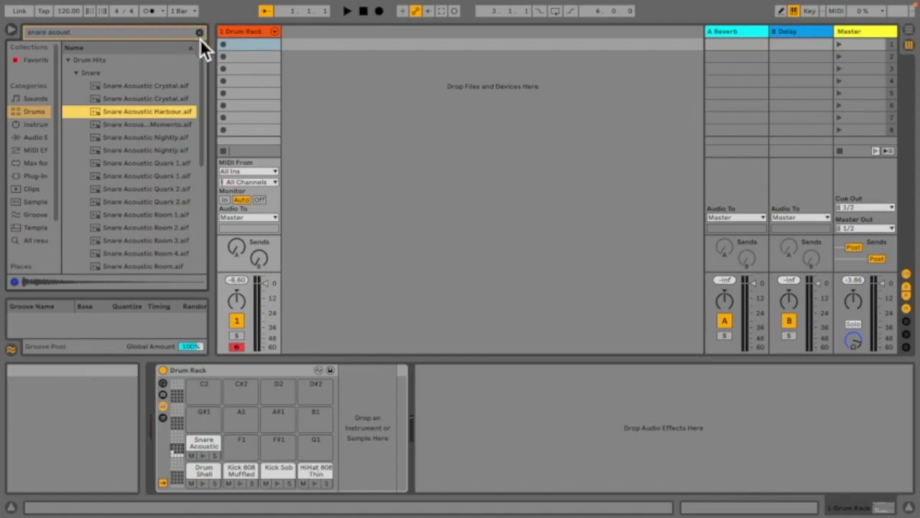
Step: Audition the Snare Acoustic Harbour and Drum Shell pads in the Drum Rack
key(Return)
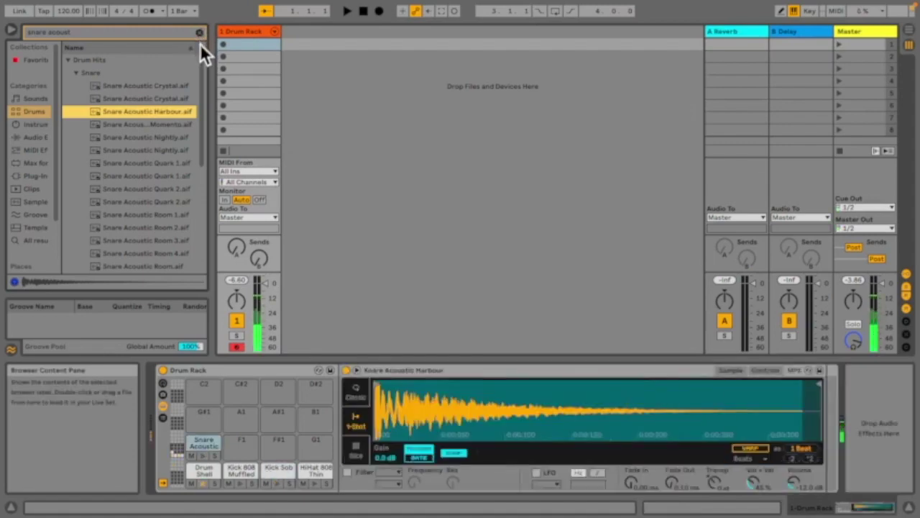
key(a)
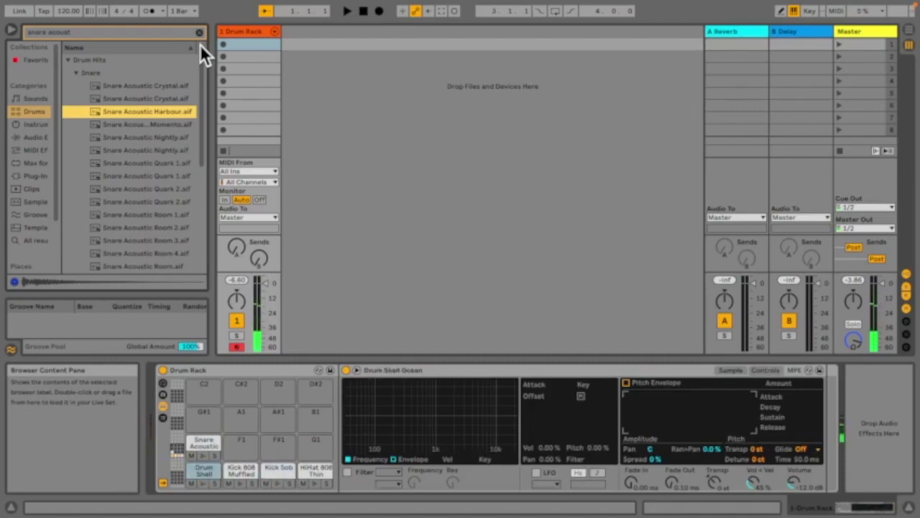
key(w)
Step: Create a MIDI clip in the Drum Rack track's first slot and draw Drum Shell Ocean notes at 1.1.3, 1.2.2, 1.3.3 and 1.4.2
double_click(241, 45)
key(b)
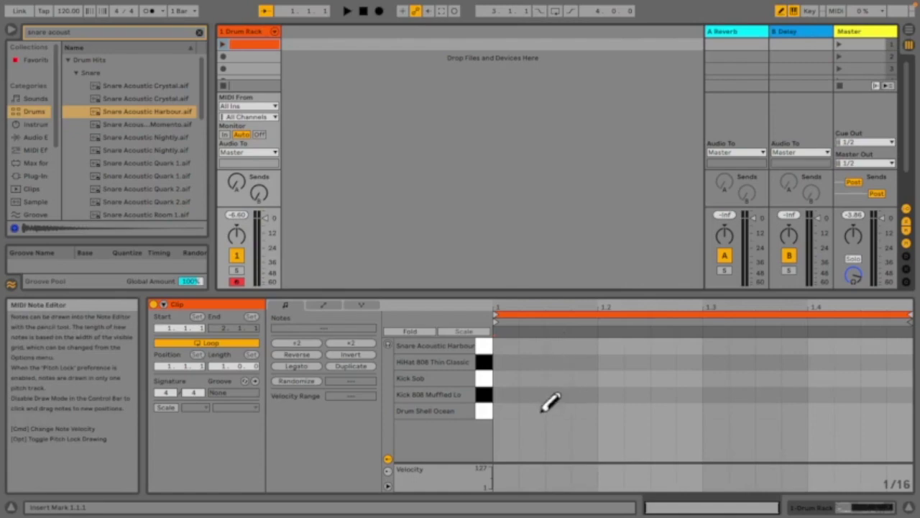
click(557, 410)
click(636, 411)
click(768, 411)
click(846, 411)
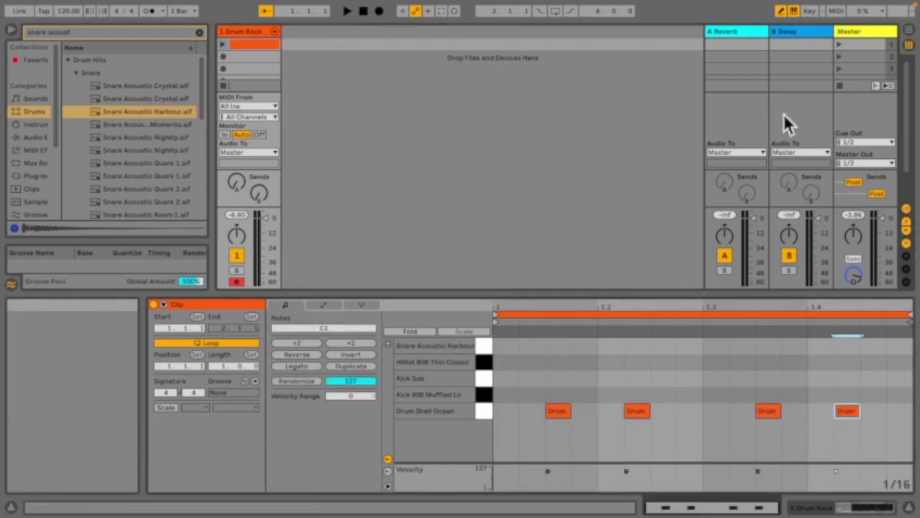
Step: Lower the velocities of the four Drum Shell notes by differing amounts while listening to the clip, ending with playback stopped
drag(626, 471, 626, 474)
drag(762, 471, 761, 476)
click(223, 45)
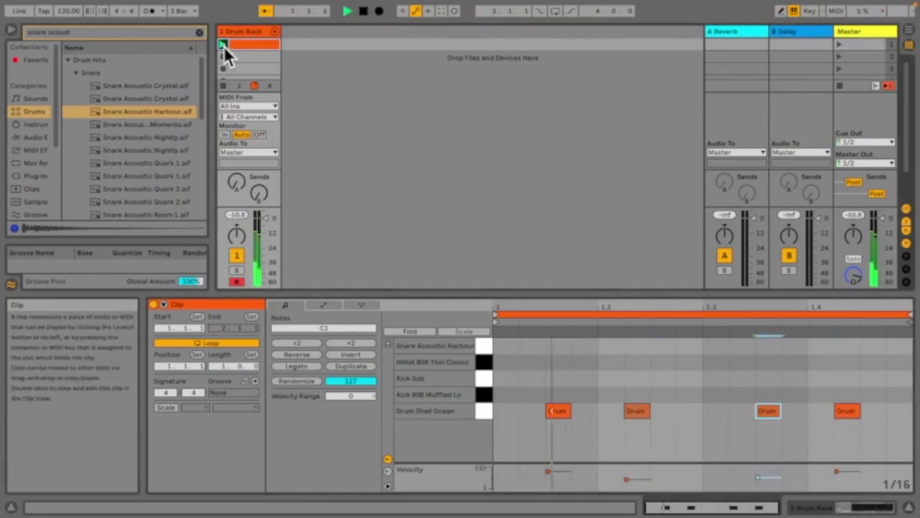
drag(548, 470, 547, 473)
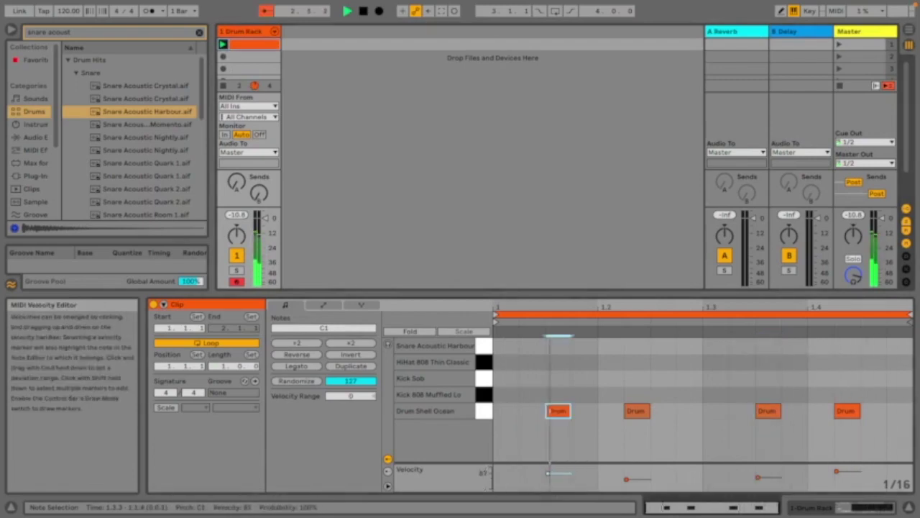
drag(836, 471, 836, 475)
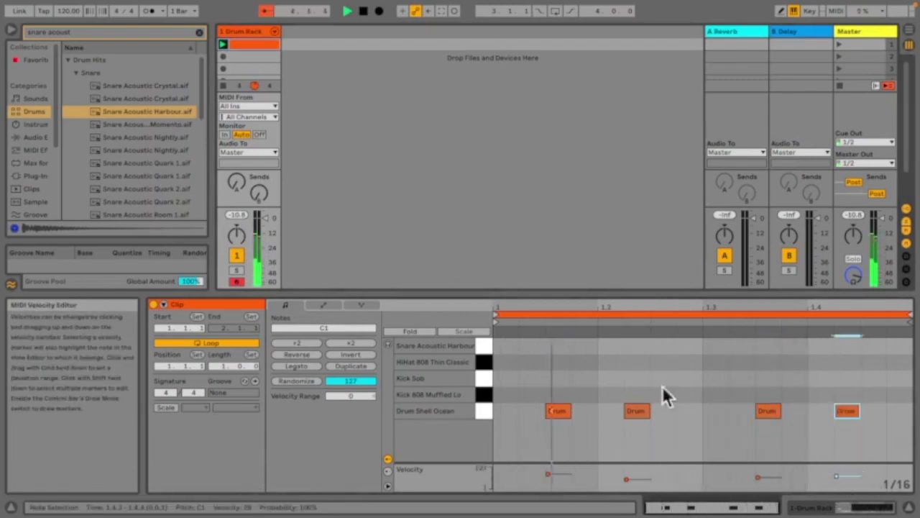
key(space)
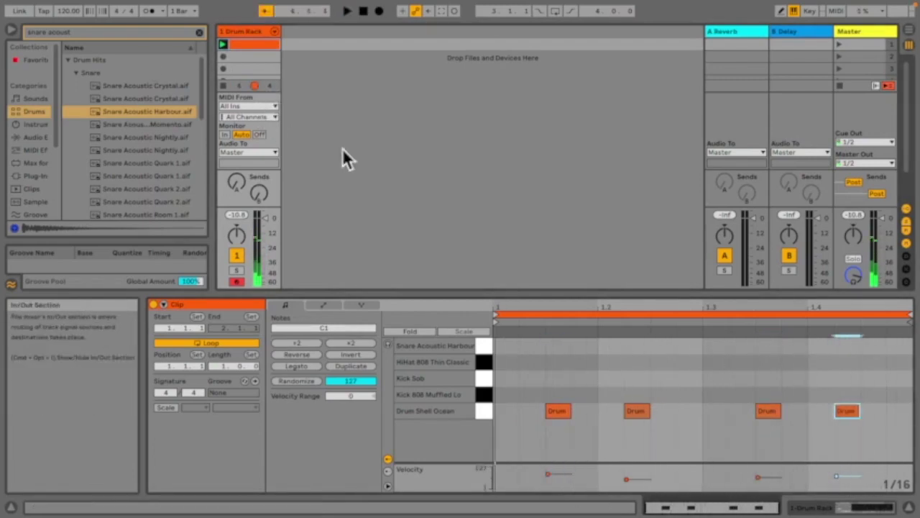
Step: Duplicate the one-bar loop so the clip is two bars long, and enable Draw Mode
click(714, 316)
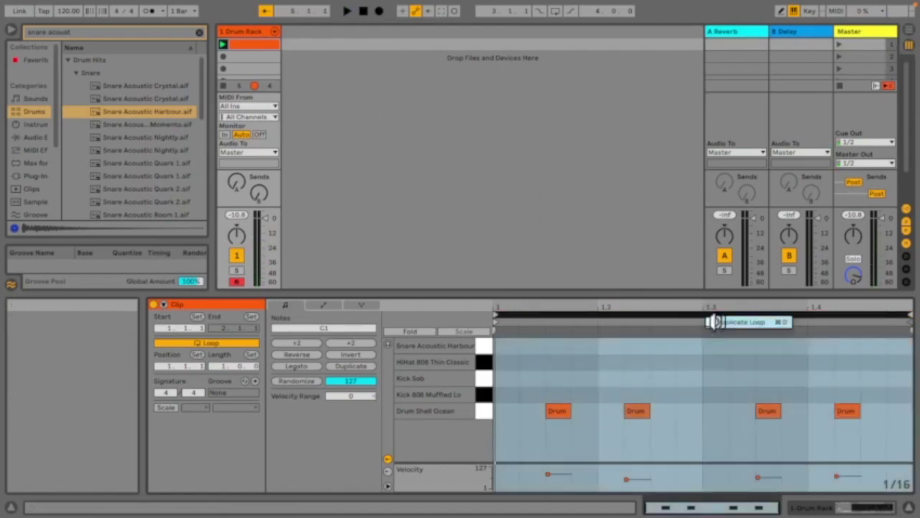
key(ctrl+d)
click(782, 10)
Step: Try Kick Sob notes on all four beats of the second bar, listen to them, and erase them
drag(714, 377, 866, 378)
click(223, 44)
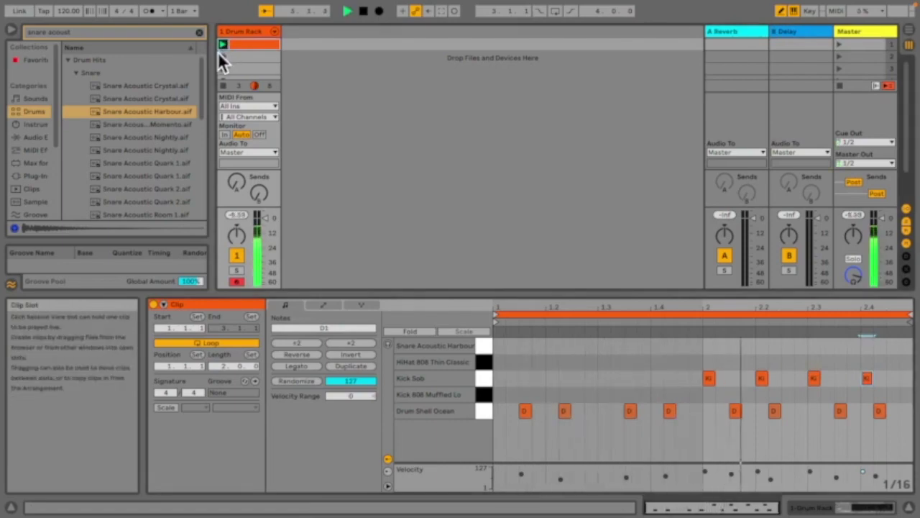
click(710, 378)
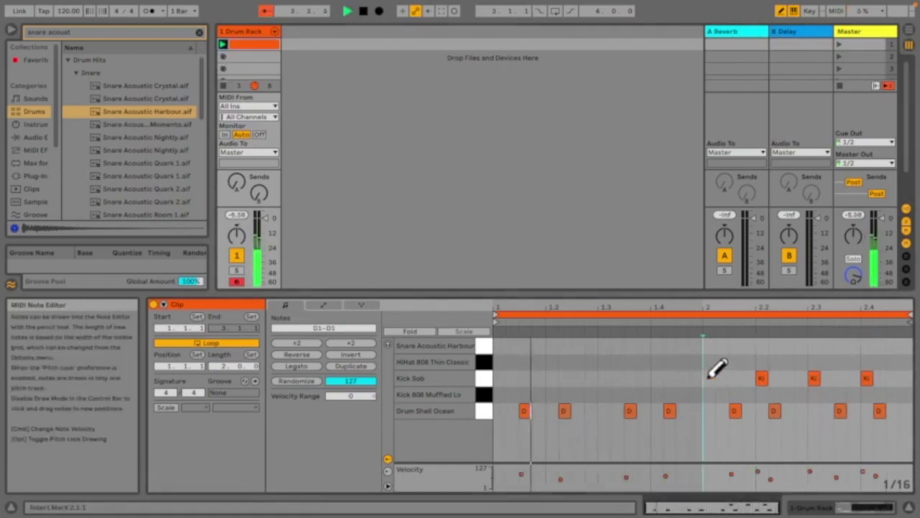
click(813, 378)
click(762, 378)
click(866, 377)
Step: Draw Kick 808 Muffled notes on all four beats of the clip's second bar
click(709, 394)
click(762, 393)
click(813, 394)
click(866, 394)
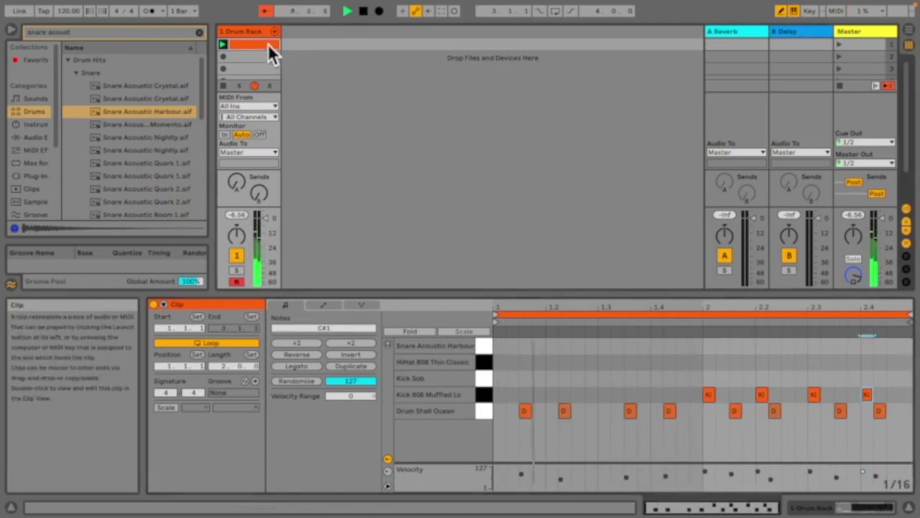
Step: Duplicate the drum clip into the second slot and crop the copy to its second bar
click(244, 56)
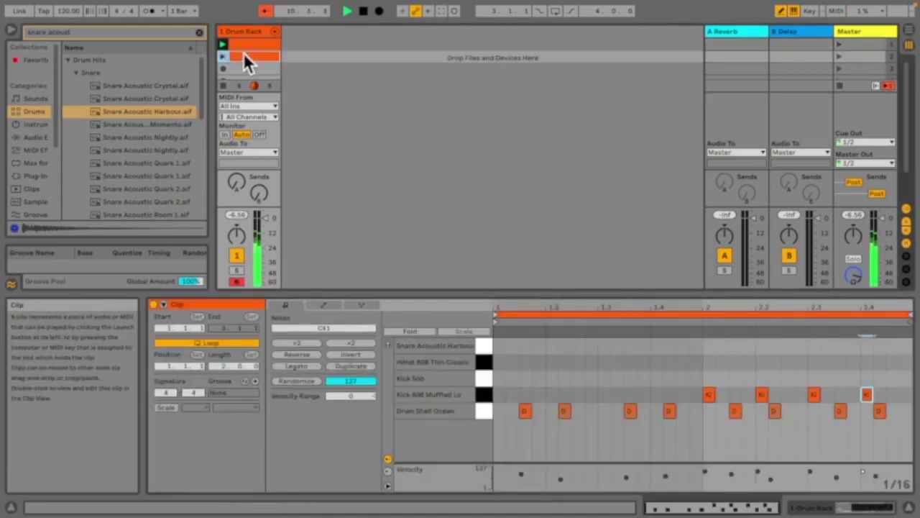
drag(494, 316, 704, 317)
right_click(723, 349)
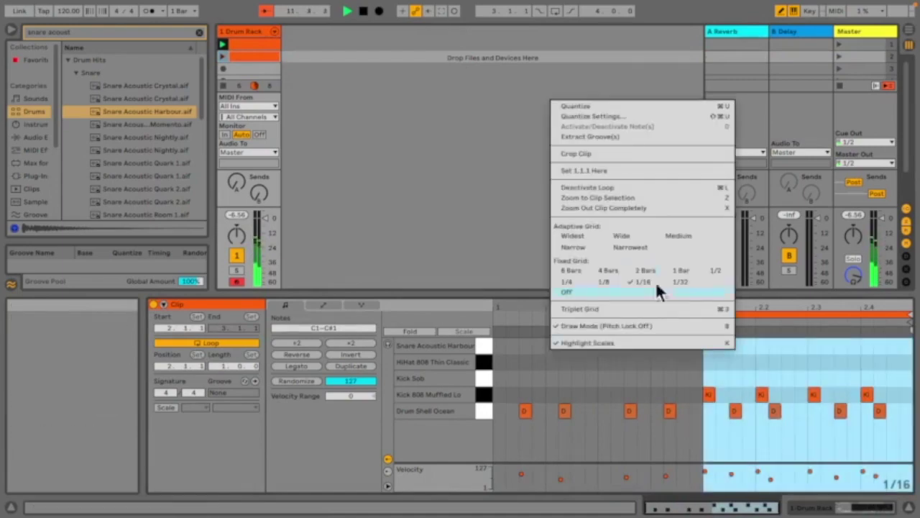
click(579, 154)
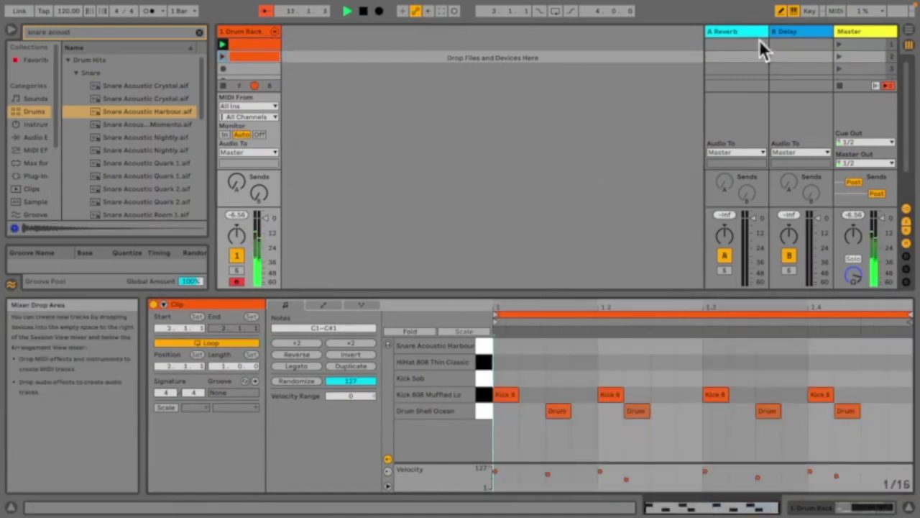
Step: Launch scene 2 and compare the note patterns of the two drum clips
click(842, 55)
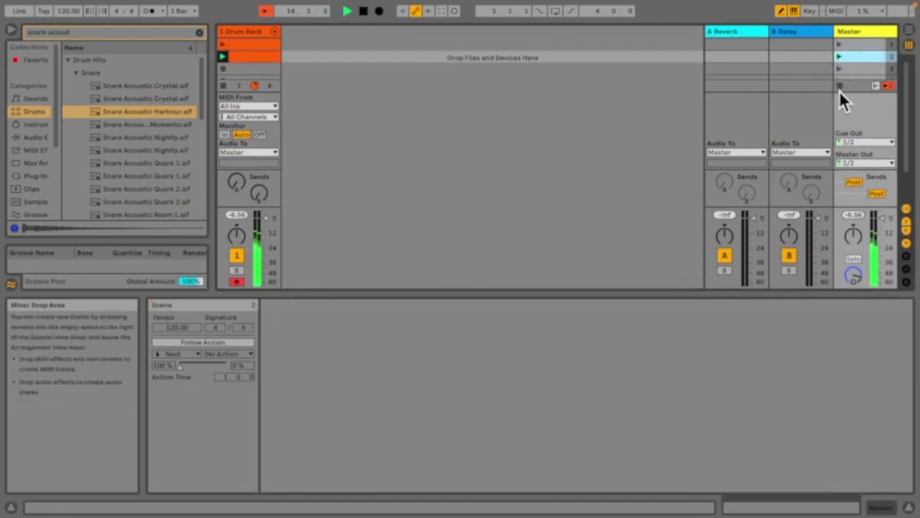
click(248, 43)
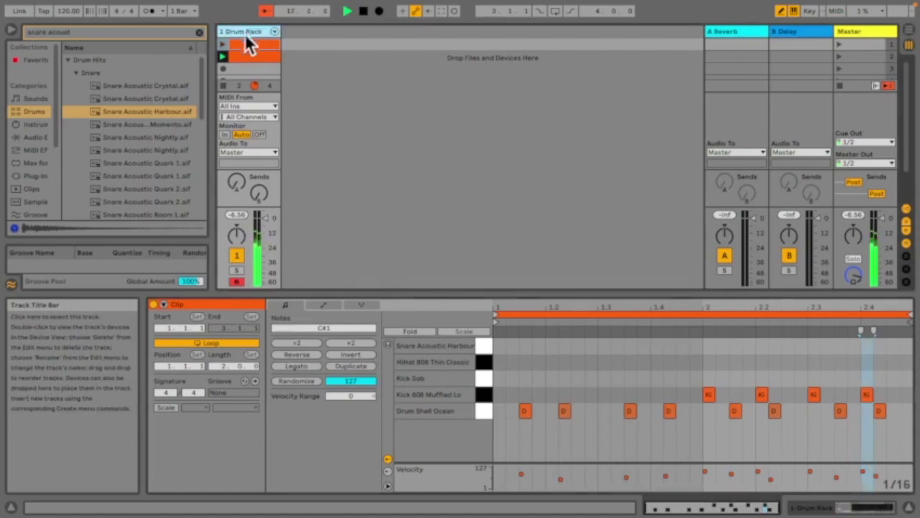
click(252, 55)
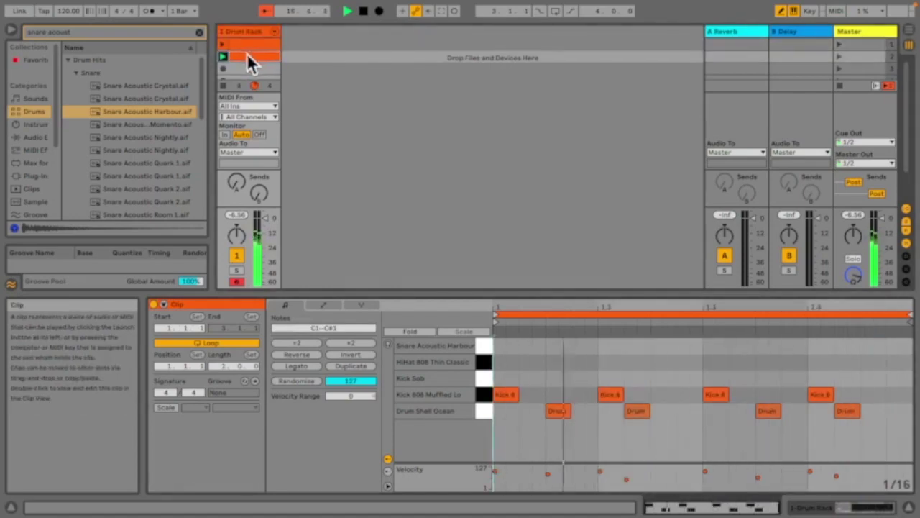
click(245, 44)
click(245, 54)
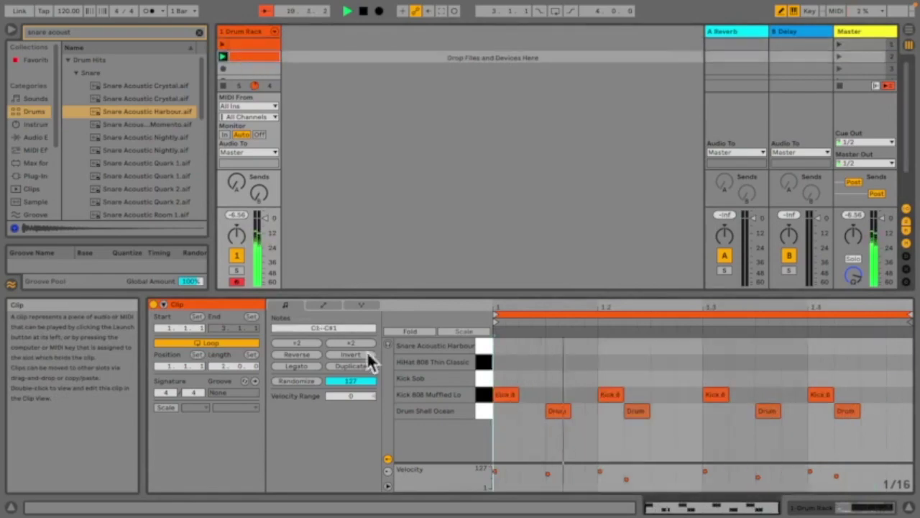
Step: Insert a new MIDI track beside the Drum Rack track
click(259, 33)
right_click(257, 36)
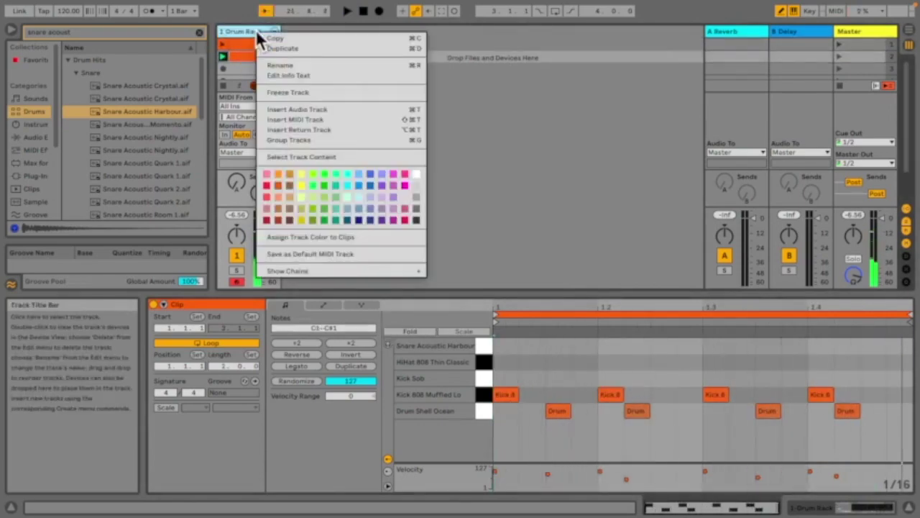
click(304, 118)
Step: Browse and preview the Bass instrument presets, and load Fretless Bass Open onto the new MIDI track
click(32, 124)
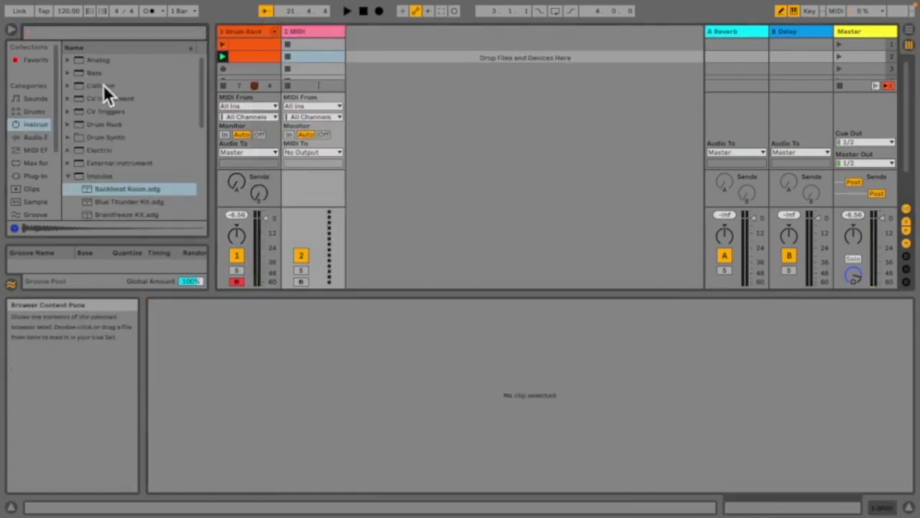
click(70, 74)
scroll(122, 158, down, 3)
click(155, 207)
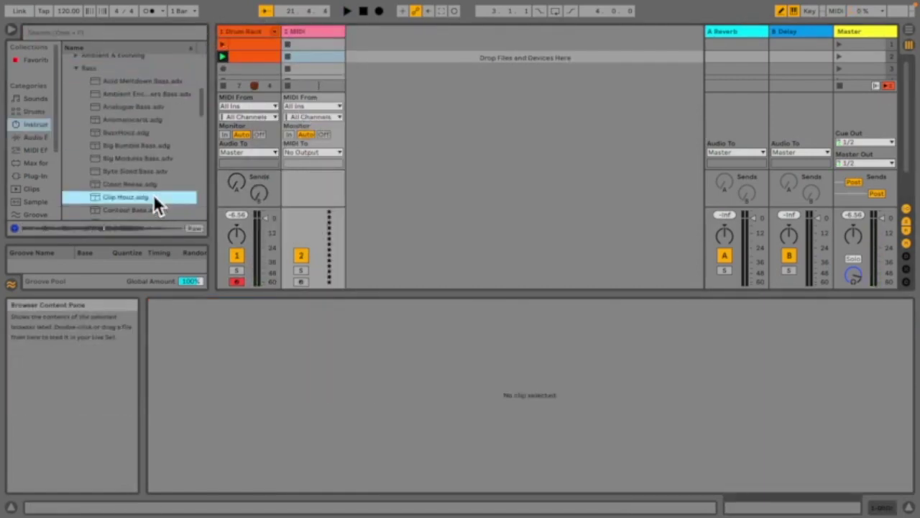
scroll(151, 159, down, 5)
click(144, 197)
scroll(148, 188, down, 3)
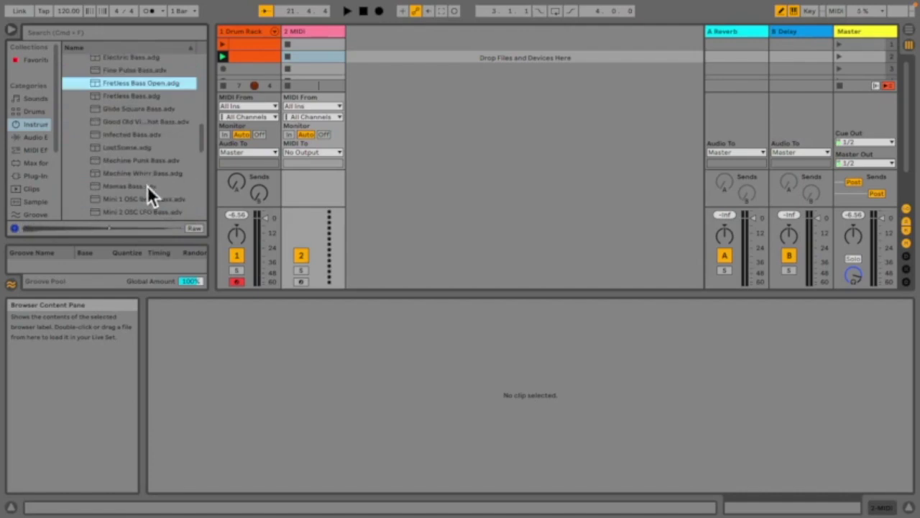
click(155, 92)
click(155, 80)
click(164, 96)
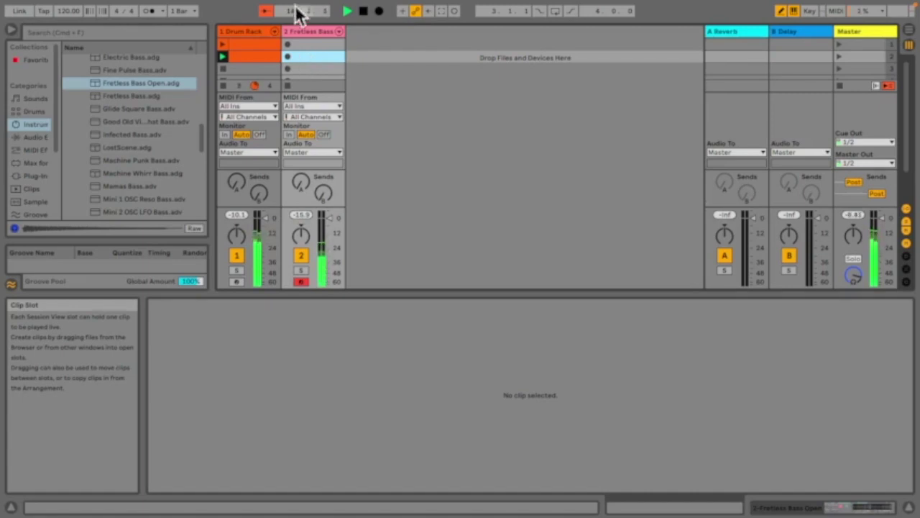
Step: Open the audio preferences and set the buffer size to 1024 samples
mouse_move(172, 10)
click(44, 8)
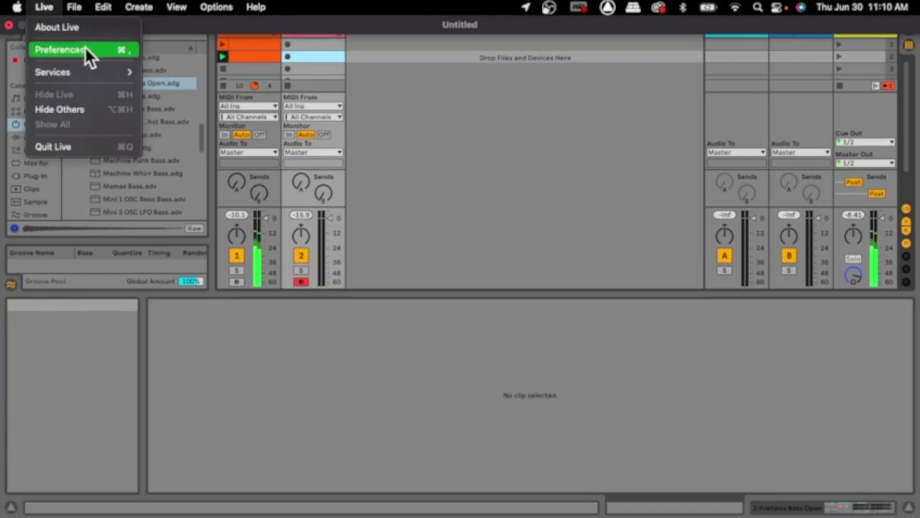
click(85, 46)
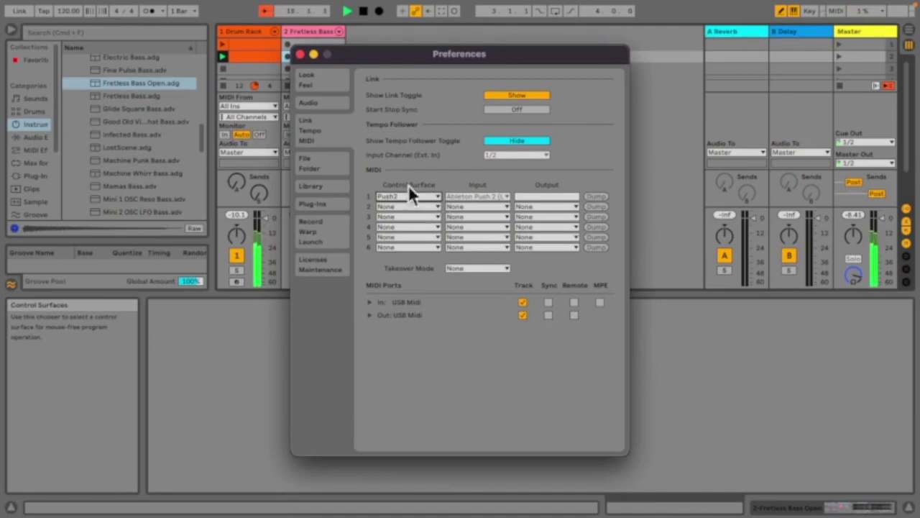
click(327, 85)
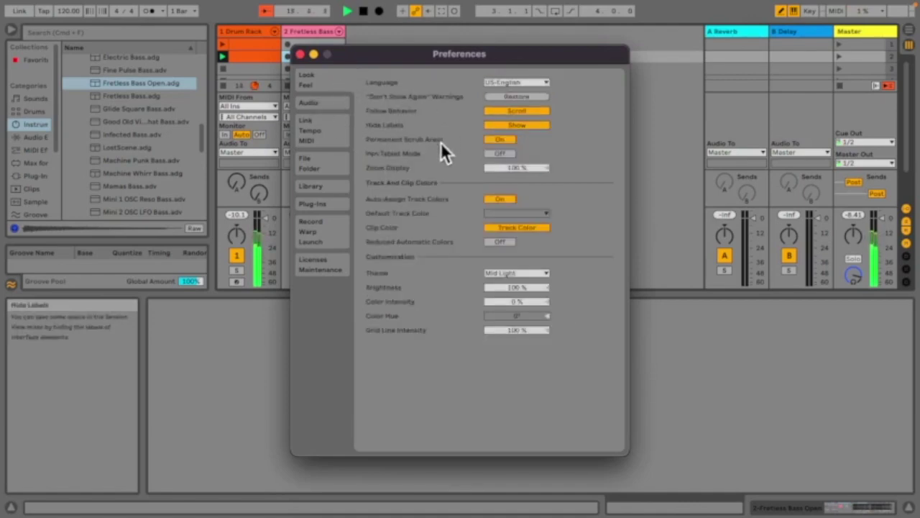
click(341, 108)
click(522, 218)
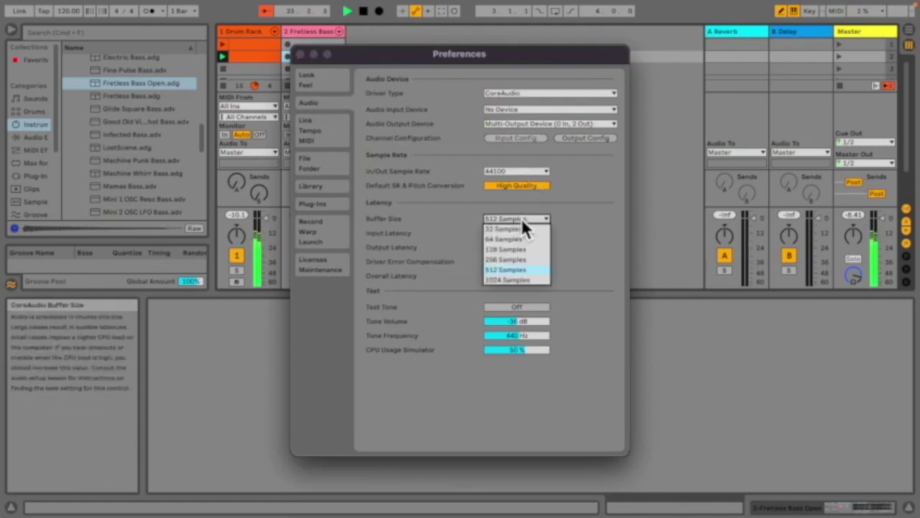
click(517, 280)
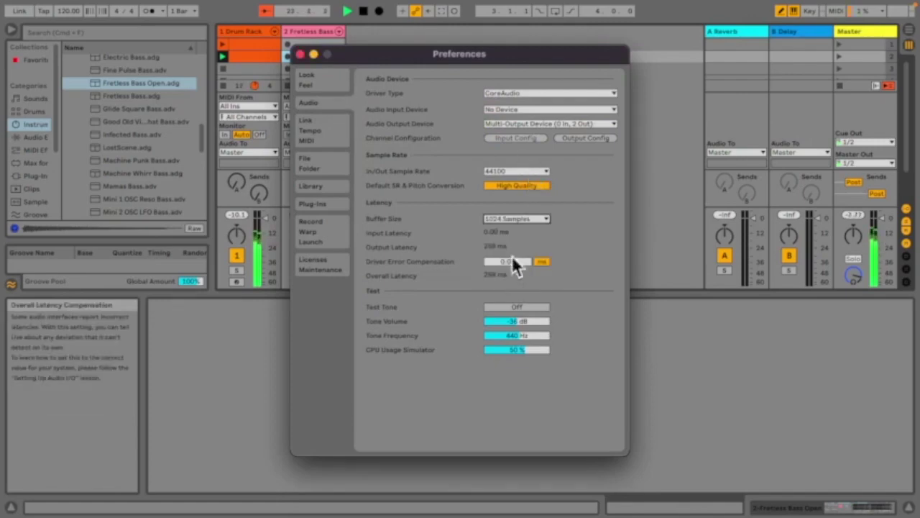
Step: Try buffer sizes of 256 samples and 64 samples to compare their latency
click(520, 218)
click(512, 258)
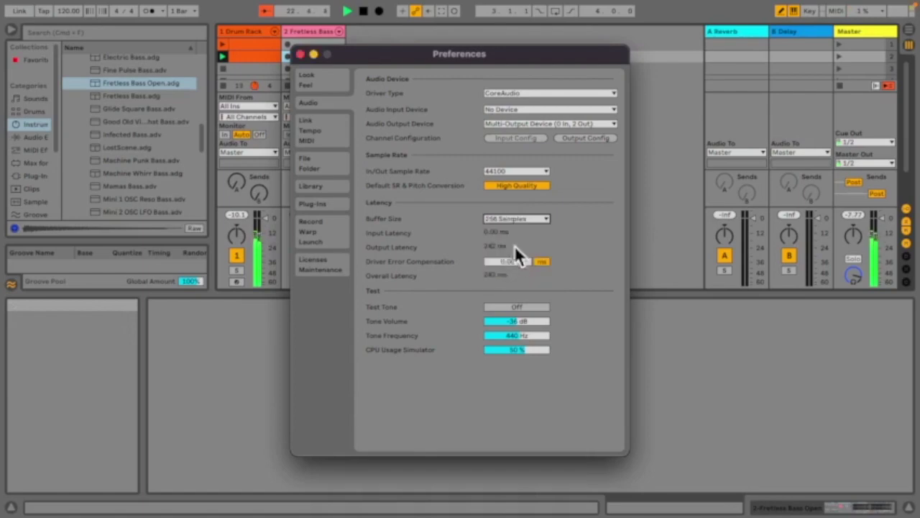
click(529, 220)
click(512, 240)
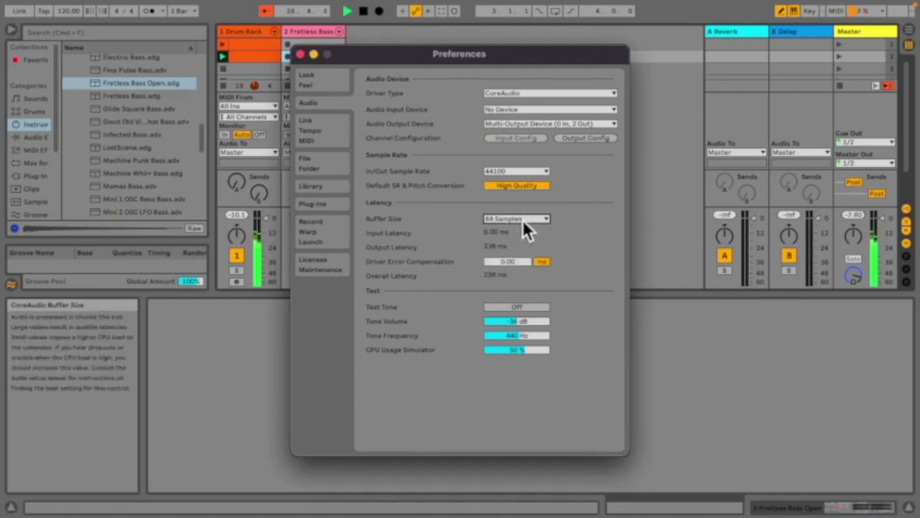
Step: Return the buffer size to 1024 samples and close the preferences
click(522, 219)
click(513, 278)
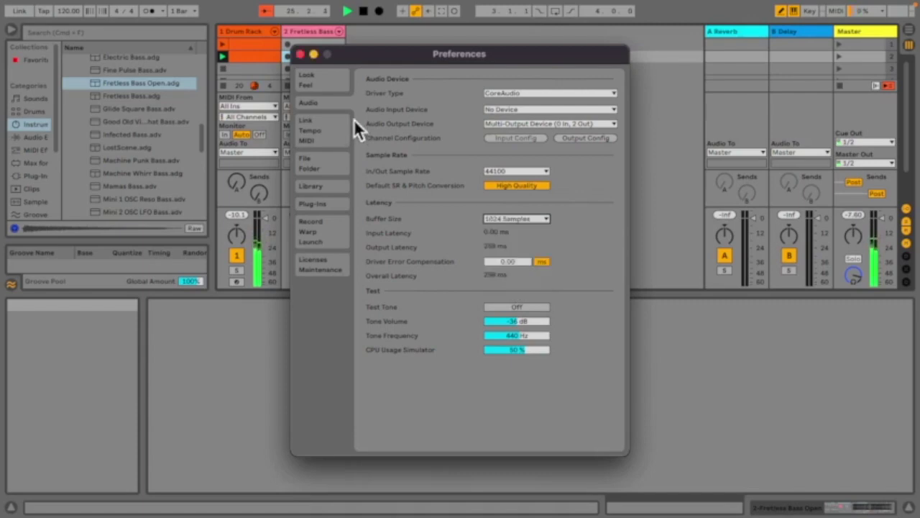
click(299, 55)
Step: Clear the Fretless Bass track's second slot, record a four-bar bass clip there, and bring its notes into view
double_click(294, 58)
key(Delete)
click(285, 56)
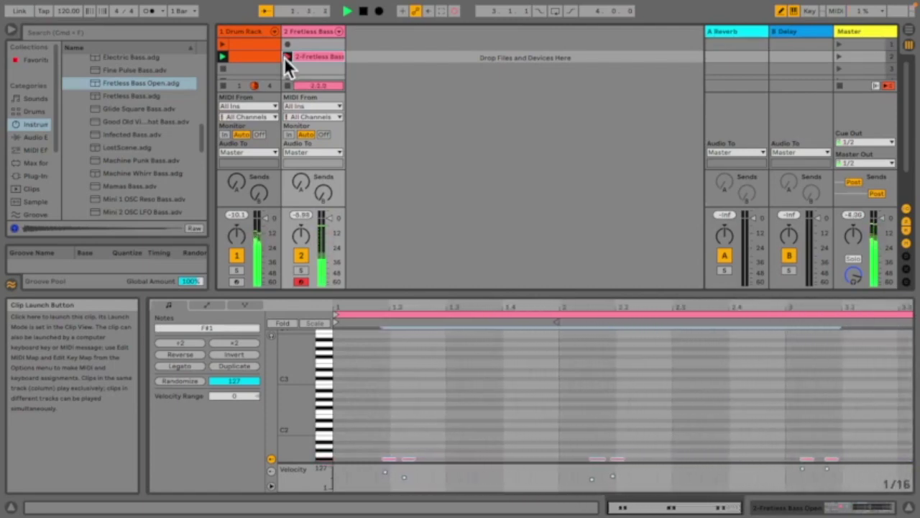
click(284, 56)
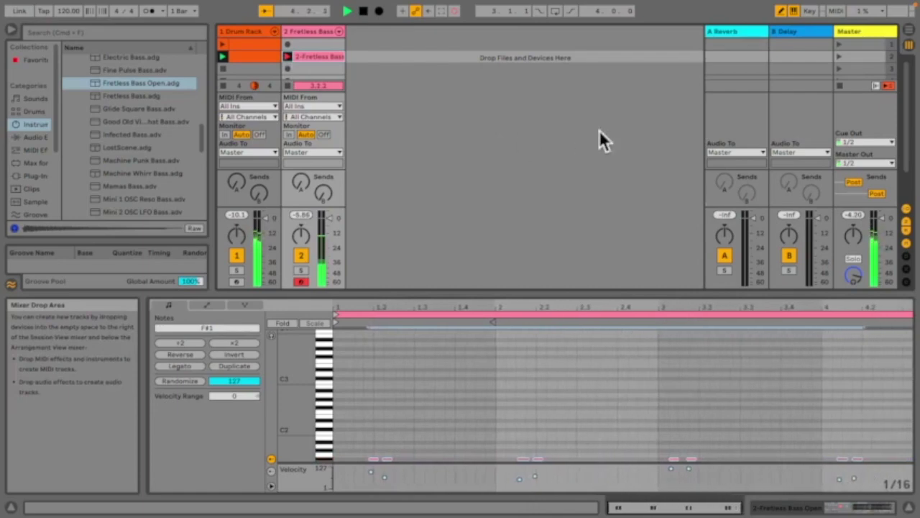
scroll(678, 407, down, 5)
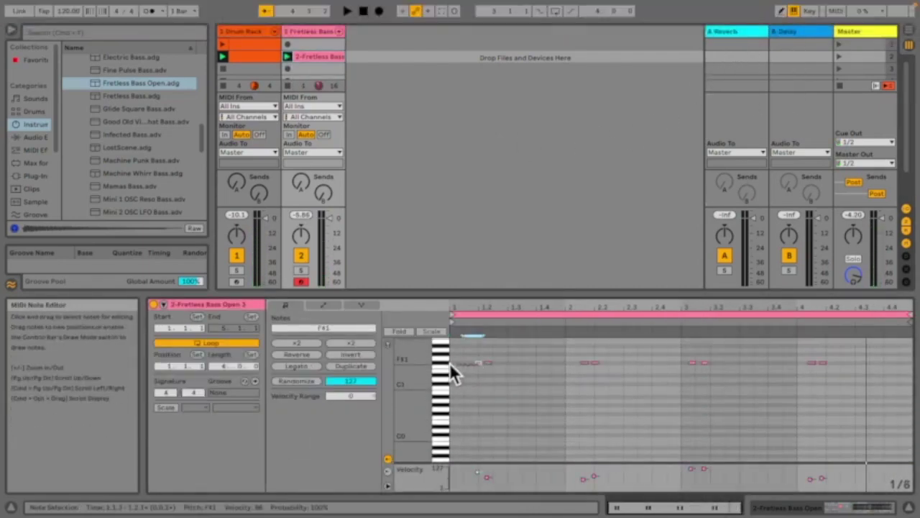
Step: Move the recorded F#1 note pairs earlier in the bass clip so they start at bars 1, 2, 3 and 4
drag(450, 361, 879, 377)
drag(478, 361, 454, 360)
click(566, 364)
drag(570, 364, 579, 365)
click(675, 363)
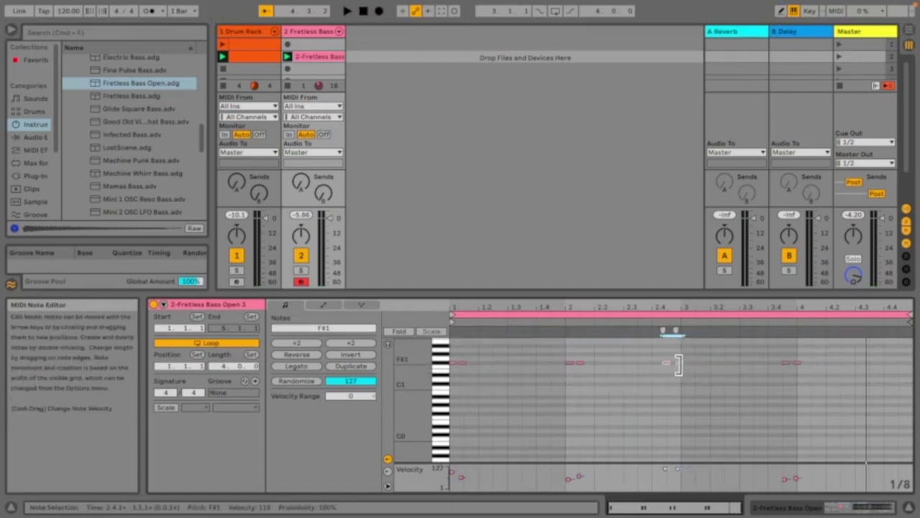
drag(679, 362, 693, 364)
drag(754, 355, 808, 363)
Step: Play the bass clip and fine-tune the timing of the notes at the start of bars 3 and 4
key(space)
click(685, 362)
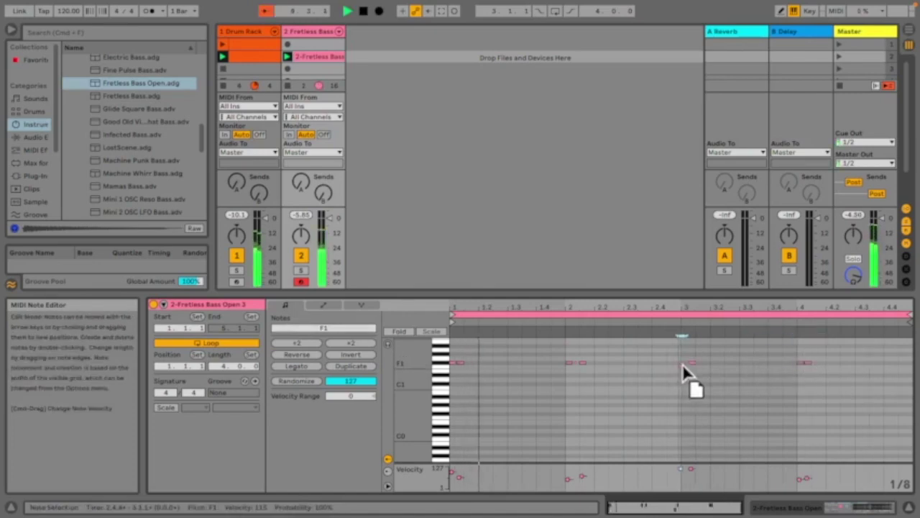
click(582, 363)
mouse_move(582, 363)
mouse_down()
mouse_move(899, 382)
mouse_move(806, 365)
mouse_move(816, 363)
mouse_up()
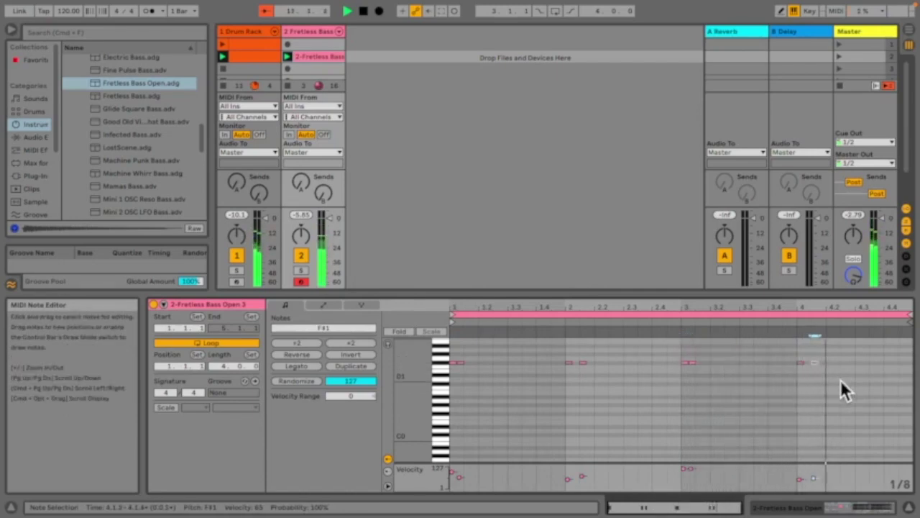
click(814, 377)
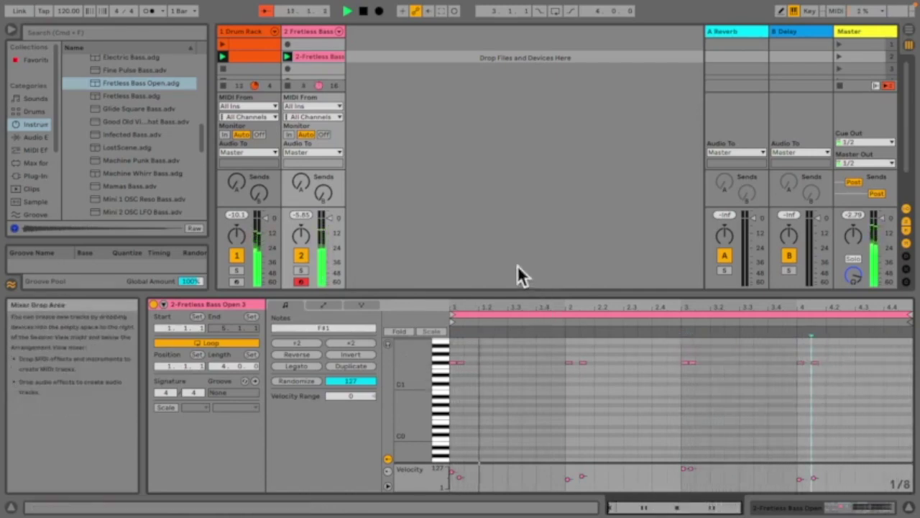
Step: Move the bass clip up to the Fretless Bass track's first slot and launch the first scene
drag(305, 54, 307, 44)
click(840, 44)
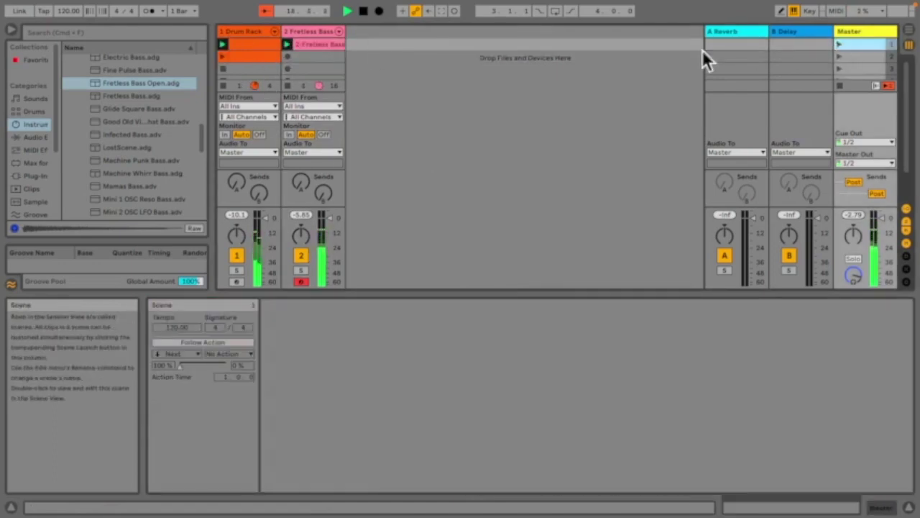
click(305, 56)
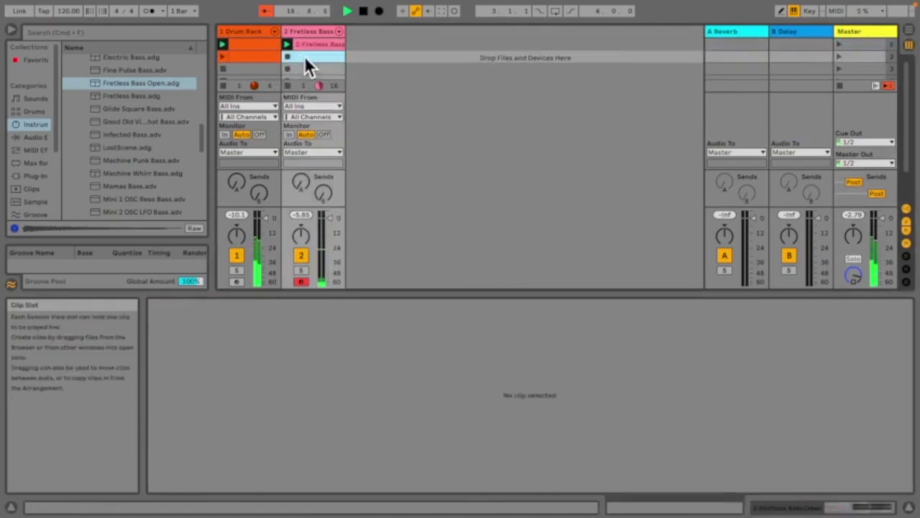
click(313, 43)
double_click(317, 56)
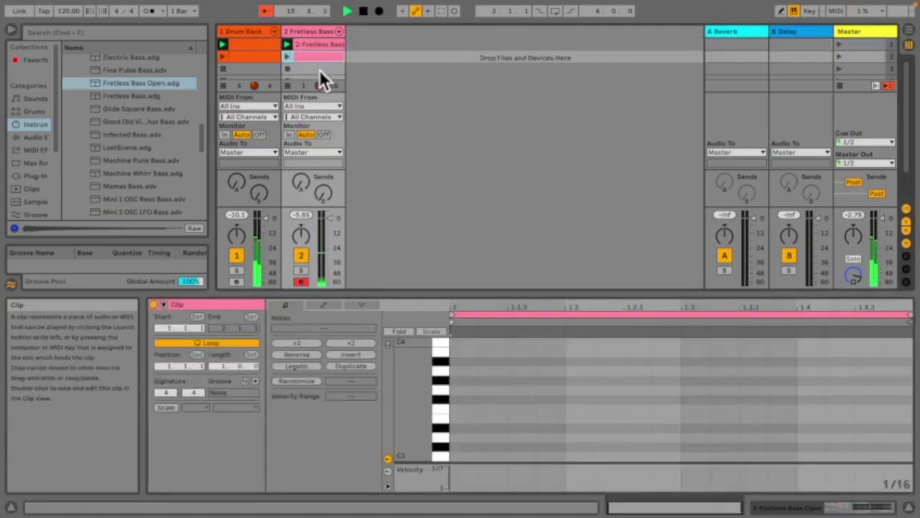
Step: Copy the bass clip into the Fretless Bass track's second slot and launch the second scene
click(314, 43)
click(317, 55)
key(ctrl+v)
click(838, 56)
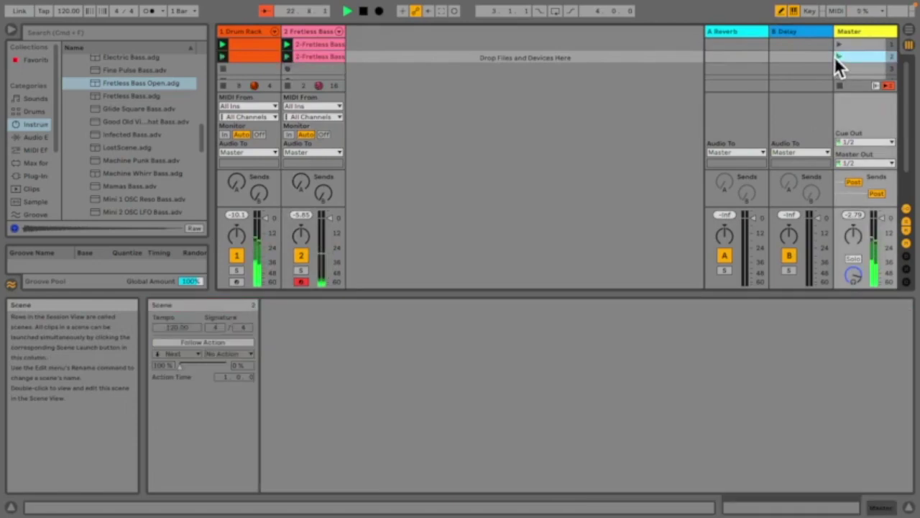
Step: Copy the second scene's drum and bass clips into the third scene
click(307, 56)
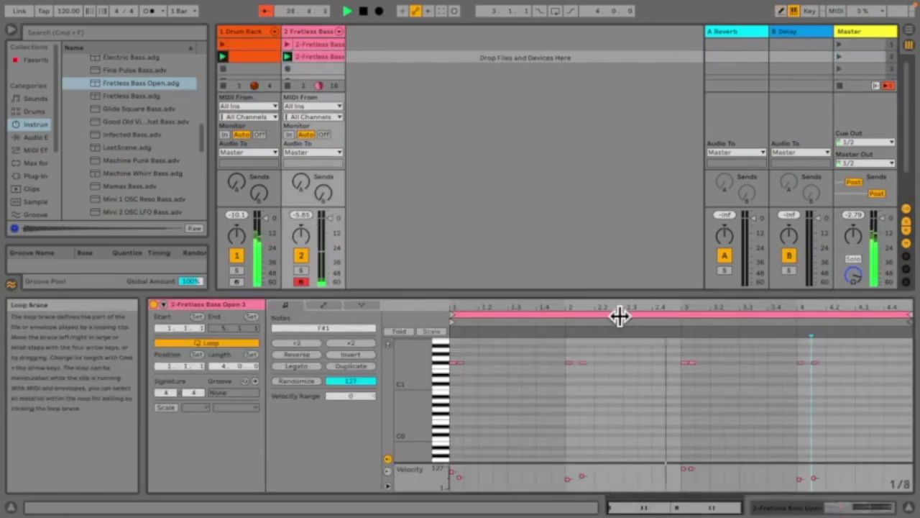
click(854, 58)
click(855, 67)
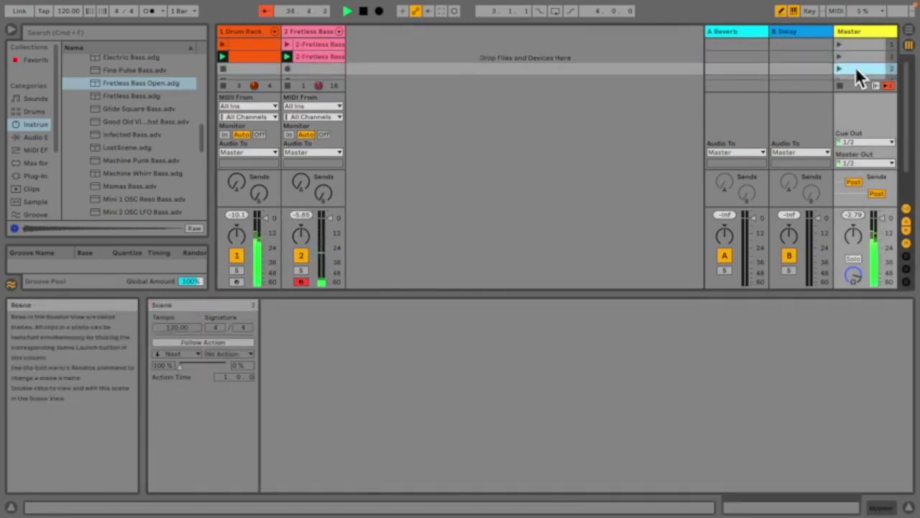
click(263, 68)
key(ctrl+v)
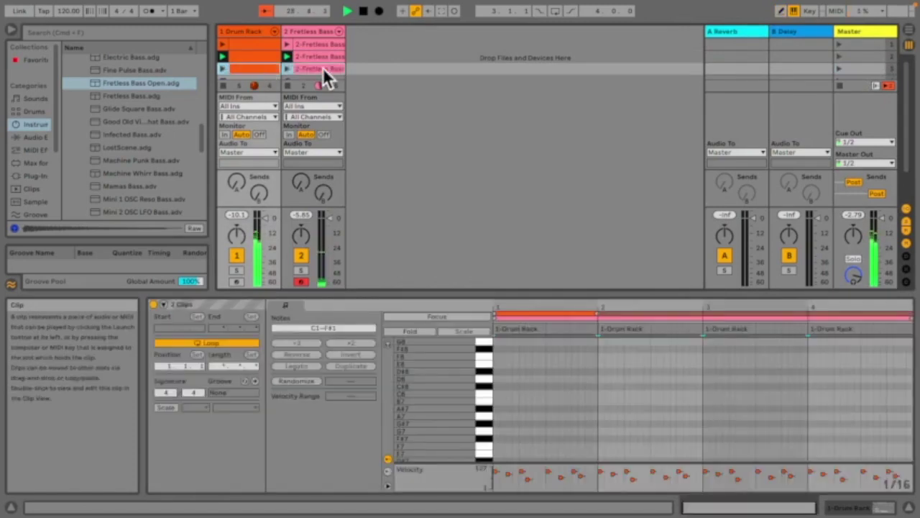
Step: Overdub pairs of higher notes around bars 2, 3 and 4 in the second bass clip and stop playback
click(323, 68)
key(Up)
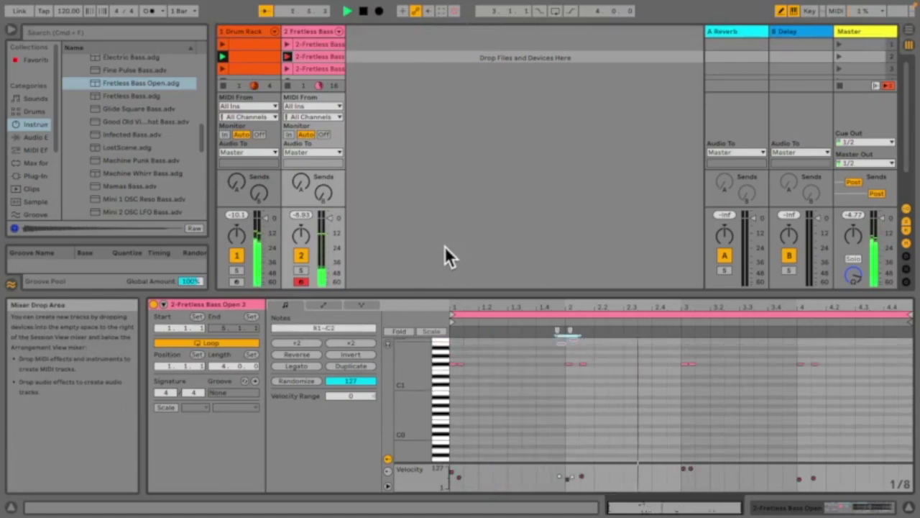
key(u)
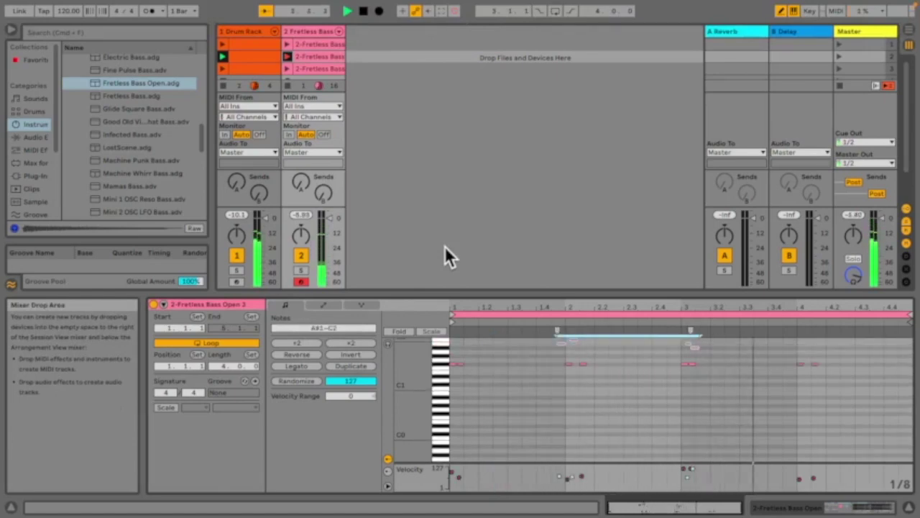
key(u)
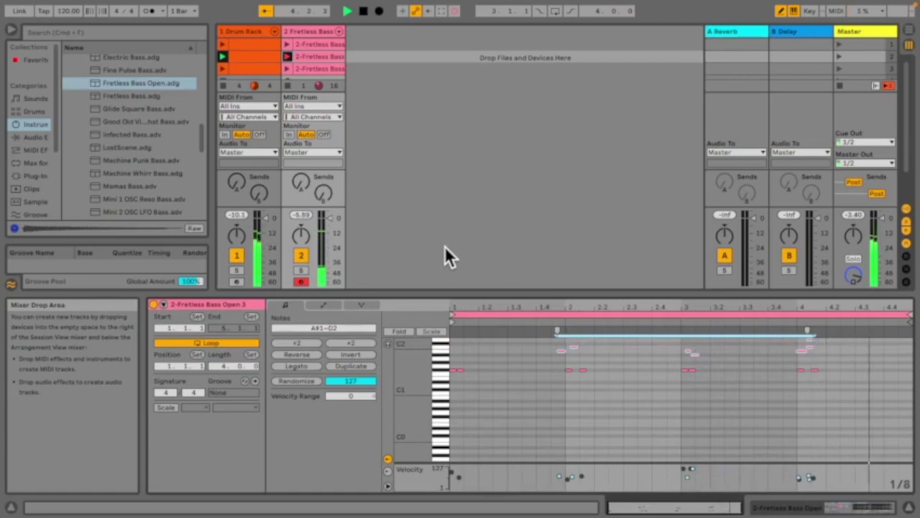
key(space)
Step: Turn off Draw Mode and move the overdubbed high note pairs earlier so they lead into bars 2, 3 and 4
click(782, 12)
drag(842, 351, 565, 302)
drag(814, 358, 507, 286)
drag(563, 352, 545, 351)
click(676, 353)
drag(674, 357, 677, 356)
shift+click(674, 351)
drag(412, 356, 440, 371)
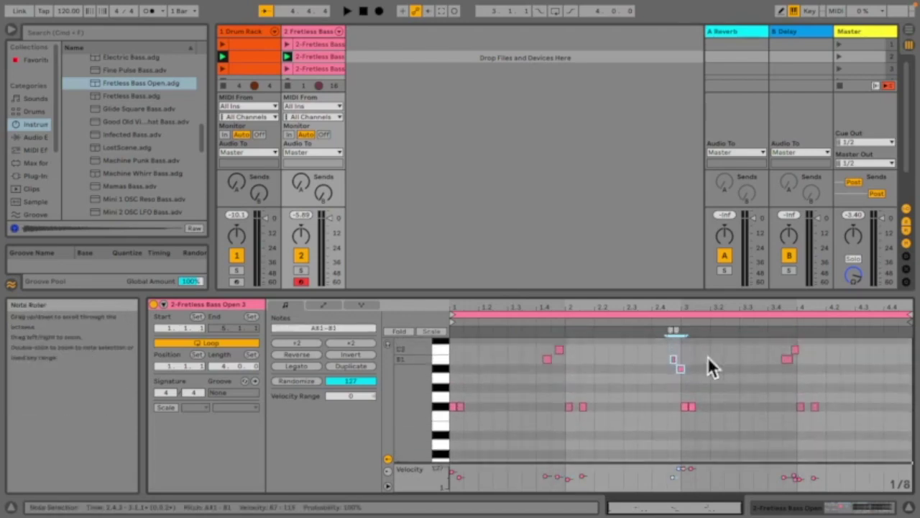
drag(680, 368, 781, 360)
Step: Play the bass clip from 1.1.1 and nudge the high note pairs before bars 2 and 4 slightly earlier
click(452, 373)
key(space)
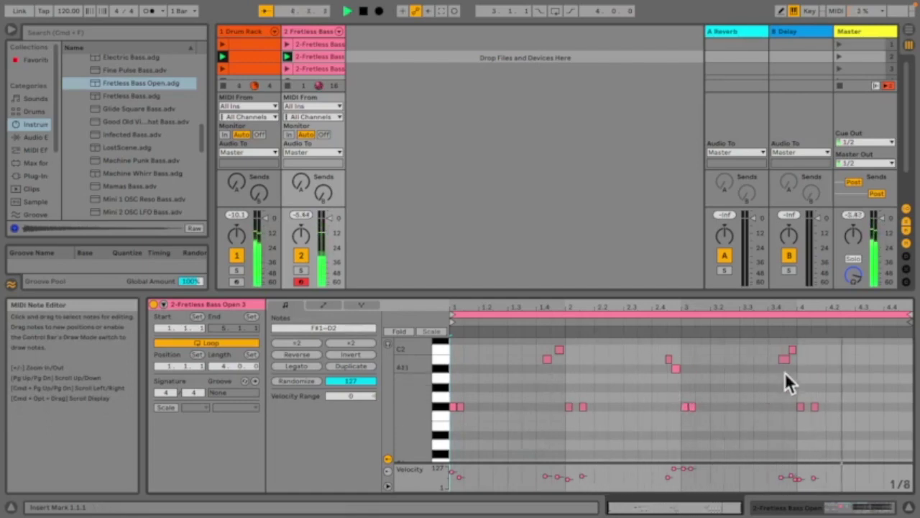
drag(784, 340, 781, 361)
drag(771, 368, 548, 359)
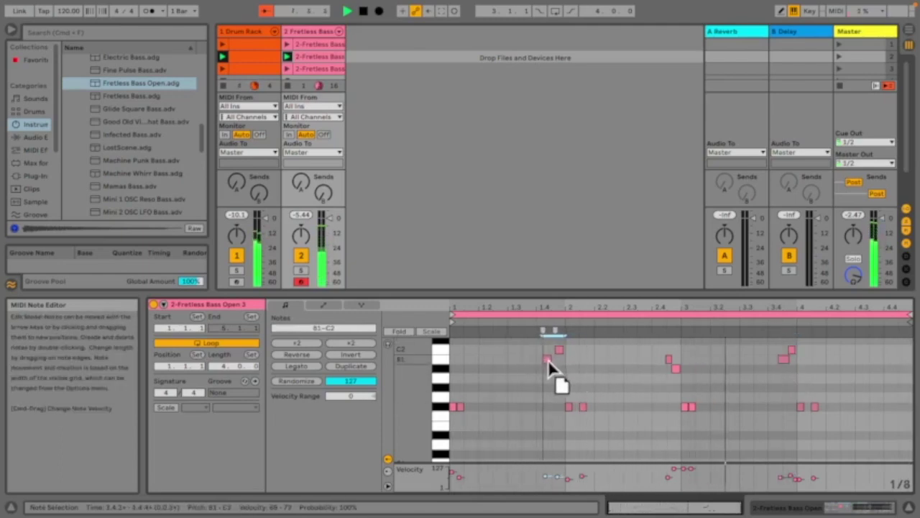
click(558, 352)
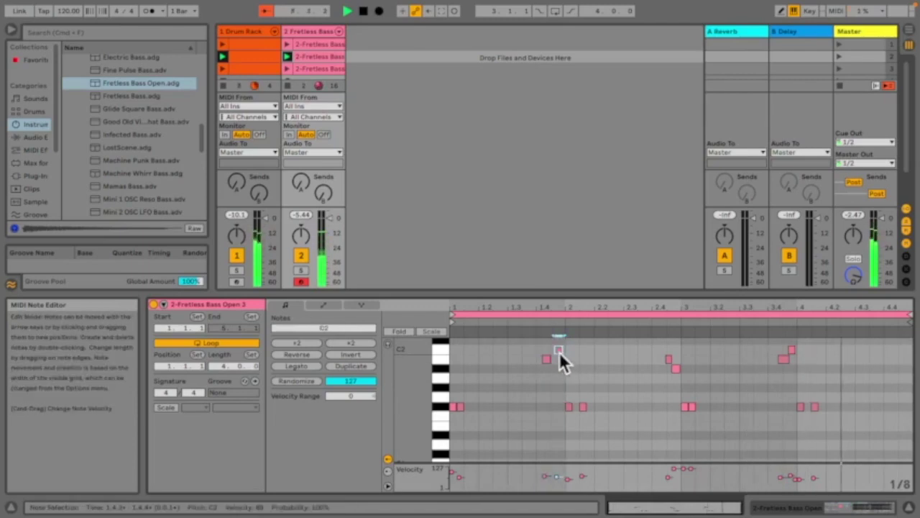
Step: Open the Fretless Bass Open instrument and examine its sample, filter and modulation settings and its zone layers
double_click(307, 31)
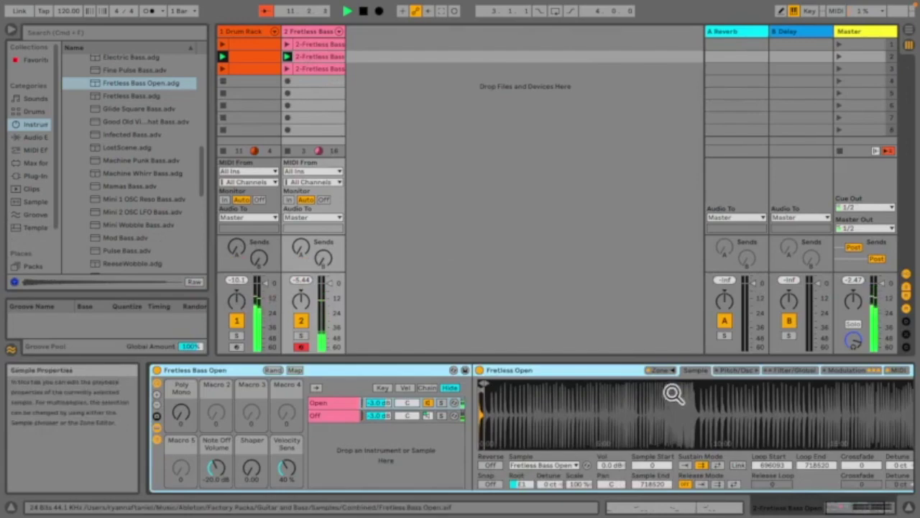
click(849, 370)
click(792, 370)
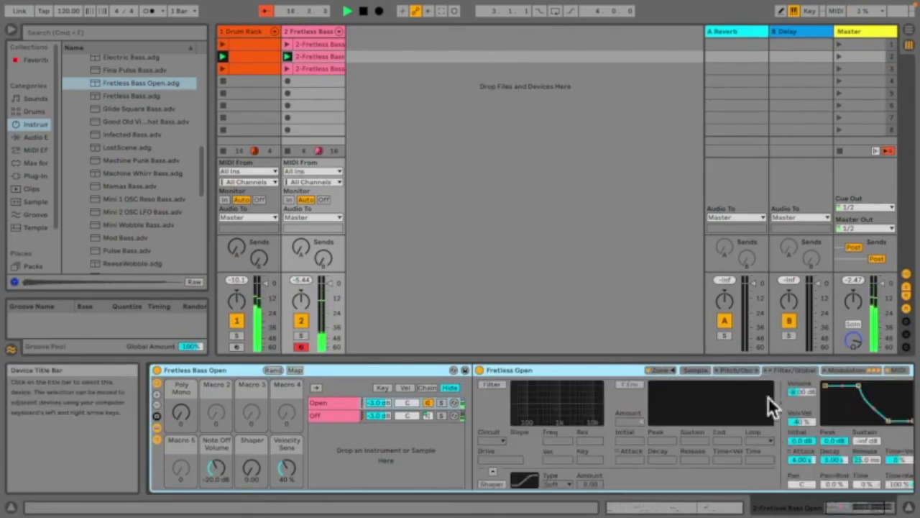
click(665, 369)
click(665, 371)
click(676, 369)
scroll(438, 335, down, 1)
scroll(437, 337, up, 1)
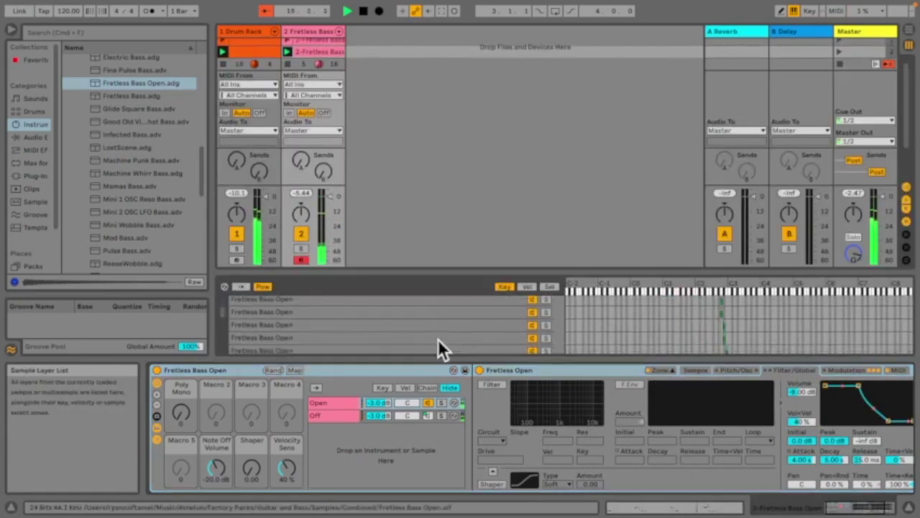
Step: Review the Fretless Open sampler's sample waveform, MIDI, modulation, filter and pitch settings
click(692, 370)
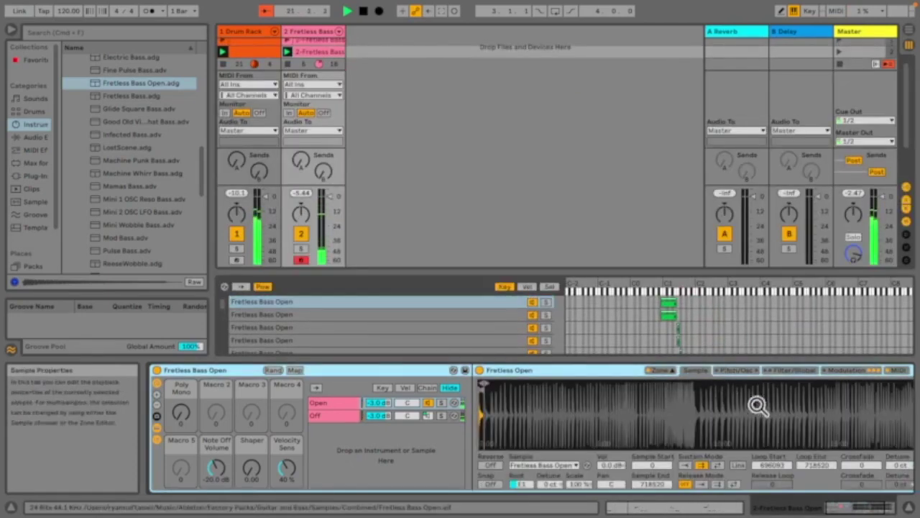
scroll(474, 460, right, 3)
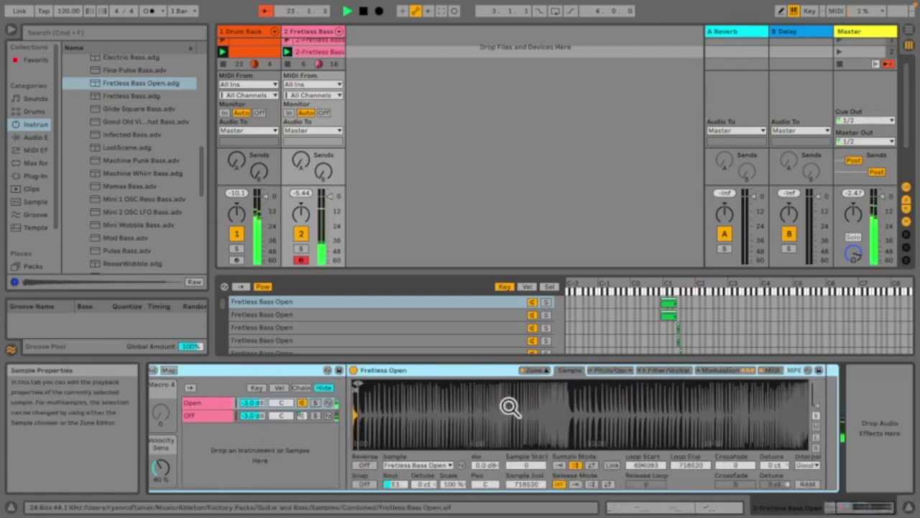
click(772, 370)
click(733, 371)
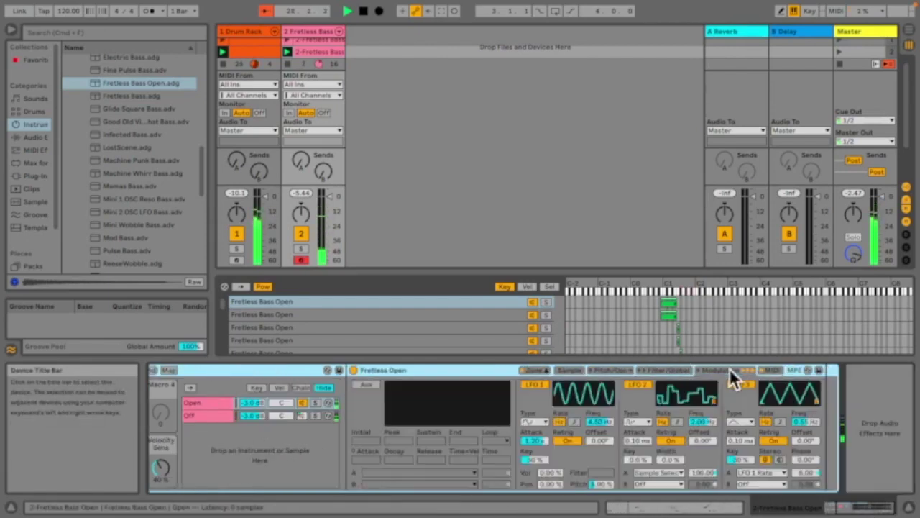
click(676, 369)
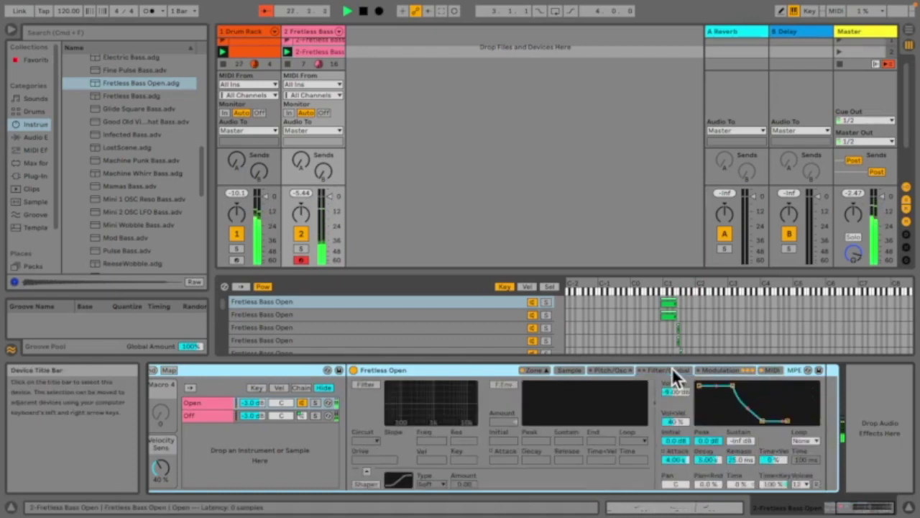
click(617, 370)
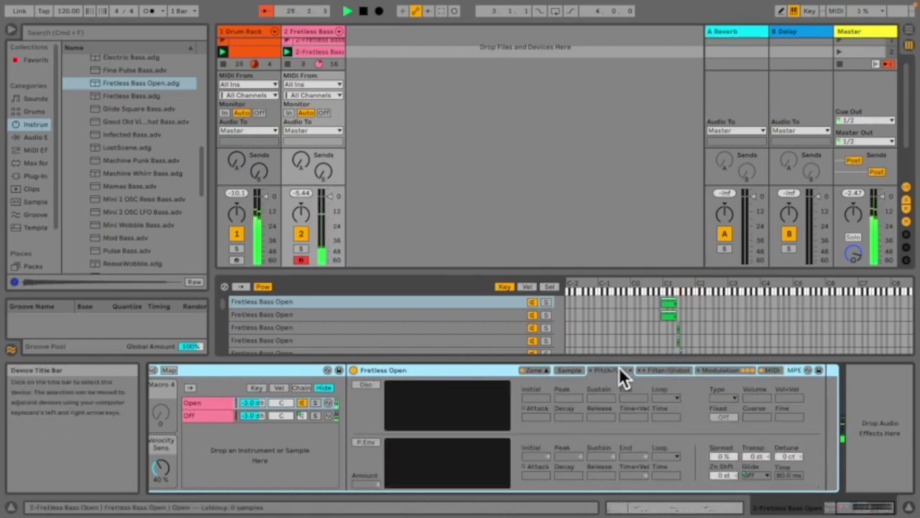
click(565, 369)
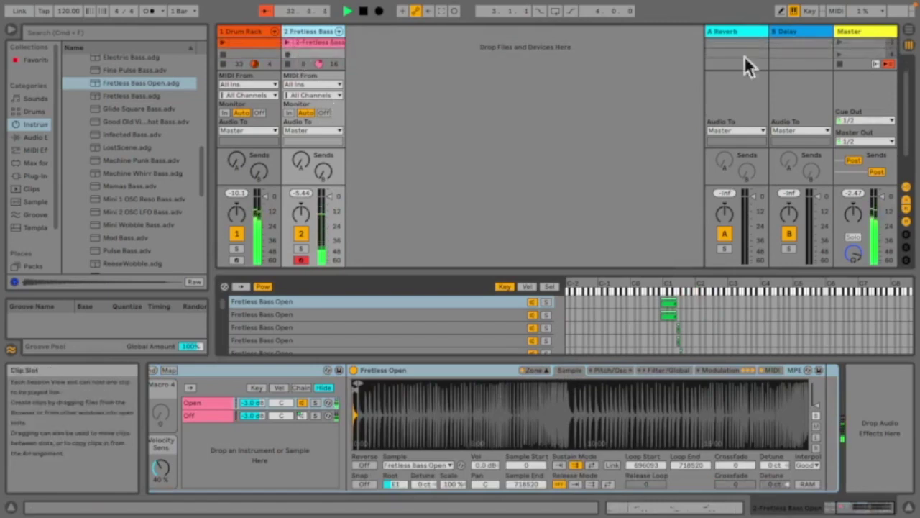
Step: Launch the third scene, turn on Draw Mode and open the third drum clip's notes for editing
click(254, 57)
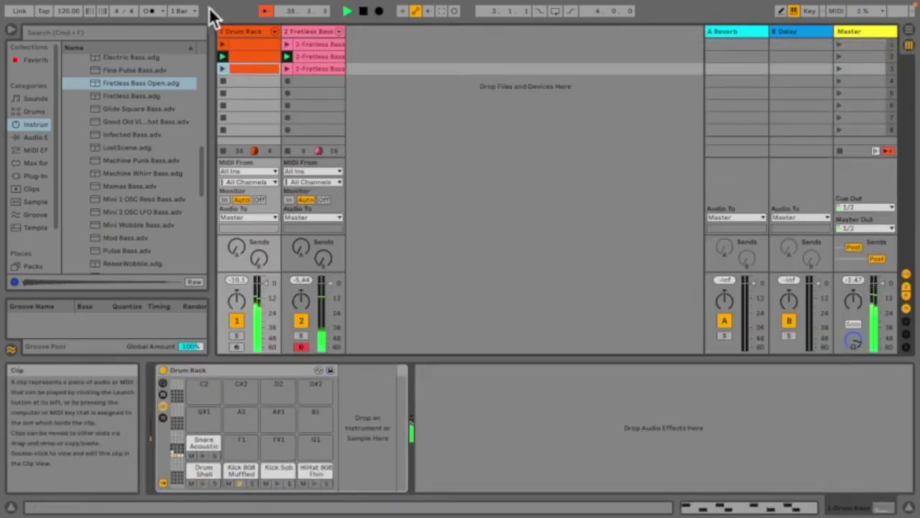
double_click(279, 49)
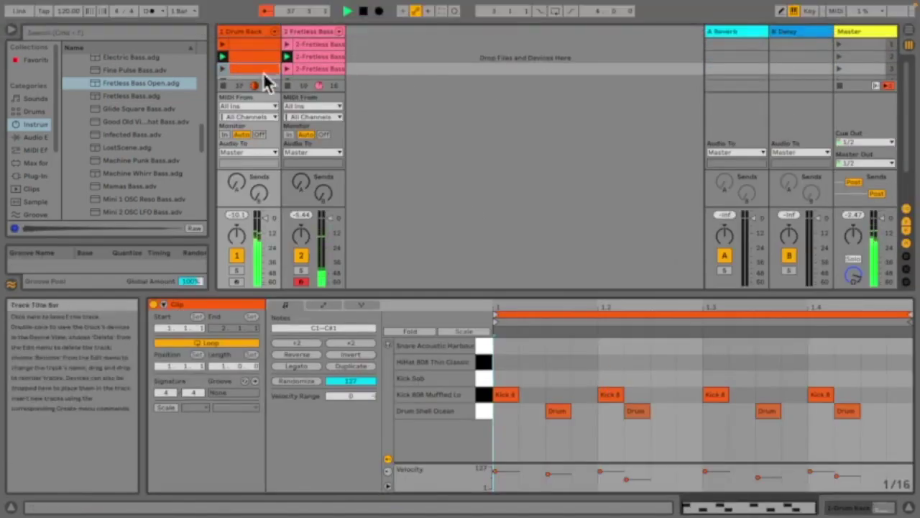
click(839, 68)
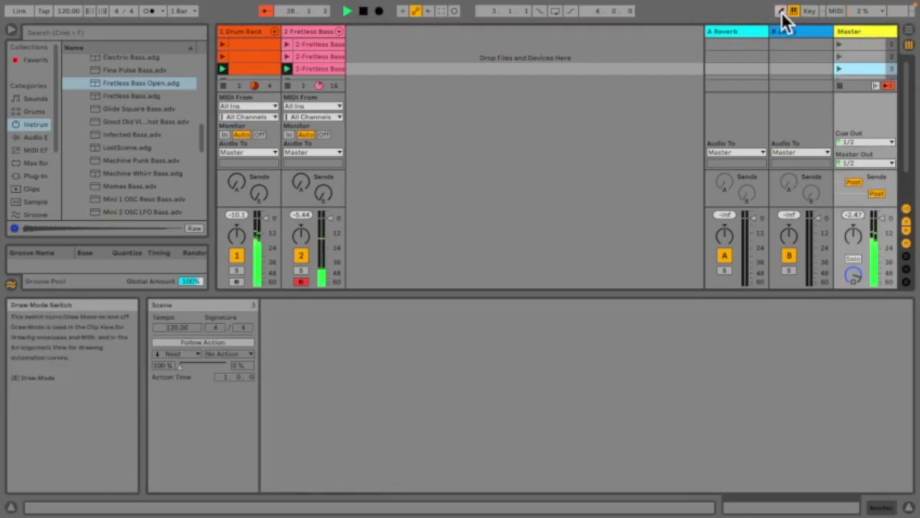
click(252, 69)
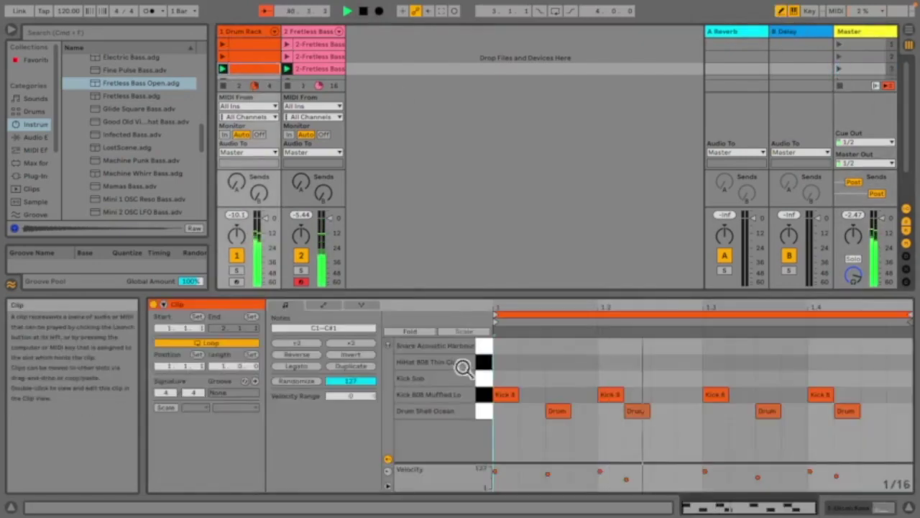
Step: Draw Kick Sub notes on the second sixteenth of each beat in the third drum clip, then remove the one in beat 2
click(538, 377)
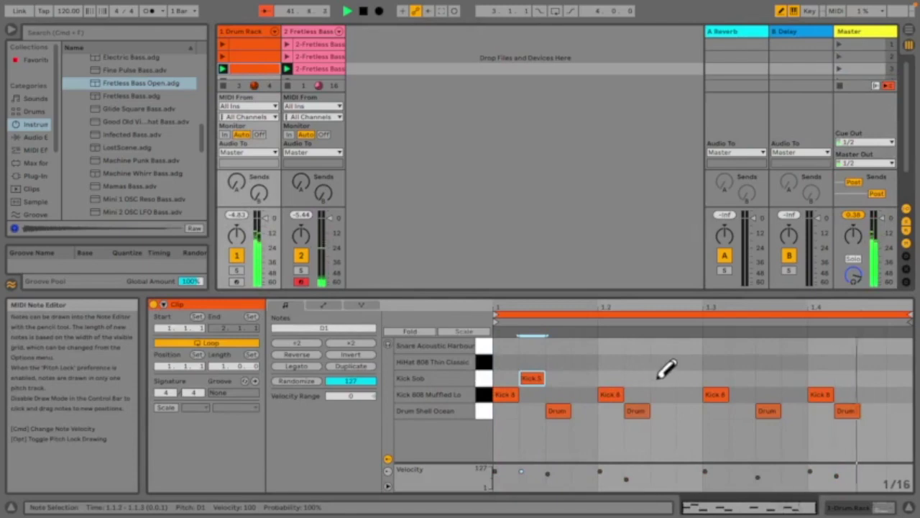
click(637, 377)
click(742, 377)
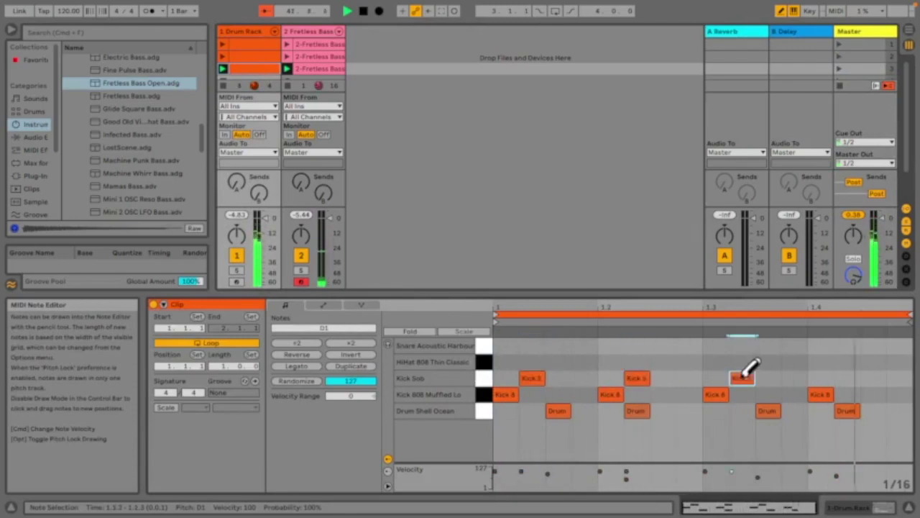
click(847, 377)
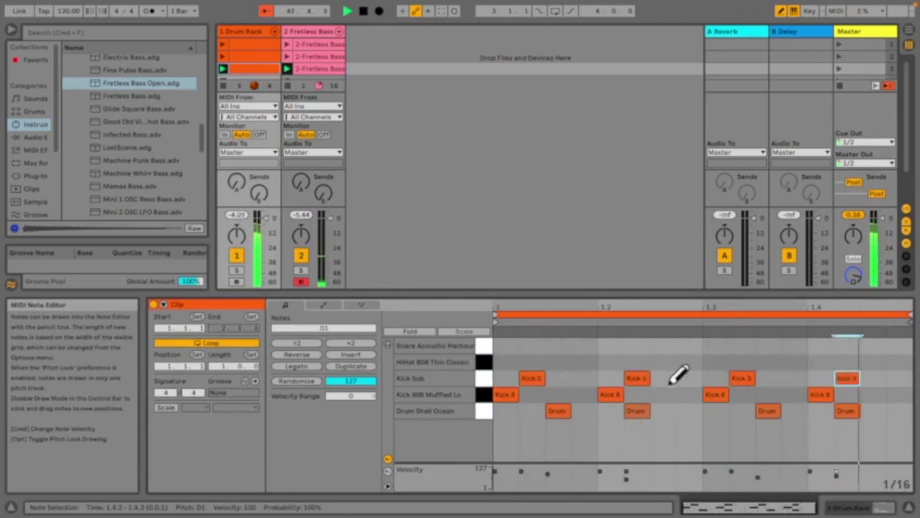
click(638, 377)
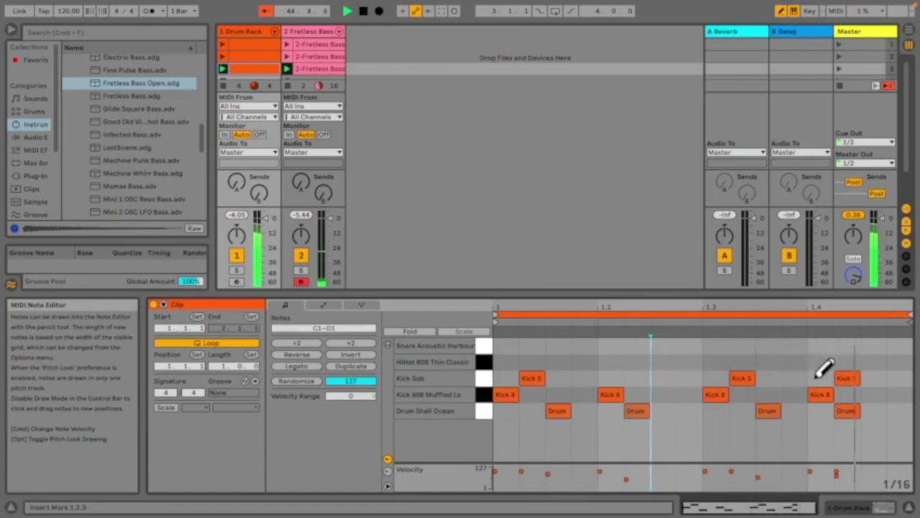
Step: Remove the Kick Sub notes from beats 3 and 4 of the third drum clip, and set the note grid to 1/32
click(742, 377)
click(846, 377)
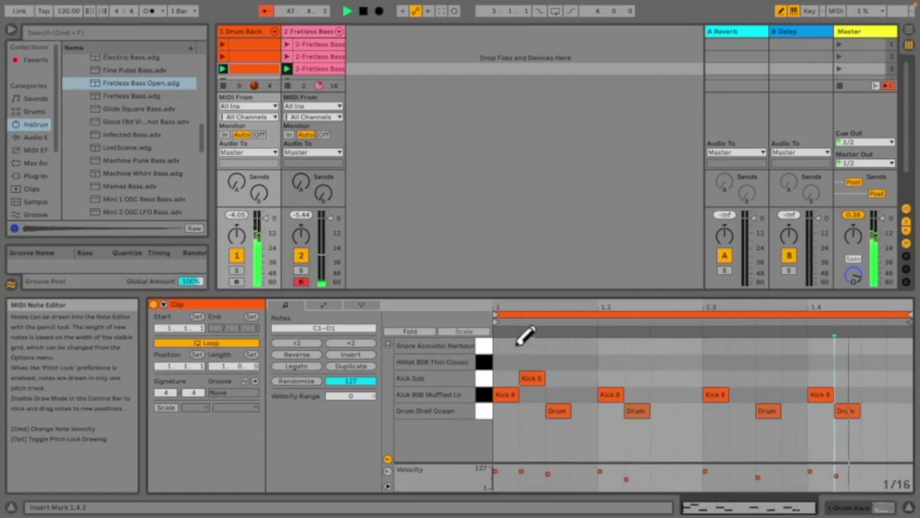
right_click(710, 332)
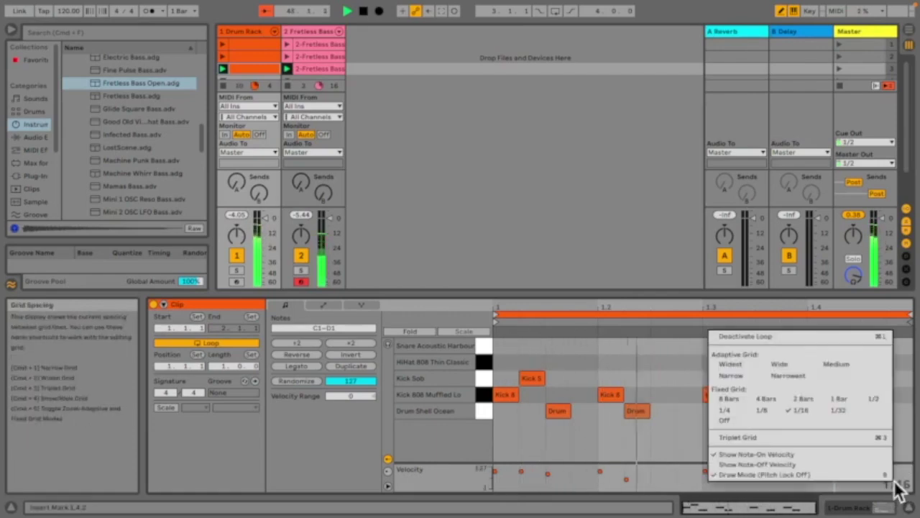
click(835, 410)
Step: Try a HiHat 808 Thin Classic run of thirty-second notes across beat 1, thinning it out and adding scattered hits in beat 2
drag(503, 362, 595, 361)
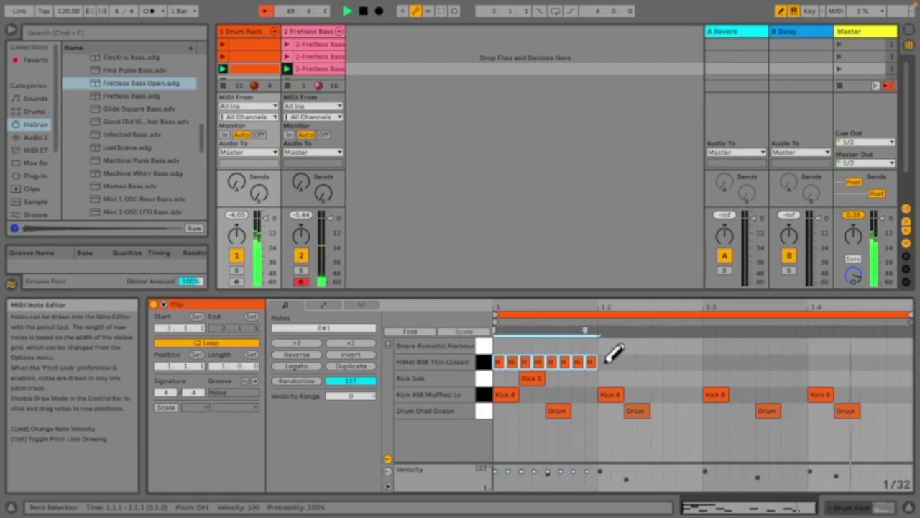
mouse_move(590, 361)
mouse_down()
mouse_move(529, 353)
mouse_move(557, 350)
mouse_up()
click(590, 361)
click(643, 362)
click(682, 362)
click(550, 361)
click(564, 362)
click(616, 361)
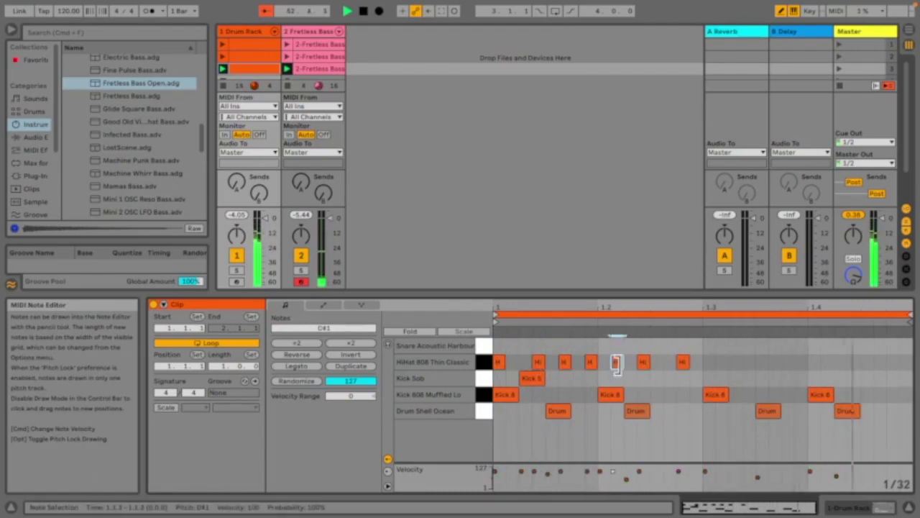
Step: Clear the hi-hat row and redraw it as a sparse off-beat pattern across the bar, and duplicate the loop to two bars
mouse_move(649, 355)
mouse_down()
mouse_move(517, 363)
mouse_move(525, 360)
mouse_up()
click(538, 362)
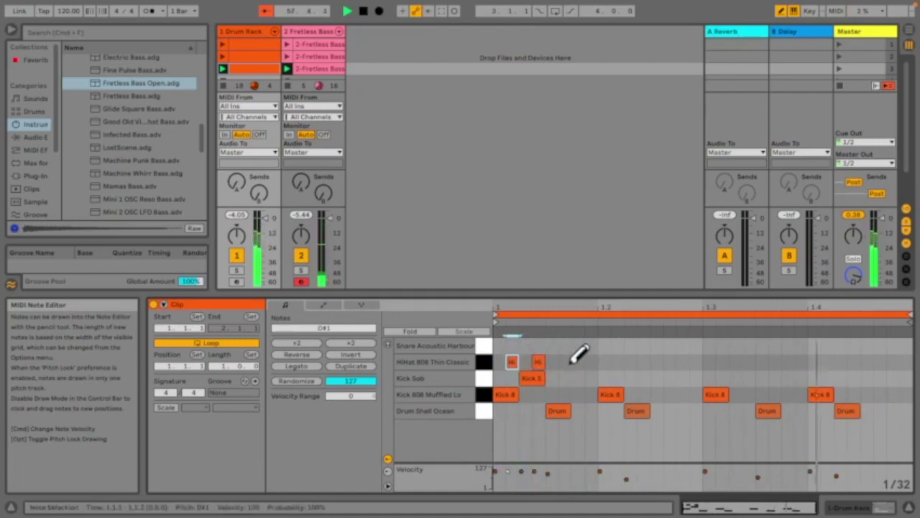
click(617, 361)
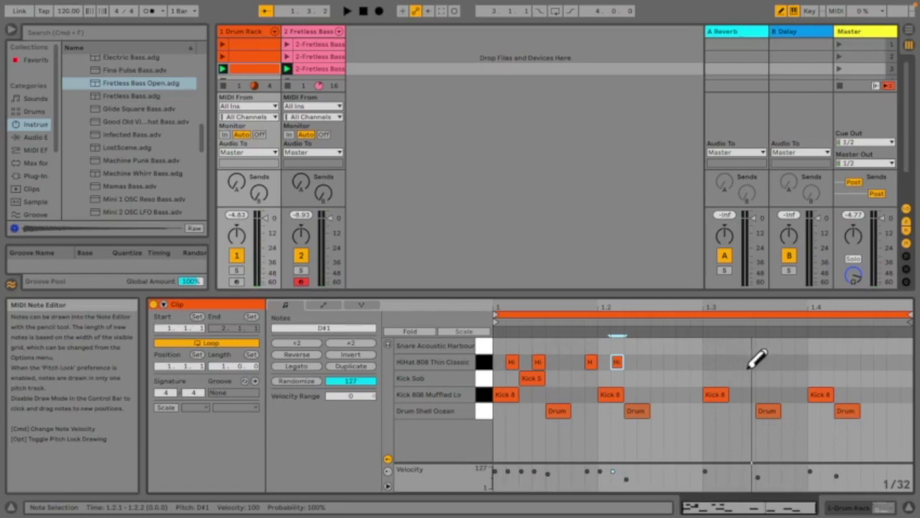
key(super+d)
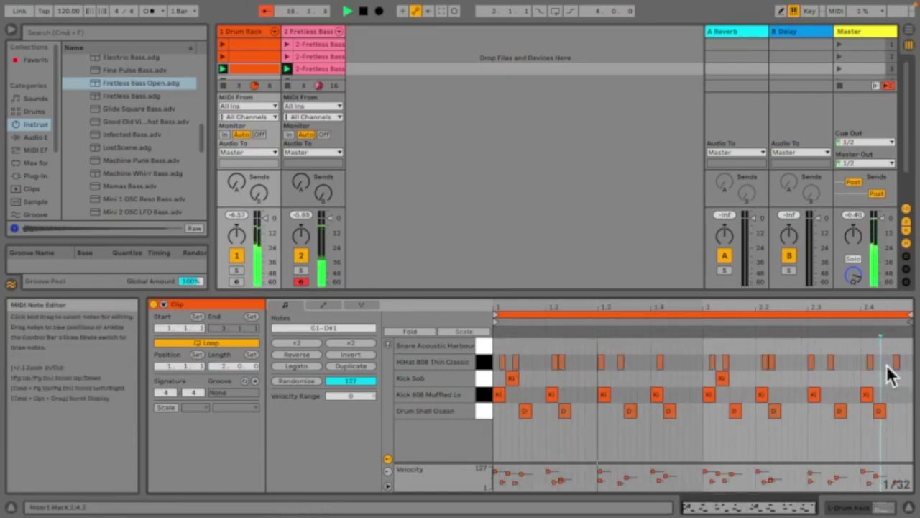
Step: Shorten the drum loop to bar 1 and try extra Kick 808 notes in beats 3 and 4, removing them again
drag(907, 314, 702, 314)
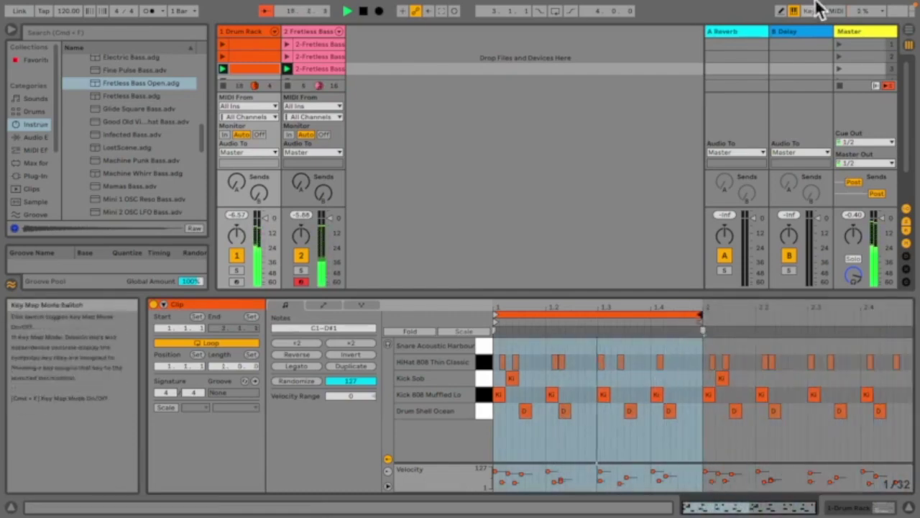
click(782, 12)
click(627, 394)
click(686, 394)
key(Left)
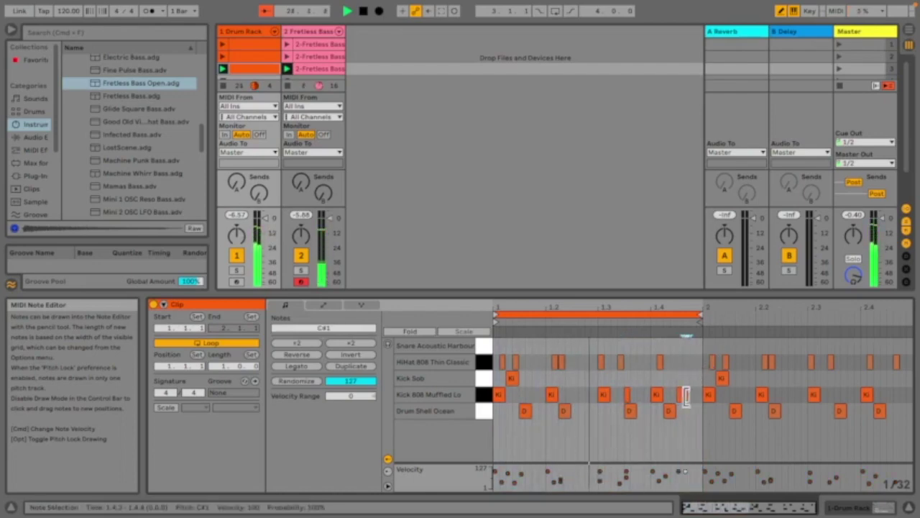
click(681, 394)
click(627, 394)
key(b)
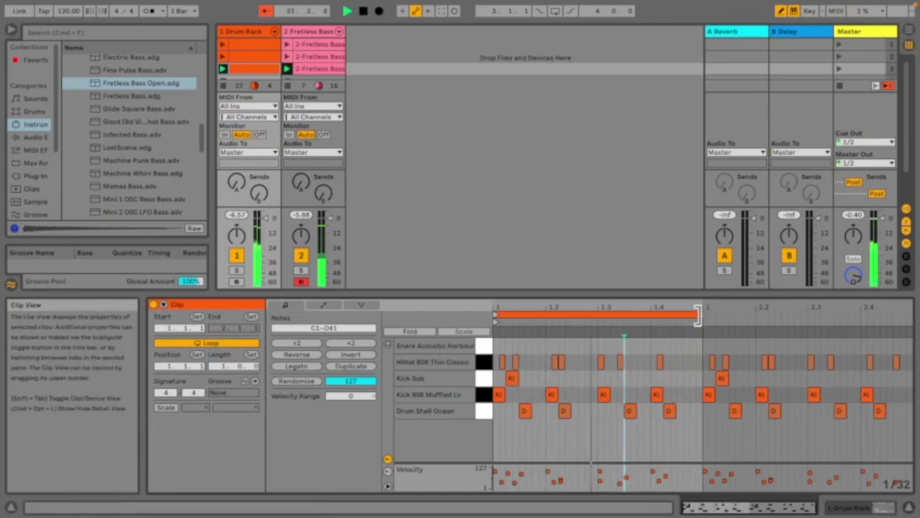
Step: Duplicate the drum loop to two bars and add extra Kick 808 notes in beats 3 and 4 of bar 2
key(super+d)
click(814, 394)
double_click(840, 394)
double_click(826, 394)
double_click(880, 394)
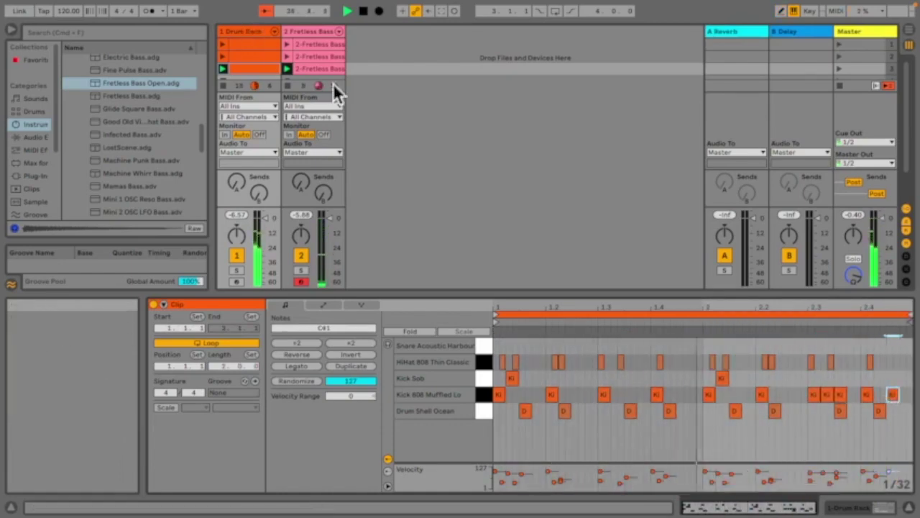
Step: Relaunch the third scene and open its fretless bass clip for note editing
scroll(266, 65, down, 1)
click(317, 62)
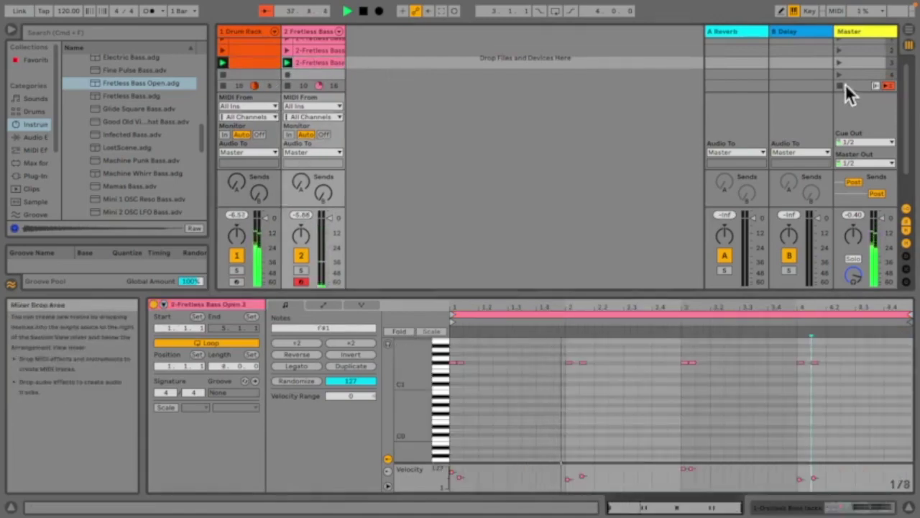
click(321, 50)
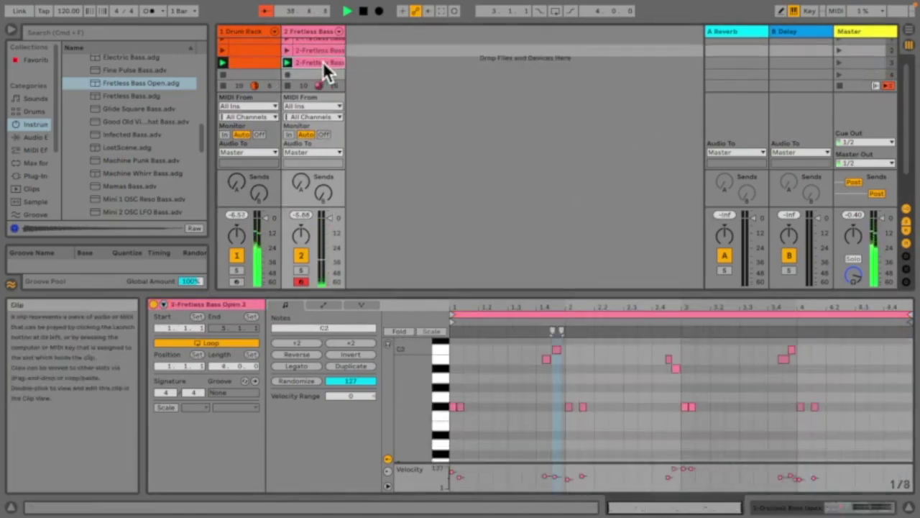
click(837, 62)
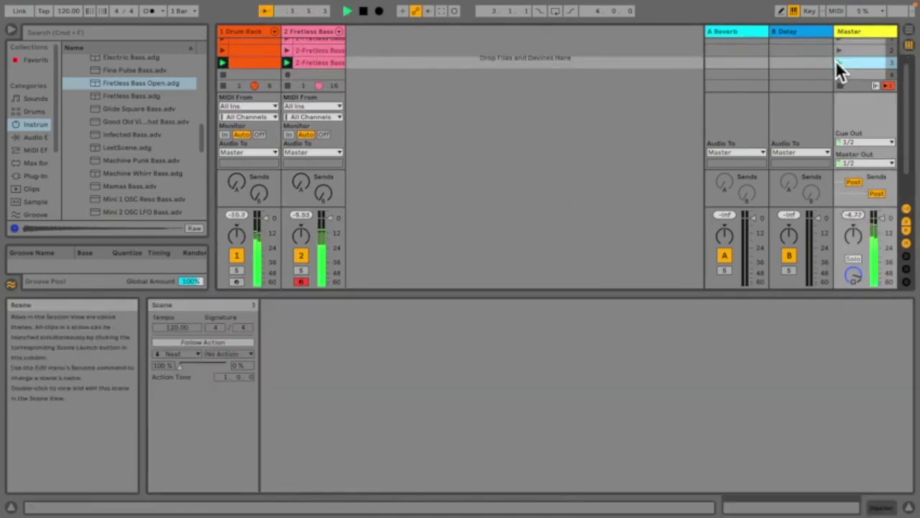
right_click(318, 62)
click(611, 119)
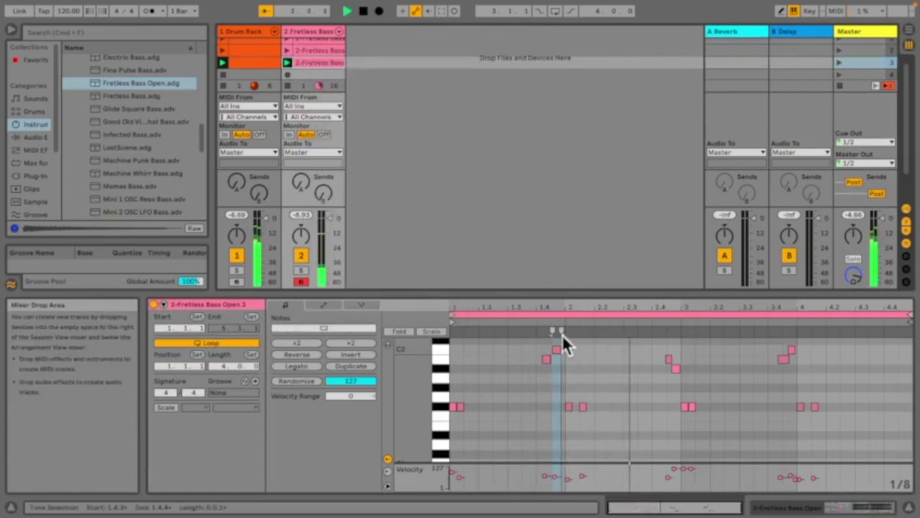
Step: Lower the velocities of the A#1 to C2 bass notes, and nudge the high pair at the end of bar 1 slightly later
drag(506, 377, 910, 335)
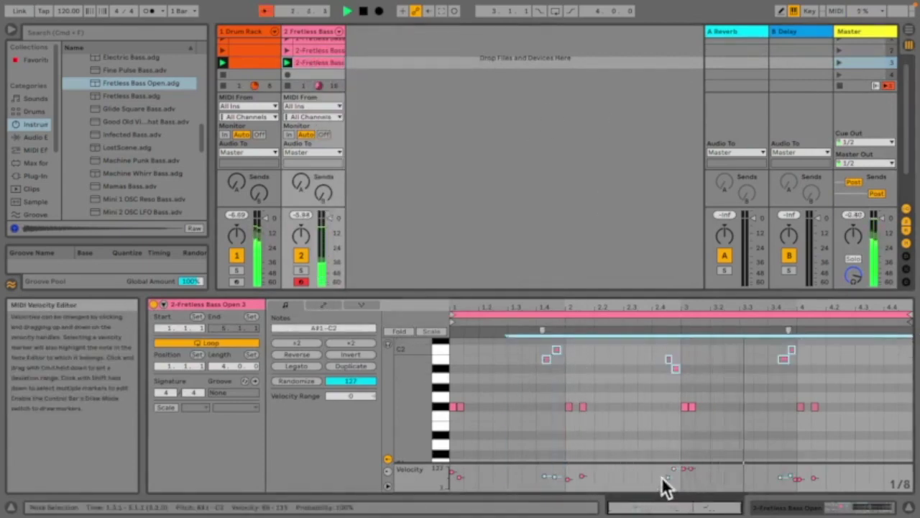
drag(667, 478, 668, 479)
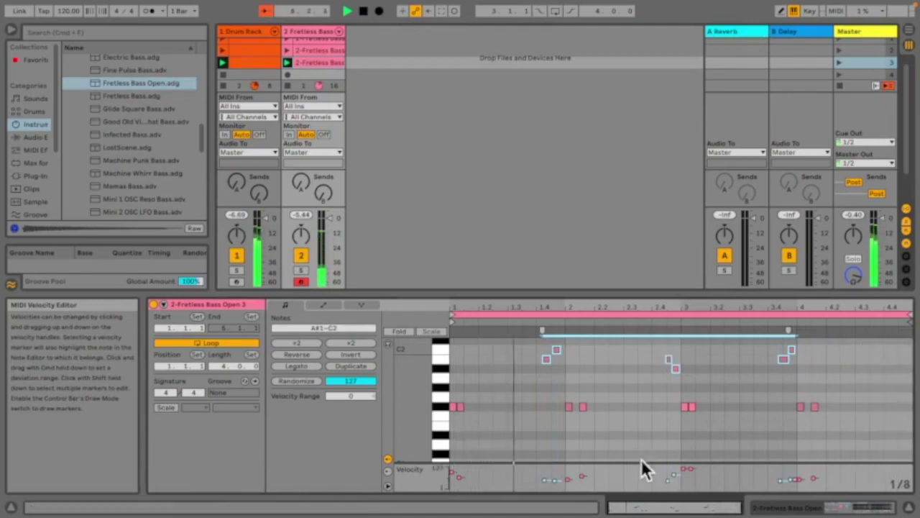
mouse_move(560, 364)
mouse_down()
mouse_move(547, 348)
mouse_move(558, 350)
mouse_up()
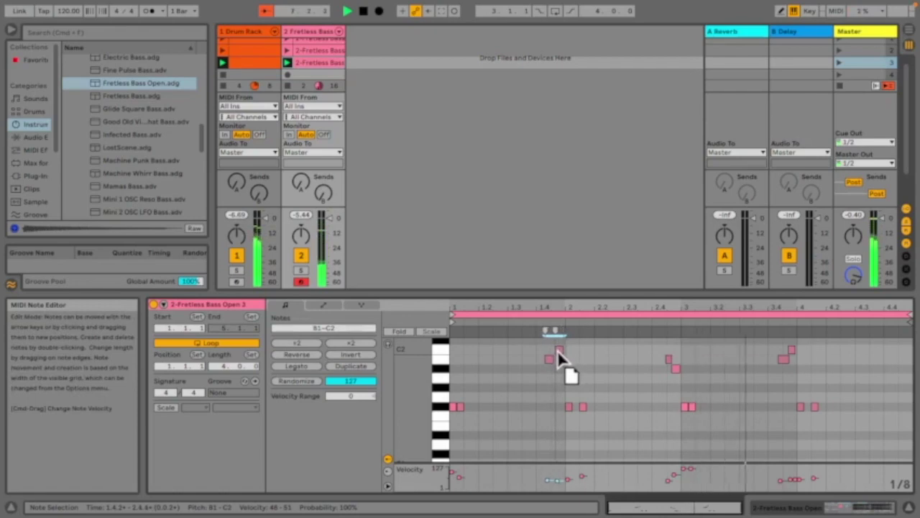
click(579, 364)
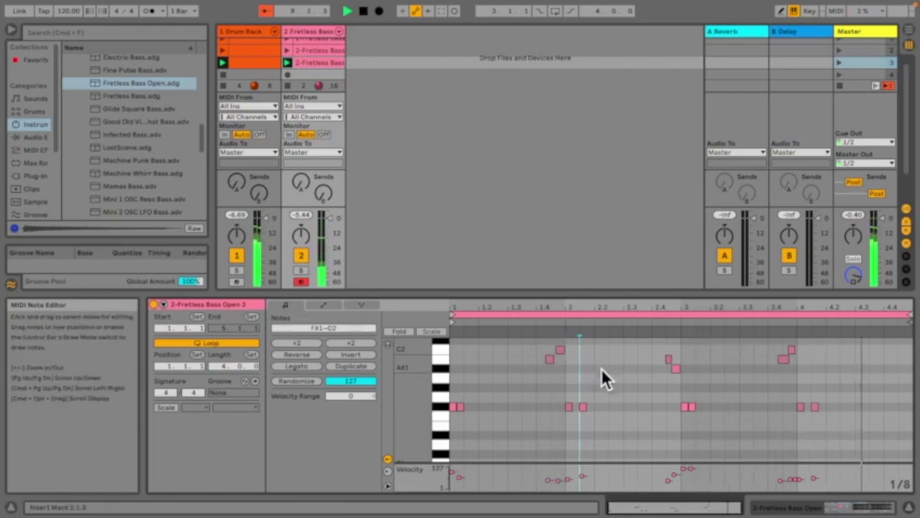
Step: Duplicate the third scene into a fourth scene and open the new scene's fretless bass clip
click(859, 62)
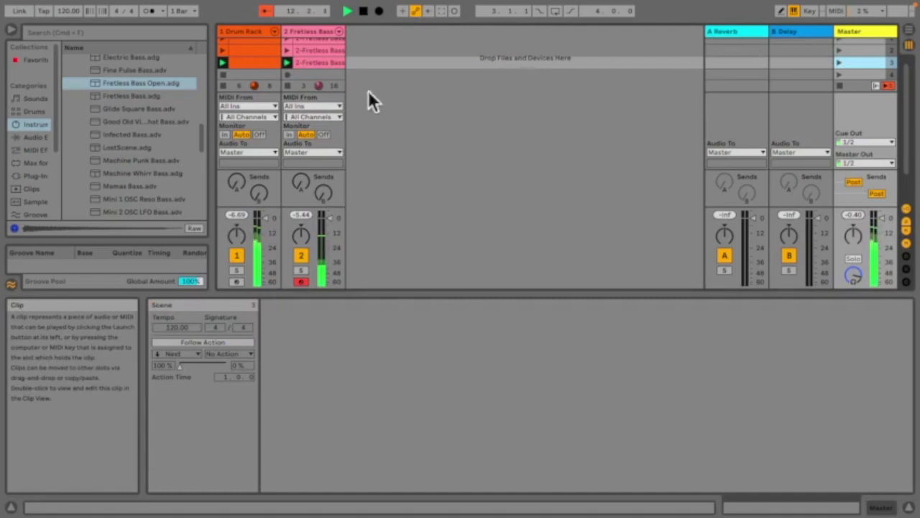
scroll(883, 76, up, 1)
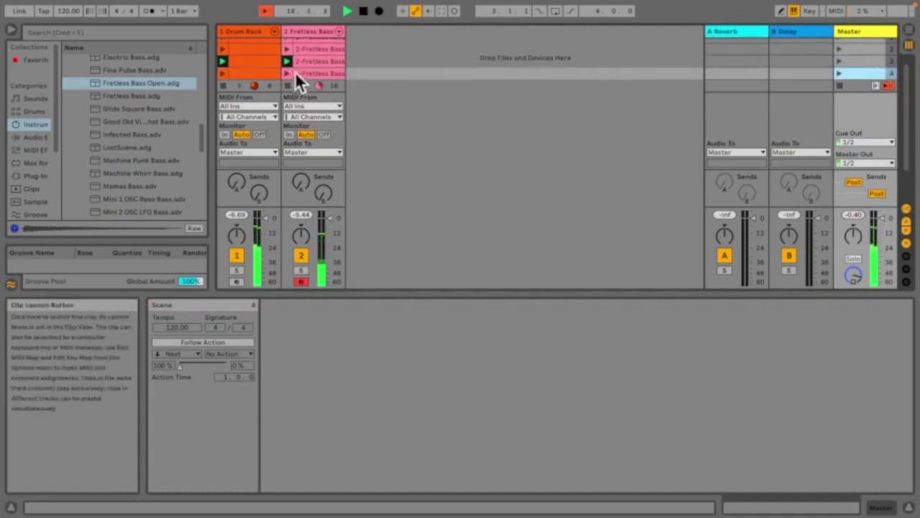
click(297, 72)
click(779, 7)
click(324, 62)
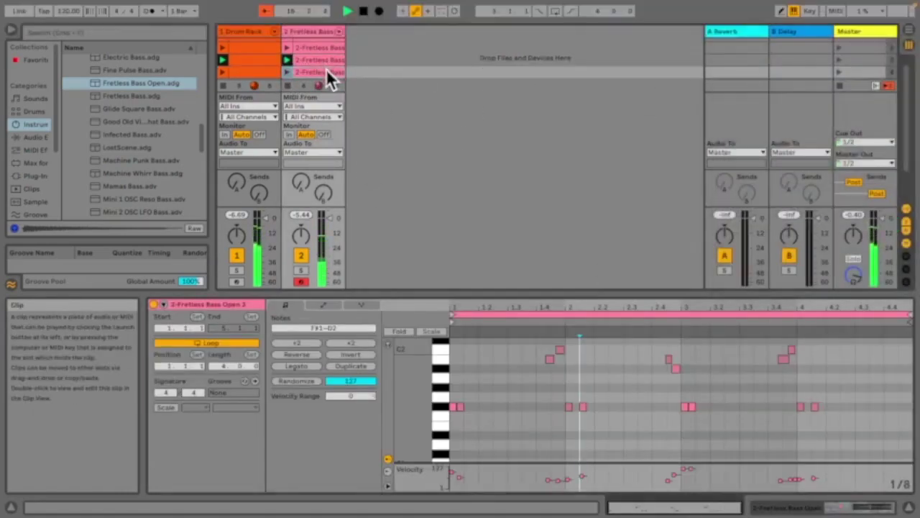
Step: Select all notes in the fourth bass clip and repeatedly stretch them to double their length
right_click(474, 426)
click(480, 407)
key(super+a)
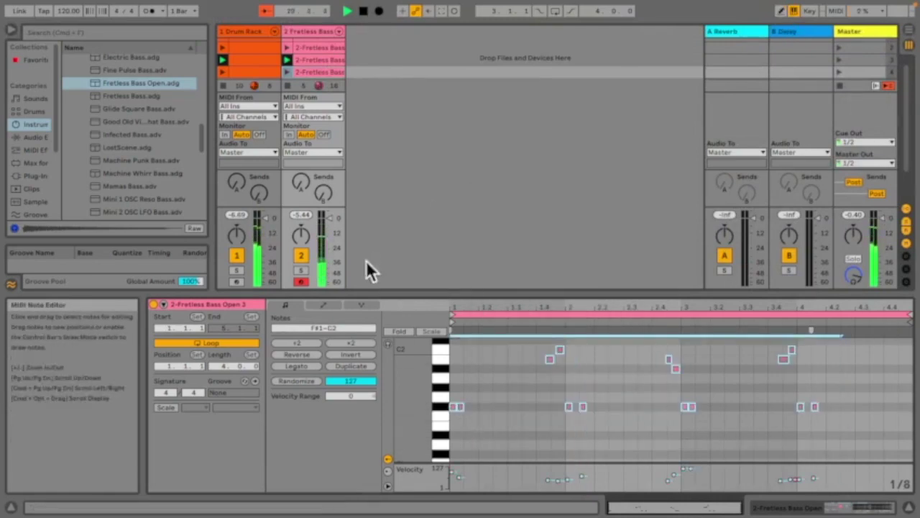
click(363, 342)
click(363, 342)
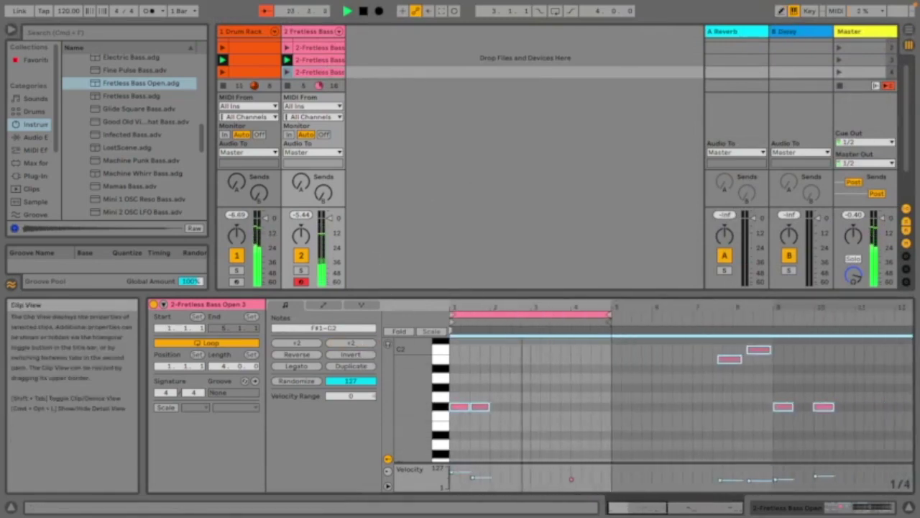
click(551, 353)
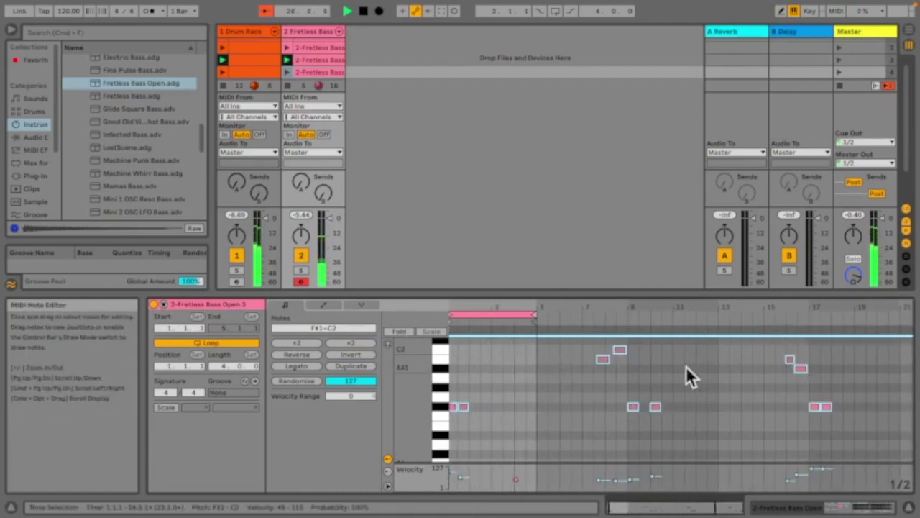
Step: Move the next four stretched notes into the four-bar loop, with the high pair on A#1 and B1, and launch the fourth scene
drag(463, 365, 476, 365)
drag(672, 417, 508, 406)
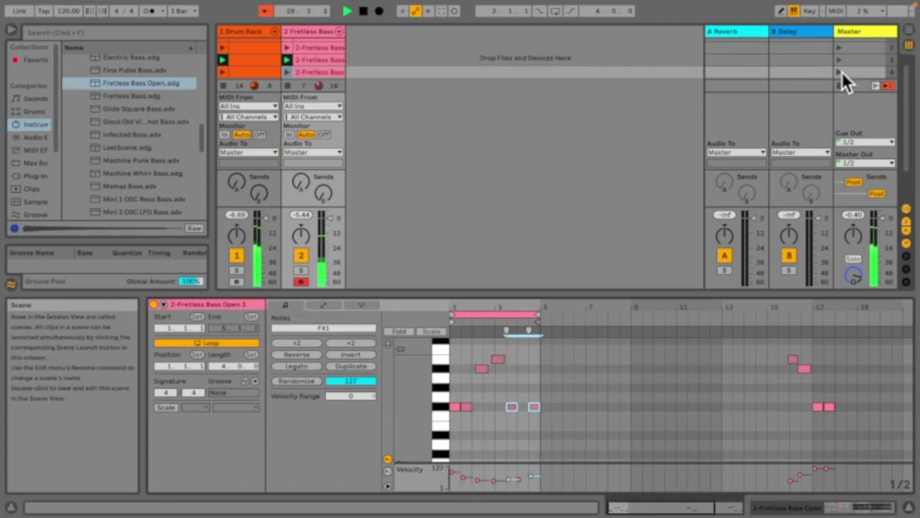
click(839, 72)
click(321, 69)
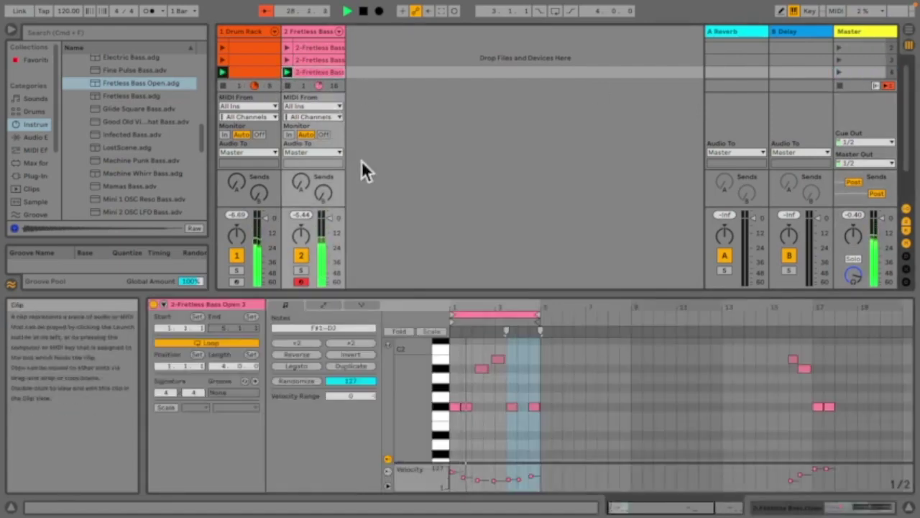
Step: Shift the high pair earlier so A#1 starts at bar 2 with B1 directly following, and move the next F#1 note earlier in bar 3
click(482, 368)
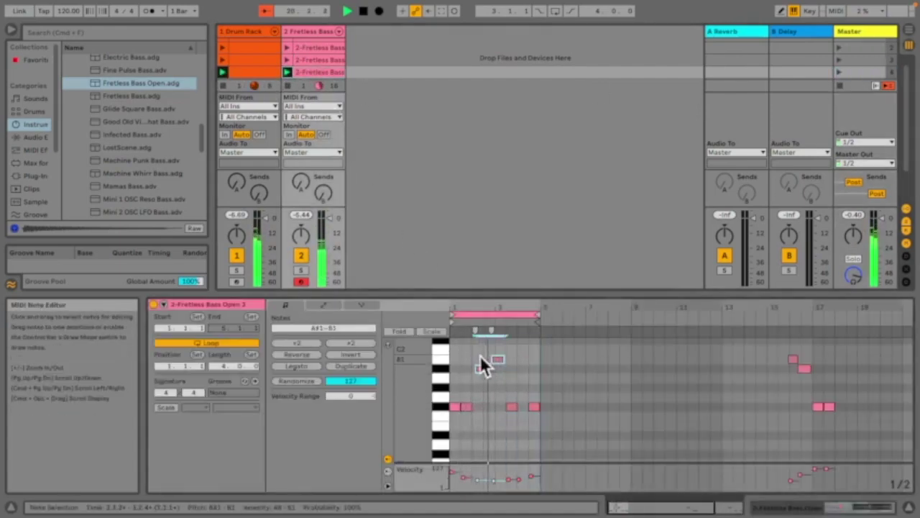
click(494, 361)
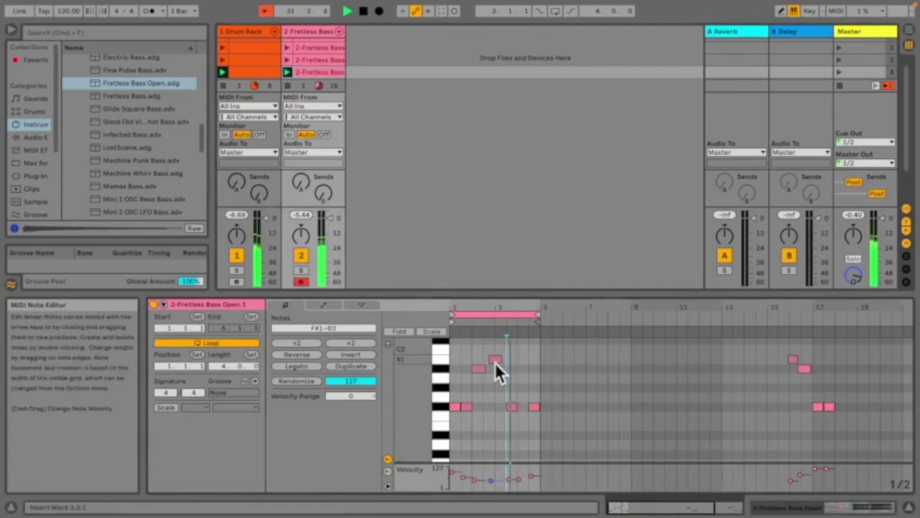
click(509, 406)
drag(509, 405, 505, 406)
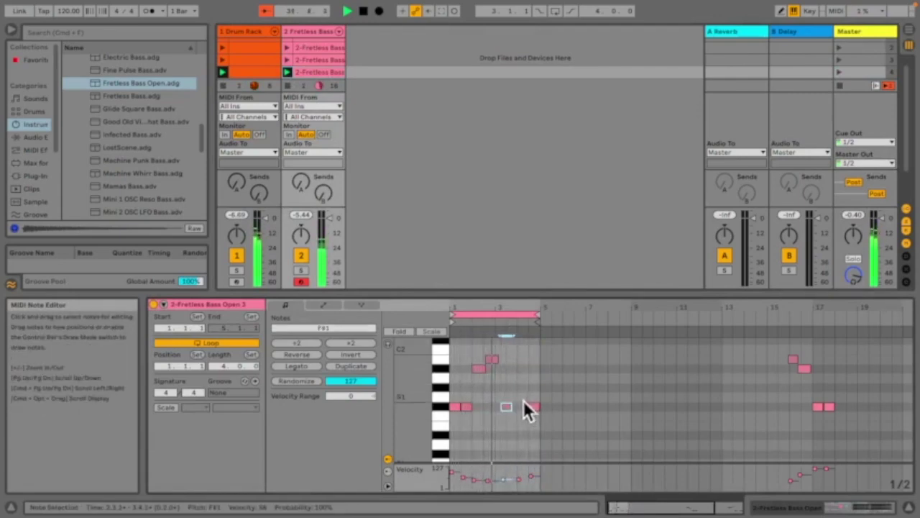
drag(483, 322, 488, 356)
click(504, 360)
mouse_move(522, 310)
mouse_down()
mouse_move(550, 323)
mouse_move(524, 314)
mouse_up()
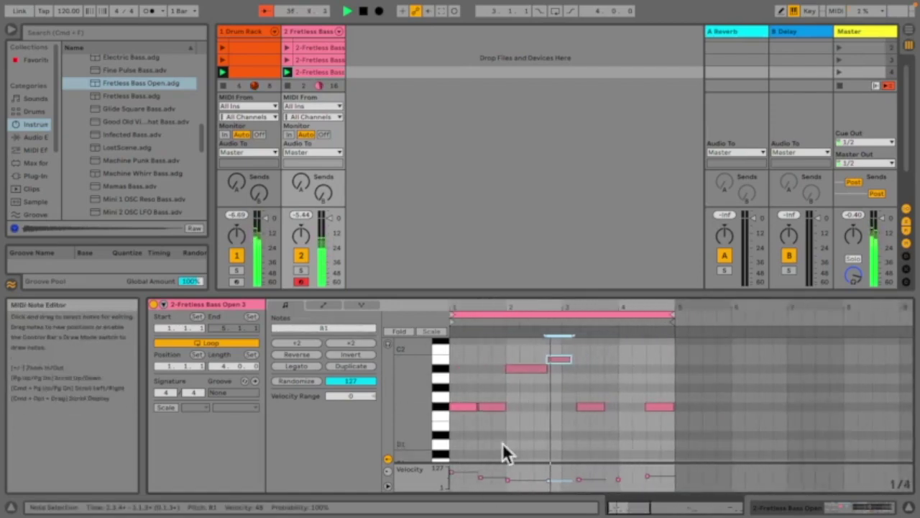
Step: Try F1 as the pitch of the second bass note and the bar 3 note, and nudge the bar 3 note earlier
drag(491, 405, 492, 415)
drag(582, 406, 588, 416)
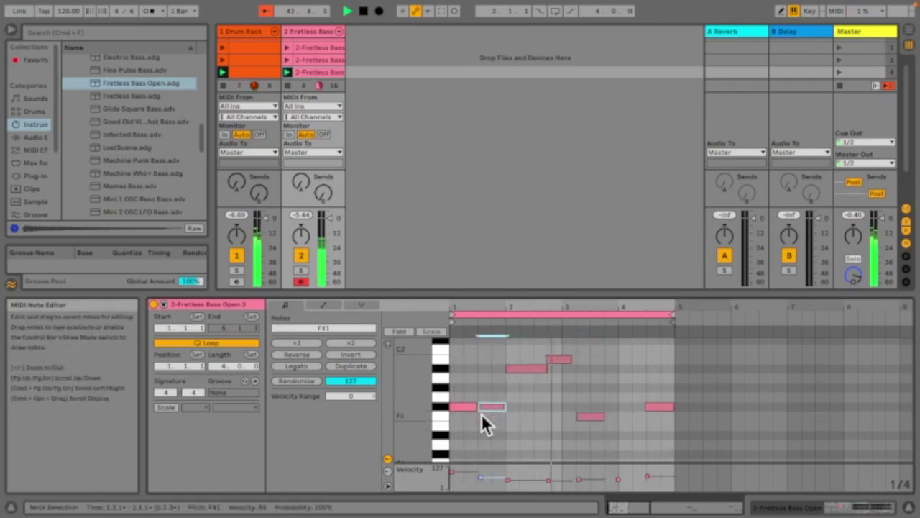
click(579, 416)
drag(580, 417, 576, 416)
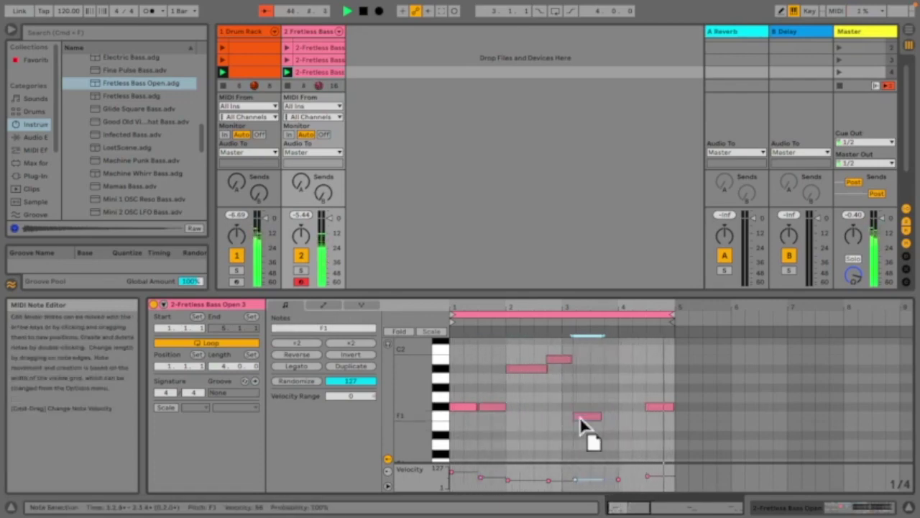
Step: Move the bar 3 bass note to F#1 at the start of the bar, and shorten the B1 note to end there
scroll(602, 432, up, 2)
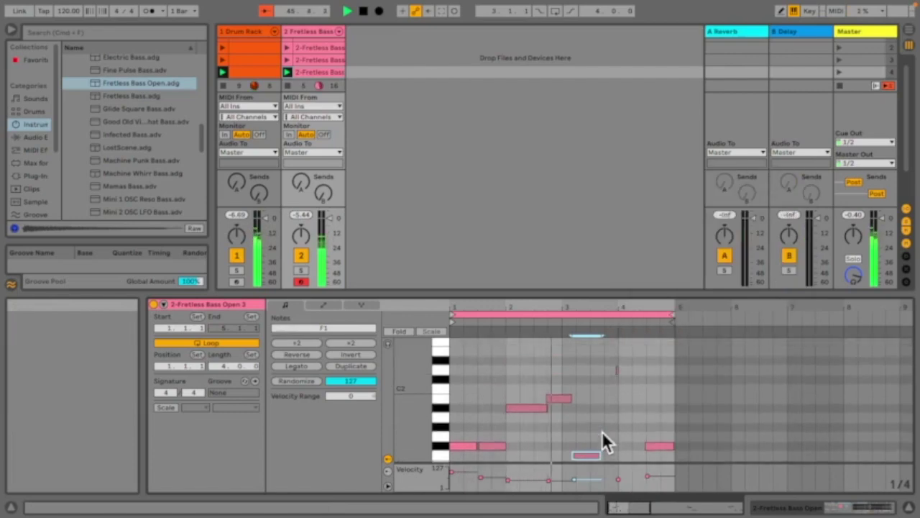
drag(579, 455, 577, 446)
click(566, 396)
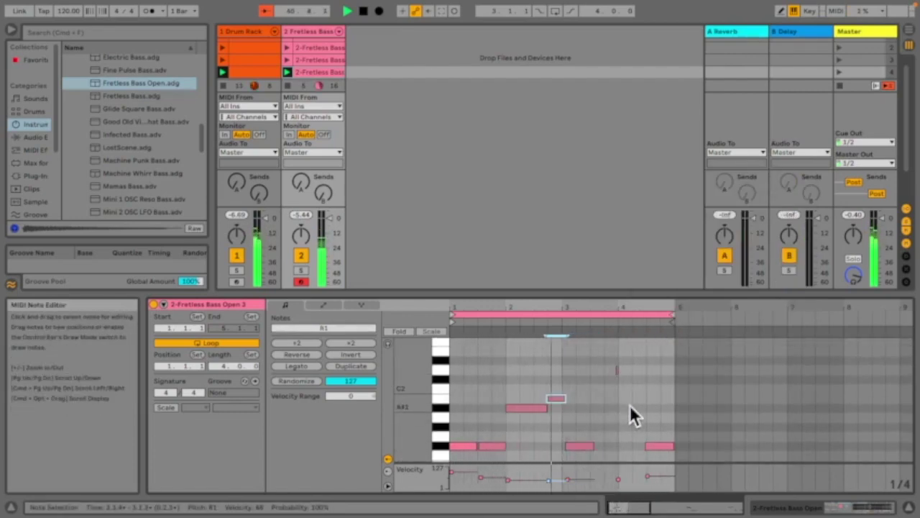
Step: Move the last bass note to F1 in the second half of bar 3, and make B1 and the following F#1 meet at bar 3
drag(645, 447, 605, 456)
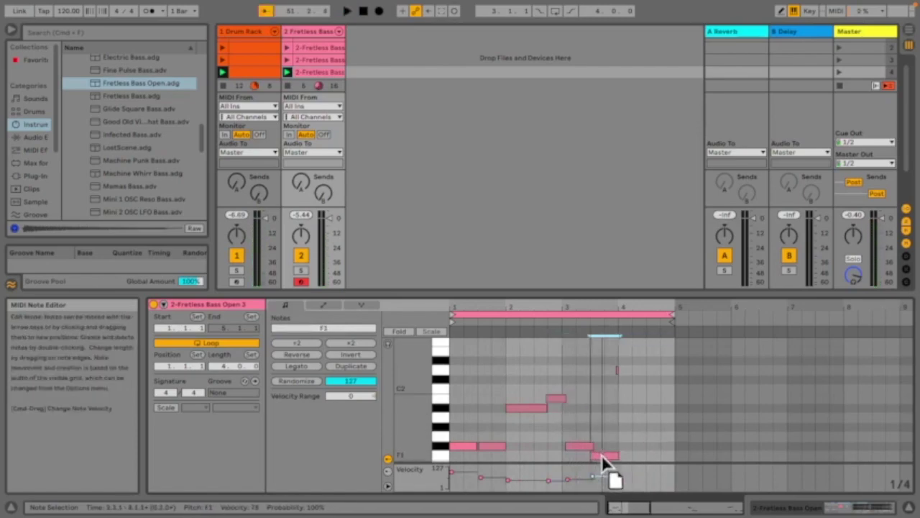
click(454, 388)
key(space)
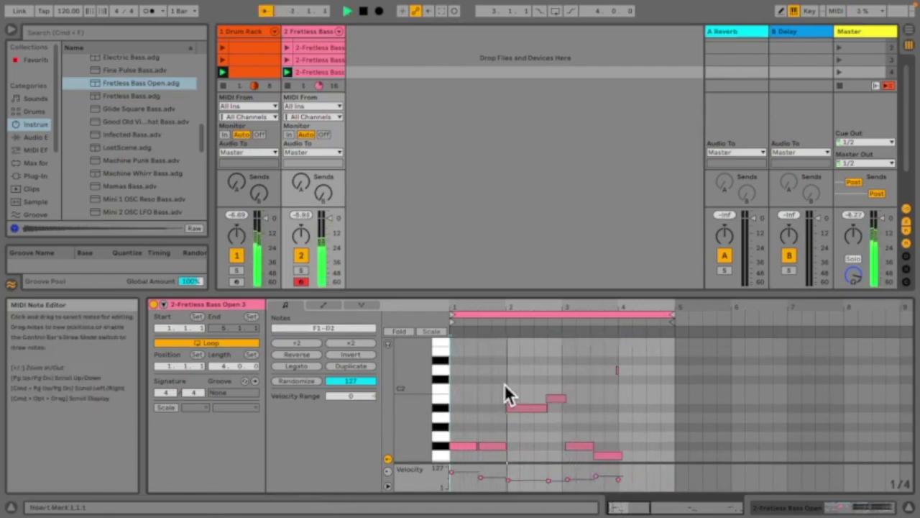
click(562, 400)
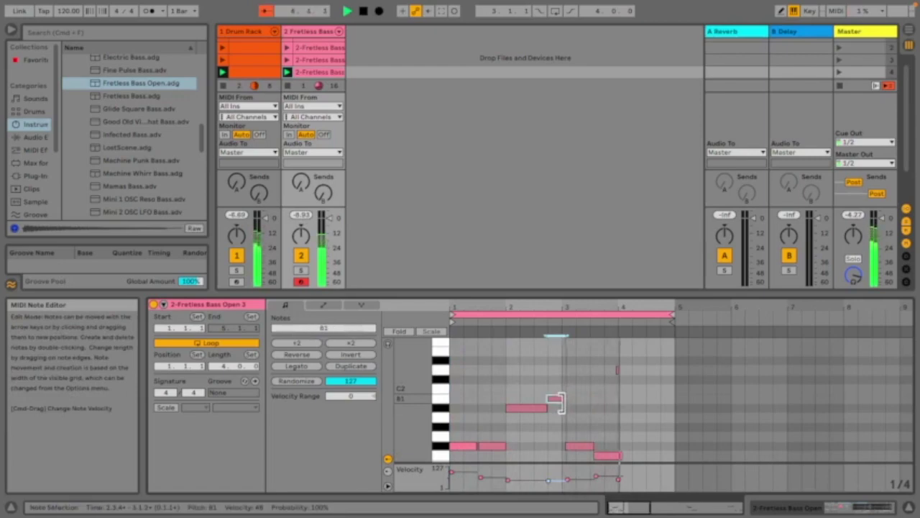
click(569, 446)
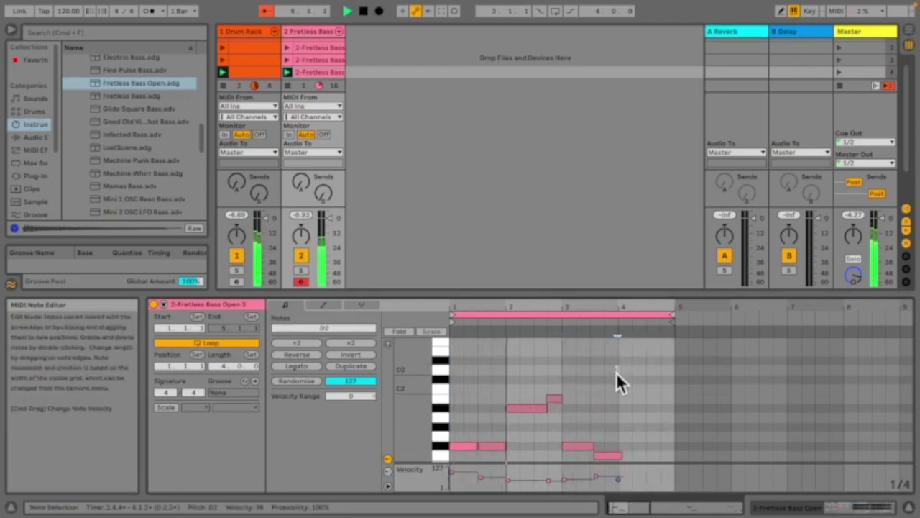
Step: Fill bar 4 with an F#1 copy of the F1 note, and tidy bar 3 by starting F1 earlier and removing the short D2 note
click(609, 455)
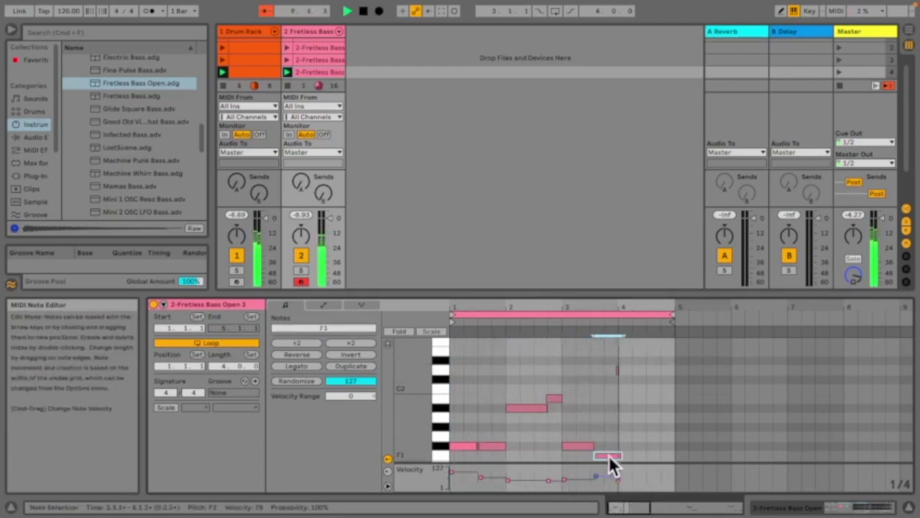
drag(618, 456, 674, 447)
right_click(676, 451)
key(Escape)
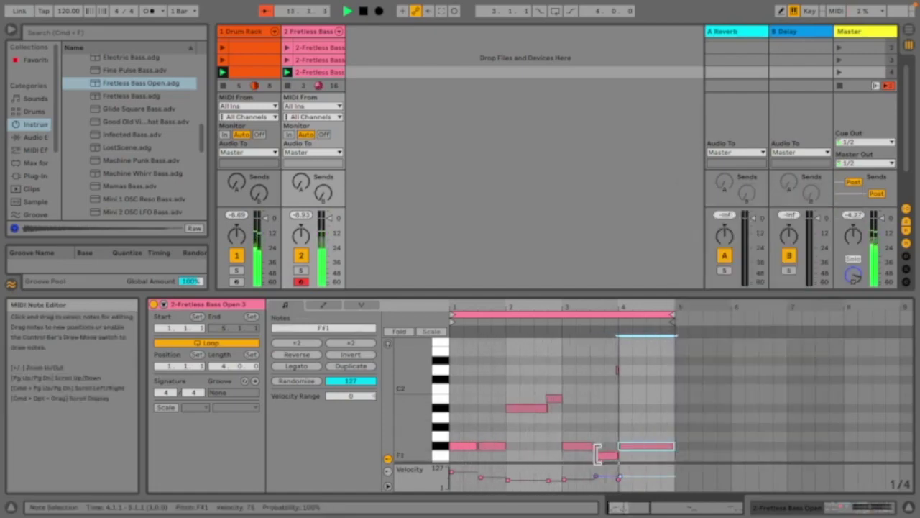
drag(597, 453, 591, 454)
click(610, 343)
Step: Duplicate the four-bar loop to eight bars and invert the copied notes in bars 5 to 8
click(542, 320)
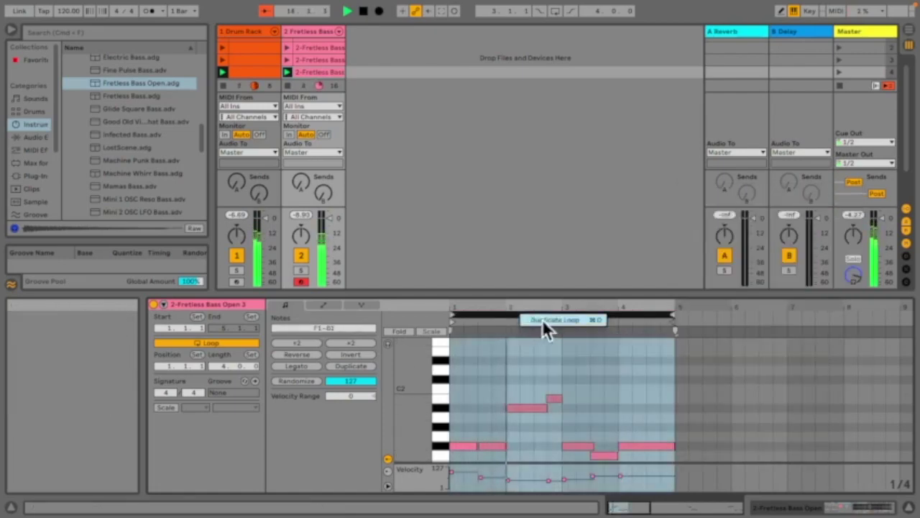
click(544, 321)
click(305, 353)
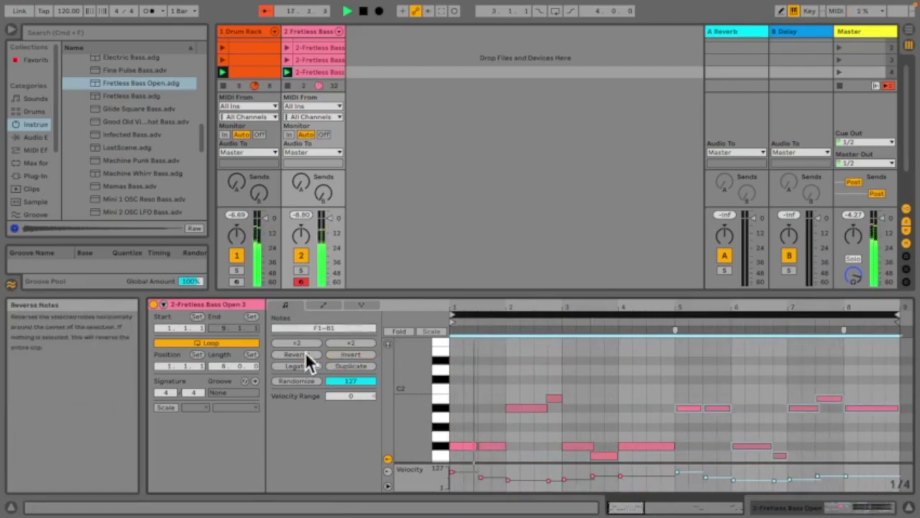
Step: Delete the notes in bar 7 of the inverted bass line, keeping the long A#1 note in bar 8
click(604, 368)
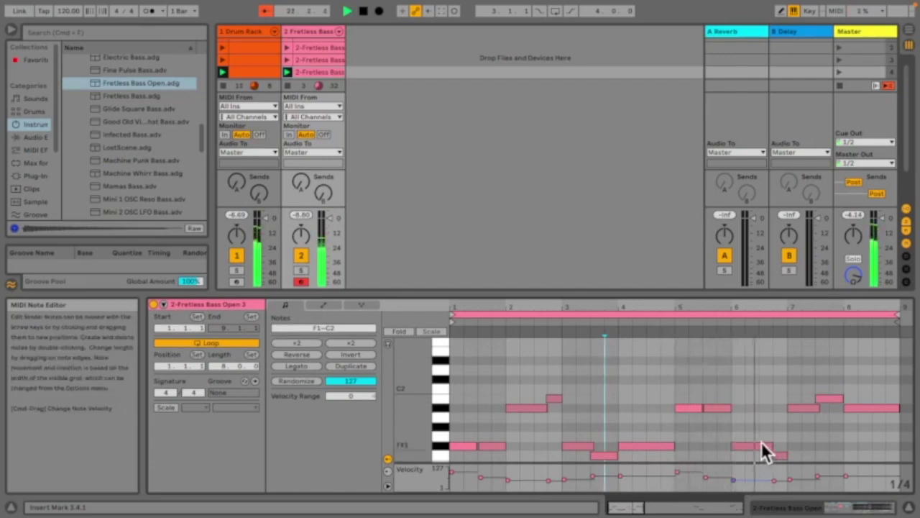
right_click(845, 412)
click(881, 434)
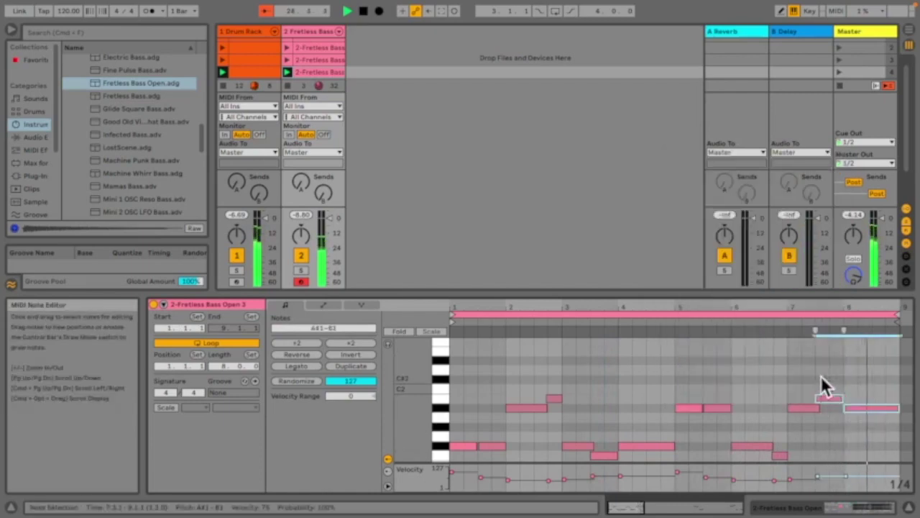
drag(847, 408, 805, 396)
click(303, 355)
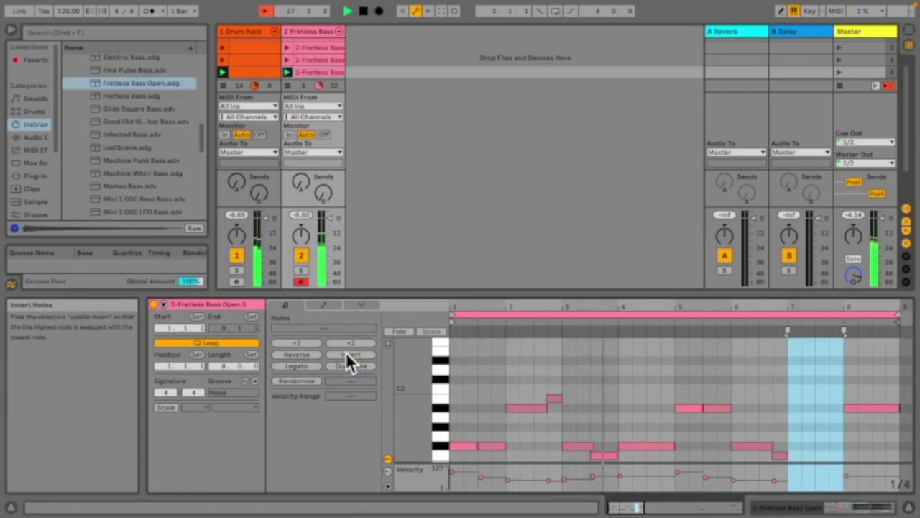
key(super+s)
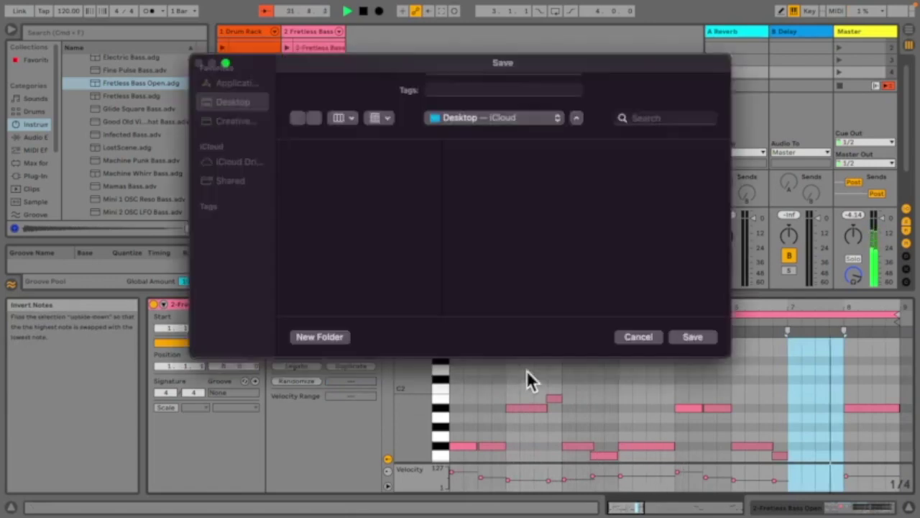
click(653, 335)
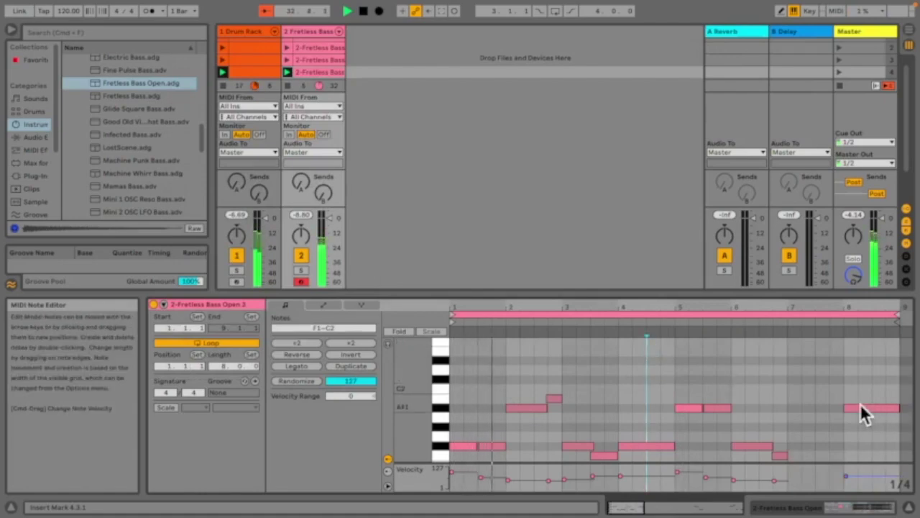
Step: Let A#1 fill bar 7, and fill bar 8 with a one-beat C#2 followed by a longer G1
double_click(809, 407)
drag(884, 415, 898, 437)
double_click(866, 381)
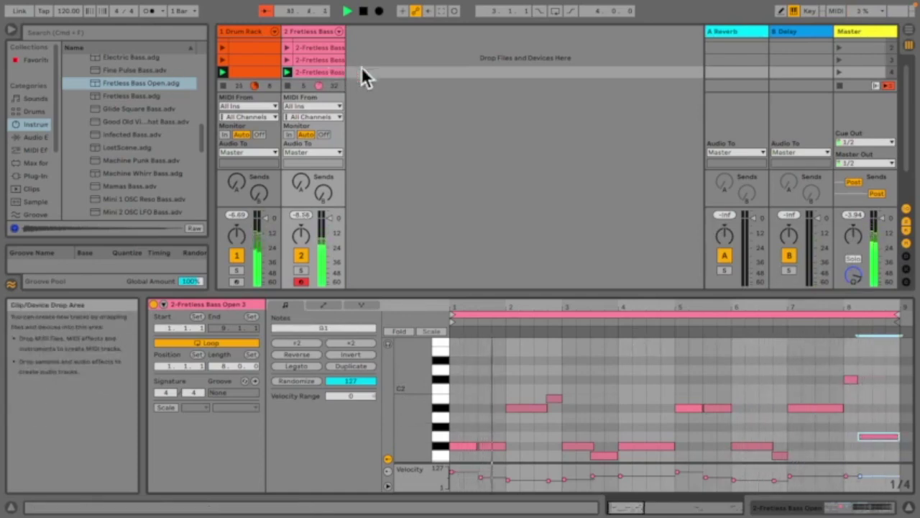
Step: Replace G1 in bar 8 with copies of the C#2 note rising through D2, D#2 and E2, and set the D#2 velocity to 62
click(850, 379)
right_click(850, 379)
key(Escape)
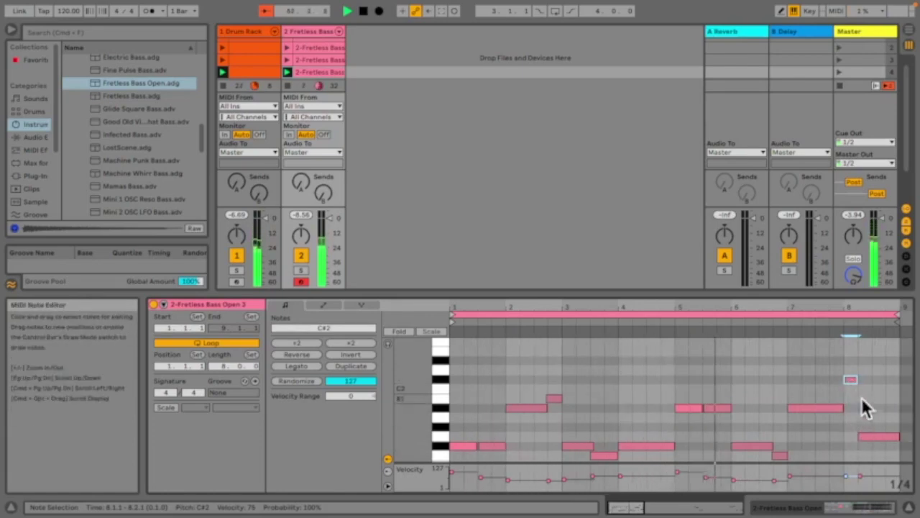
drag(876, 435, 870, 373)
double_click(879, 360)
double_click(891, 360)
drag(895, 372, 891, 362)
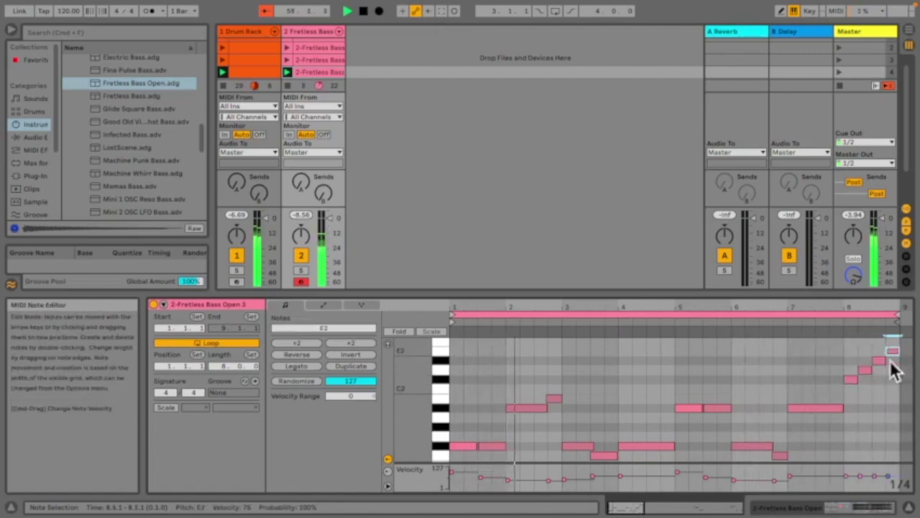
click(873, 477)
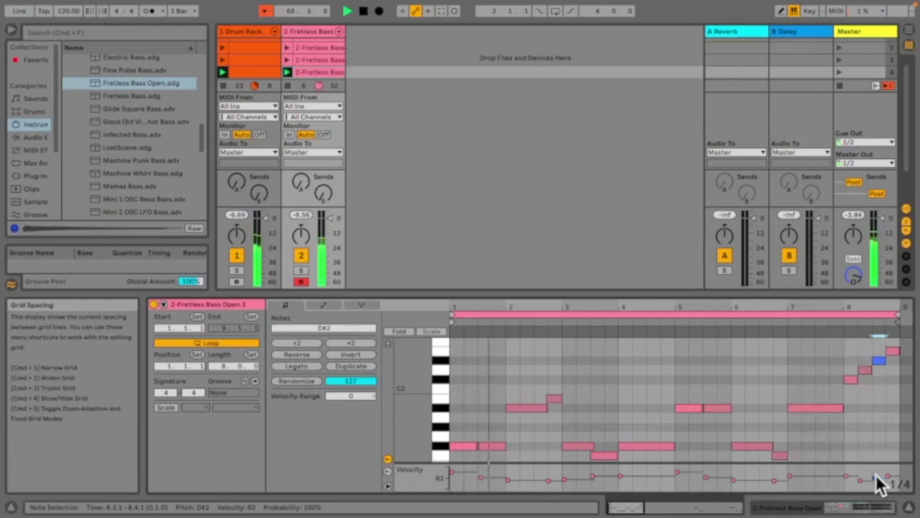
Step: Open the fourth scene's drum clip and draw Snare Acoustic hits at 1.2, 1.4, 2.2 and 2.4
click(253, 70)
click(781, 11)
click(551, 333)
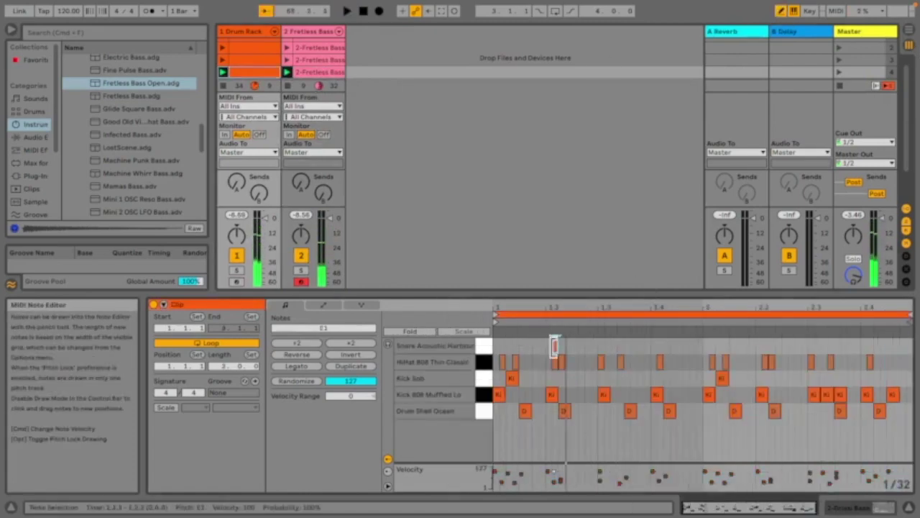
click(546, 345)
key(space)
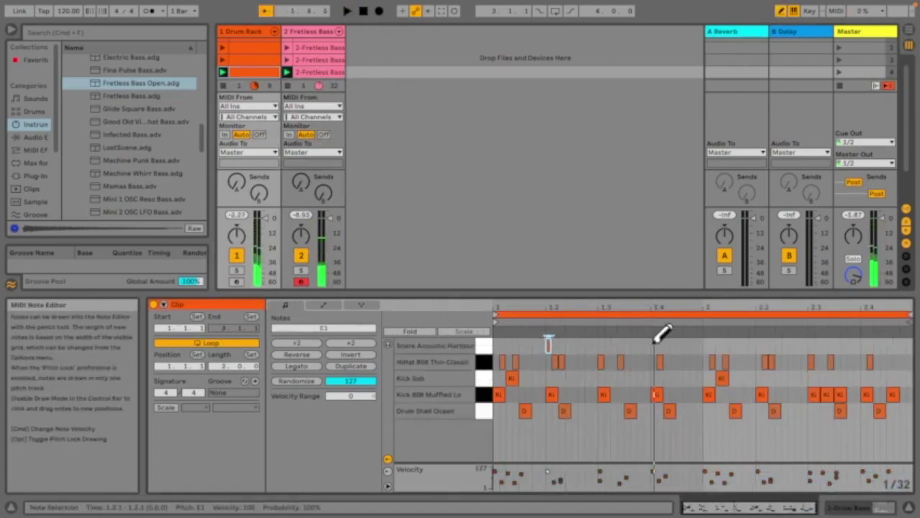
click(758, 345)
click(863, 345)
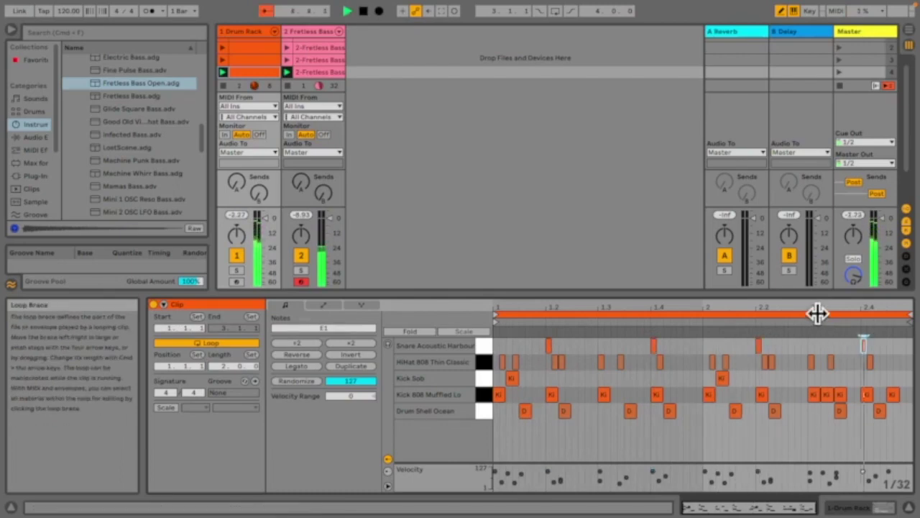
key(Tab)
key(Tab)
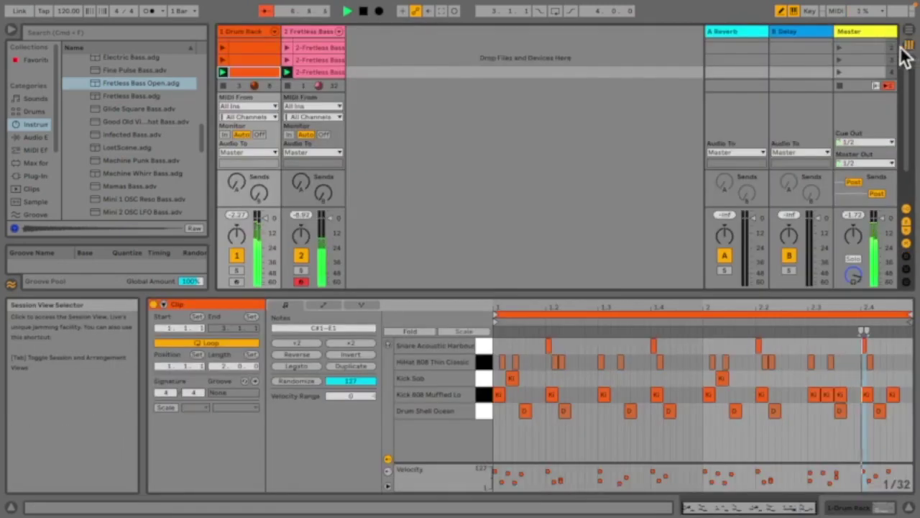
click(762, 345)
click(765, 345)
click(752, 345)
right_click(765, 345)
click(766, 352)
Step: Turn off Draw Mode and adjust the velocities of the snare hits at 1.2, 1.4, 2.2 and 2.4
click(781, 11)
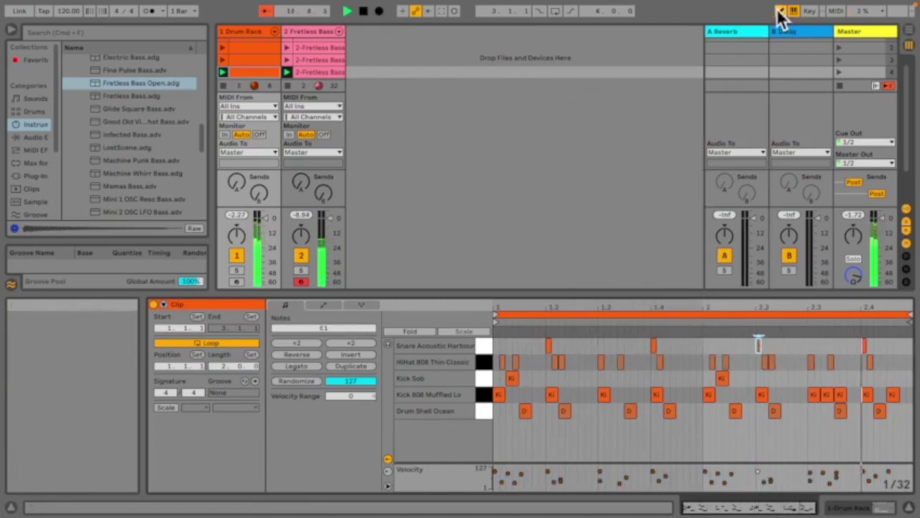
click(762, 477)
click(758, 473)
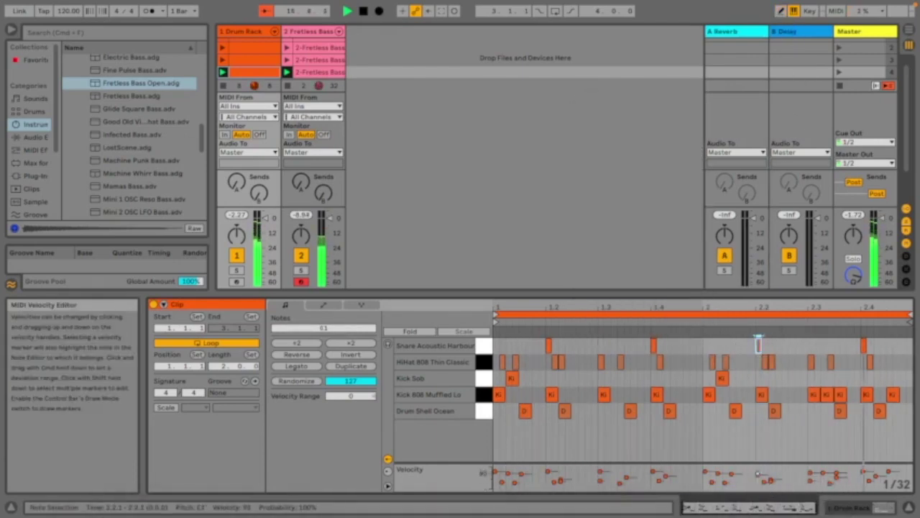
click(547, 472)
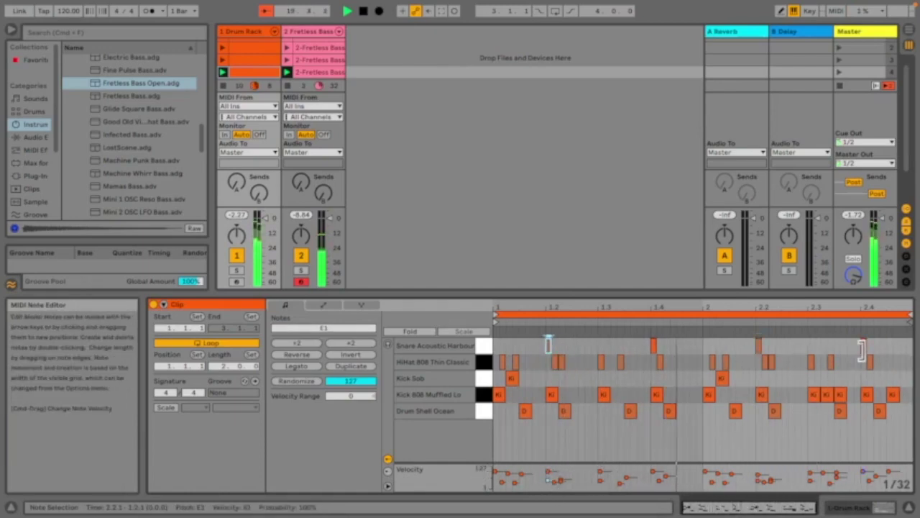
click(653, 345)
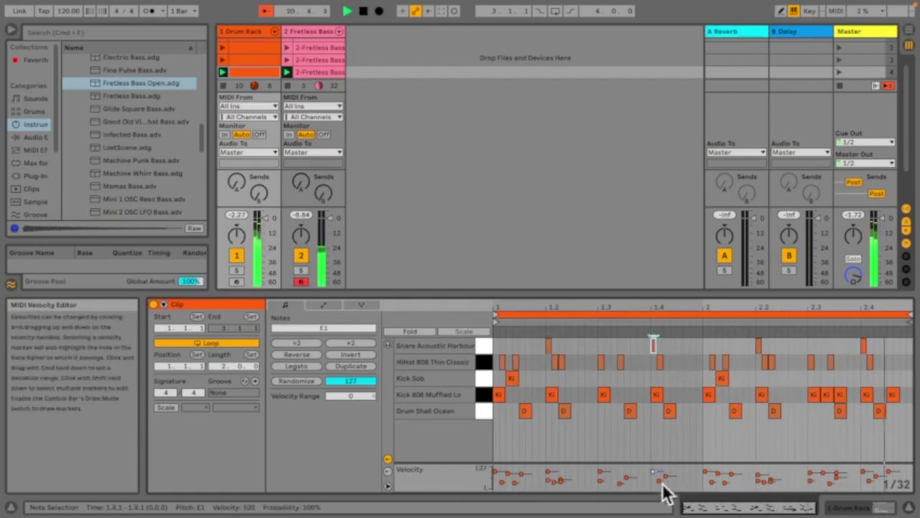
click(669, 474)
click(656, 476)
click(654, 474)
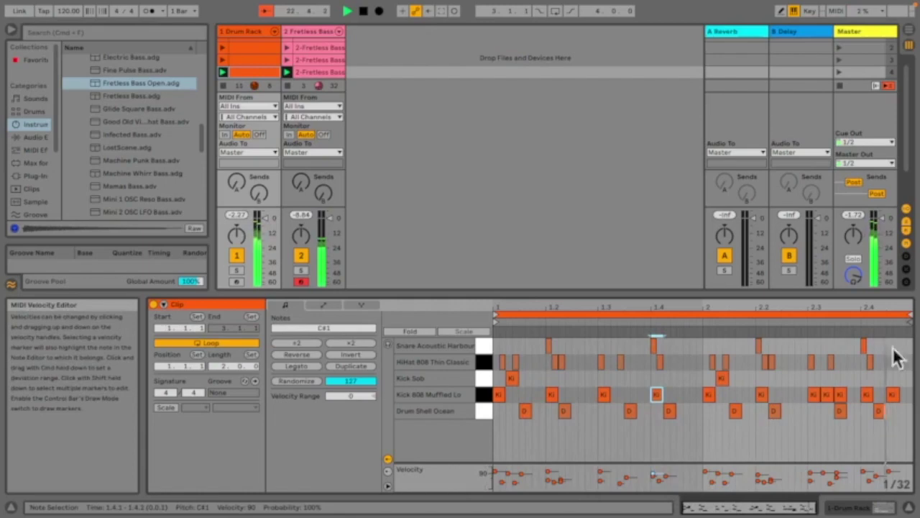
click(863, 345)
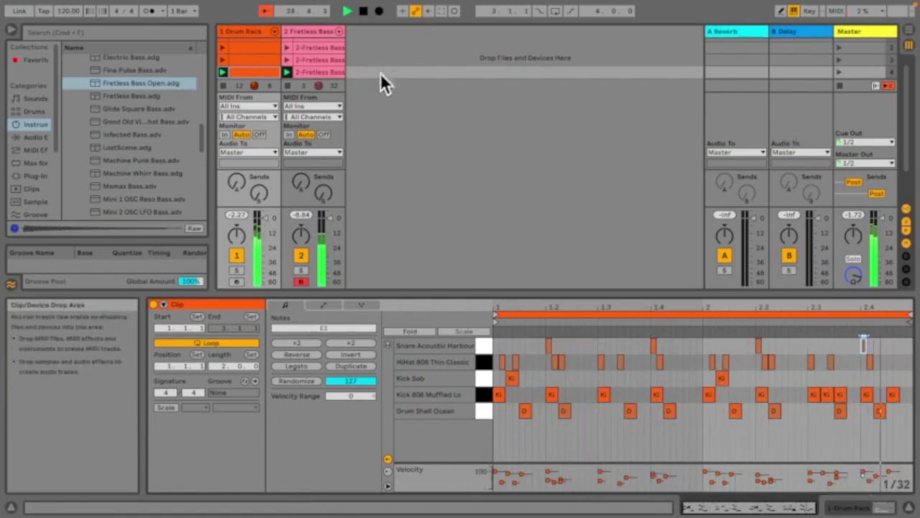
Step: Open the third scene's drum clip and enlarge the Session View clip area so all four scenes fit
click(309, 63)
click(255, 59)
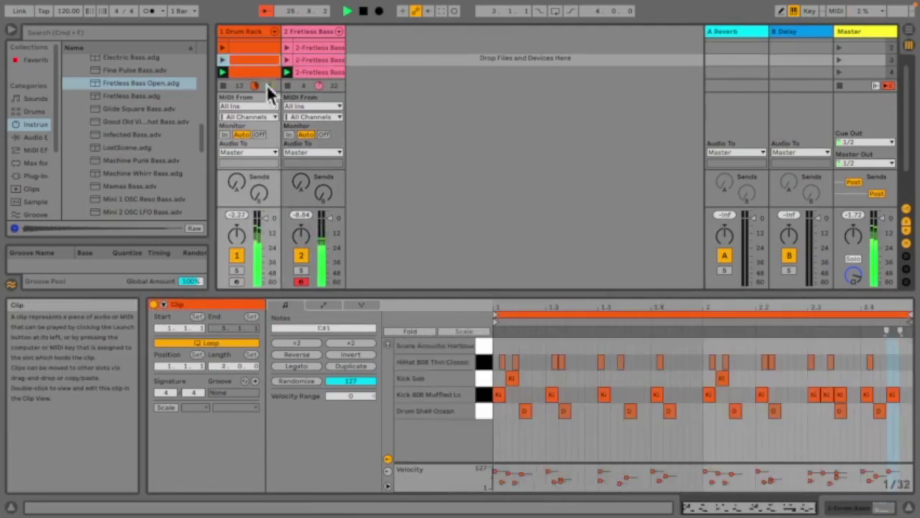
scroll(311, 78, up, 2)
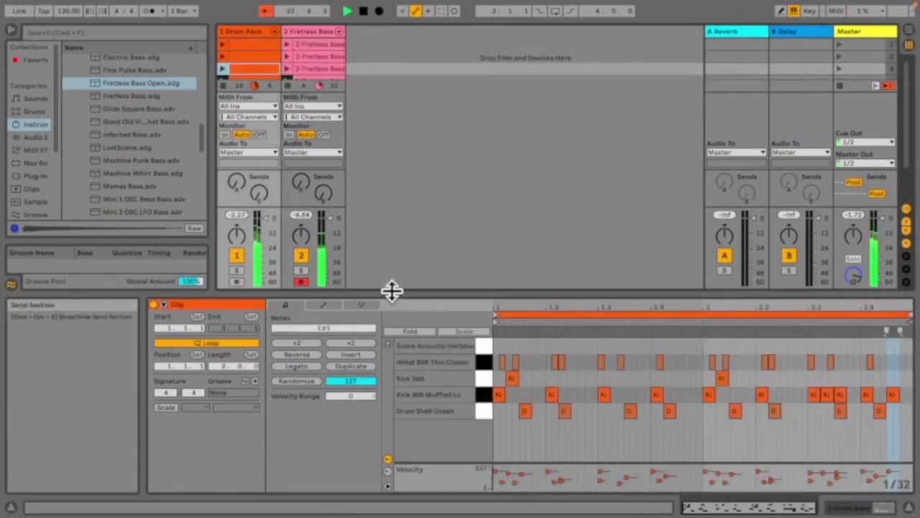
drag(407, 294, 413, 349)
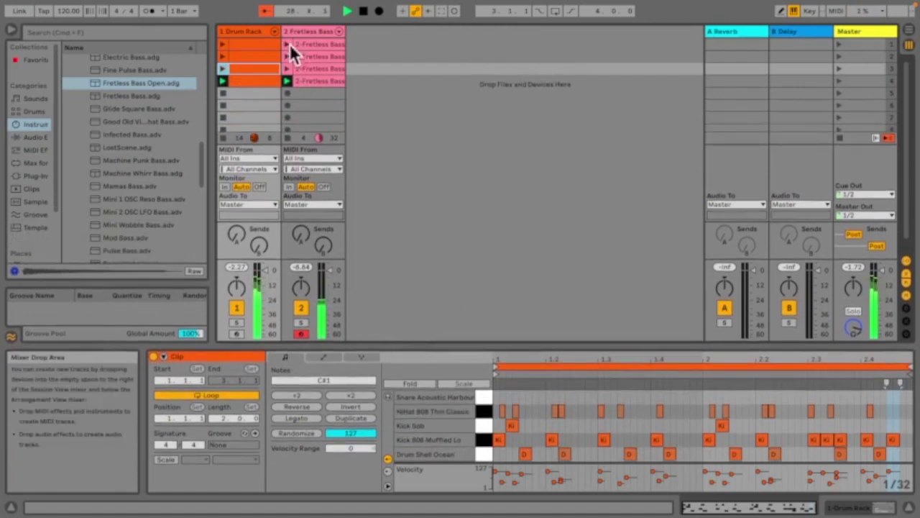
right_click(875, 45)
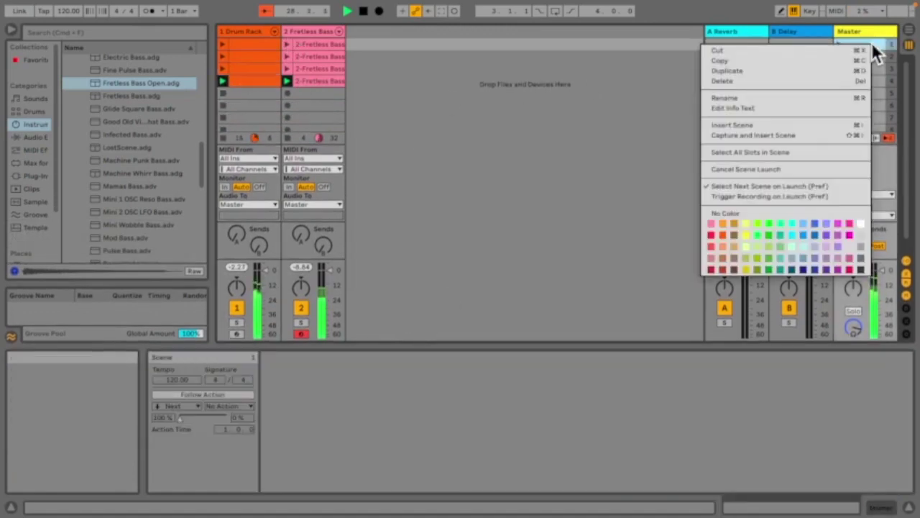
click(446, 94)
Step: Set the project tempo to 127 BPM
mouse_move(64, 10)
mouse_down()
mouse_move(66, 34)
mouse_move(65, 11)
mouse_up()
right_click(65, 11)
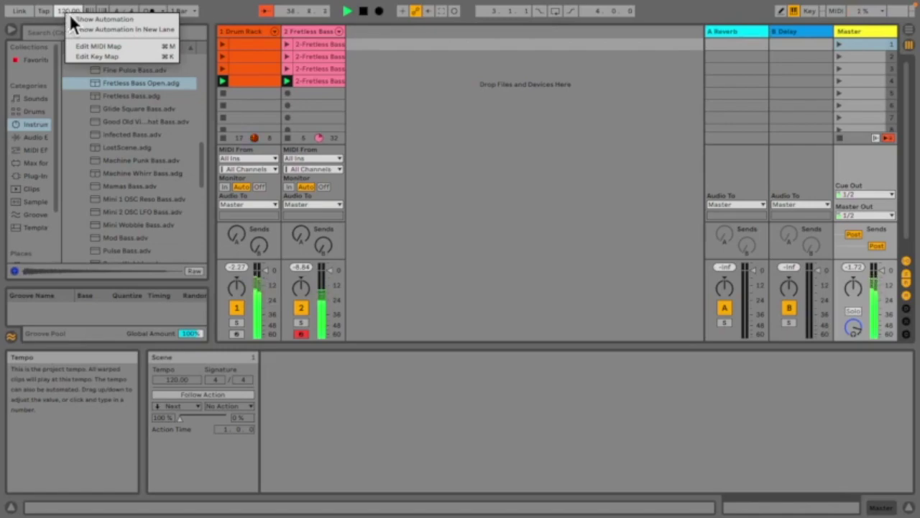
drag(69, 12, 69, 15)
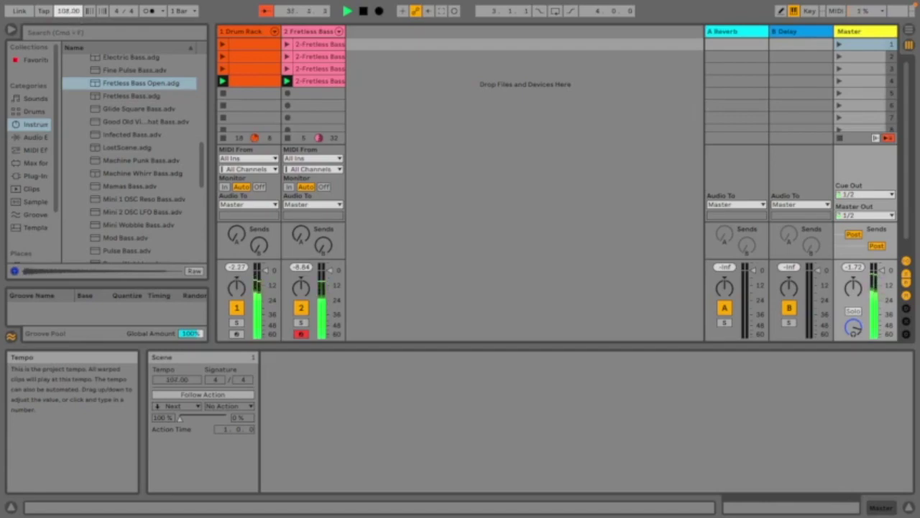
right_click(70, 12)
click(63, 12)
right_click(138, 59)
key(Escape)
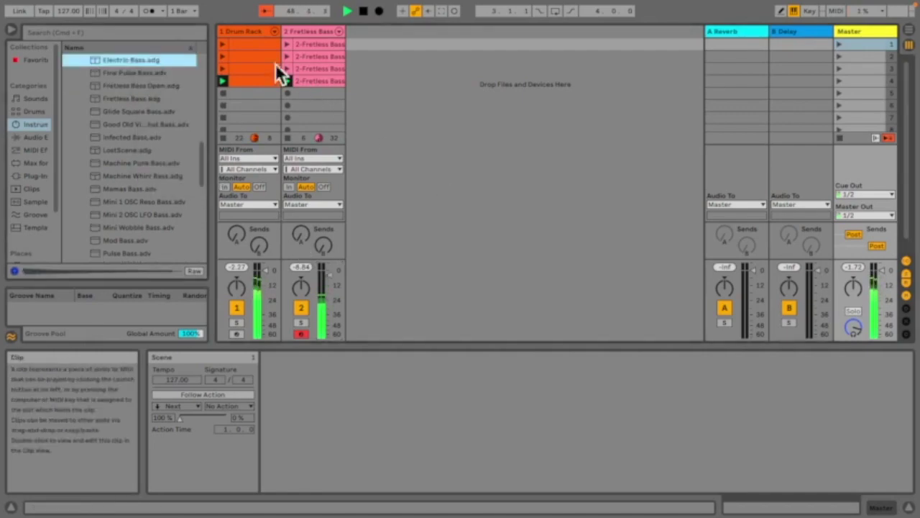
Step: Pan the HiHat 808 Thin pad to 20L and the Drum Shell pad to 15R in the Drum Rack
click(275, 64)
click(315, 471)
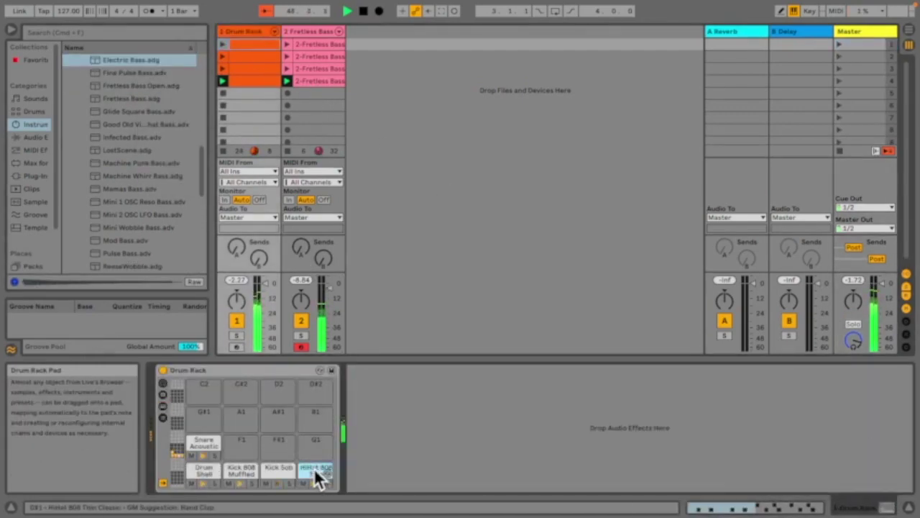
click(768, 371)
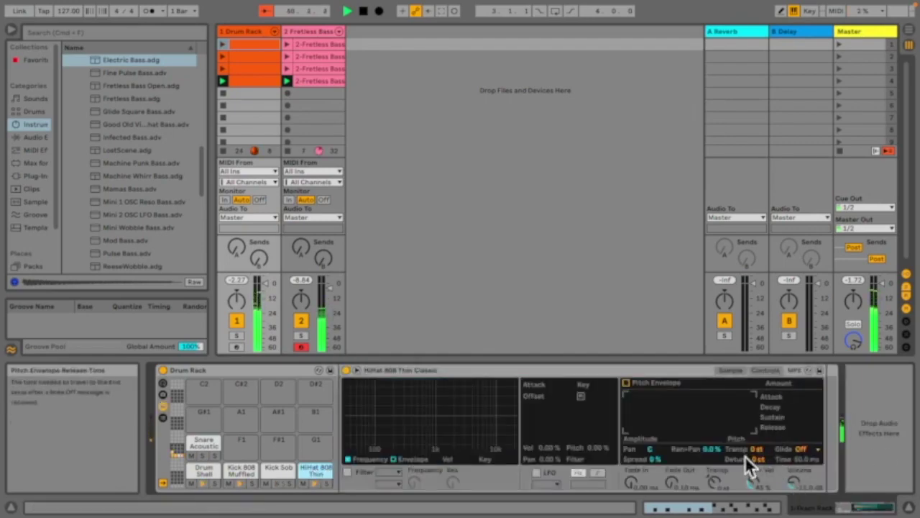
drag(651, 449, 651, 460)
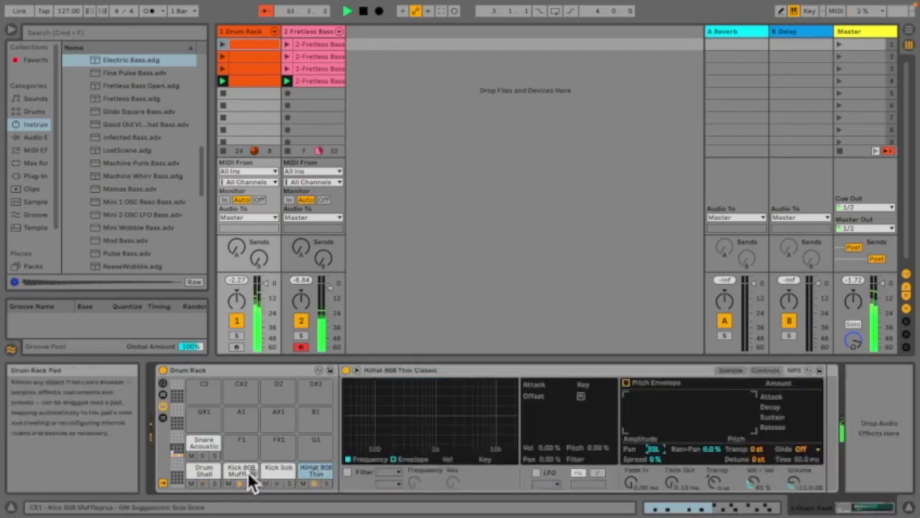
click(204, 471)
drag(651, 449, 650, 440)
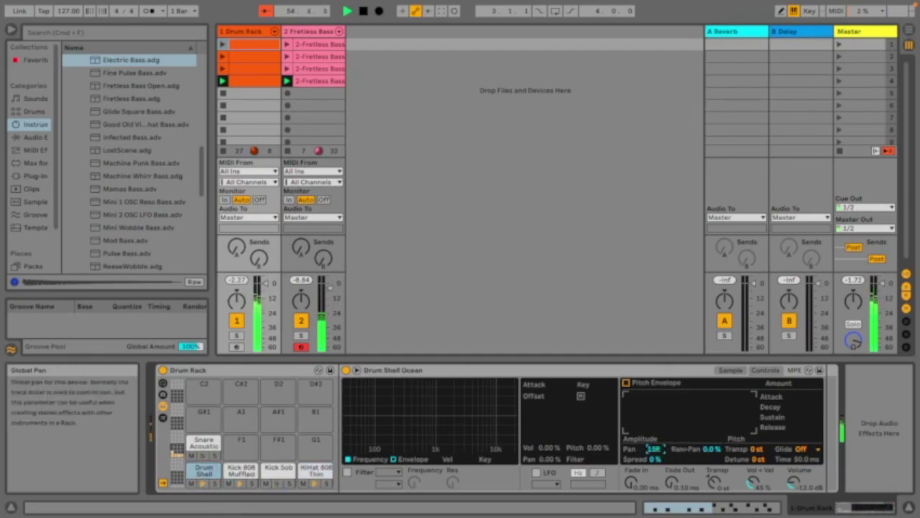
Step: Launch the first and second scenes in turn and insert a MIDI track after the Fretless Bass track
click(838, 44)
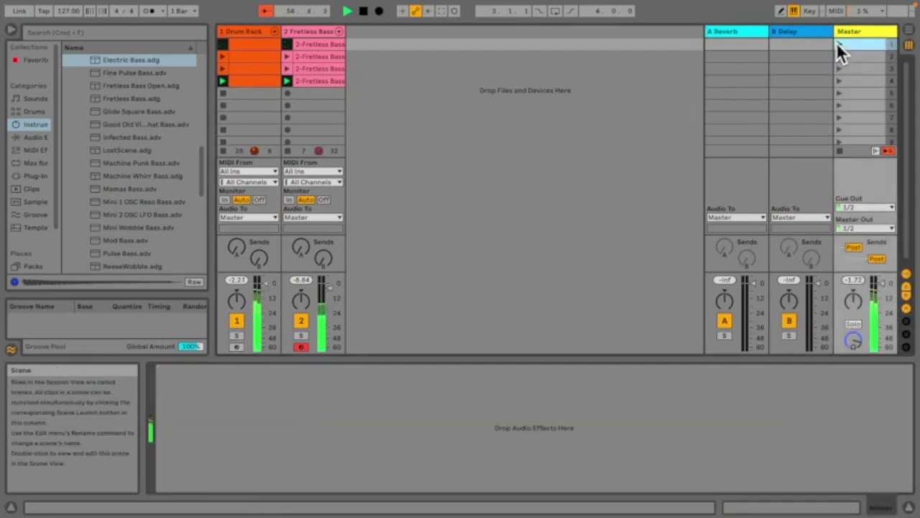
right_click(321, 31)
key(Escape)
click(909, 32)
click(907, 45)
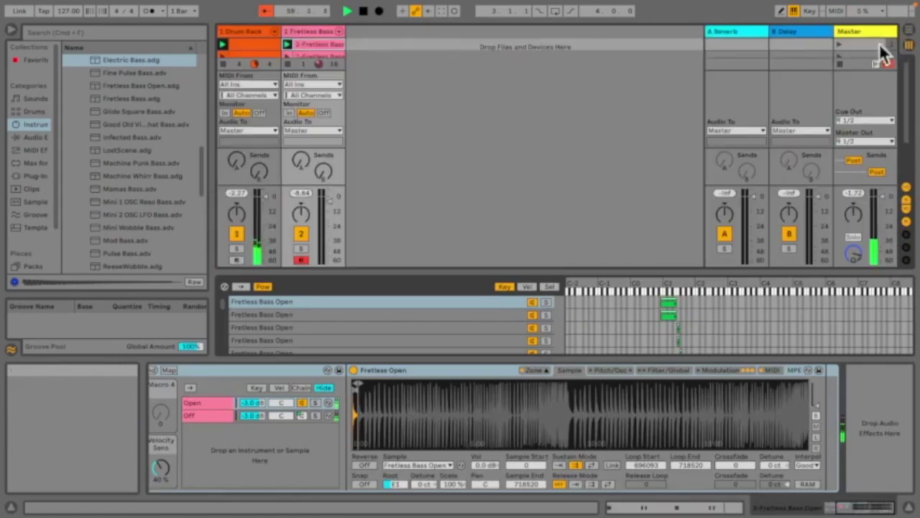
click(838, 54)
right_click(324, 31)
click(375, 122)
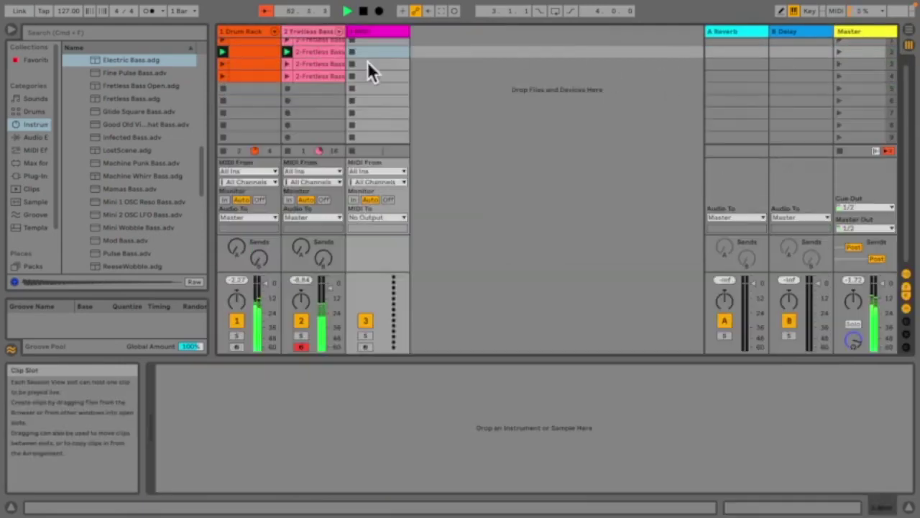
Step: Search the instruments for "pad" and load Analog onto the new MIDI track
click(36, 126)
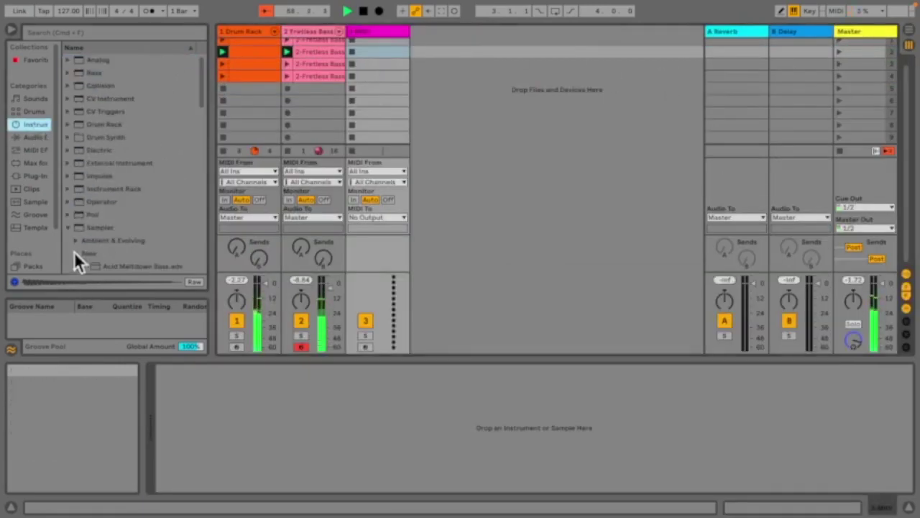
click(82, 227)
click(104, 31)
text(pad)
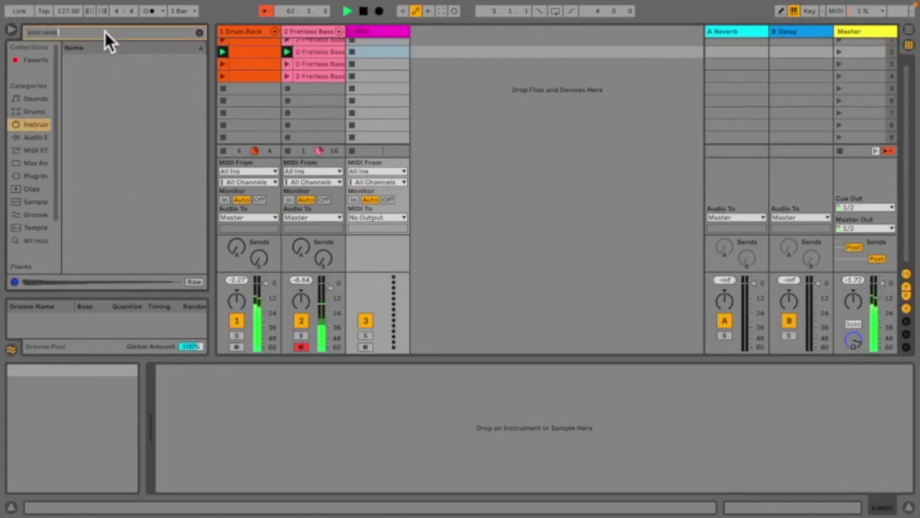
click(73, 59)
click(67, 60)
drag(77, 62, 403, 142)
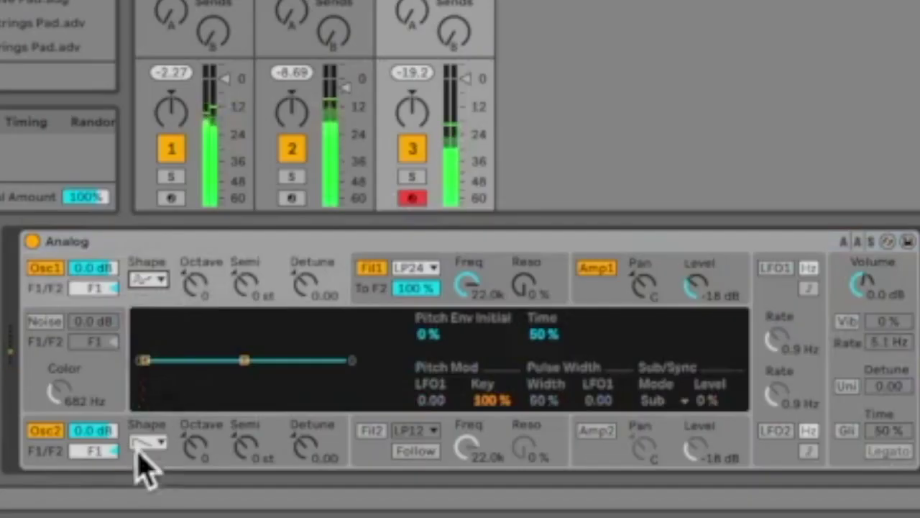
Step: Set Osc2's shape to noise and, after trying a rectangle wave, set Osc1's shape to sine
click(142, 441)
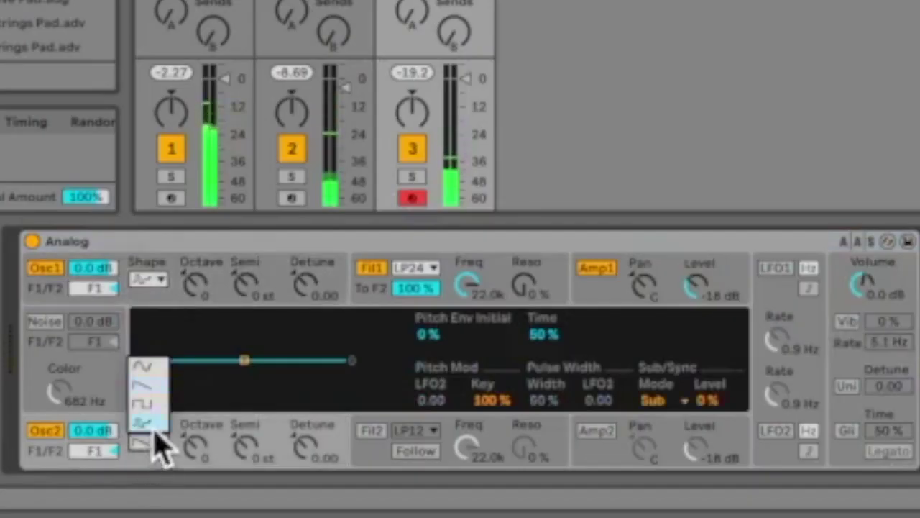
click(154, 427)
click(159, 281)
click(148, 336)
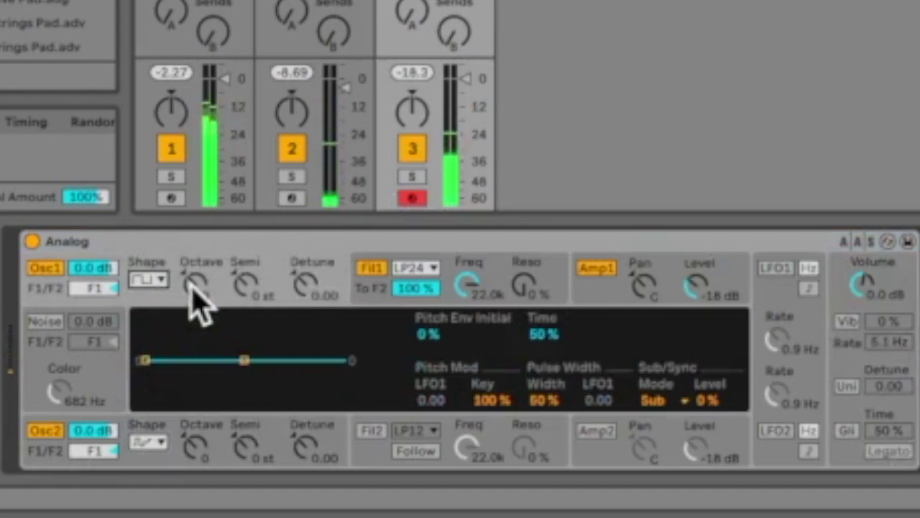
click(152, 282)
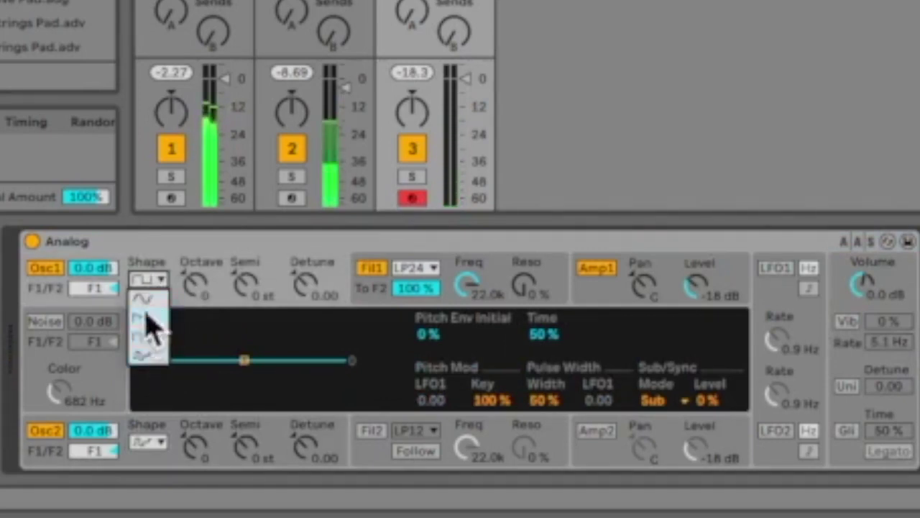
click(147, 299)
Step: Set Osc1 to octave 2 and 4 st, and shape its pitch envelope to about -55 % initial and 33 % time
drag(195, 291, 195, 273)
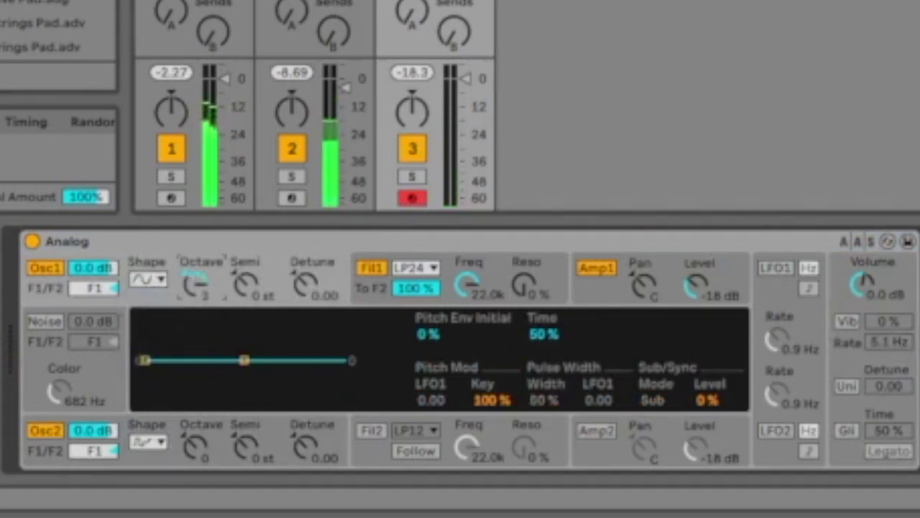
click(195, 446)
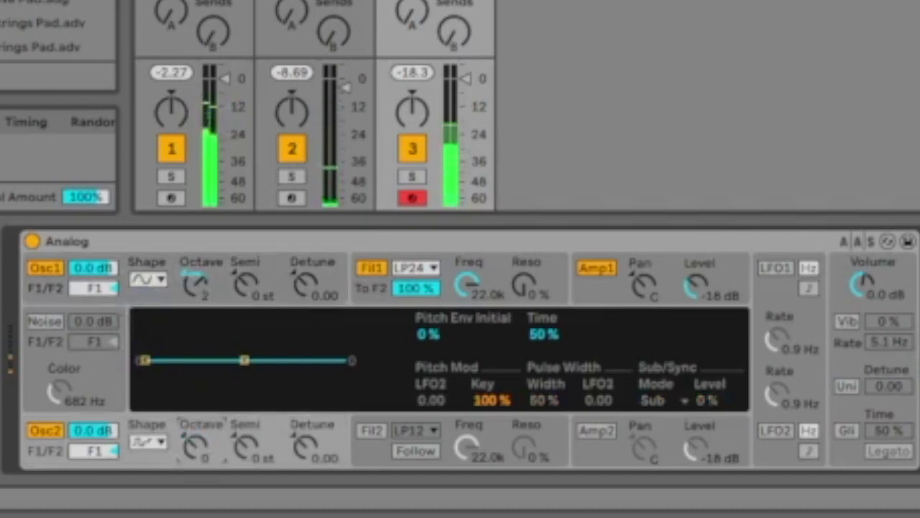
drag(246, 286, 246, 251)
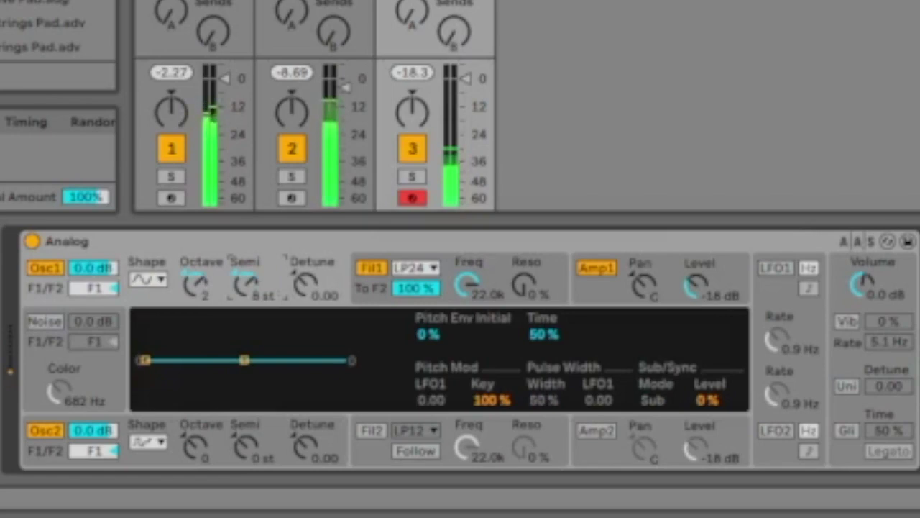
drag(144, 359, 145, 383)
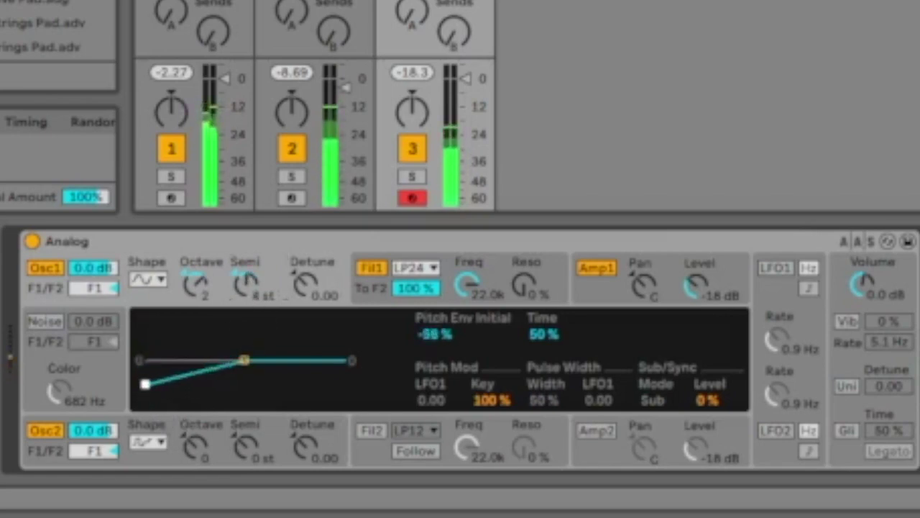
drag(227, 375, 194, 375)
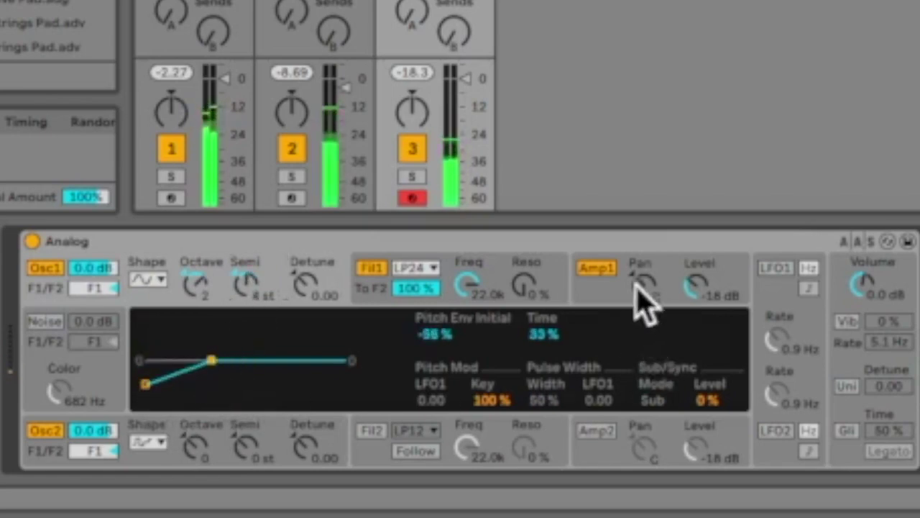
Step: Turn on Analog's vibrato at 14 % and its glide at 48 % time with Legato enabled
click(839, 370)
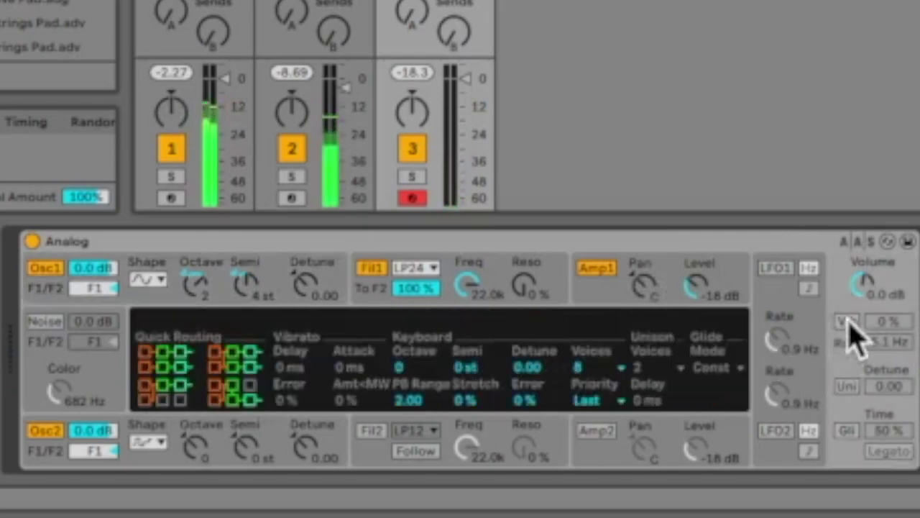
click(847, 321)
drag(888, 321, 888, 316)
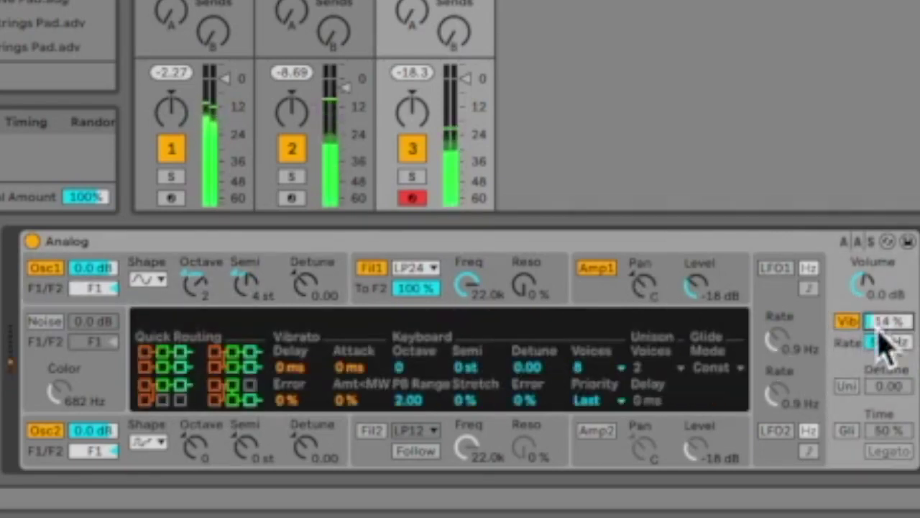
click(847, 429)
drag(888, 429, 888, 433)
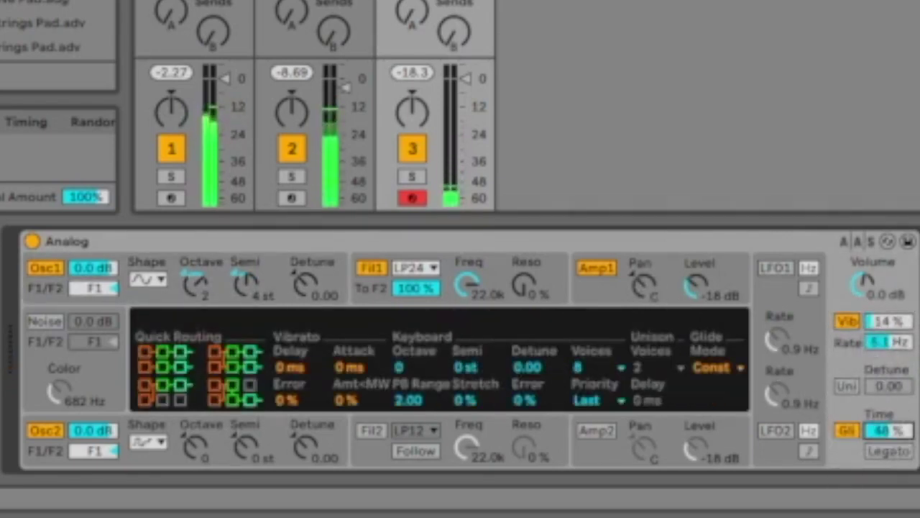
click(891, 451)
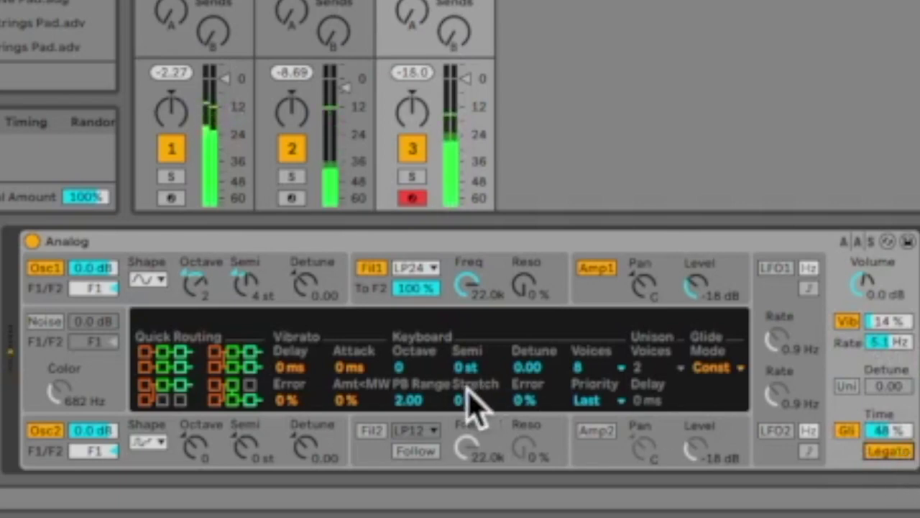
Step: Turn on Analog's second filter and adjust its envelope to a longer attack
click(371, 432)
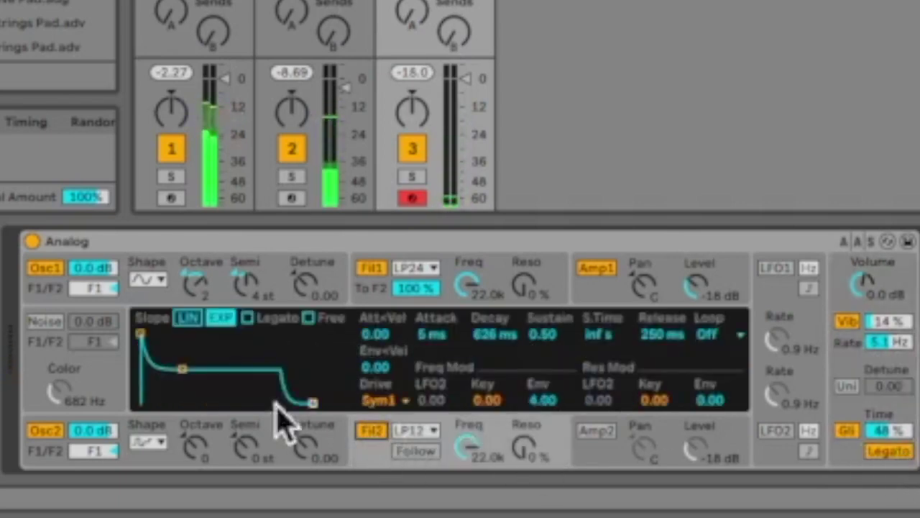
drag(140, 333, 191, 333)
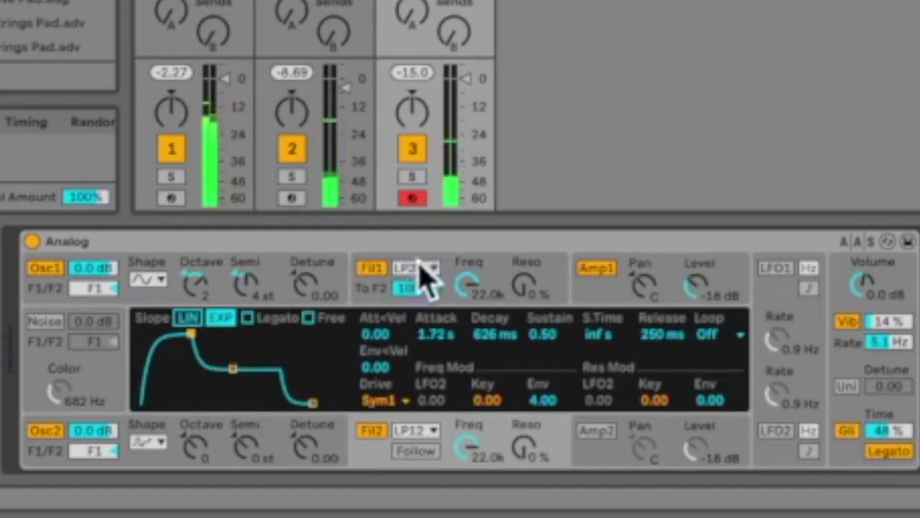
drag(191, 332, 171, 333)
Step: Shape Amp1's envelope to a 196 ms attack, 15.0 s decay and 1.00 sustain, and lengthen its release
click(583, 302)
drag(213, 369, 242, 333)
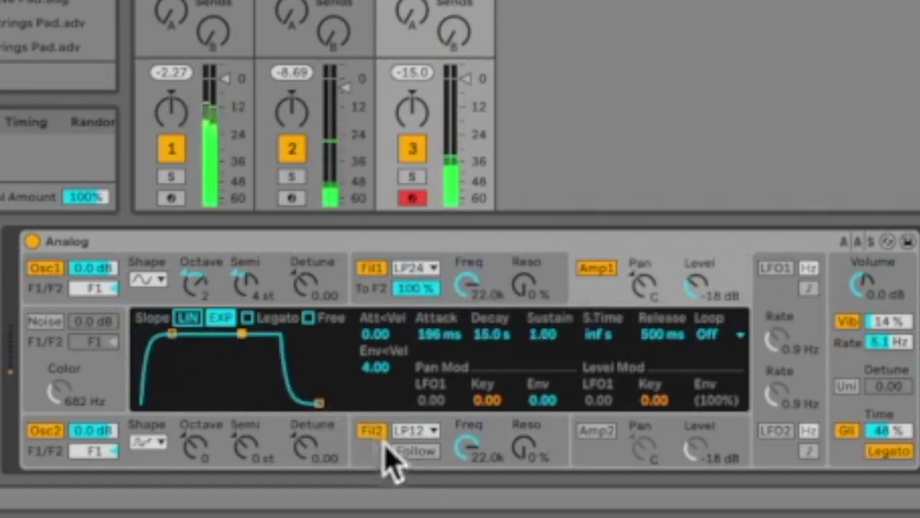
drag(319, 401, 345, 401)
Step: Turn on Amp2 and shape its envelope to a 15.0 s attack, 15.0 s decay and 0.40 sustain
click(617, 452)
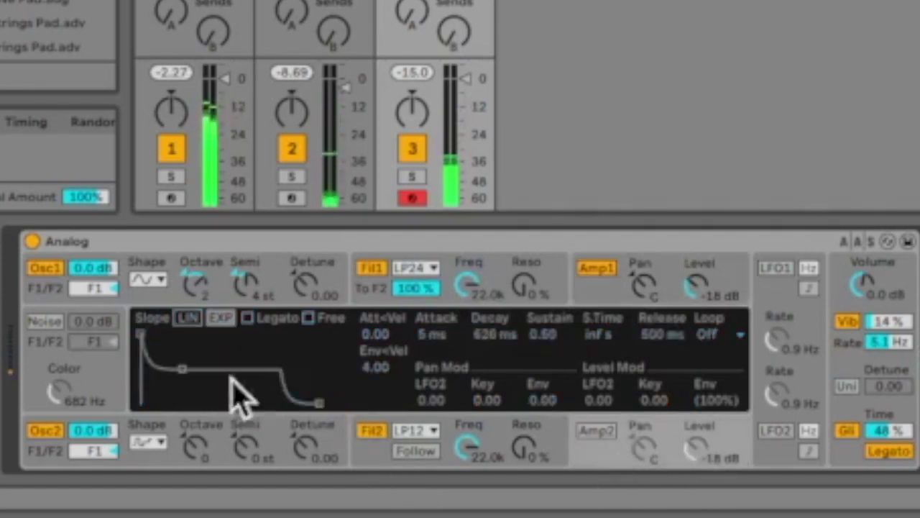
click(599, 430)
drag(144, 337, 210, 334)
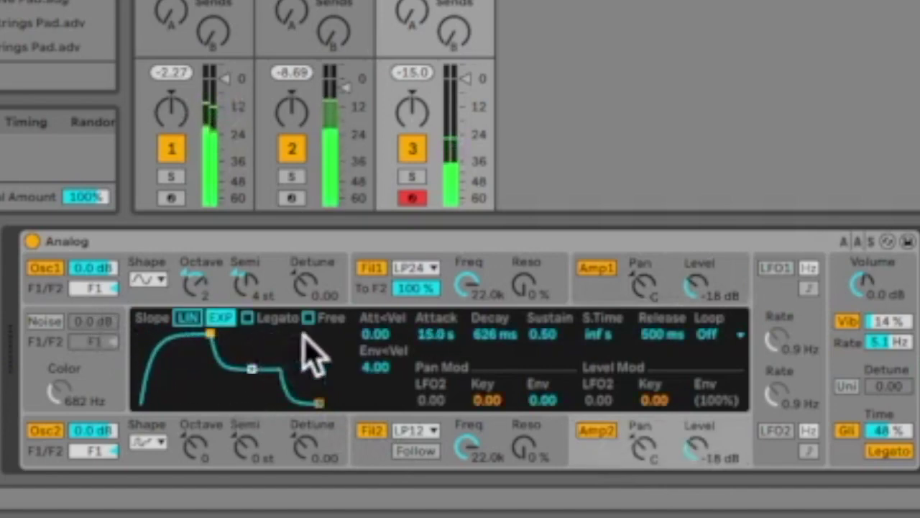
drag(252, 368, 276, 383)
drag(280, 343, 318, 410)
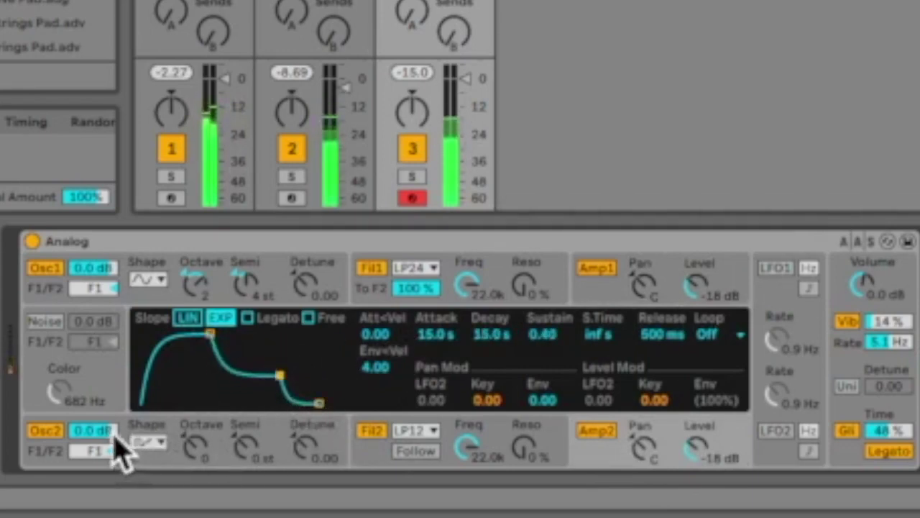
Step: Set Osc2's level to -15 dB and its shape to sine, and turn on the noise generator with an 850 Hz color
drag(113, 430, 113, 434)
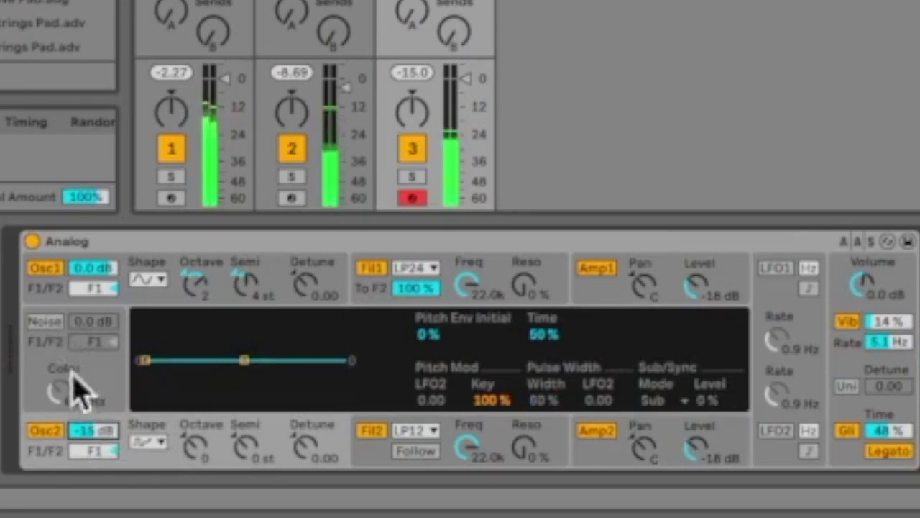
click(45, 323)
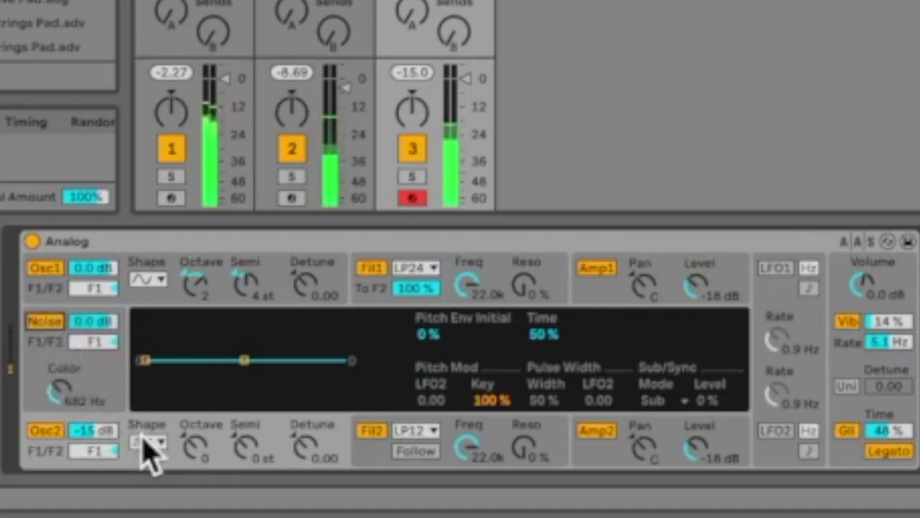
click(147, 441)
click(143, 365)
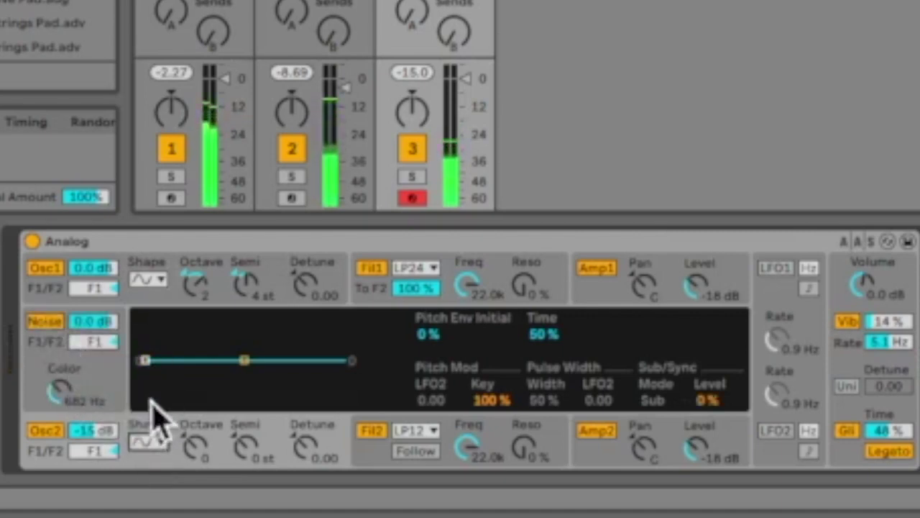
mouse_move(61, 388)
mouse_down()
mouse_move(61, 363)
mouse_move(61, 377)
mouse_up()
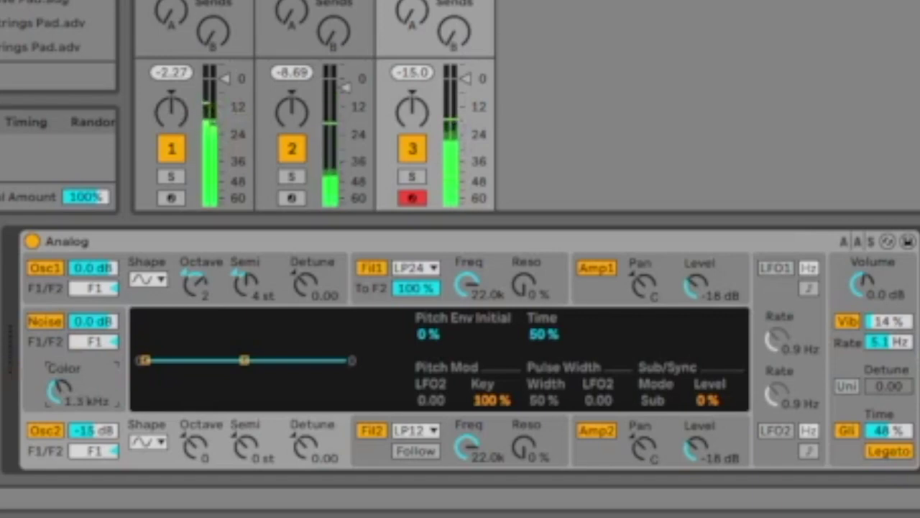
drag(60, 377, 60, 385)
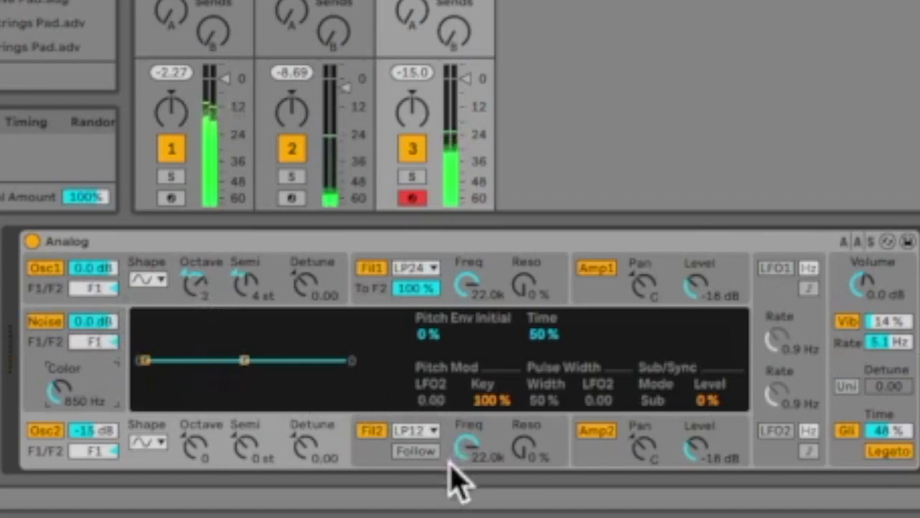
Step: Set the second filter's resonance to 6 % and change the first filter's type to HP12
mouse_move(512, 447)
mouse_down()
mouse_move(512, 421)
mouse_move(512, 446)
mouse_up()
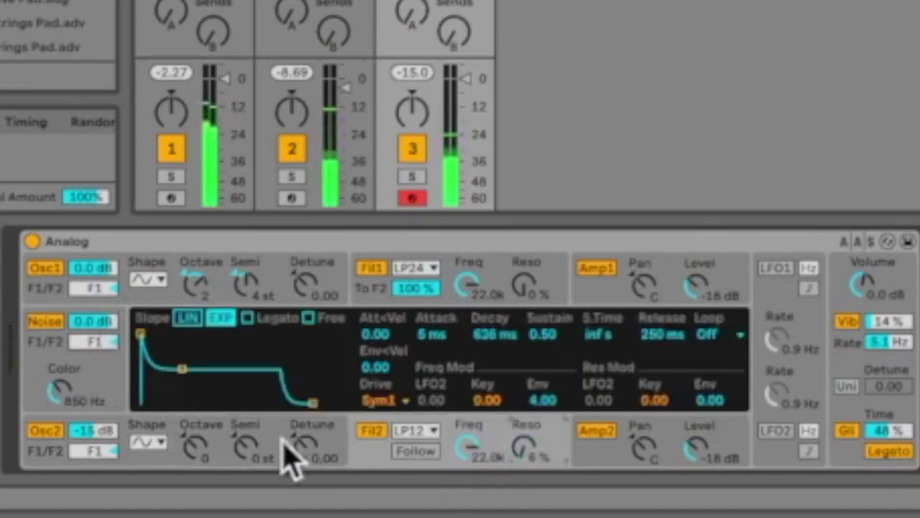
click(416, 268)
click(456, 401)
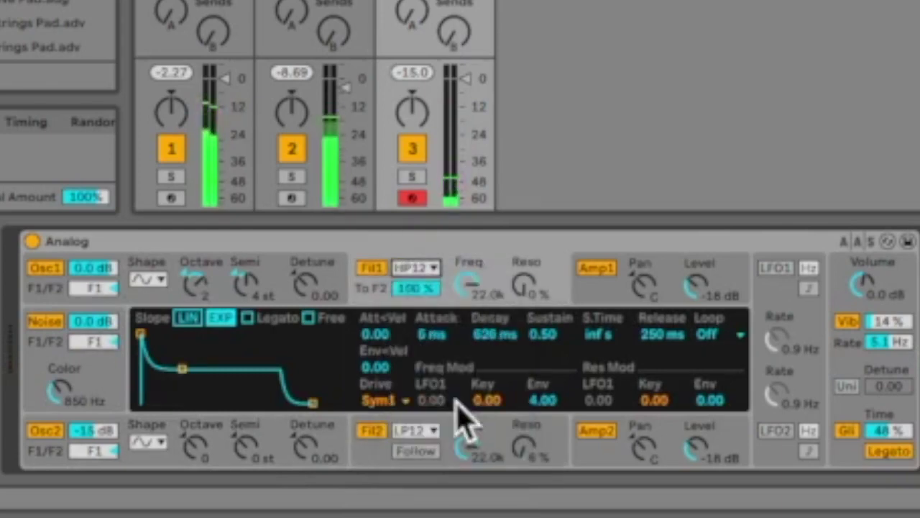
Step: Change the first filter's type to LP12 and set its cutoff frequency to about 7.0 kHz
click(434, 267)
click(457, 304)
click(422, 267)
click(443, 287)
drag(488, 288, 489, 316)
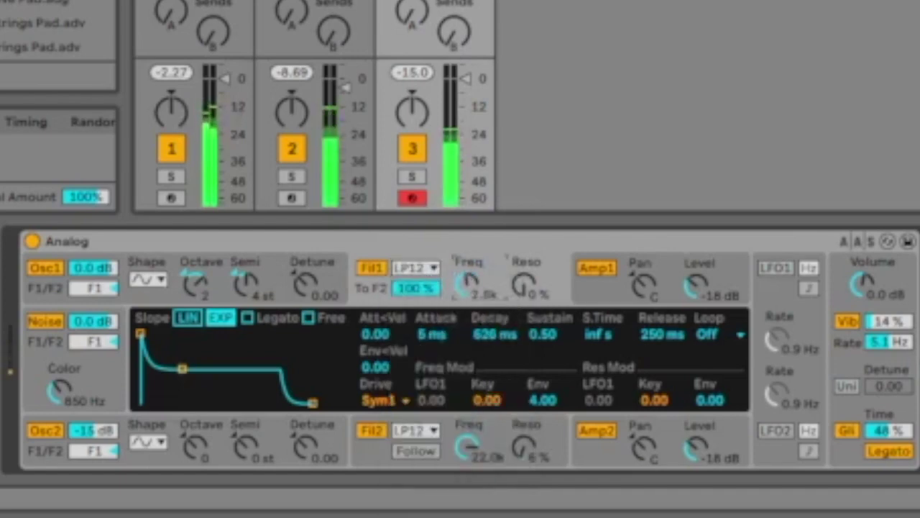
drag(469, 285, 469, 277)
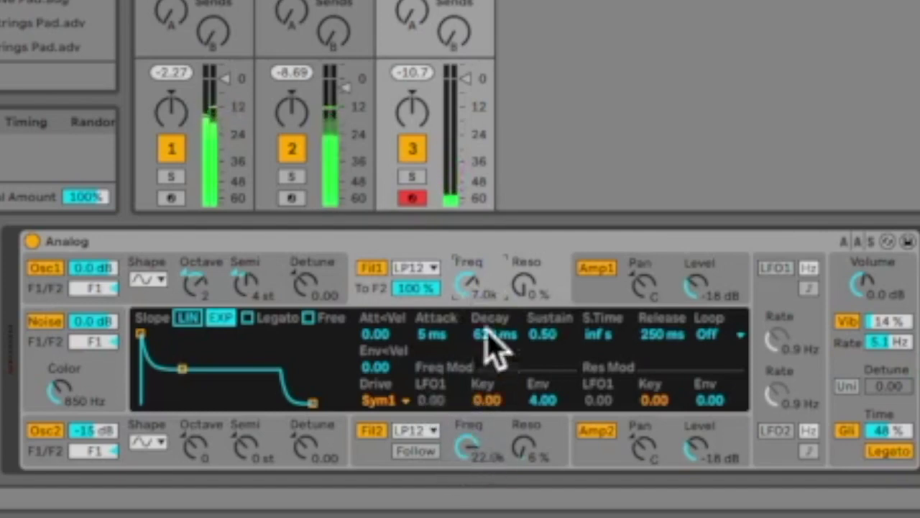
Step: Turn on LFO1 and give it a triangle wave with a 233 ms delay and a 216 ms attack
click(787, 269)
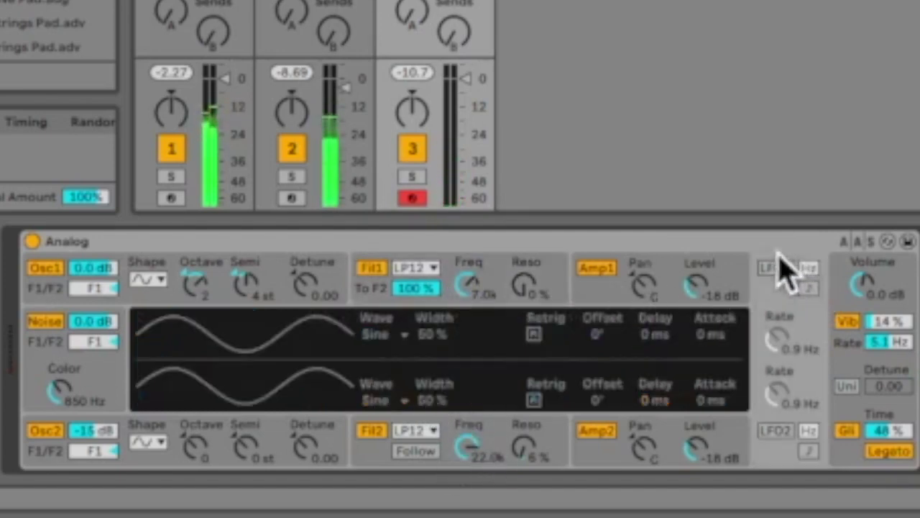
click(776, 270)
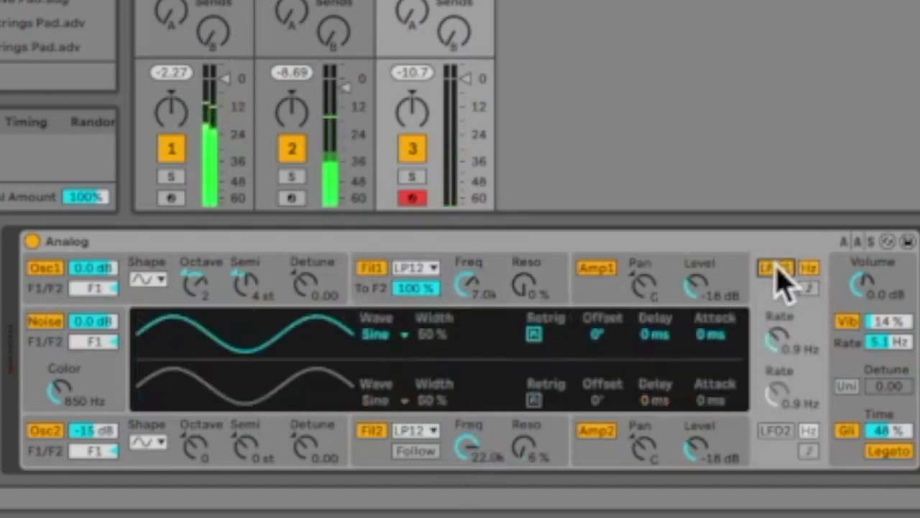
click(391, 334)
click(395, 345)
drag(662, 336, 708, 306)
click(379, 335)
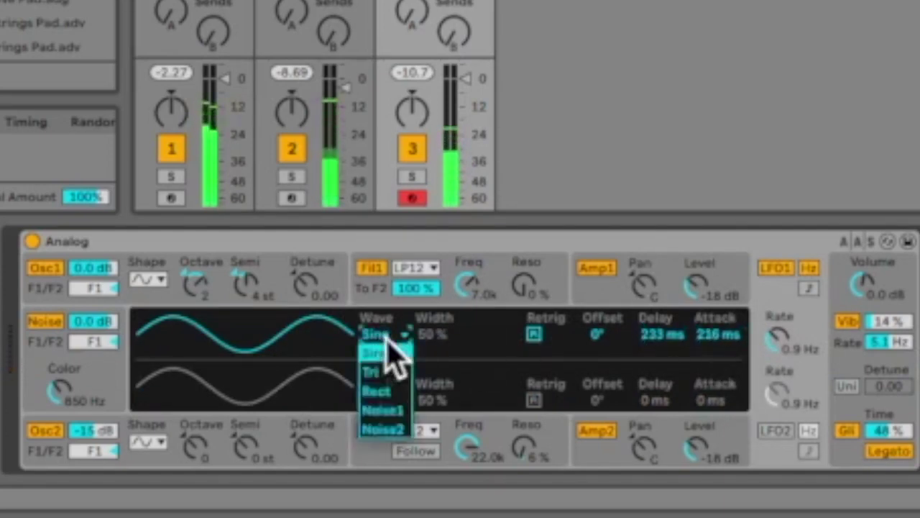
click(403, 371)
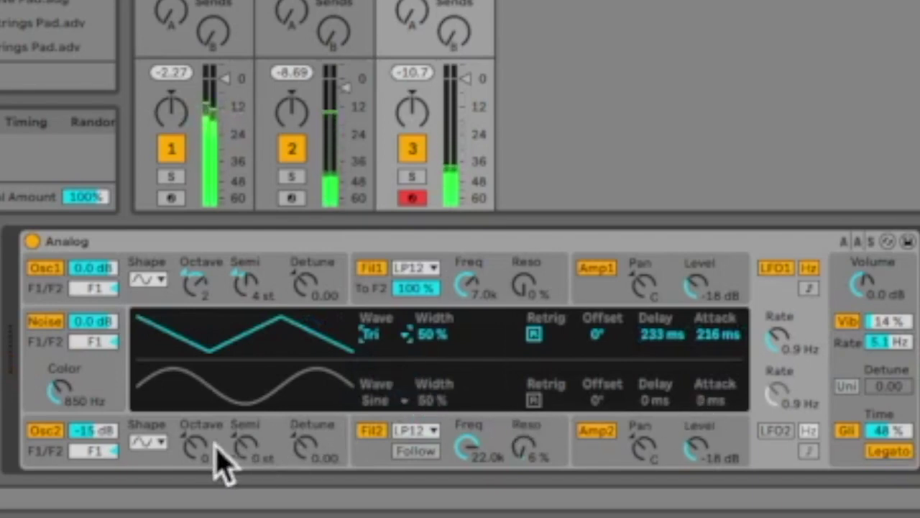
Step: Tune Osc2 to octave 1, 8 semitones and a detune of -0.13
drag(198, 455, 198, 476)
drag(242, 447, 242, 424)
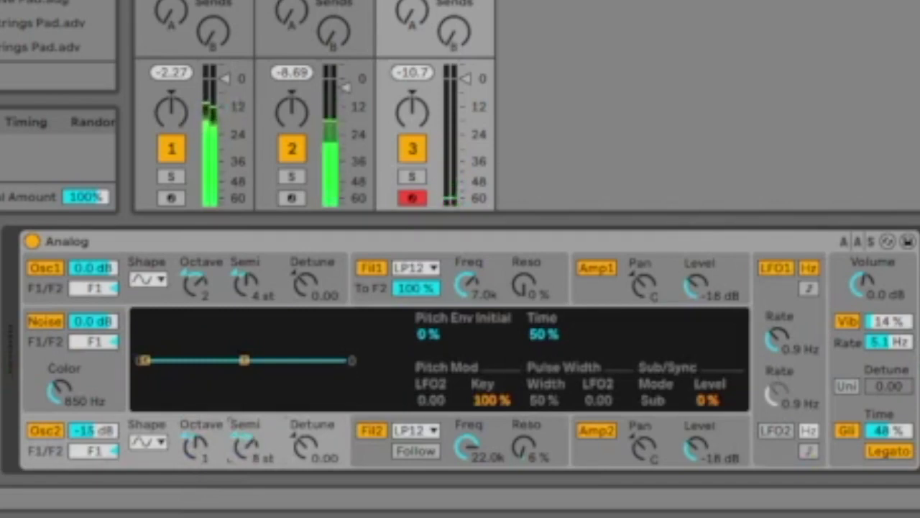
drag(323, 456, 322, 456)
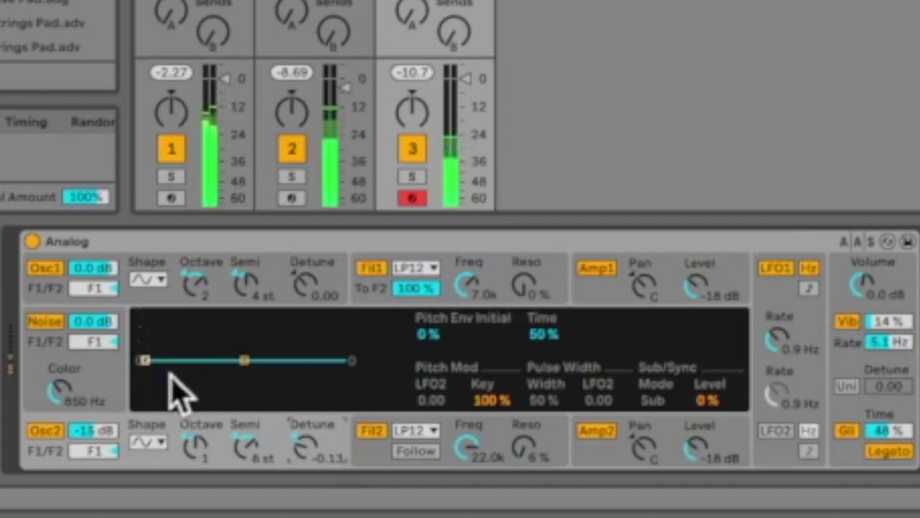
Step: Shape Osc2's pitch envelope to an initial value of -41 % and a time of 29 %
drag(143, 360, 145, 378)
drag(245, 359, 335, 360)
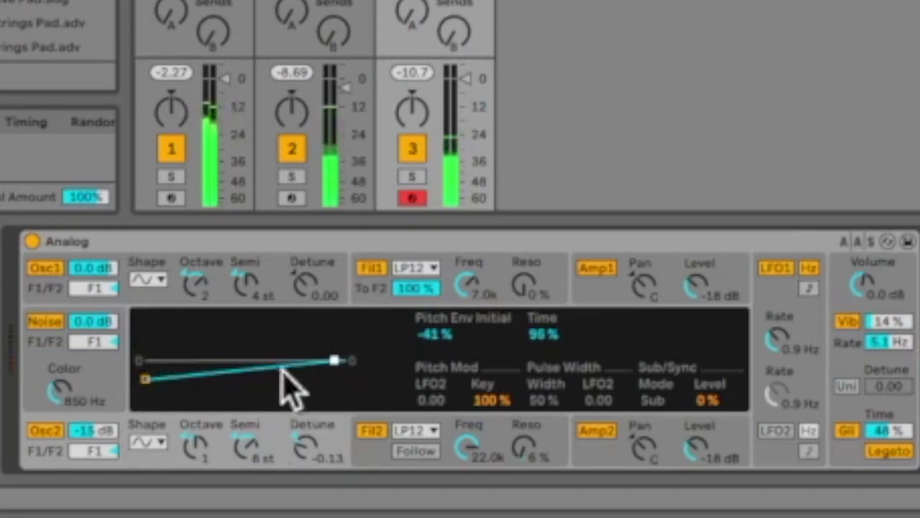
drag(341, 361, 202, 359)
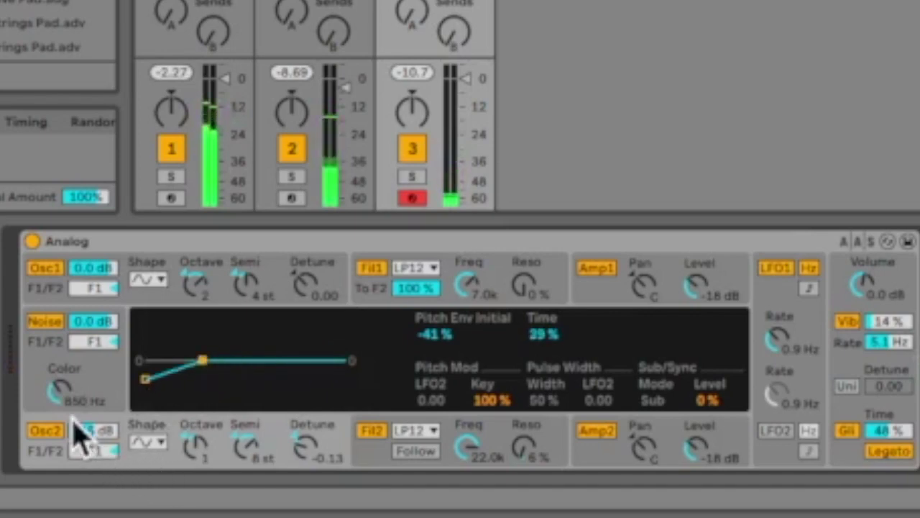
Step: Set Osc2 to -20 dB, a rectangle shape and octave -1, and lower Osc1's level to -8.9 dB
drag(81, 435, 79, 437)
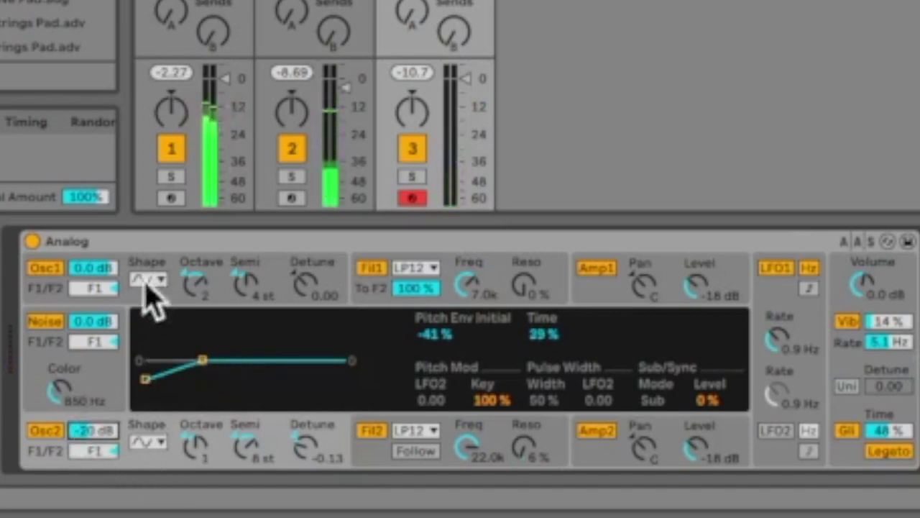
click(143, 439)
click(146, 400)
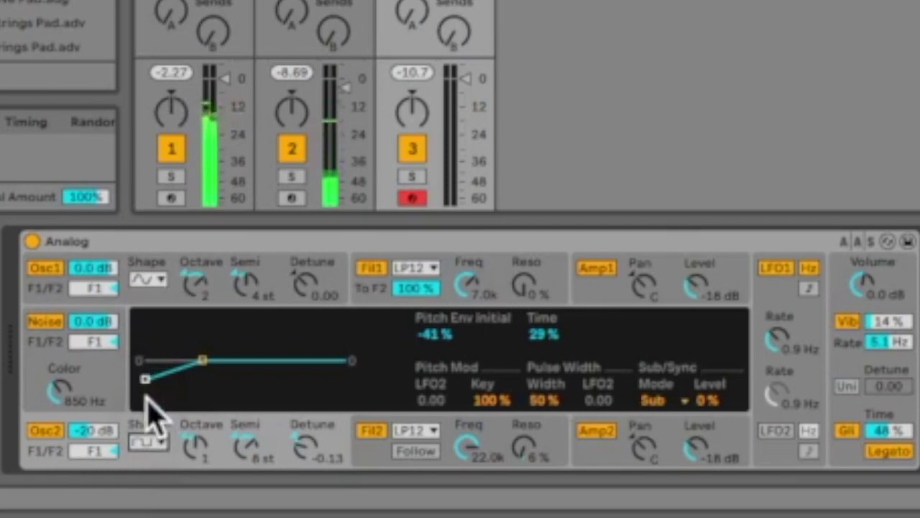
click(180, 445)
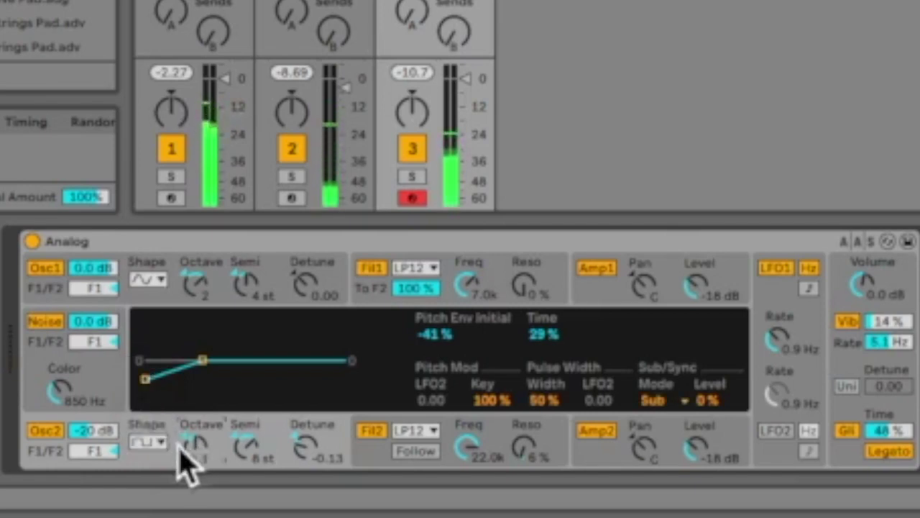
mouse_move(194, 452)
mouse_down()
mouse_move(194, 425)
mouse_move(193, 457)
mouse_up()
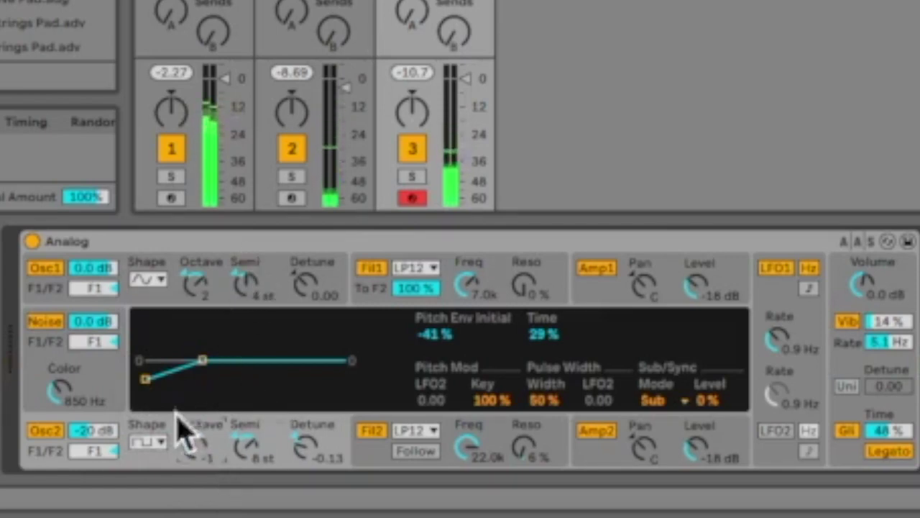
drag(103, 267, 103, 291)
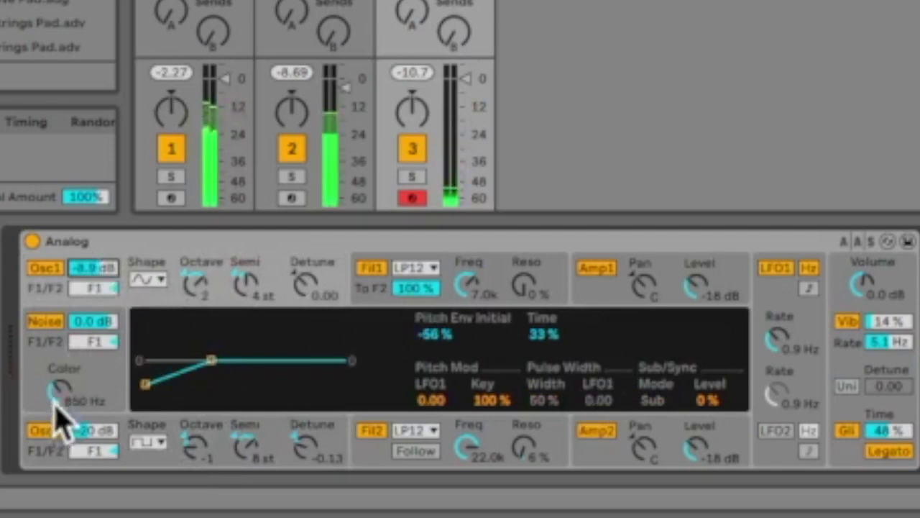
click(75, 341)
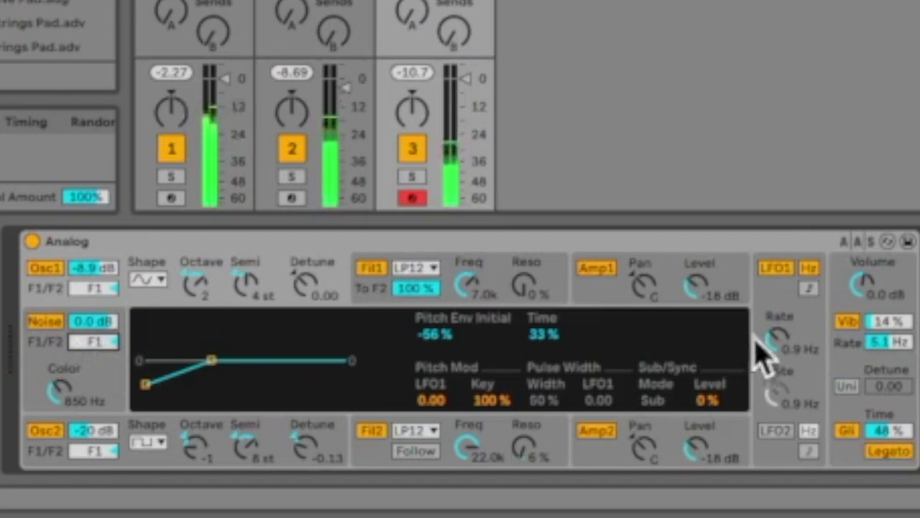
Step: Turn on unison with a detune of 20.31 and set the glide time to 42 %
click(811, 267)
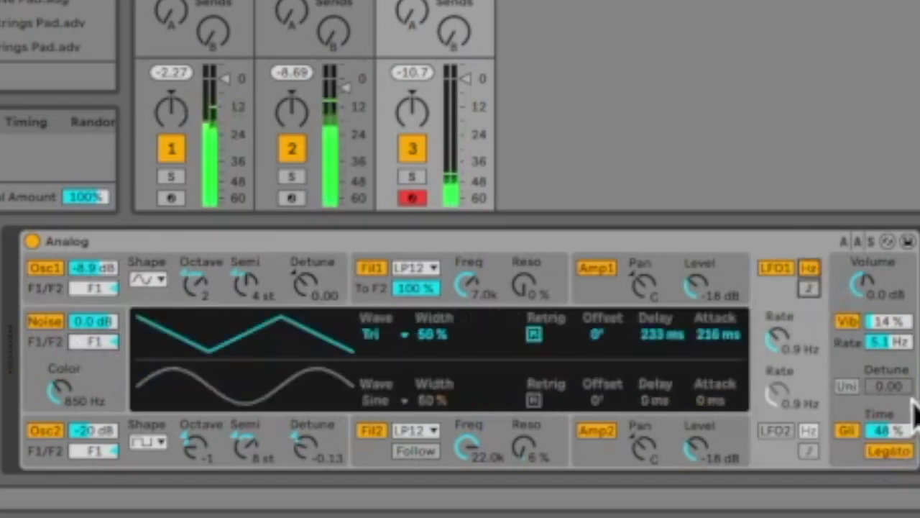
click(851, 399)
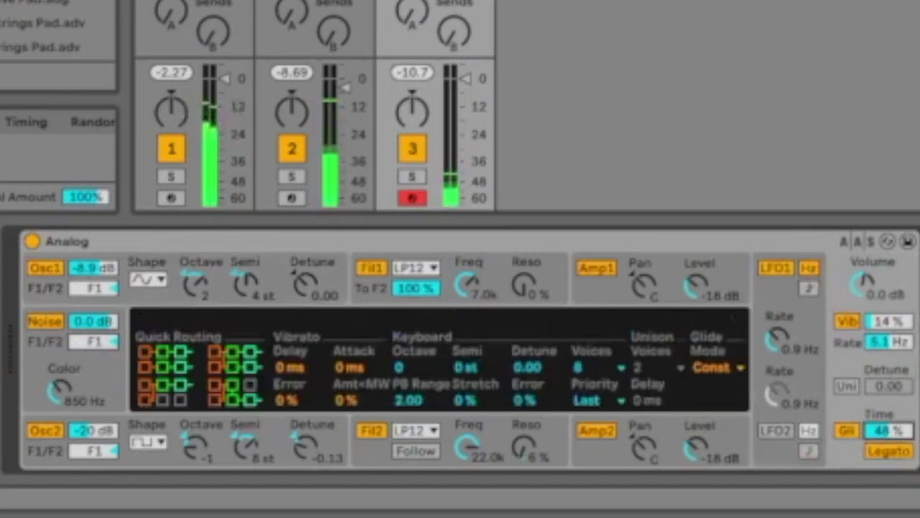
click(847, 386)
mouse_move(888, 386)
mouse_down()
mouse_move(888, 353)
mouse_move(883, 389)
mouse_up()
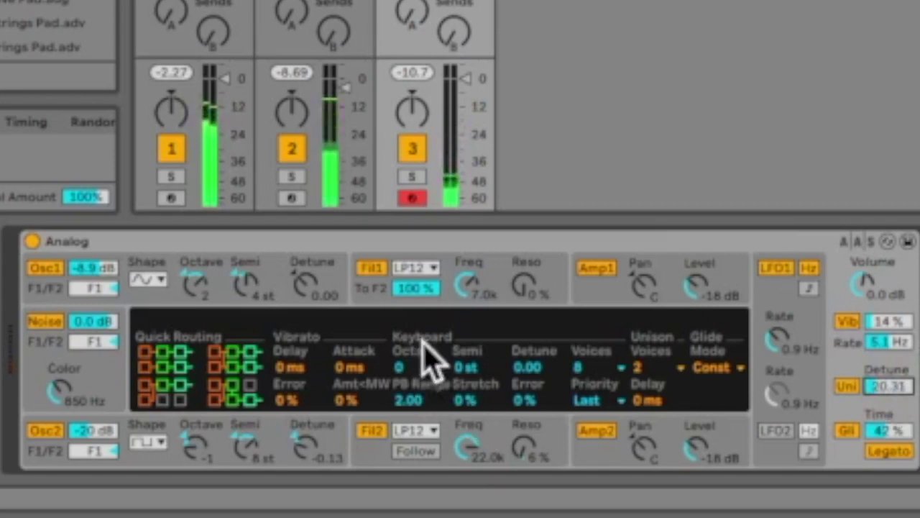
Step: Try several quick routings and settle on the parallel one sending Osc1 to filter 1 and Osc2 to filter 2
click(169, 362)
click(232, 399)
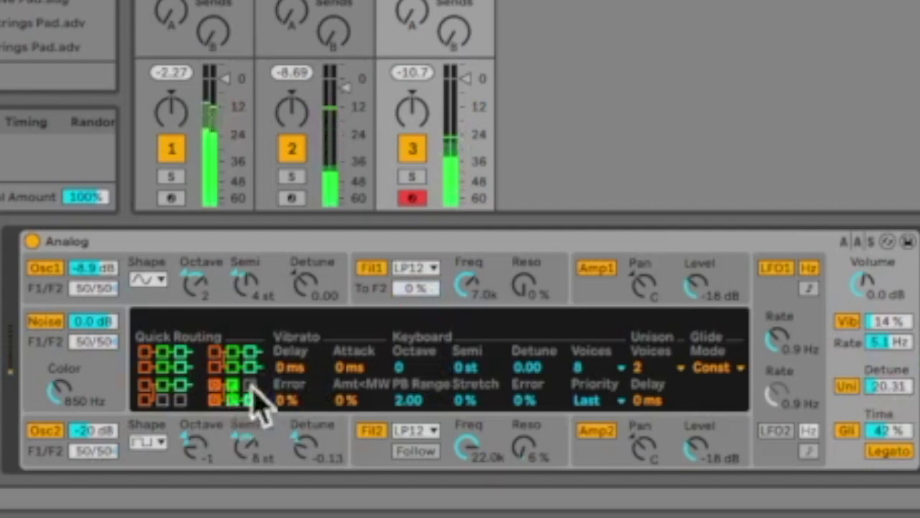
click(157, 382)
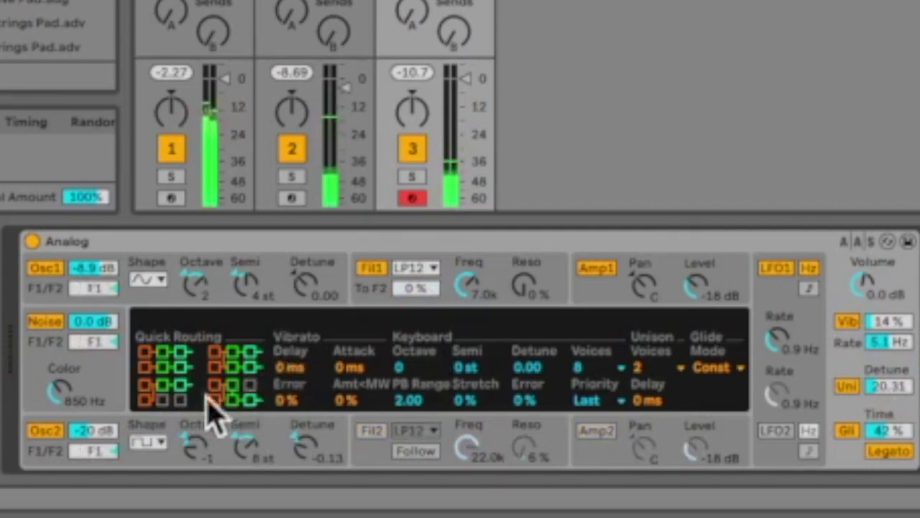
click(167, 357)
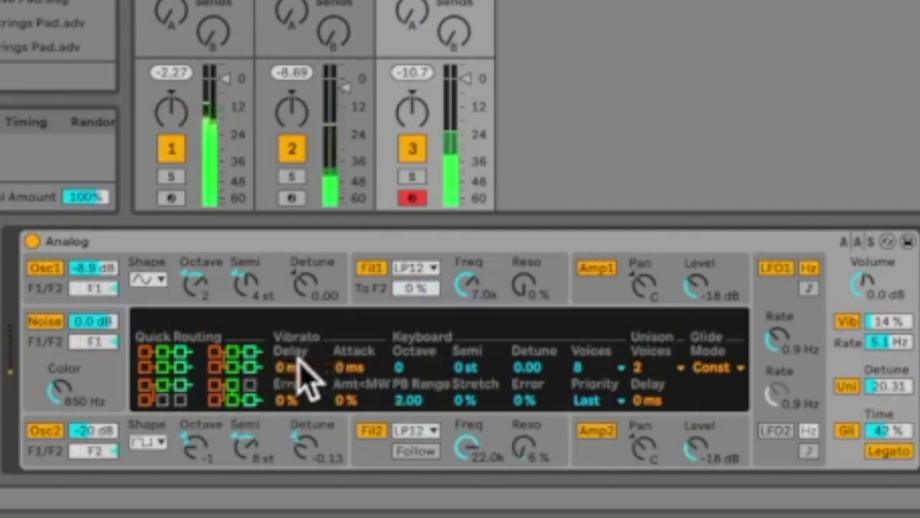
mouse_move(290, 367)
mouse_down()
mouse_move(289, 338)
mouse_move(290, 370)
mouse_up()
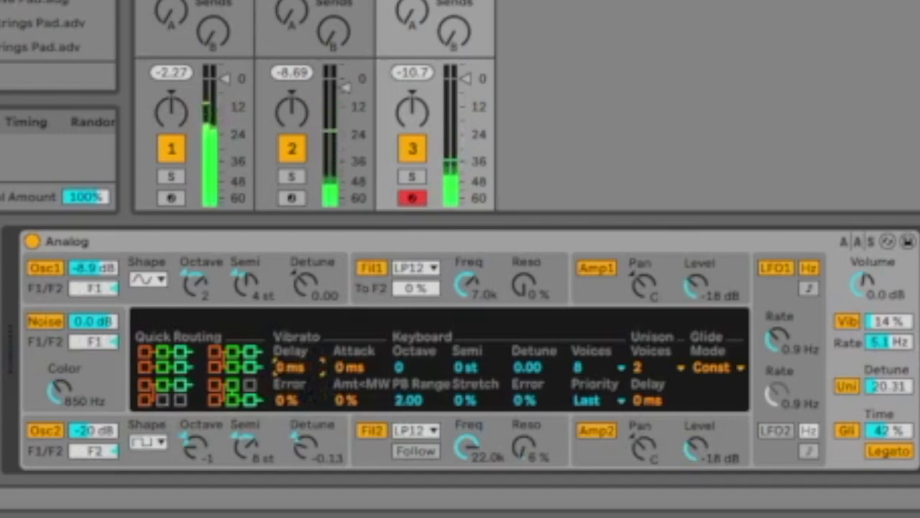
Step: Set the unison voices to 4 and the keyboard voices to 24
click(725, 368)
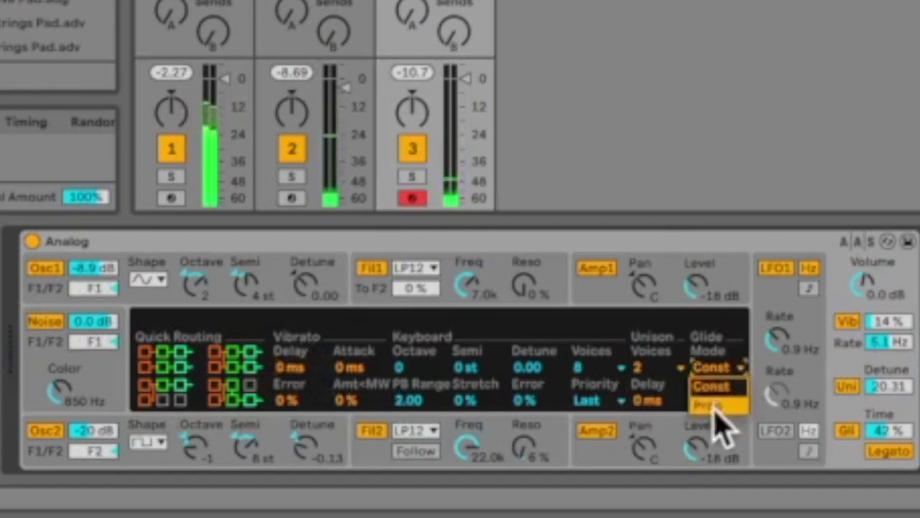
click(672, 374)
click(660, 401)
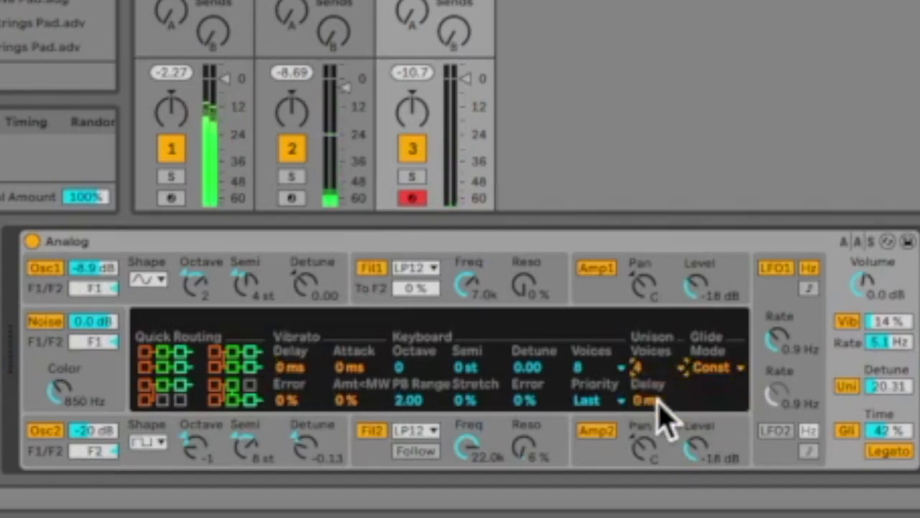
click(609, 367)
click(602, 321)
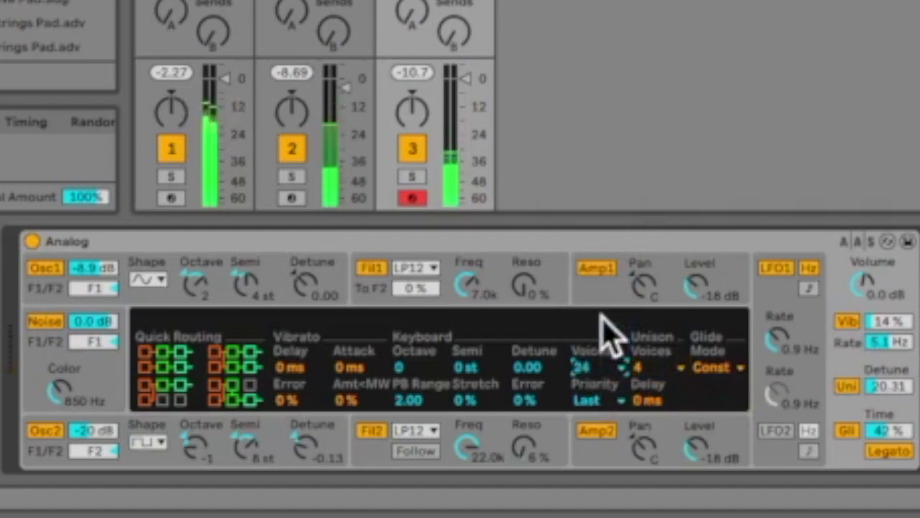
Step: Switch LFO2 on and back off, and lower the noise generator's level to -8.9 dB
click(777, 431)
click(776, 435)
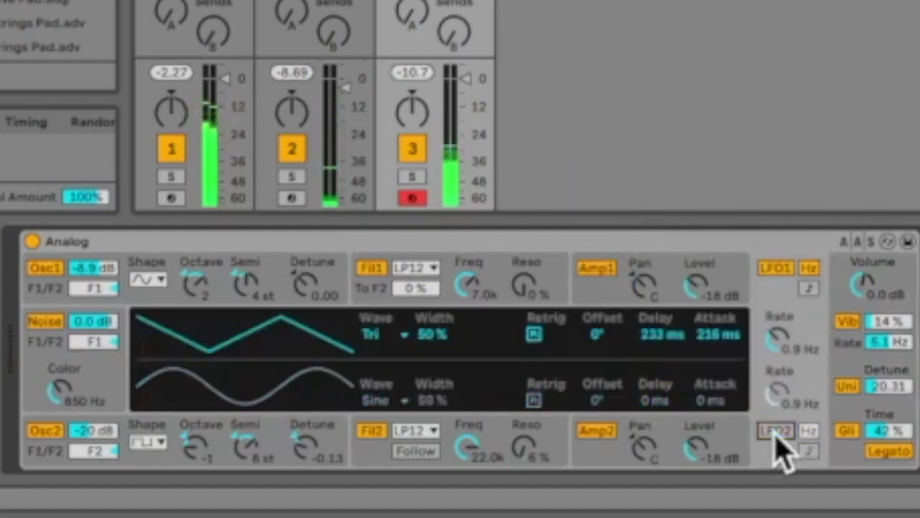
drag(92, 321, 92, 328)
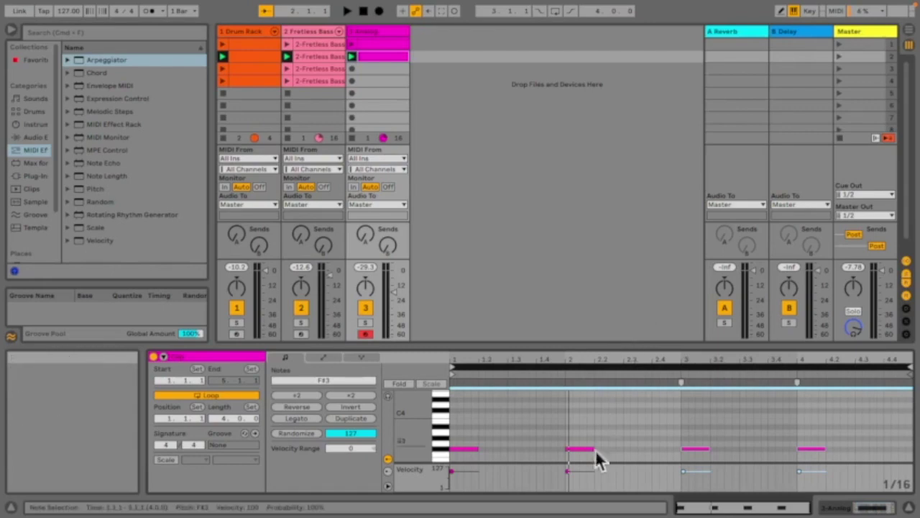
Step: Move the pad clip's bar 2 note to C#3 and its bar 3 note to D#3, playing the result back
click(580, 460)
drag(580, 464, 577, 460)
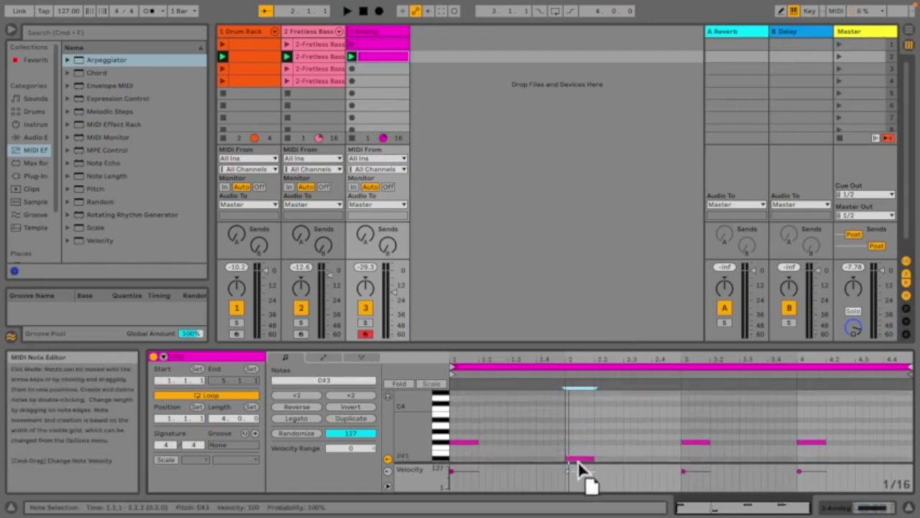
key(space)
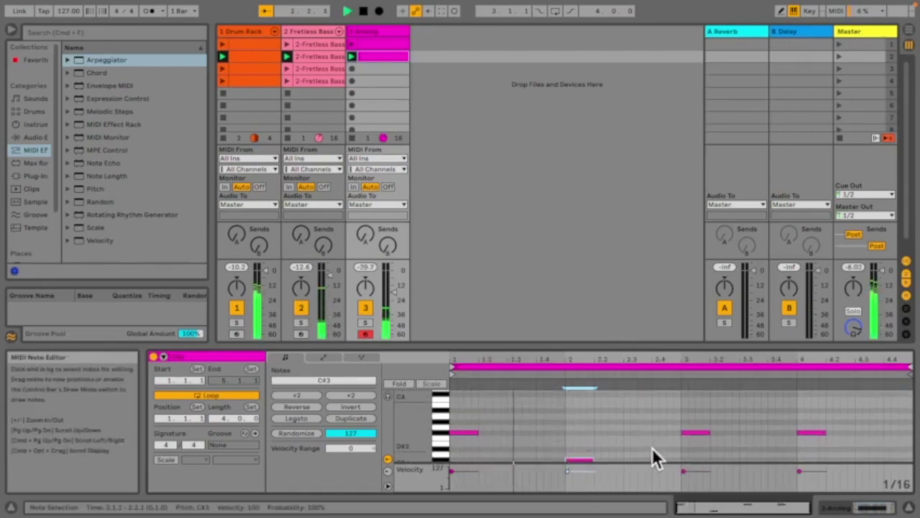
key(space)
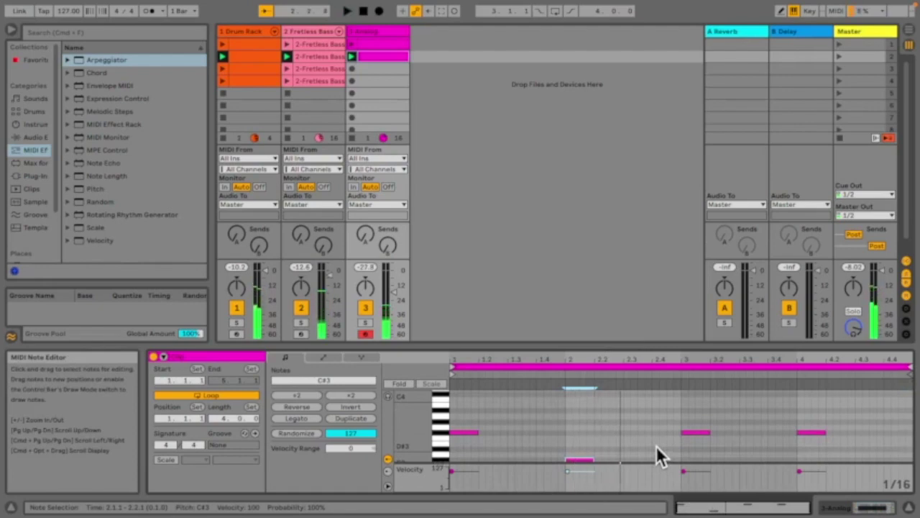
drag(693, 433, 693, 450)
key(space)
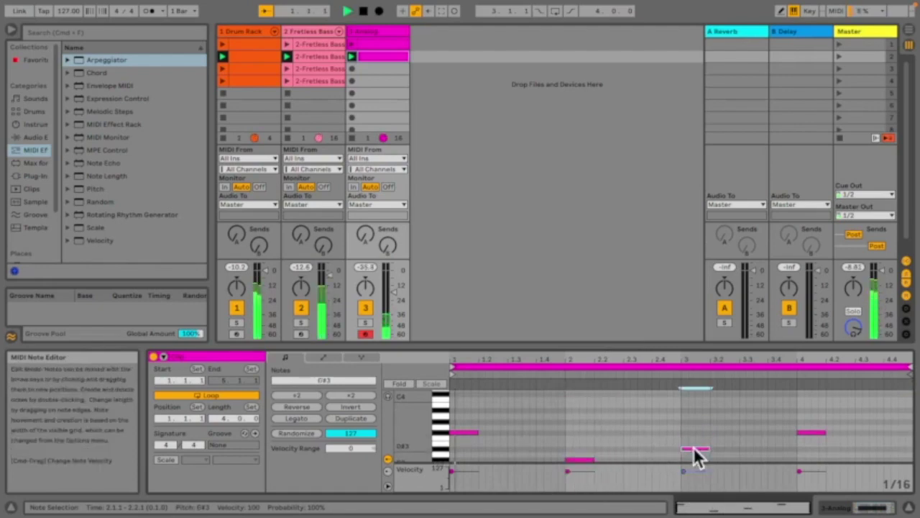
Step: Try the bar 4 note at A#3 and lower it a few semitones, move the bar 3 note to D3, and reopen the Analog device
drag(816, 432, 815, 411)
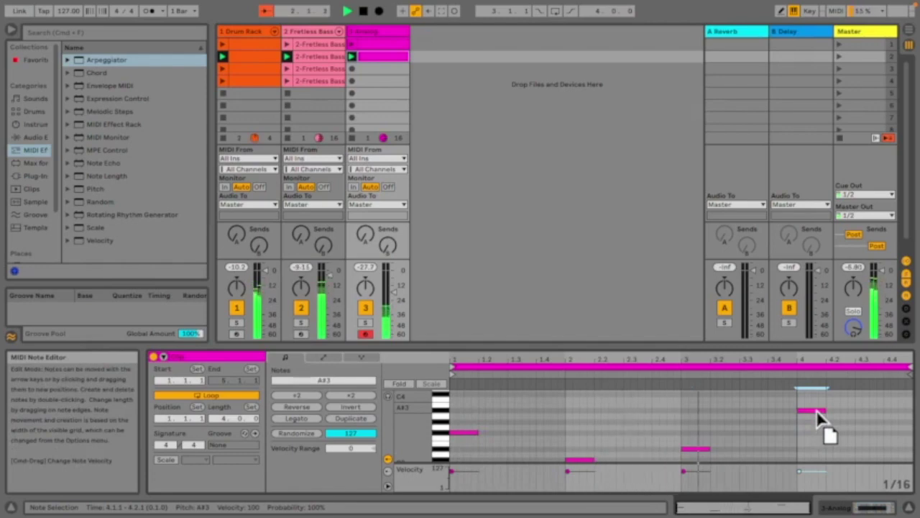
drag(816, 409, 816, 427)
mouse_move(698, 448)
mouse_down()
mouse_move(706, 468)
mouse_move(701, 456)
mouse_up()
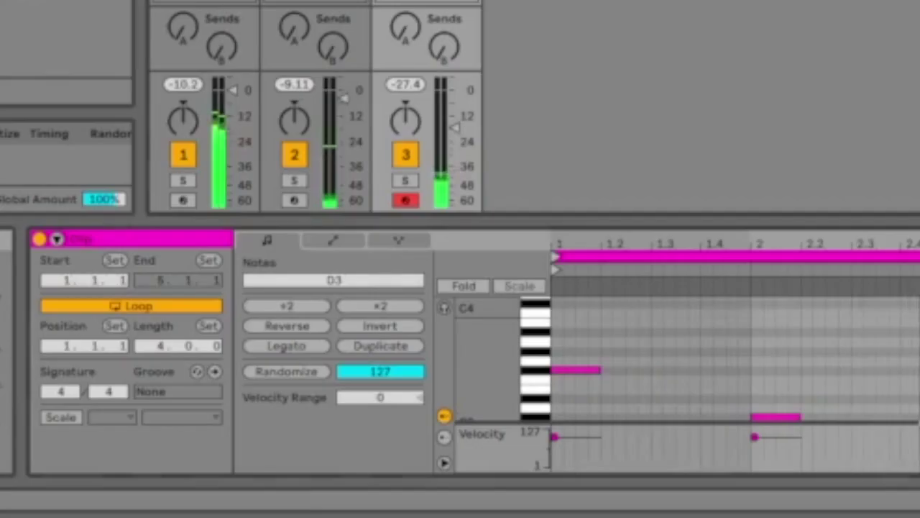
click(377, 31)
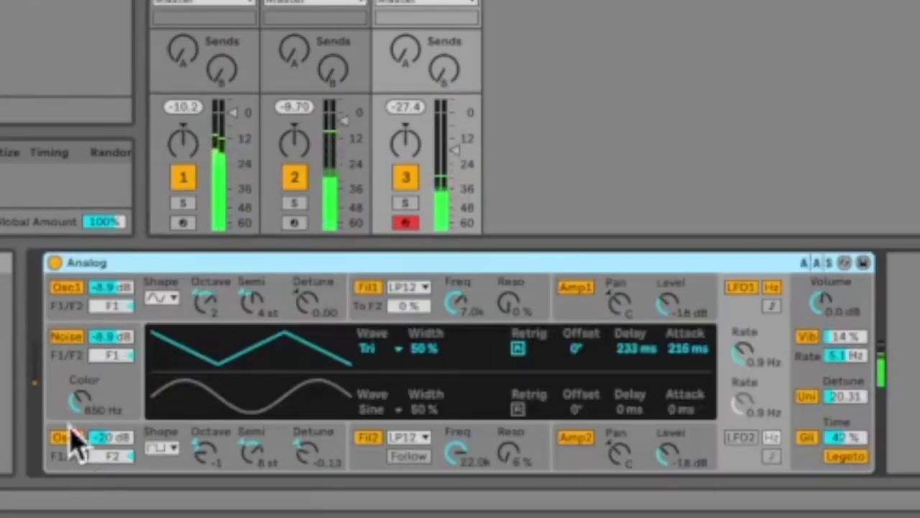
Step: Lower the Analog noise generator's level to -14 dB and set its F1/F2 filter balance to 45/55
mouse_move(109, 336)
mouse_down()
mouse_move(109, 366)
mouse_move(110, 332)
mouse_move(110, 342)
mouse_up()
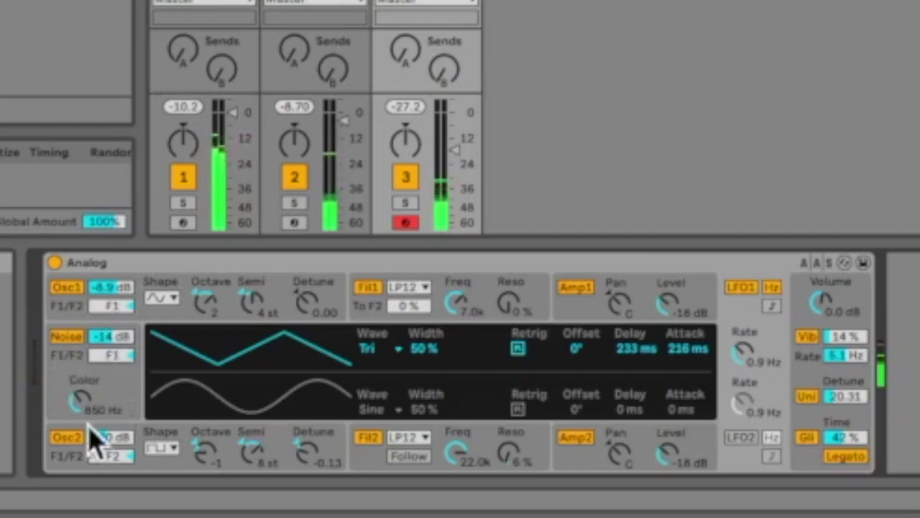
drag(112, 354, 112, 344)
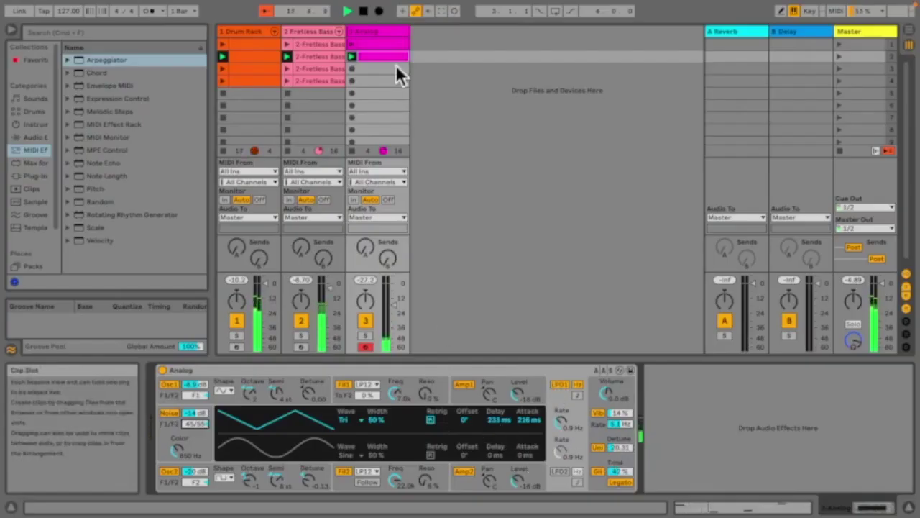
Step: Copy the pad clip from scene 2 into the scene 3 slot of the Analog track and launch scene 3
click(375, 55)
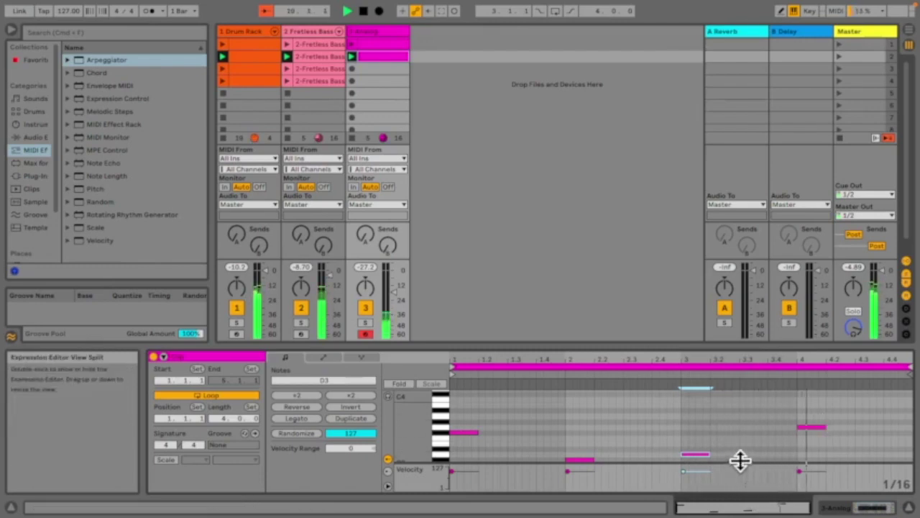
click(661, 409)
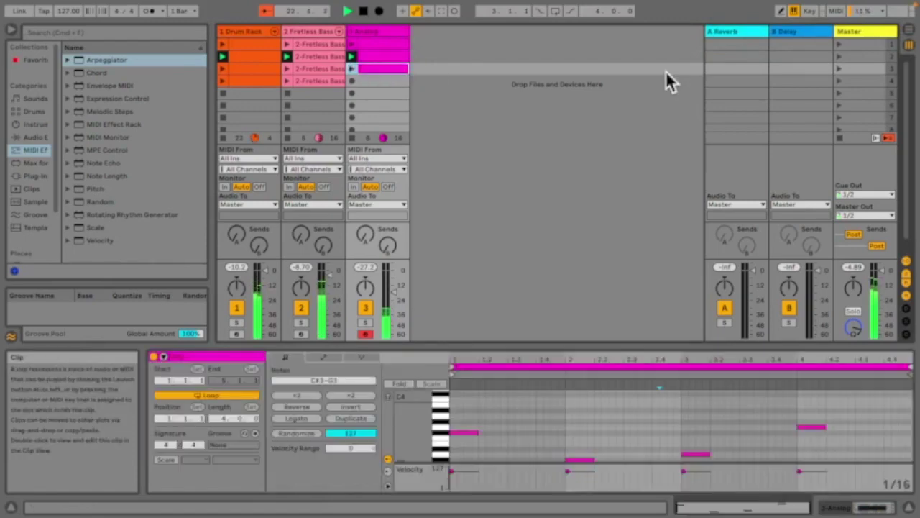
click(839, 68)
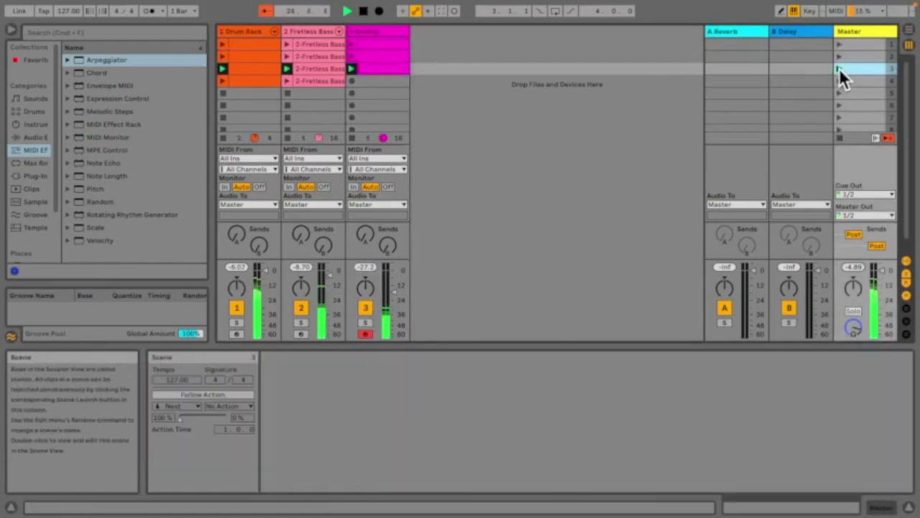
Step: Open the scene 3 drum clip and select all of its HiHat 808 notes to examine their velocities
click(249, 69)
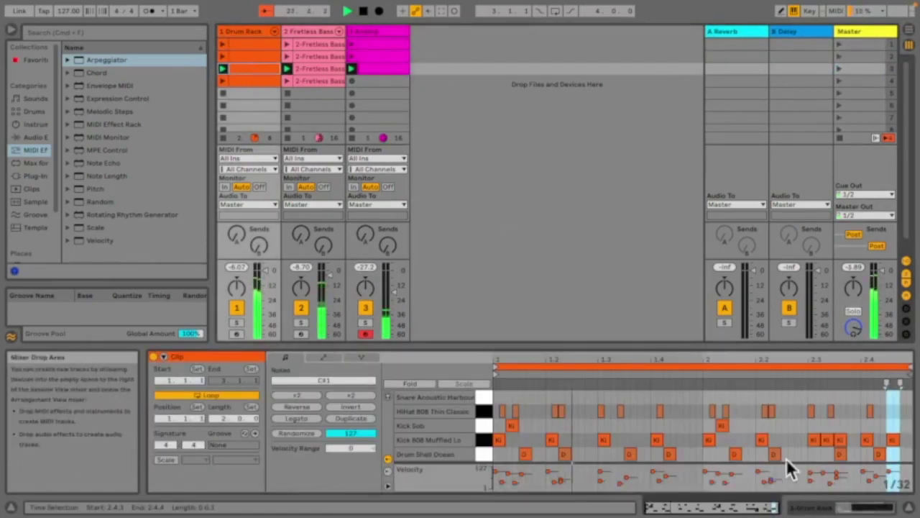
drag(893, 417, 496, 414)
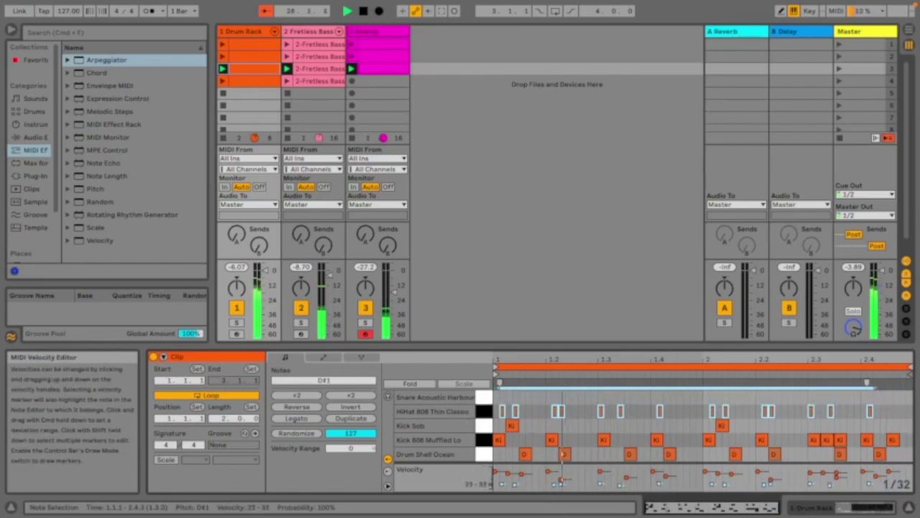
Step: Copy the scene 3 pad clip into scene 4, launch scene 4 to hear it, and stop playback
click(366, 65)
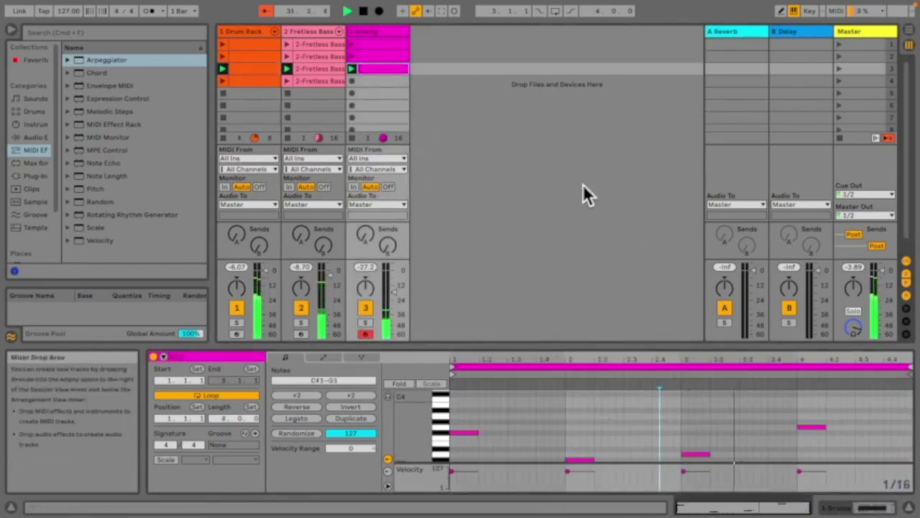
click(369, 83)
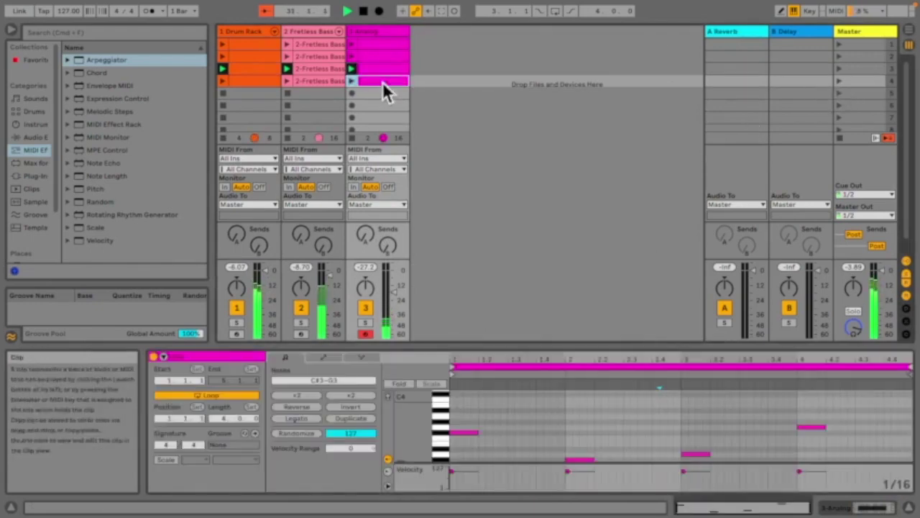
click(839, 80)
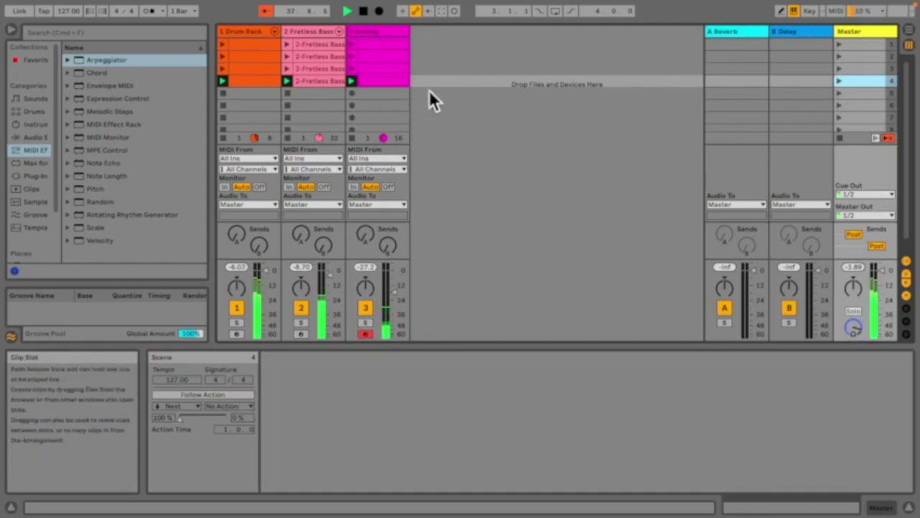
click(373, 81)
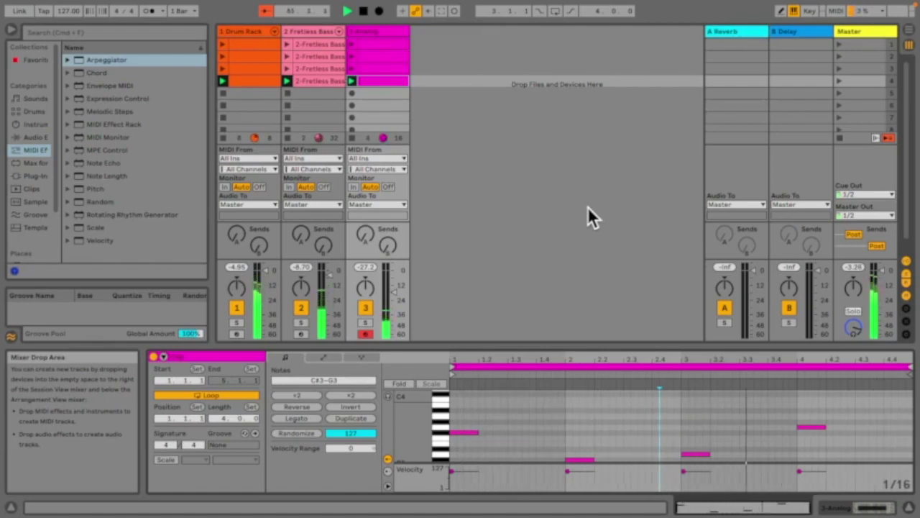
key(space)
Step: Audition Analog's Guitar & Plucked presets and load Unjazzy Pluck onto a new fourth track
click(32, 137)
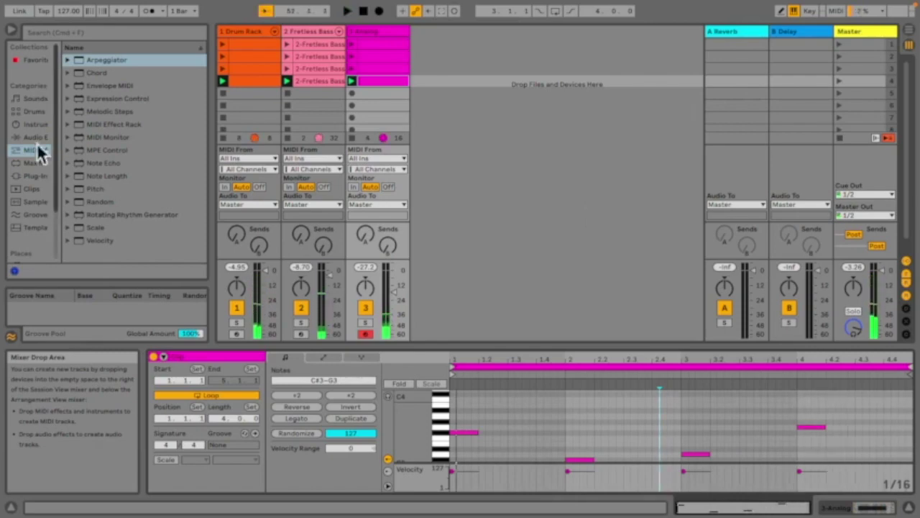
click(20, 124)
click(76, 163)
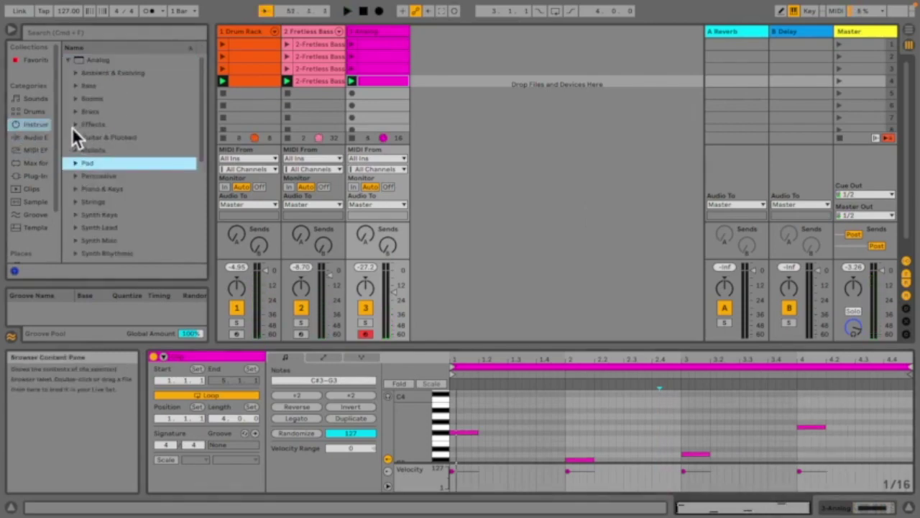
click(76, 137)
click(102, 151)
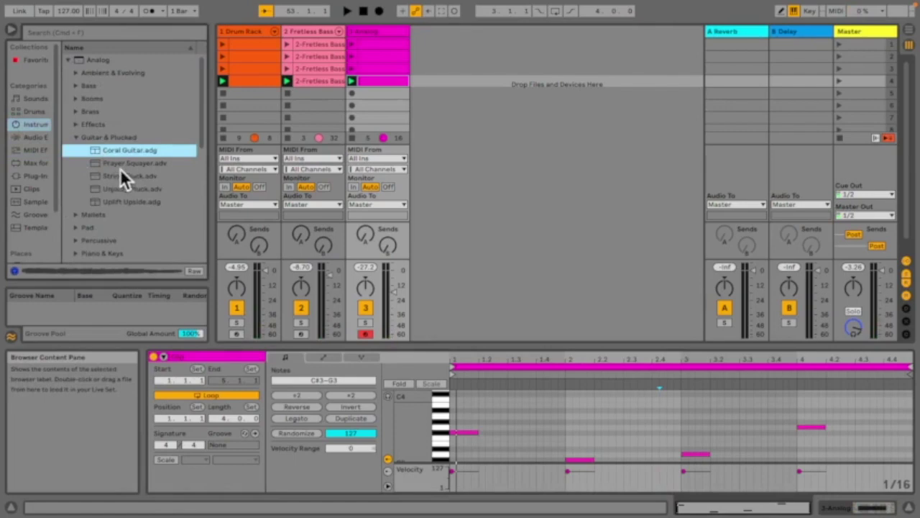
click(123, 177)
click(134, 190)
click(128, 202)
drag(134, 190, 460, 70)
Step: Set the driver error compensation to 9.00 ms in the audio preferences and close them
click(44, 6)
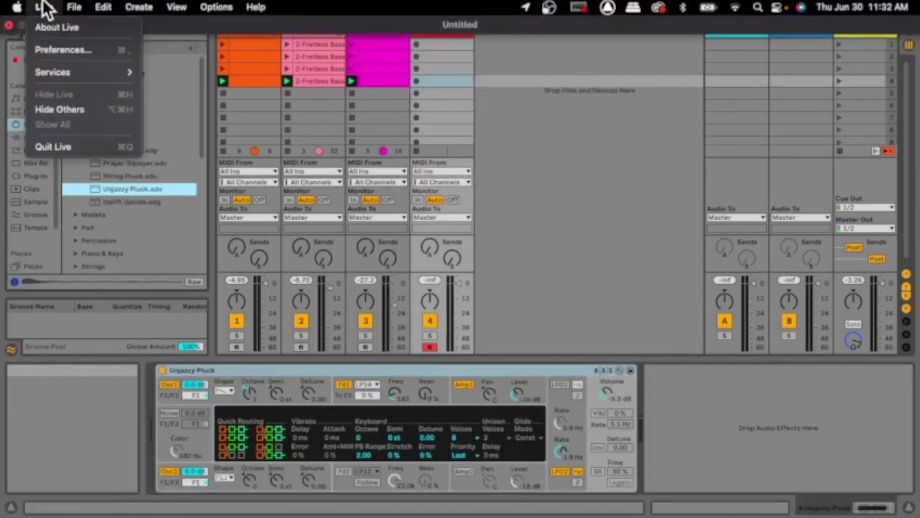
click(65, 50)
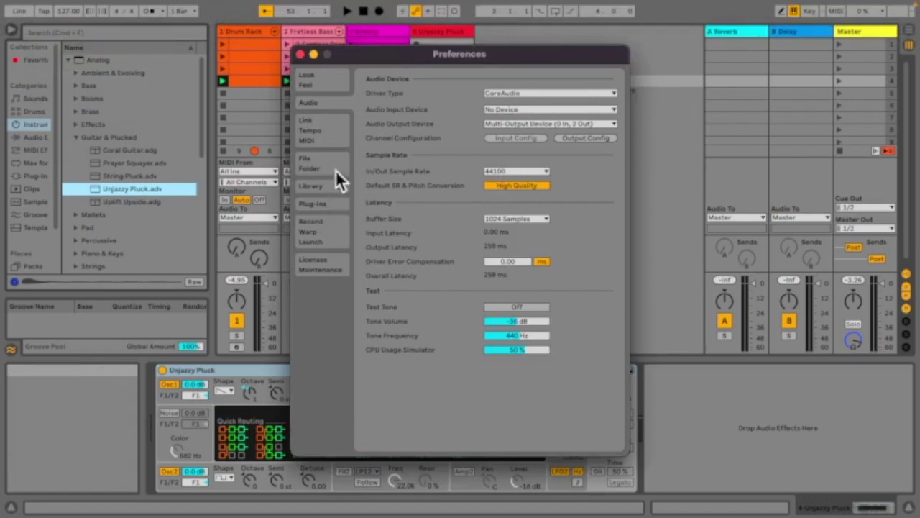
click(516, 171)
click(499, 221)
click(501, 219)
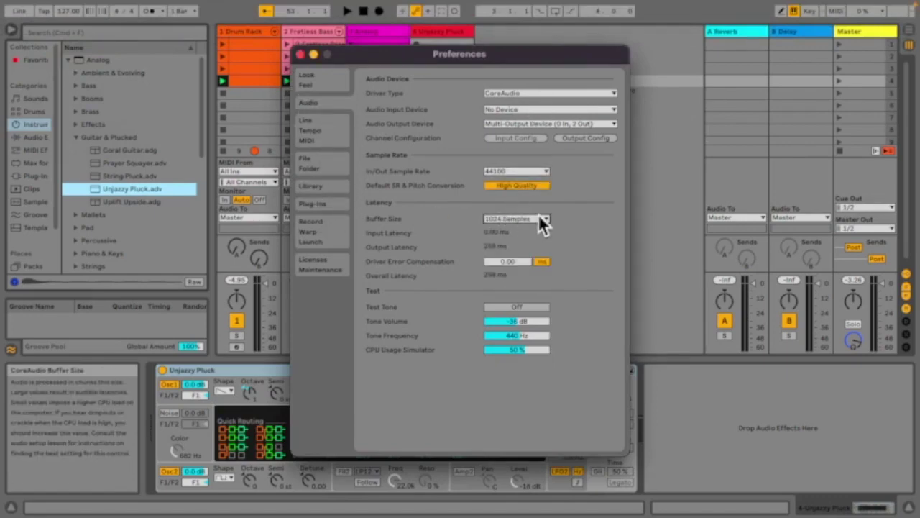
click(507, 261)
text(24)
key(Return)
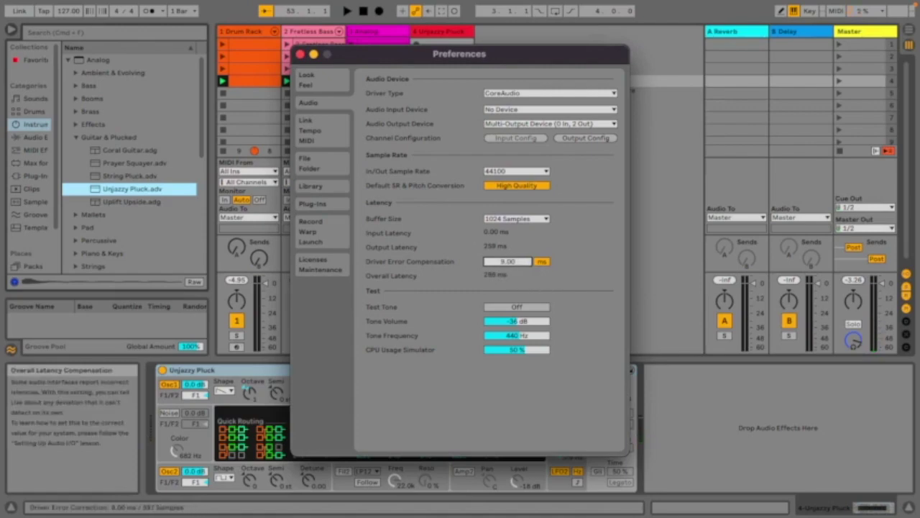
click(299, 55)
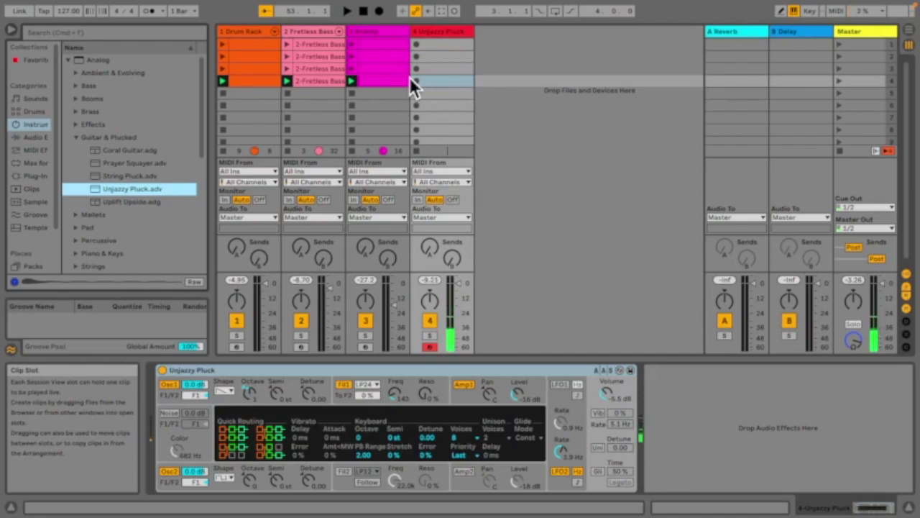
Step: Add an Arpeggiator to the Unjazzy Pluck track with a 1/16 rate, a 47% gate and 3 steps
click(33, 149)
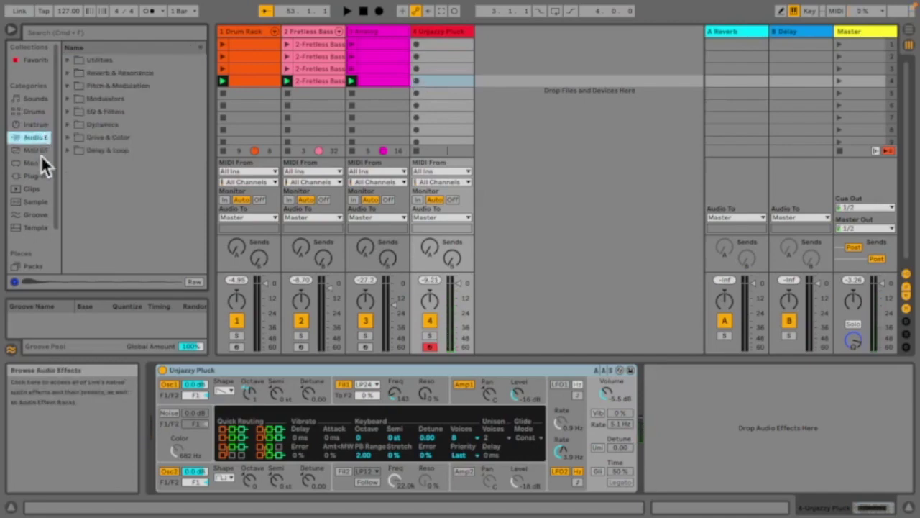
drag(82, 59, 465, 72)
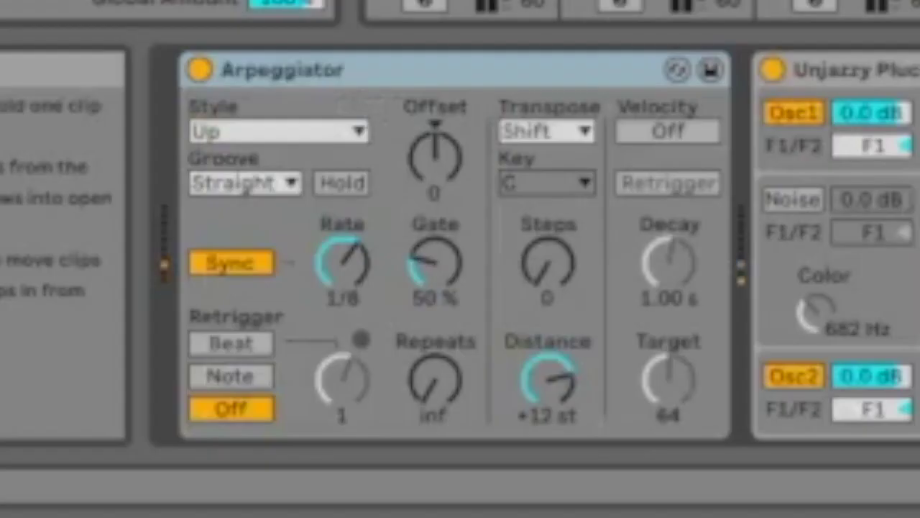
mouse_move(342, 262)
mouse_down()
mouse_move(342, 237)
mouse_move(342, 262)
mouse_move(342, 244)
mouse_move(349, 251)
mouse_up()
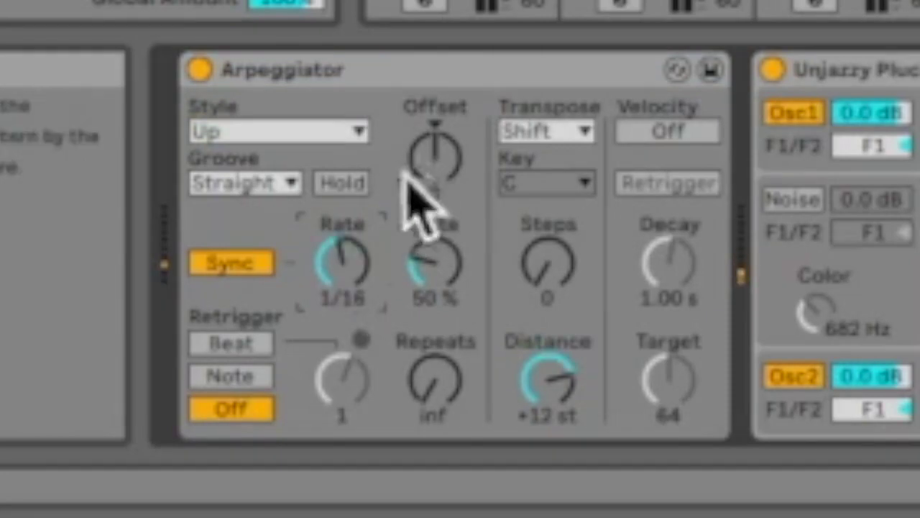
mouse_move(441, 267)
mouse_down()
mouse_move(442, 247)
mouse_move(441, 302)
mouse_move(441, 273)
mouse_up()
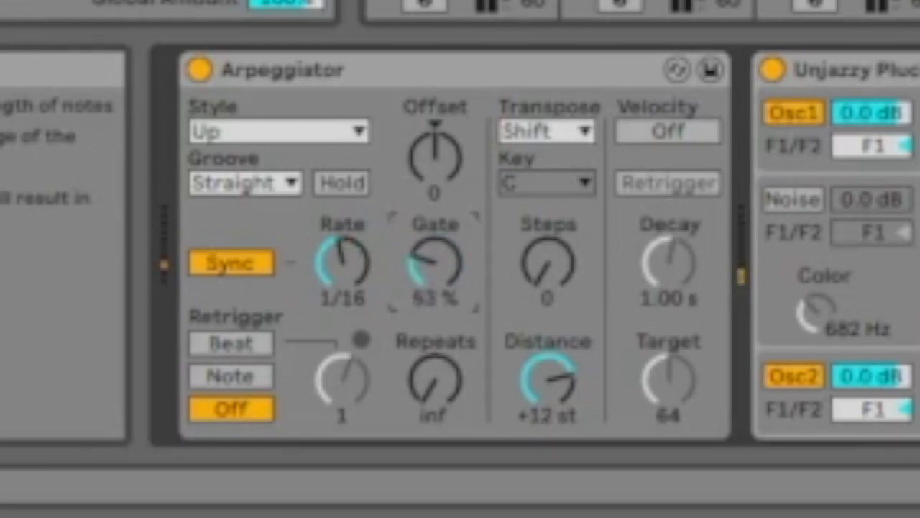
mouse_move(548, 263)
mouse_down()
mouse_move(548, 244)
mouse_move(548, 259)
mouse_up()
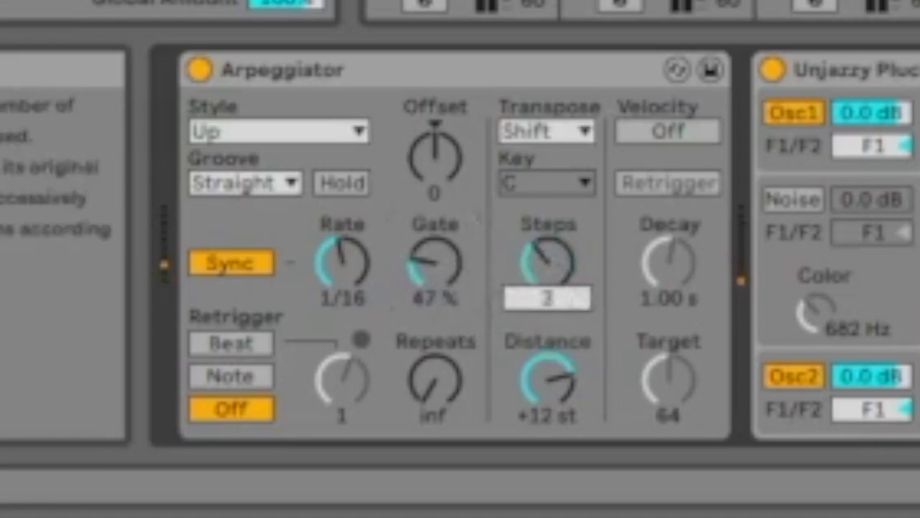
Step: Set the Arpeggiator's transposition to Major in the key of F# with a distance of +7 st
click(579, 133)
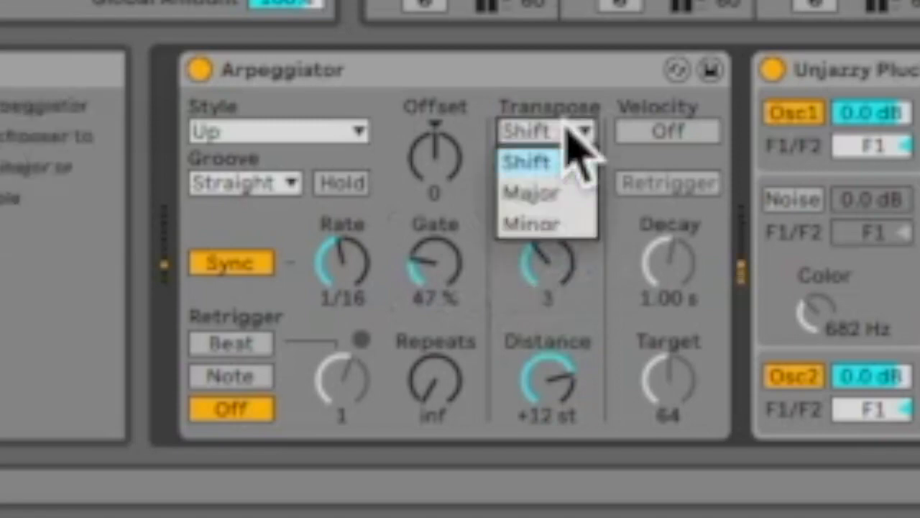
click(550, 192)
click(550, 186)
click(538, 5)
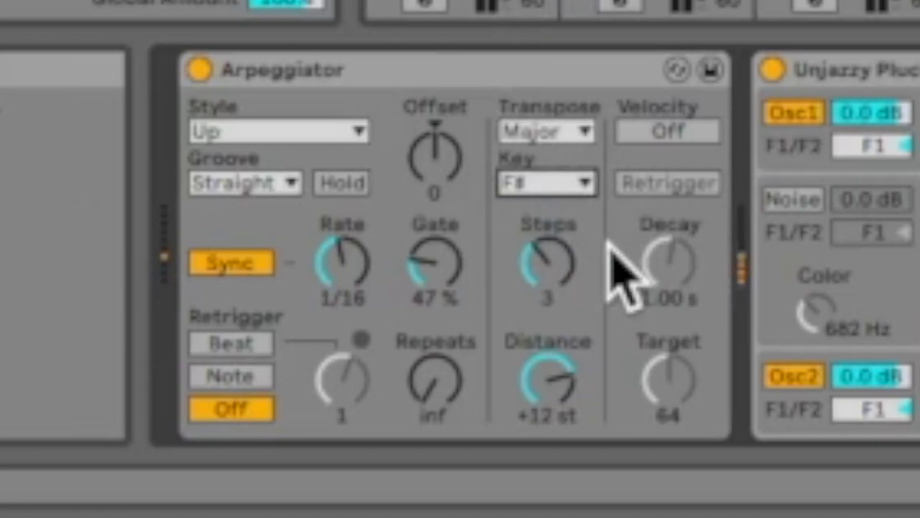
click(554, 378)
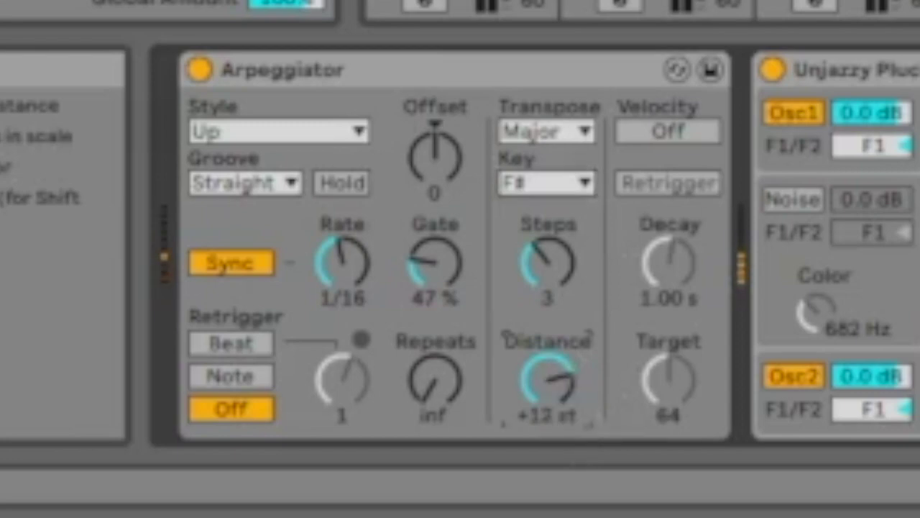
drag(554, 377, 554, 368)
drag(554, 374, 555, 378)
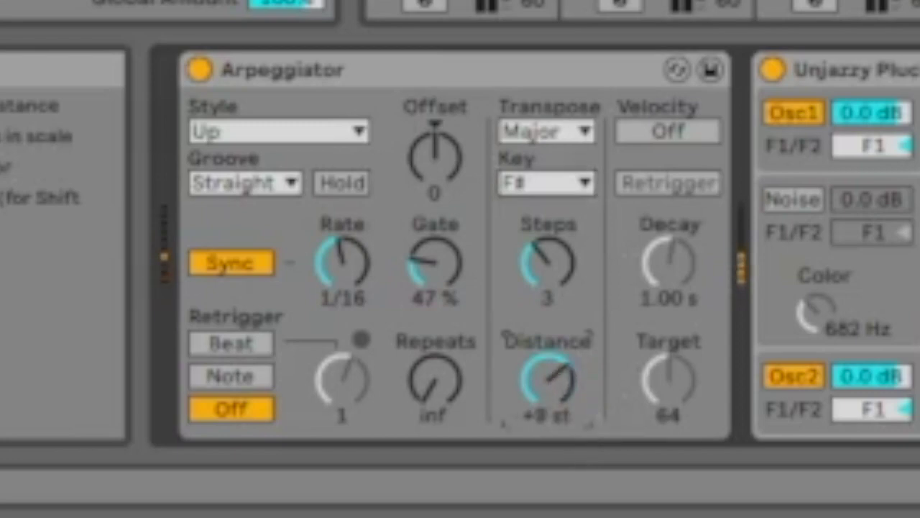
drag(554, 378, 555, 380)
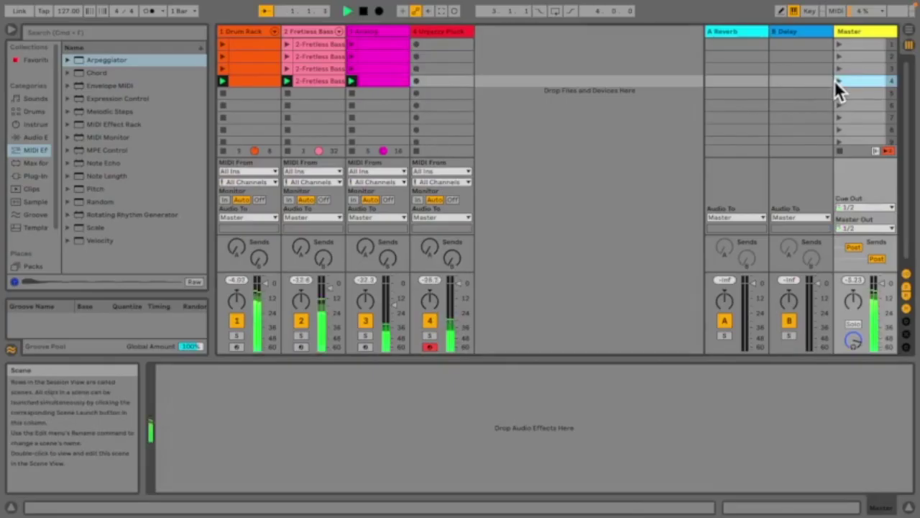
click(378, 82)
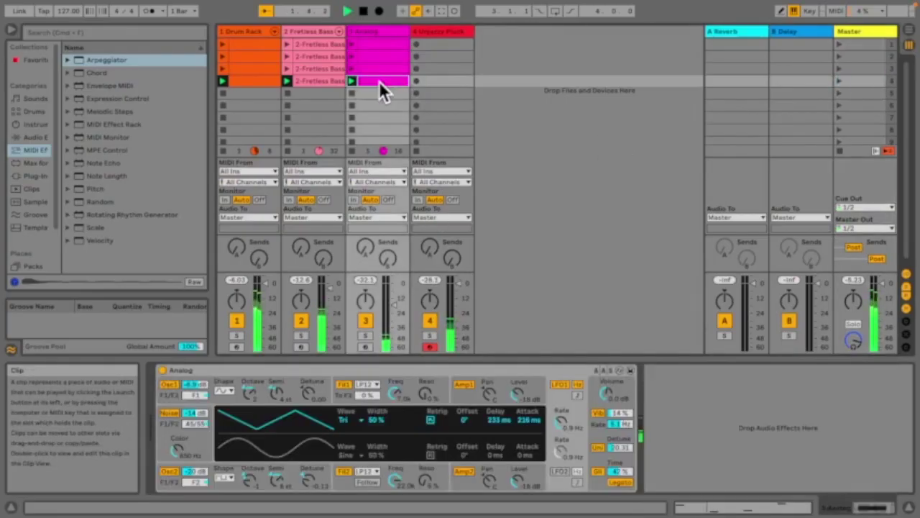
double_click(467, 81)
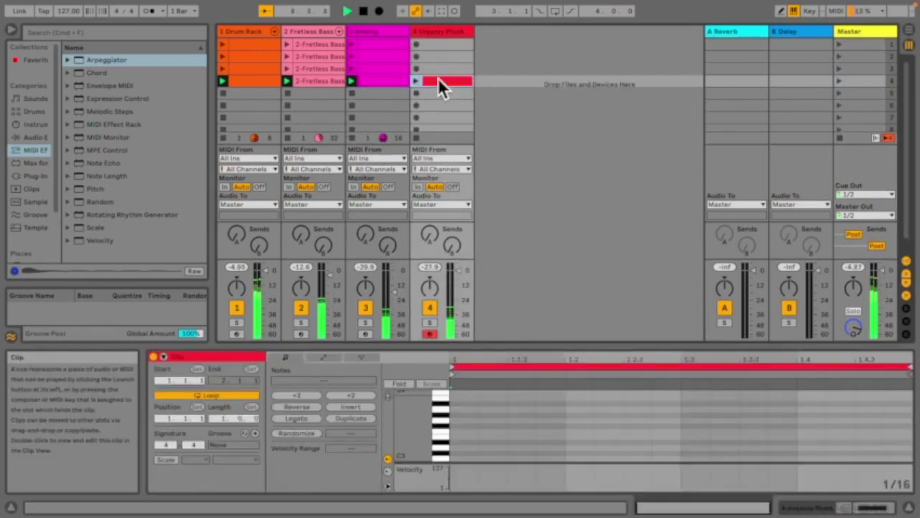
key(Delete)
Step: Launch scene 1 and create an empty clip in its Unjazzy Pluck slot
click(838, 44)
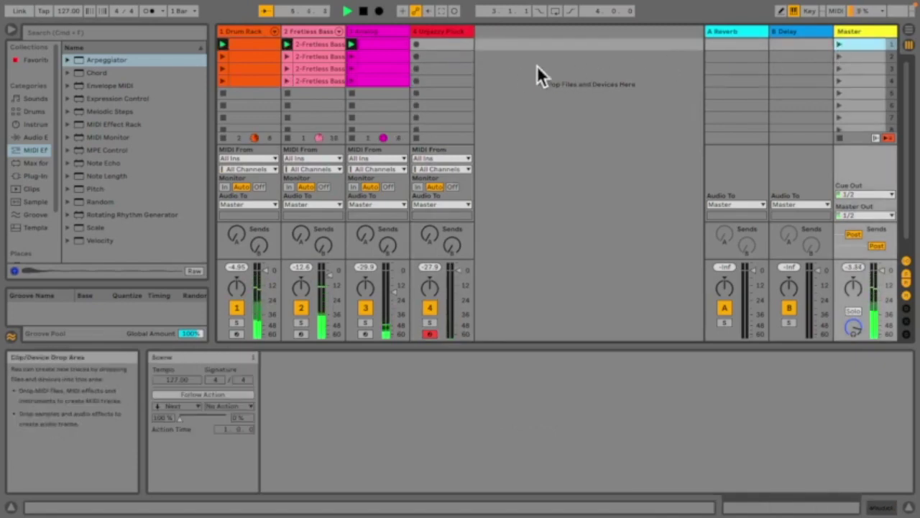
double_click(432, 44)
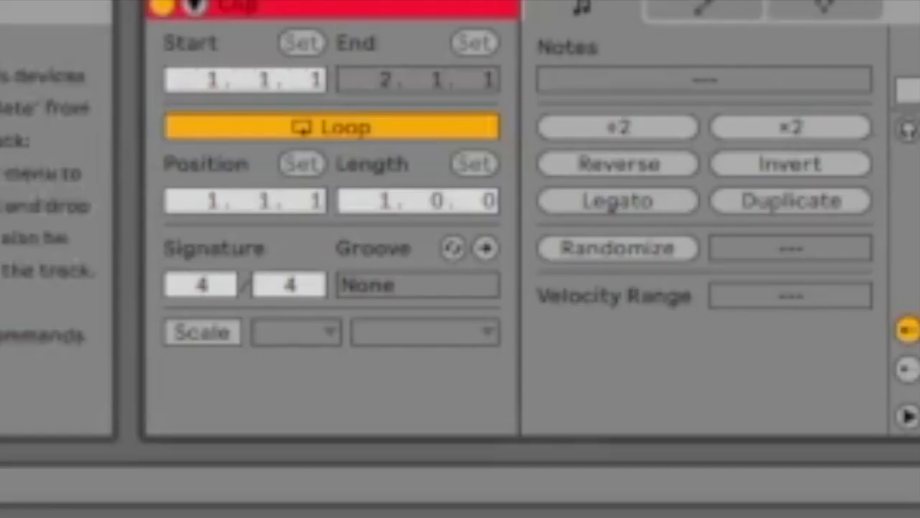
Step: Reopen the Unjazzy Pluck track's Arpeggiator and set its steps to 0
double_click(652, 3)
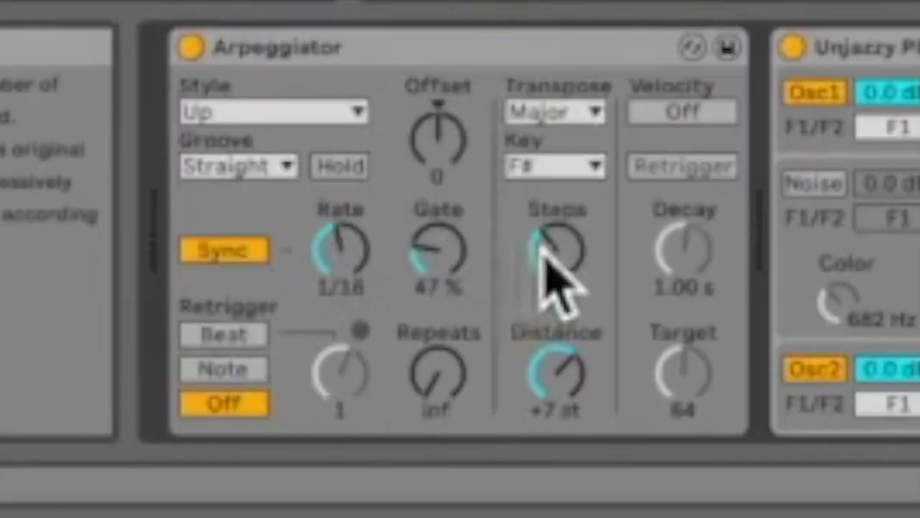
drag(553, 281, 553, 302)
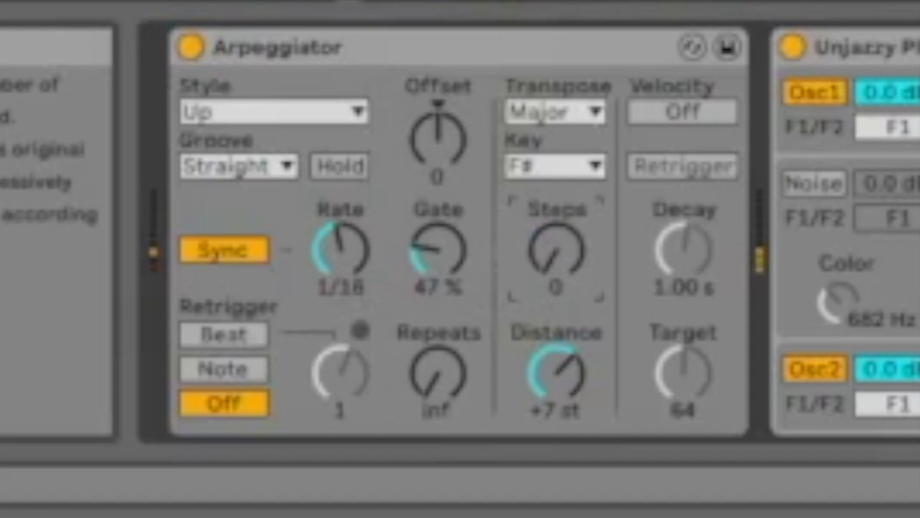
Step: Vary the Arpeggiator's Steps value to record its automation into the scene 1 Unjazzy Pluck clip
drag(554, 302, 553, 277)
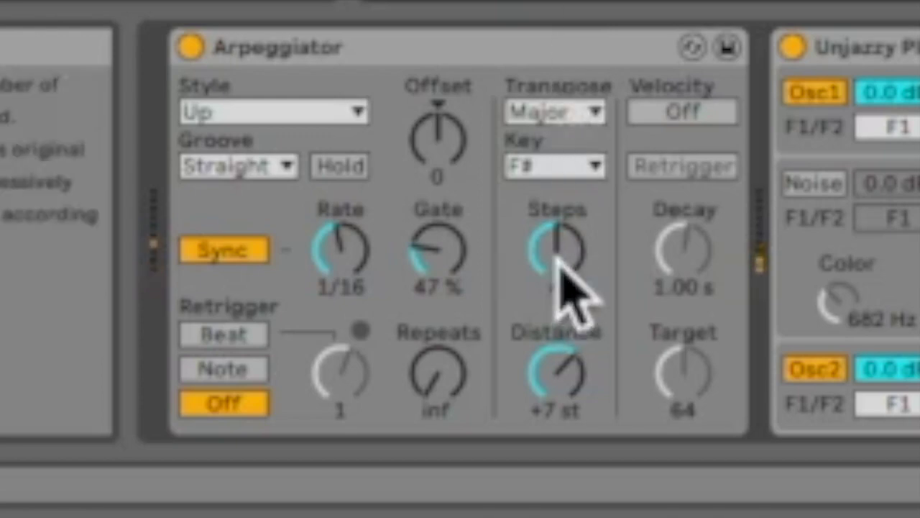
drag(565, 278, 565, 309)
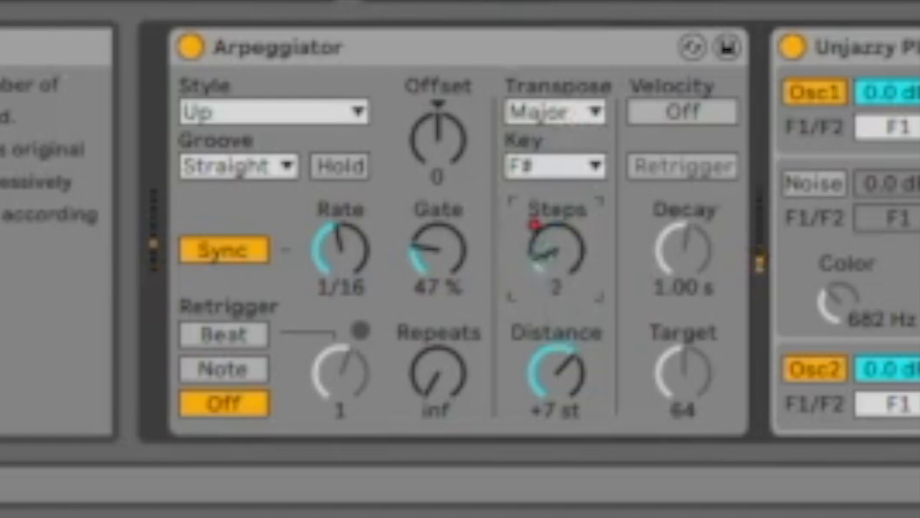
drag(565, 278, 565, 263)
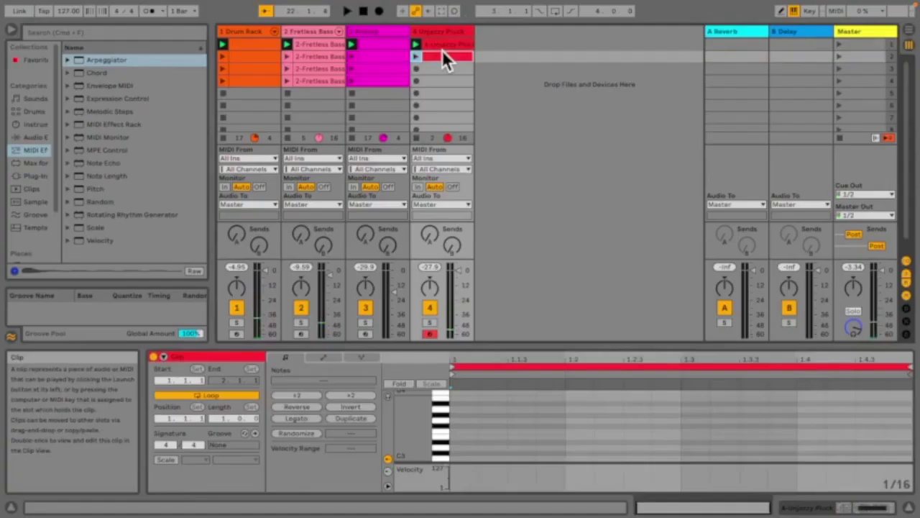
Step: Move the loop start of the scene 1 Unjazzy Pluck clip to 3.1.1 and relaunch scene 1
click(340, 362)
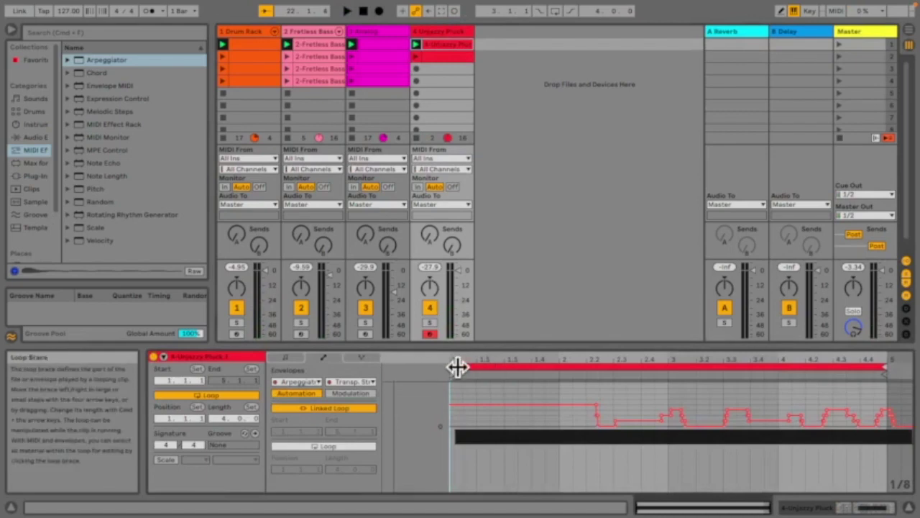
drag(457, 366, 663, 369)
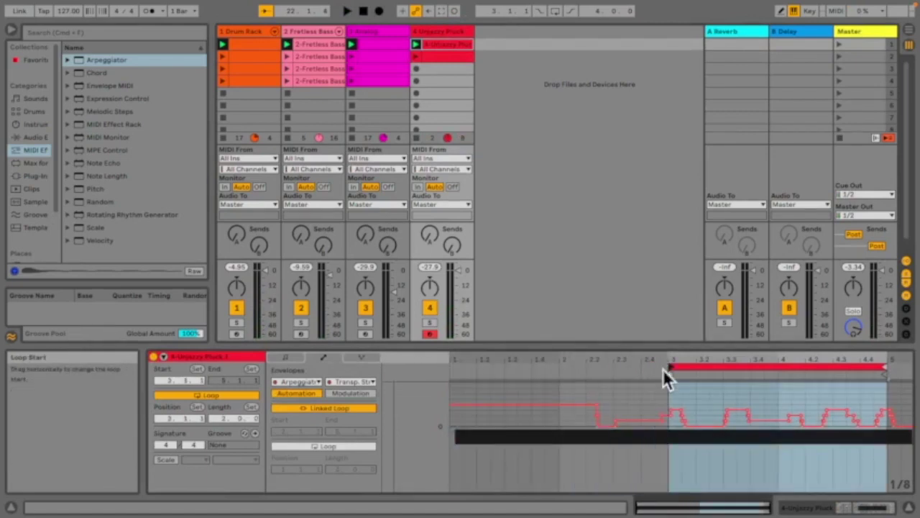
click(838, 45)
click(433, 43)
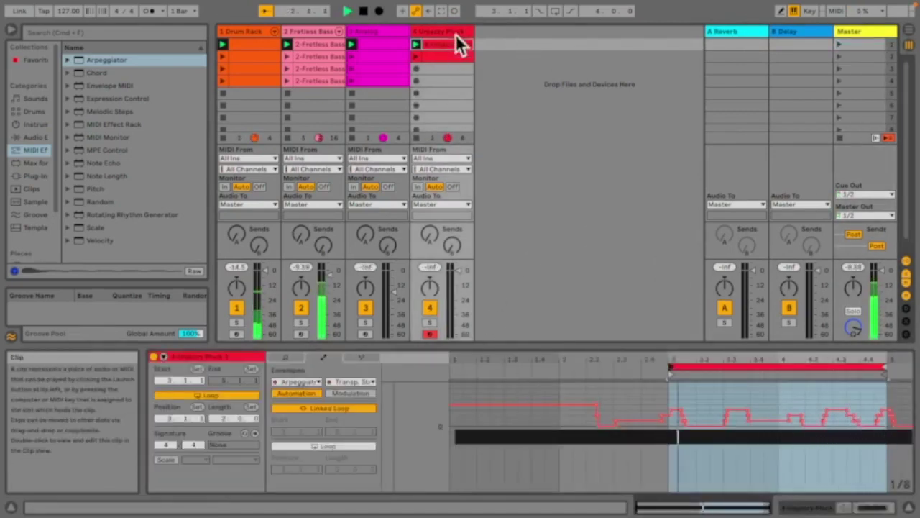
Step: Trim the clip's F#2 note to start at 3.1.1 and lower the Unjazzy Pluck track's volume
click(287, 358)
scroll(687, 420, up, 5)
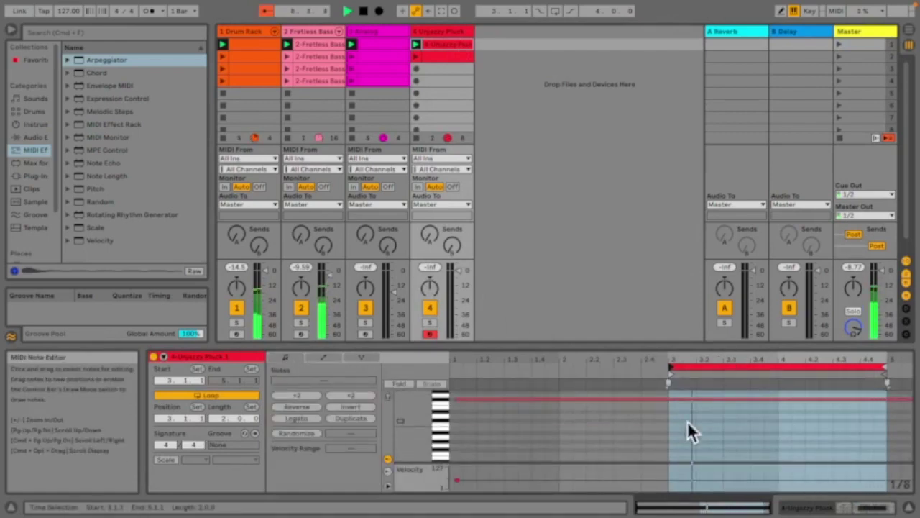
click(673, 417)
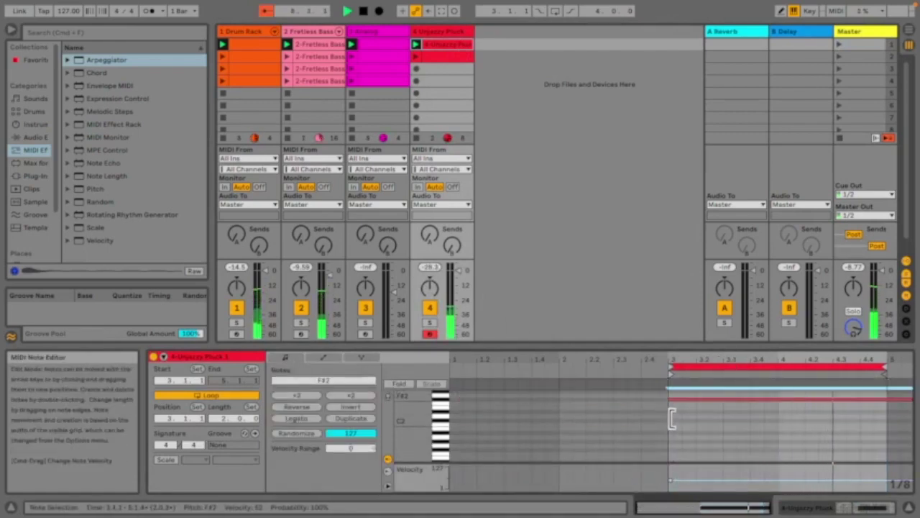
click(677, 476)
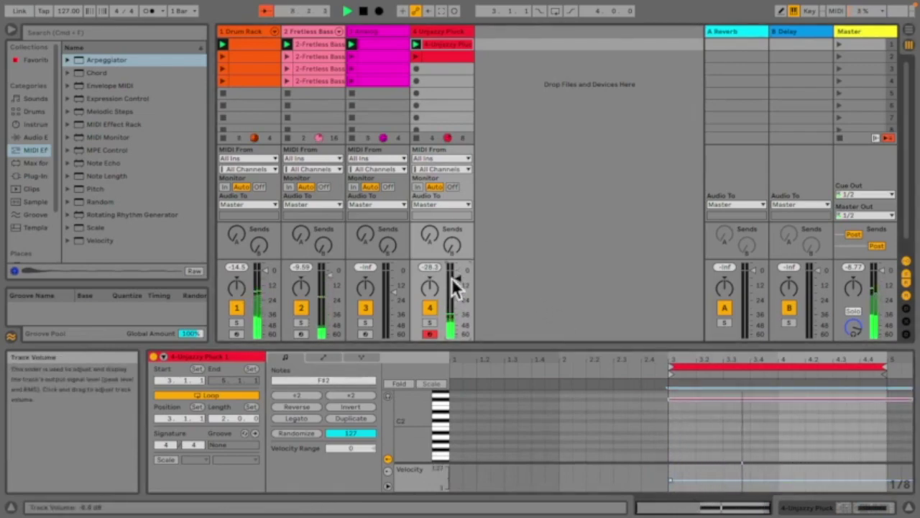
Step: Show the Arpeggiator's Transp. Steps automation envelope in the empty scene 2 Unjazzy Pluck clip
click(434, 56)
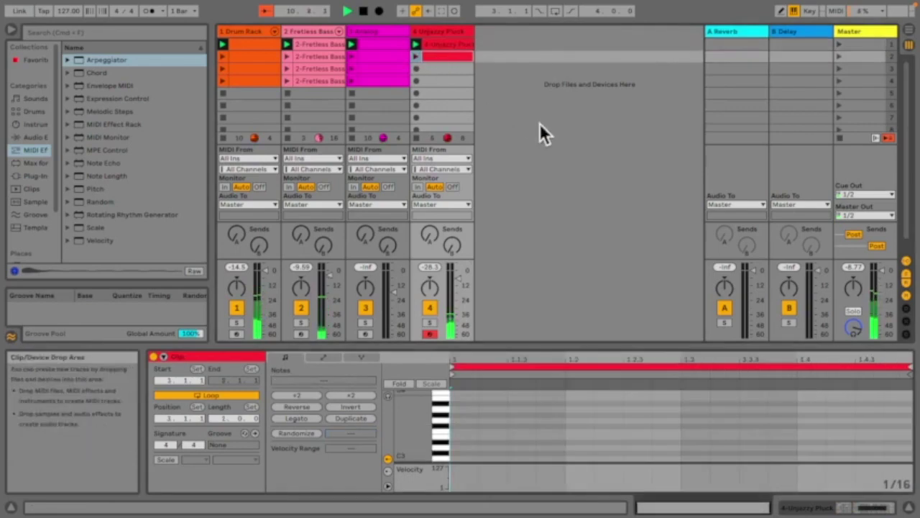
click(436, 30)
click(432, 56)
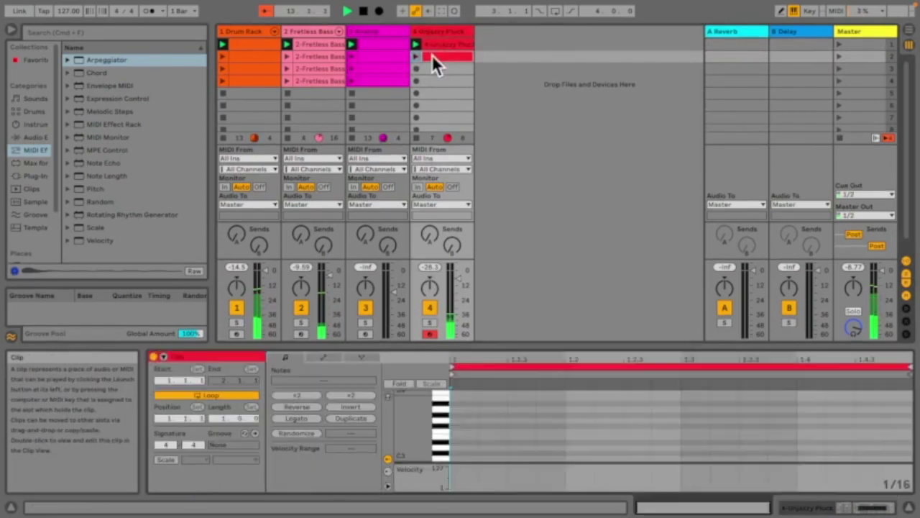
click(320, 359)
click(351, 382)
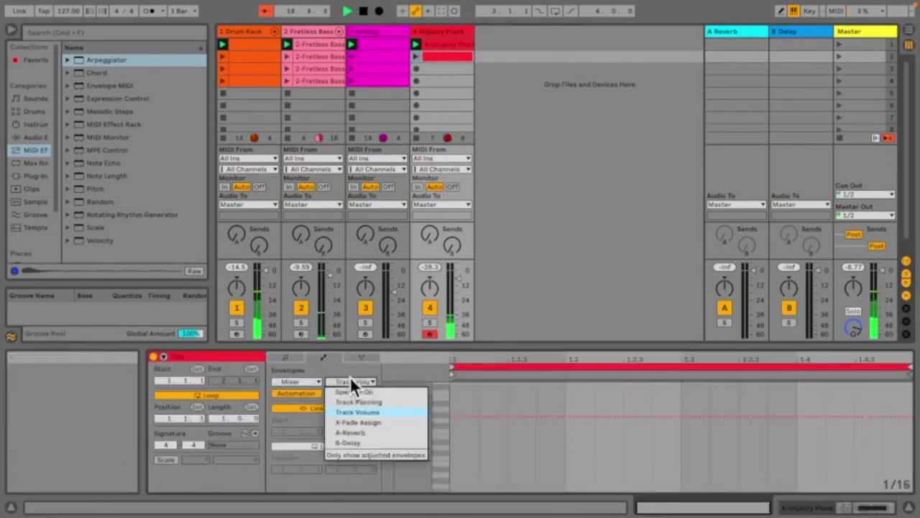
click(311, 381)
click(307, 408)
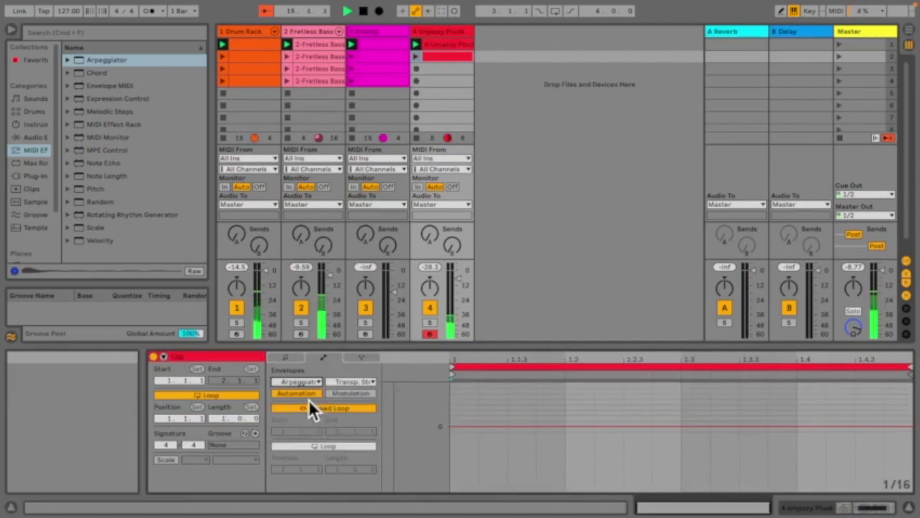
click(360, 375)
click(359, 378)
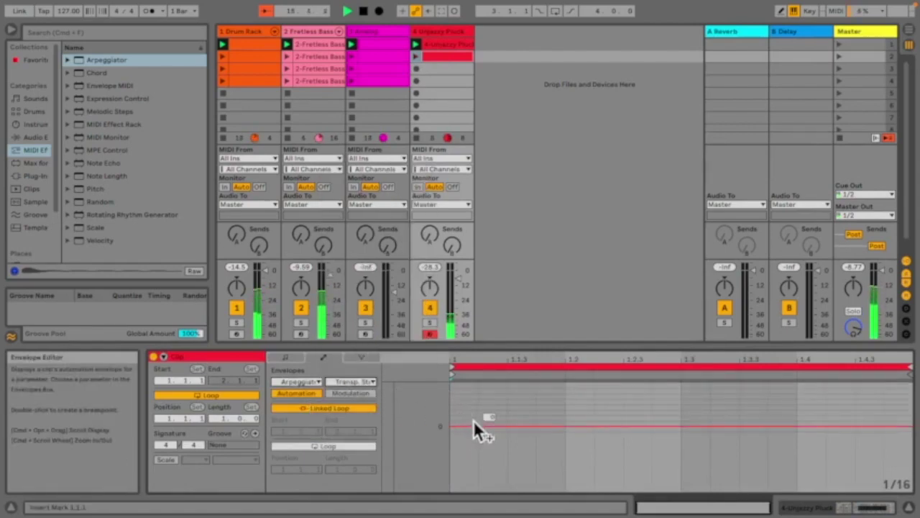
Step: Raise the whole Transp. Steps envelope of the empty clip well above 0 and launch scene 2
drag(473, 422, 476, 402)
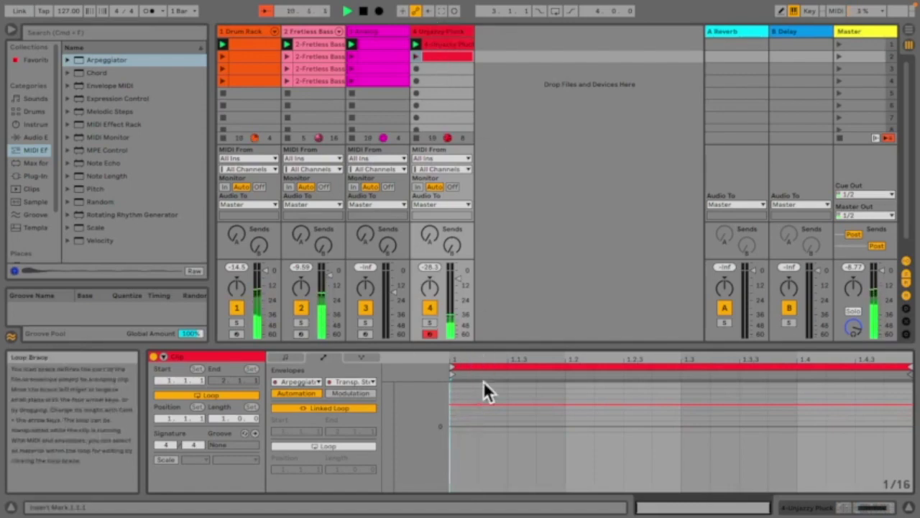
drag(485, 399, 538, 383)
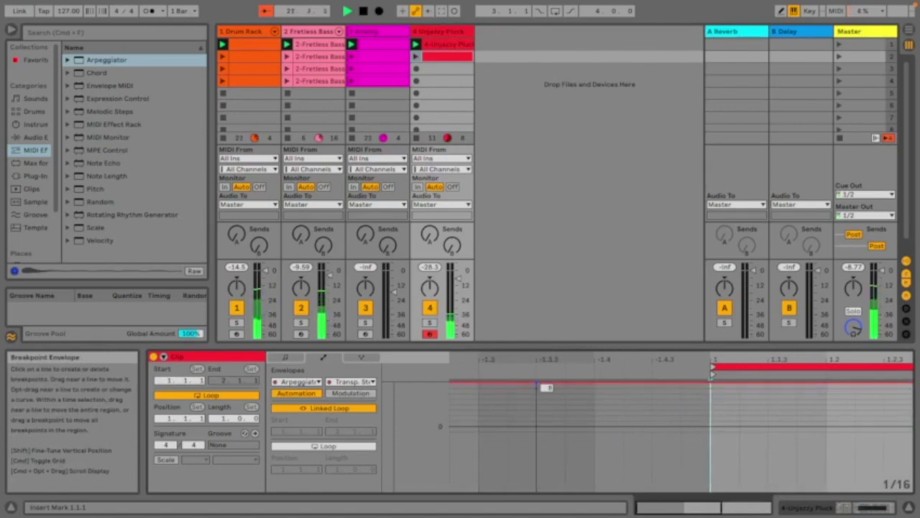
click(838, 57)
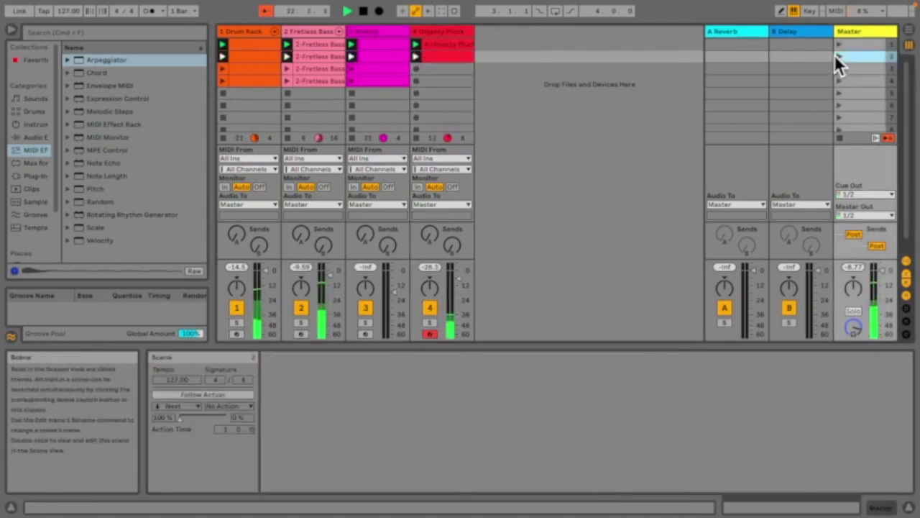
Step: Duplicate the scene 1 Unjazzy Pluck clip into the scene 2 slot and launch scene 2
mouse_move(448, 52)
mouse_down()
mouse_move(446, 67)
mouse_move(442, 46)
mouse_move(441, 55)
mouse_up()
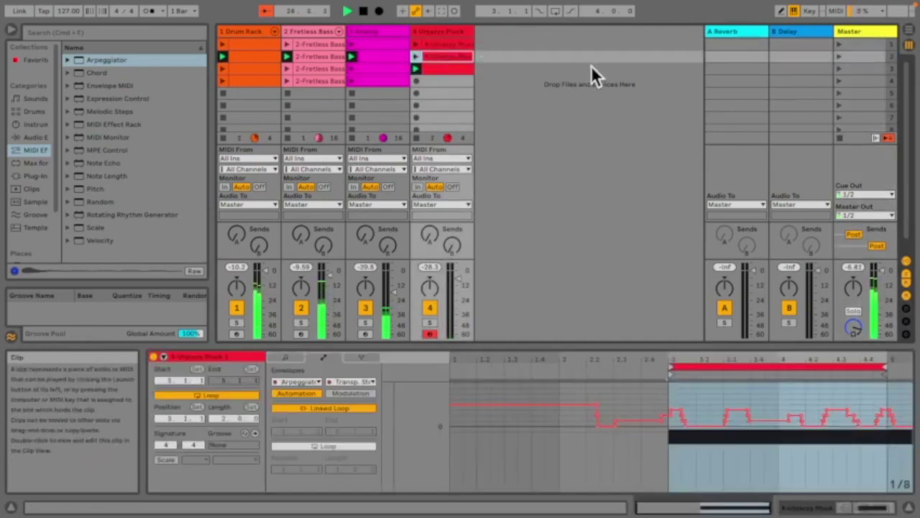
click(839, 55)
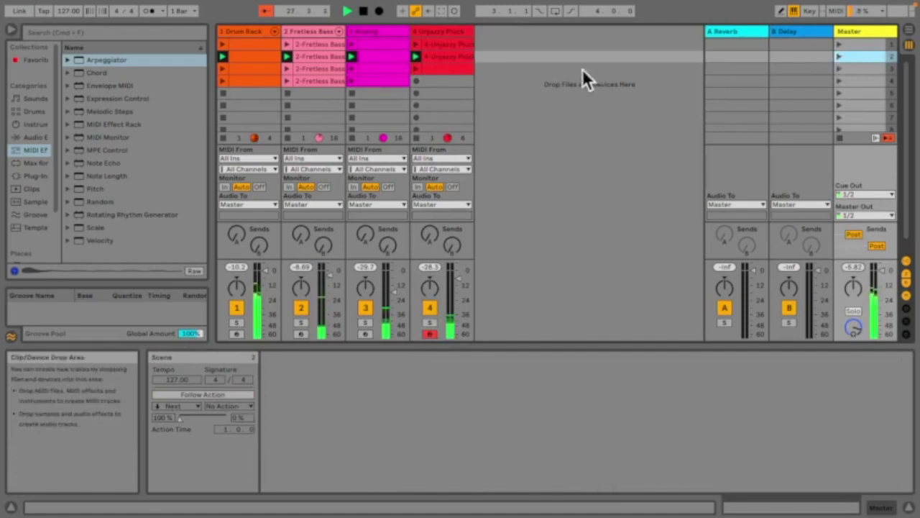
Step: Delete the empty clip from the scene 3 slot of the Unjazzy Pluck track
click(458, 65)
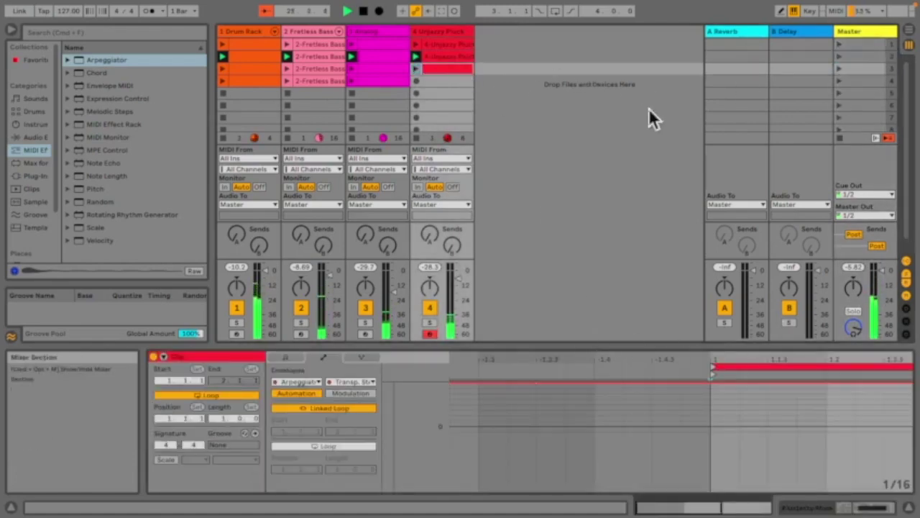
click(445, 31)
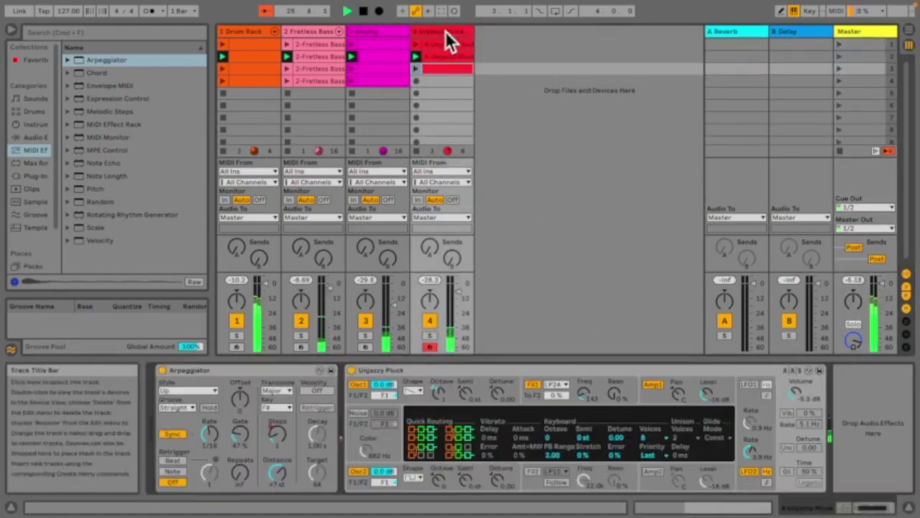
click(434, 70)
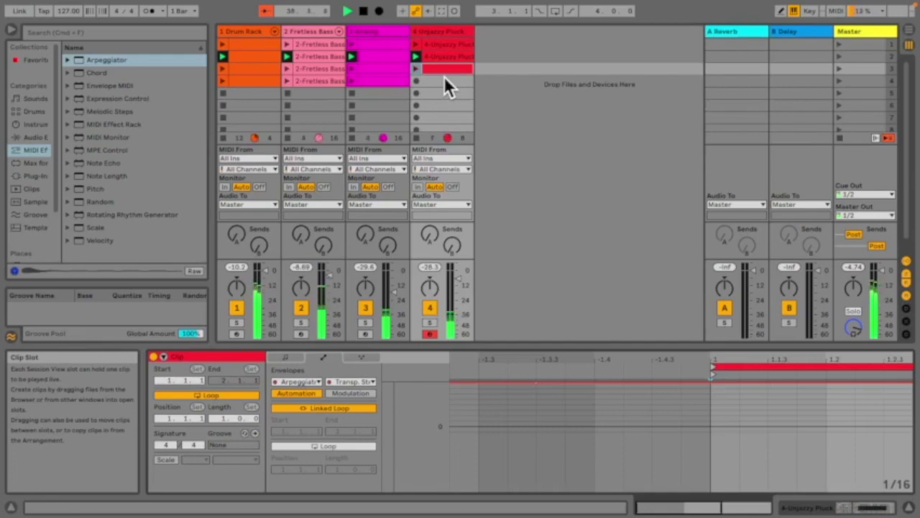
key(Delete)
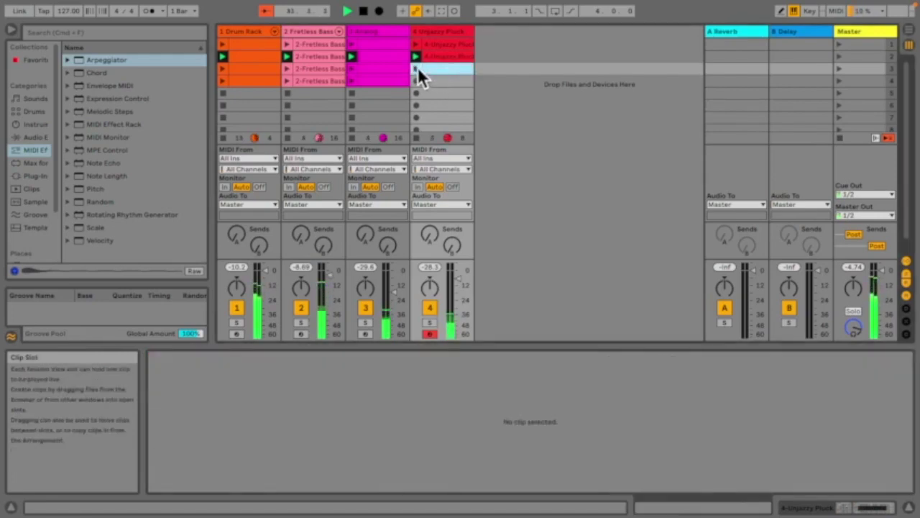
Step: Launch scene 3 and set the Unjazzy Pluck Arpeggiator's steps to 5 and its distance to +9 st
click(839, 67)
click(435, 35)
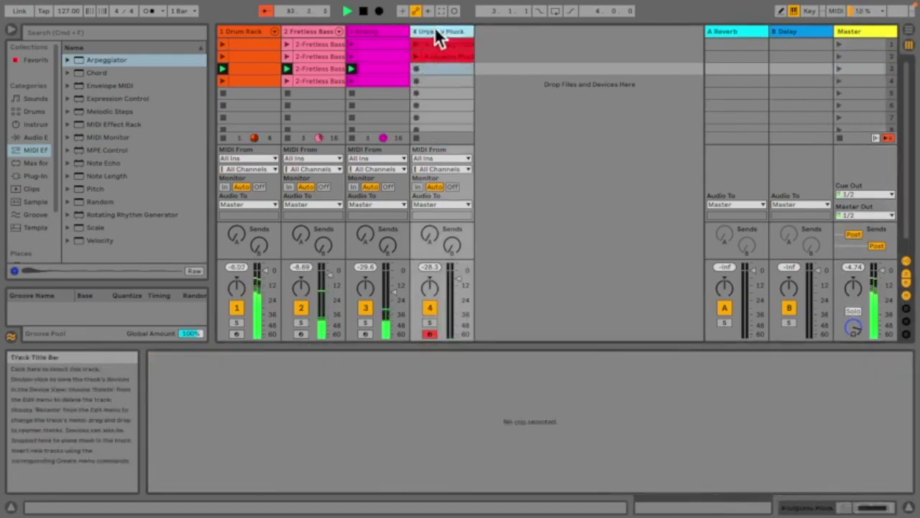
drag(565, 256, 565, 216)
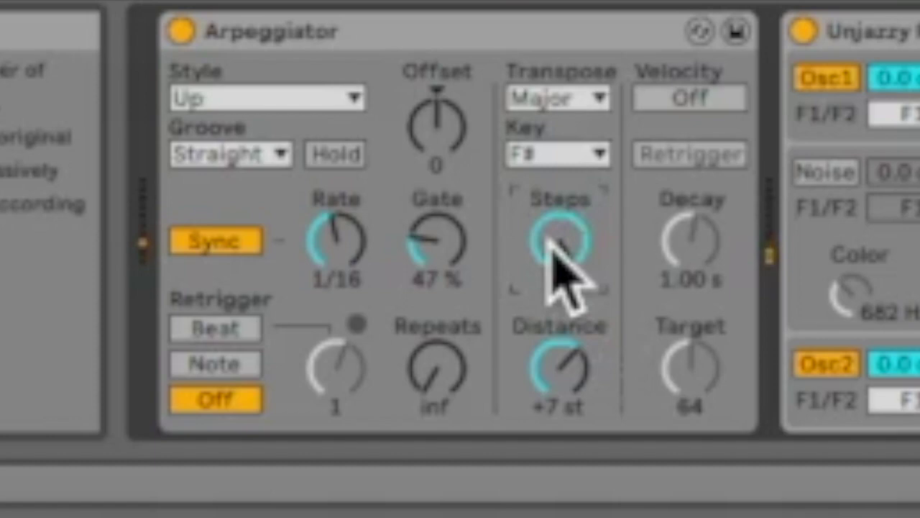
drag(549, 242, 549, 223)
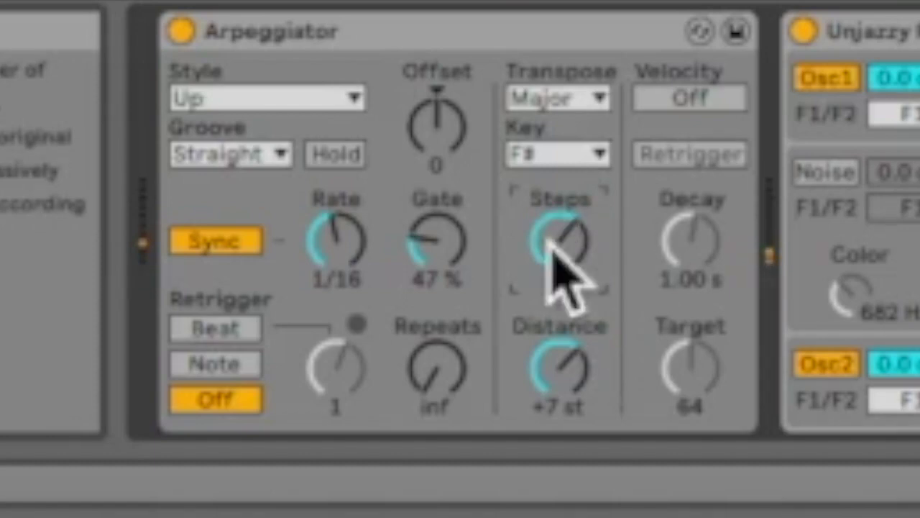
click(555, 327)
drag(553, 350, 554, 334)
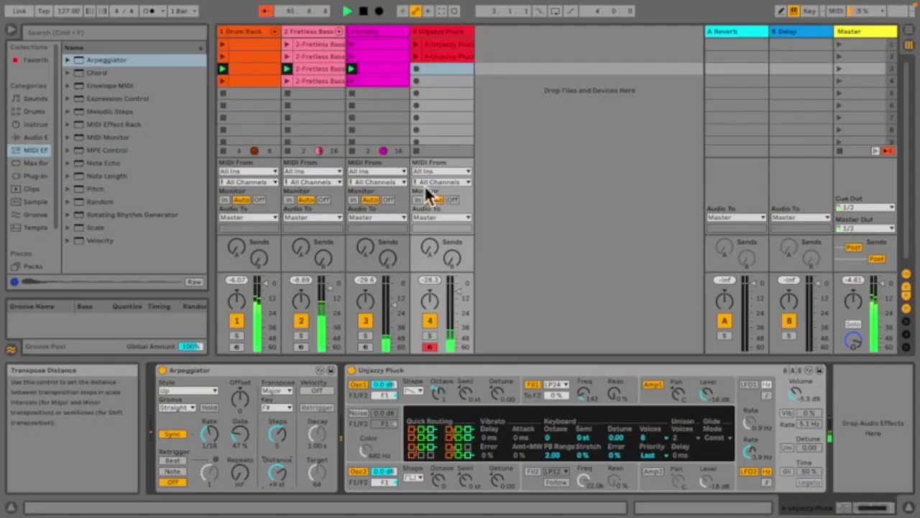
Step: Record a clip in the scene 3 Unjazzy Pluck slot, changing the Arpeggiator style to UpDown while recording
click(417, 69)
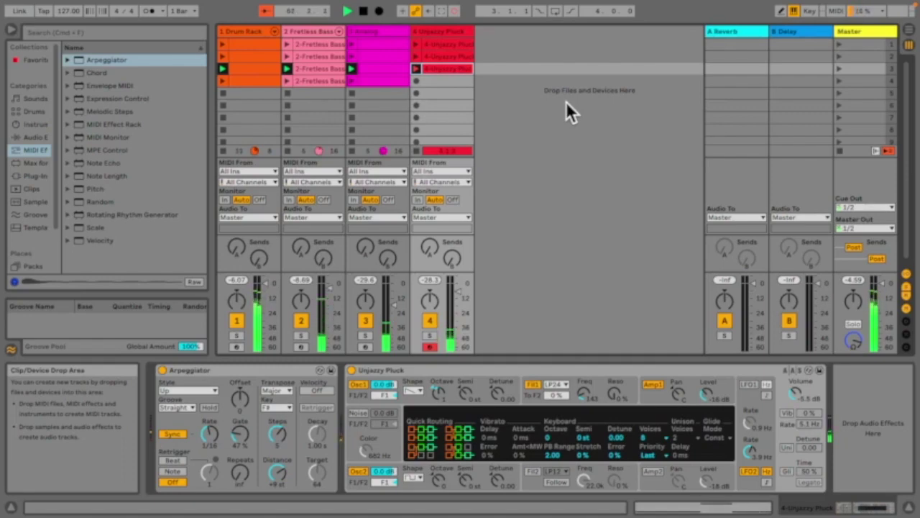
click(179, 389)
click(193, 245)
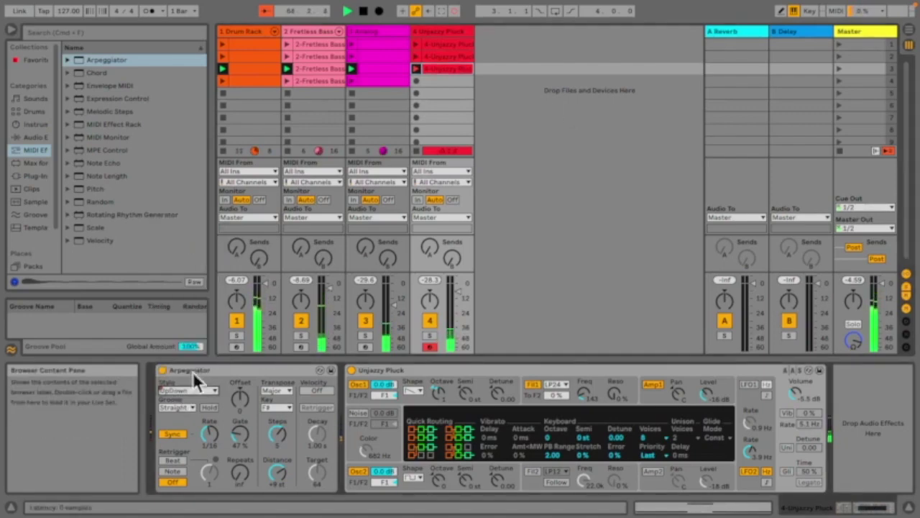
Step: Shorten the recorded clip's loop to 8 bars and raise the Unjazzy Pluck track's volume
double_click(435, 68)
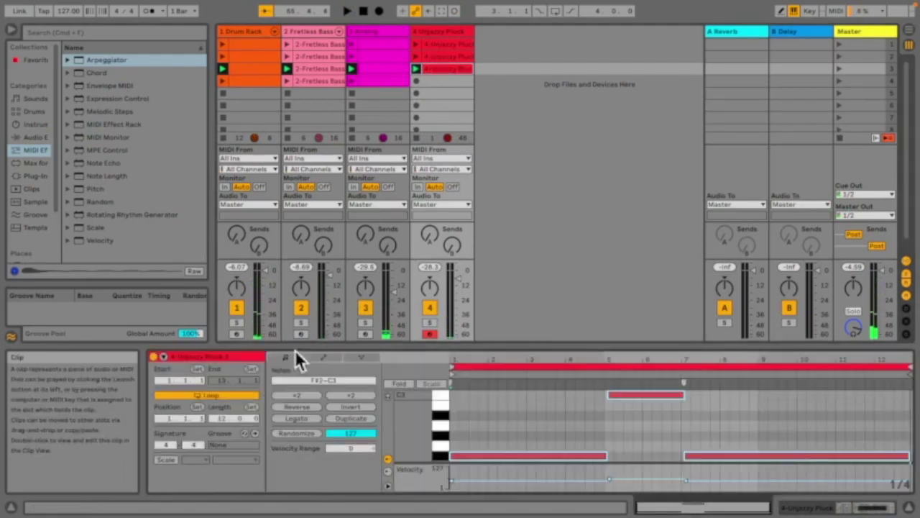
drag(461, 413, 758, 374)
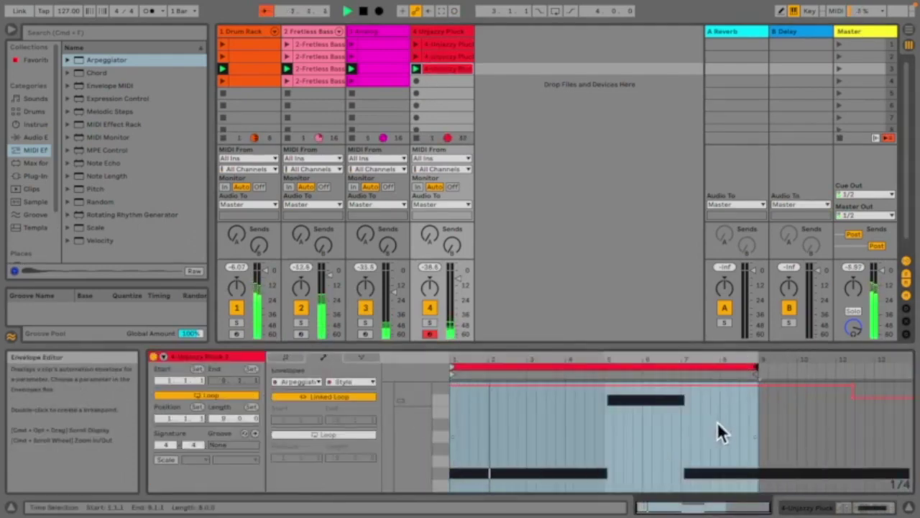
click(454, 274)
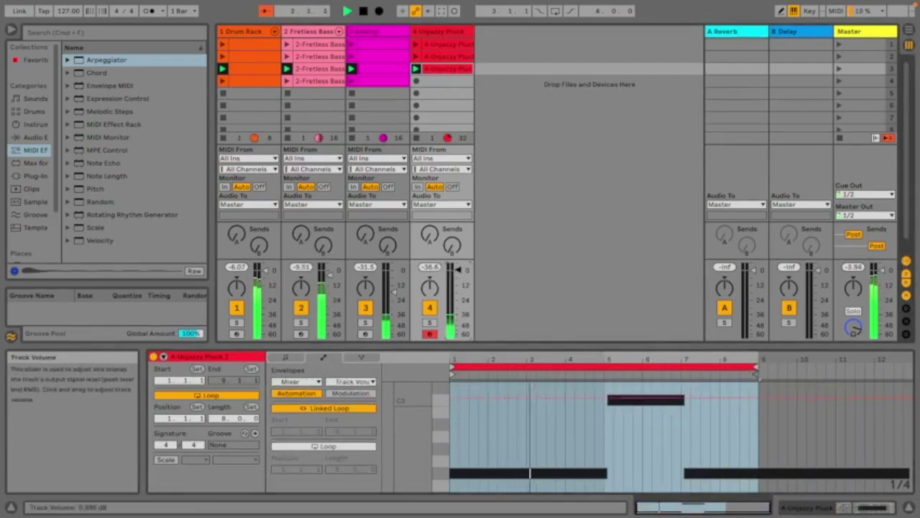
drag(457, 273, 457, 270)
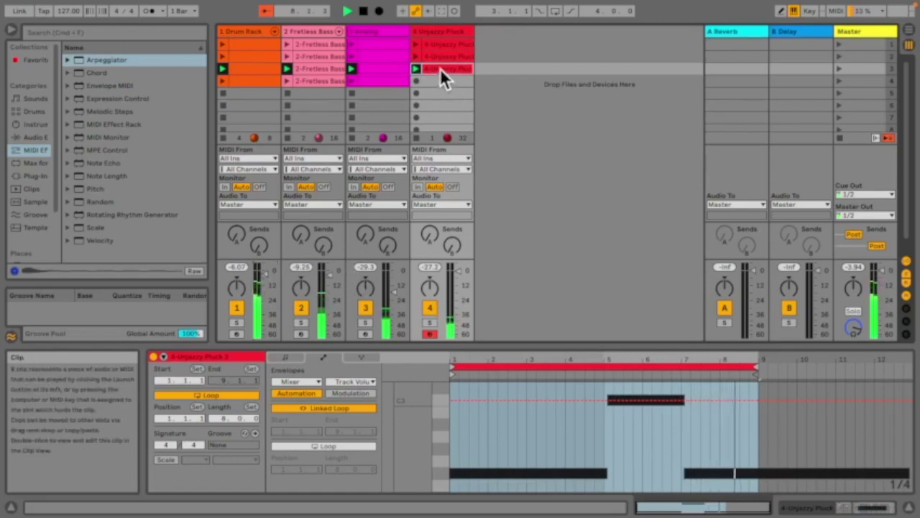
Step: Delete the scene 3 Unjazzy Pluck clip and record a new take into that slot
key(Delete)
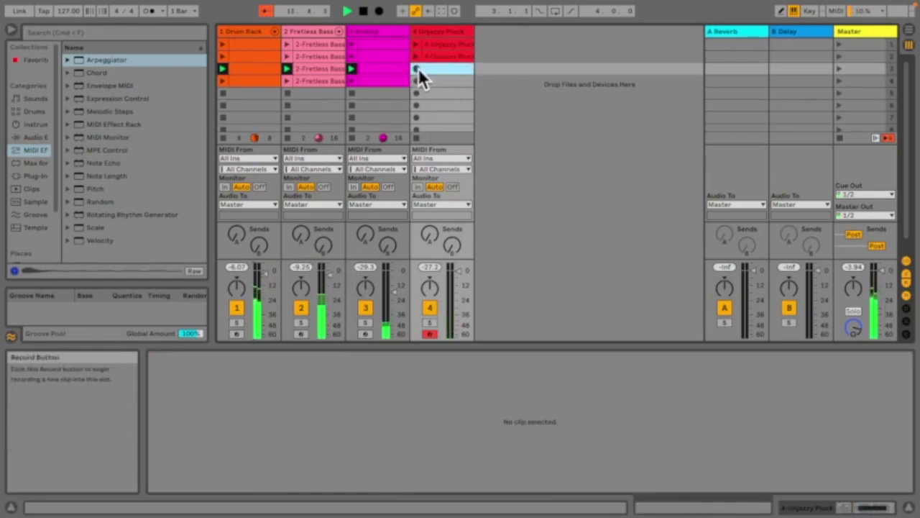
click(417, 69)
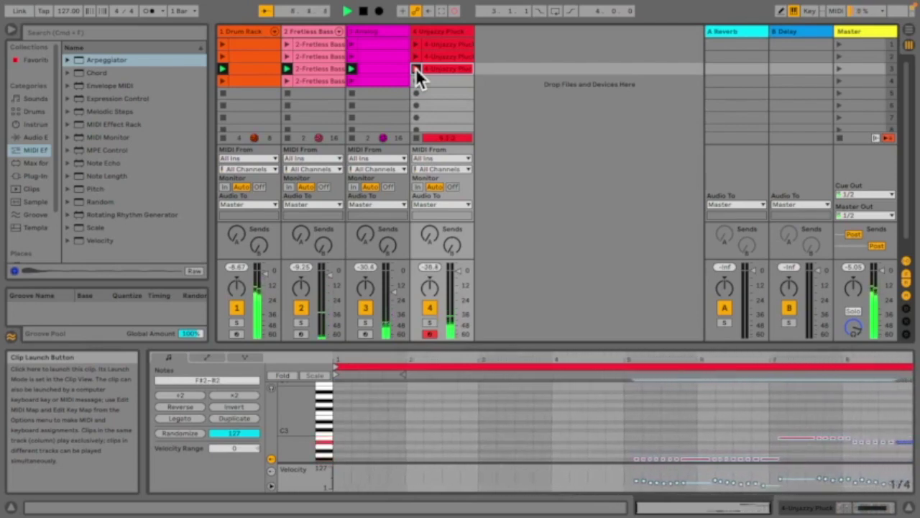
click(416, 68)
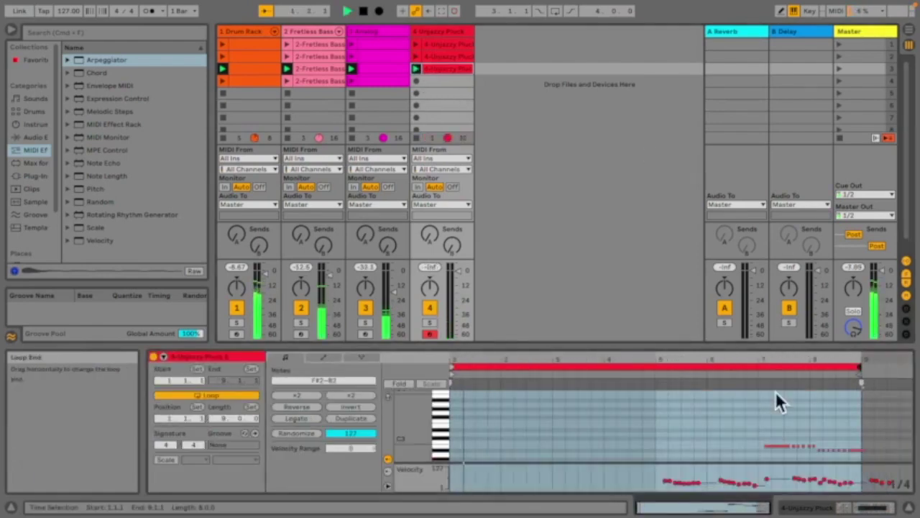
Step: Set the new scene 3 clip's loop to 4 bars starting at 5.1.1 and shift all its notes to the loop start
drag(483, 363, 653, 374)
scroll(836, 452, up, 2)
click(826, 421)
key(super+a)
scroll(665, 410, up, 5)
drag(665, 437, 644, 437)
scroll(643, 437, right, 3)
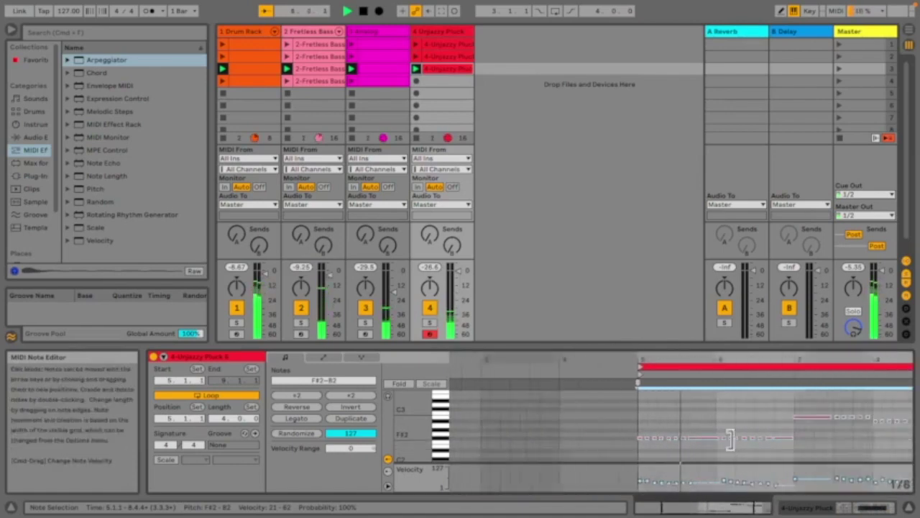
Step: Launch scene 4 and record a clip into the scene 4 Unjazzy Pluck slot
click(839, 81)
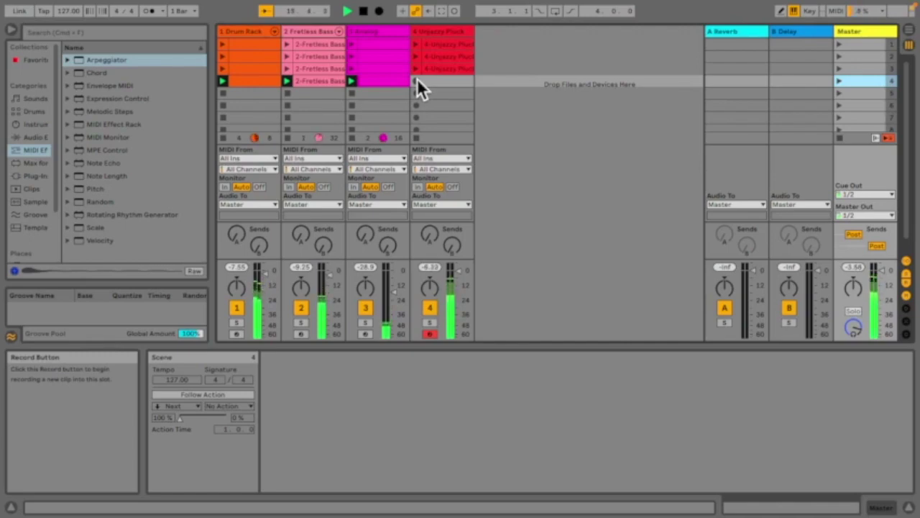
click(417, 79)
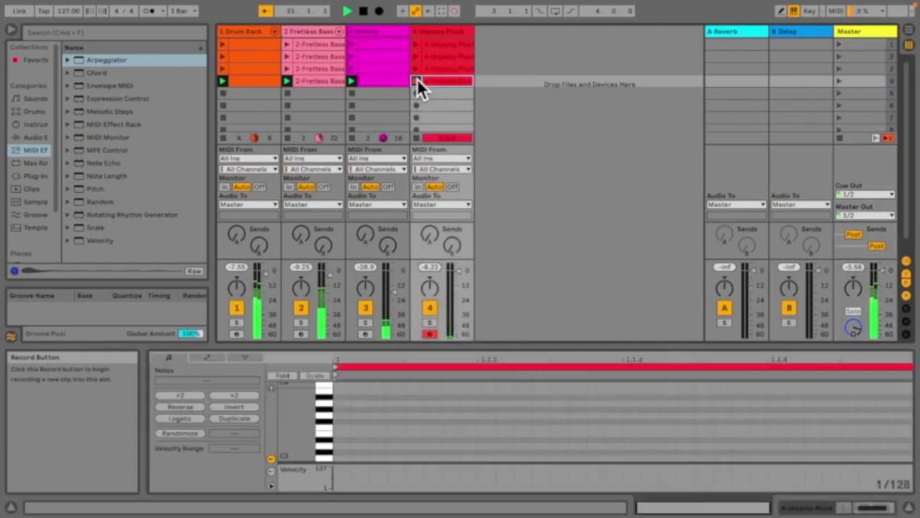
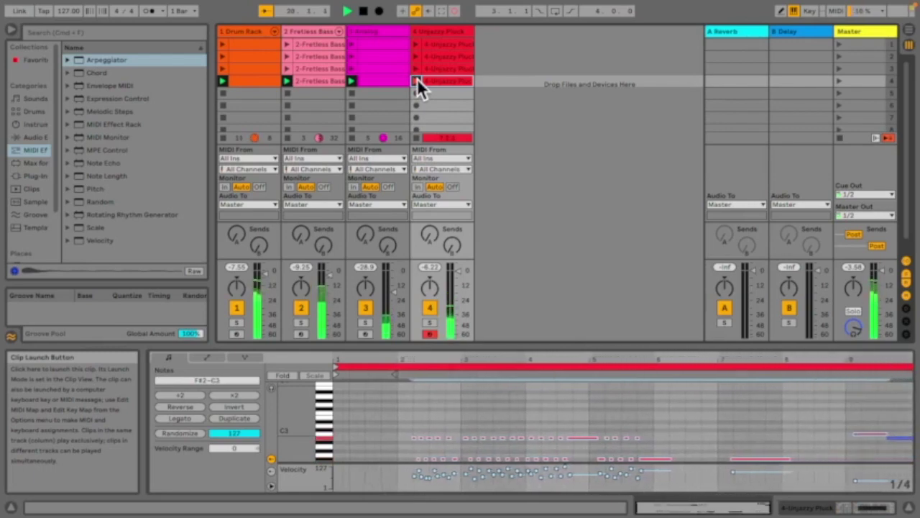
click(417, 80)
Step: Move the scene 4 Unjazzy Pluck clip's loop start to 2.1.1
scroll(570, 407, down, 2)
drag(452, 368, 504, 368)
scroll(519, 386, up, 4)
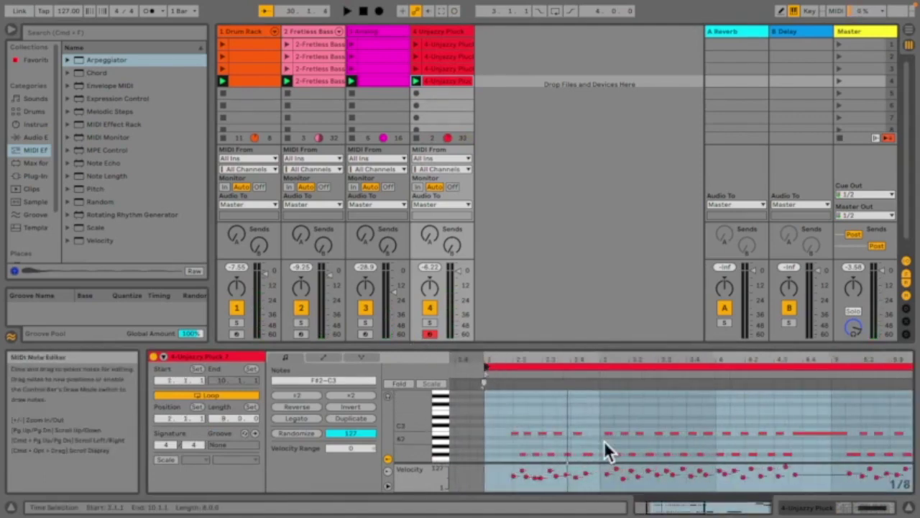
Step: Shift the arpeggiated notes of the scene 4 Unjazzy Pluck clip to start exactly at 2.1.1, and restart playback
scroll(604, 440, down, 2)
scroll(851, 428, down, 2)
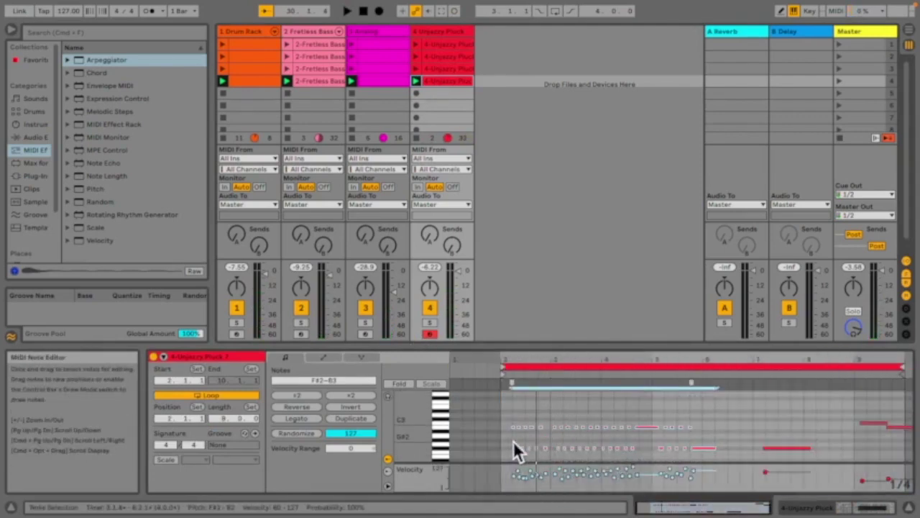
scroll(513, 441, up, 1)
click(493, 429)
drag(498, 417, 703, 447)
scroll(502, 430, up, 5)
scroll(501, 436, left, 5)
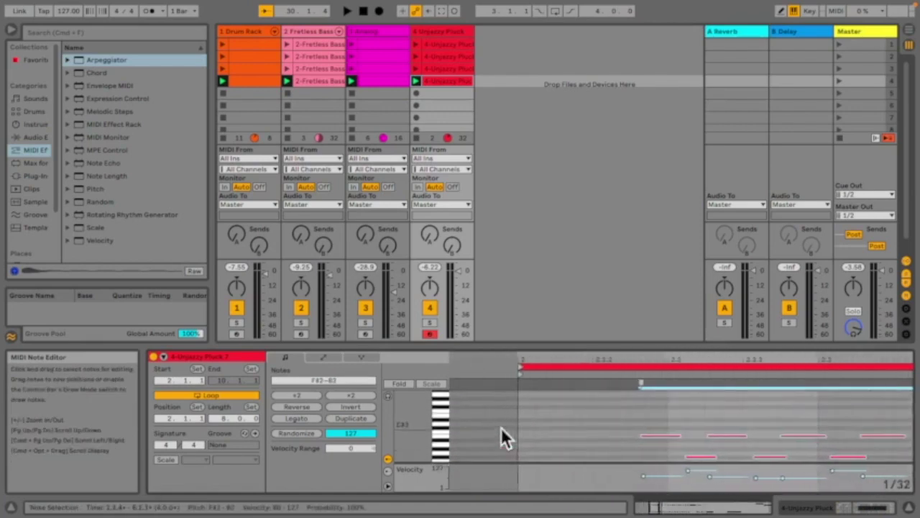
key(space)
scroll(538, 435, down, 3)
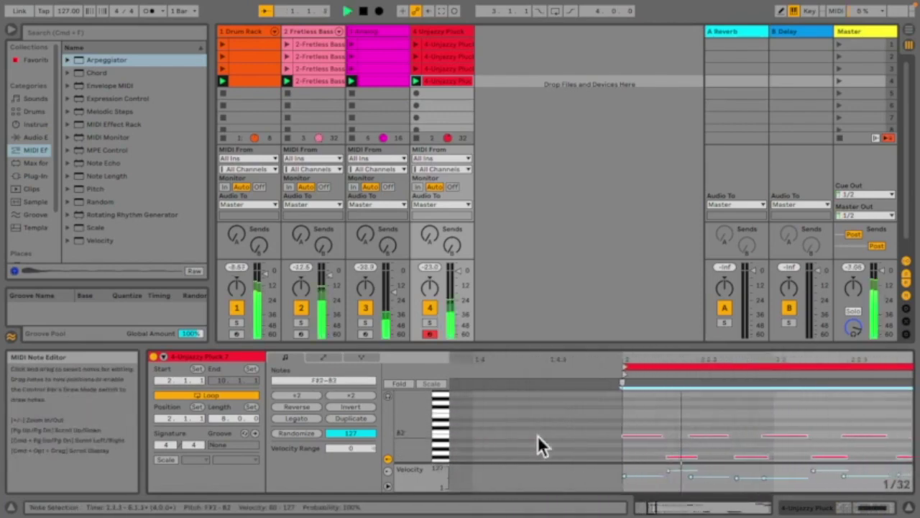
scroll(538, 435, left, 3)
scroll(612, 409, down, 3)
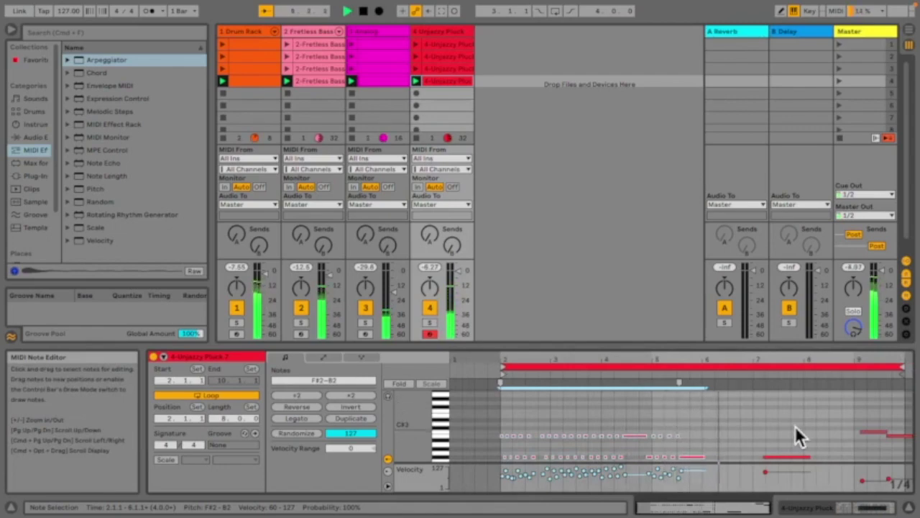
Step: Shorten the scene 4 Unjazzy Pluck clip's loop to 4 bars and set the track volume to -6.0 dB
drag(900, 366, 704, 360)
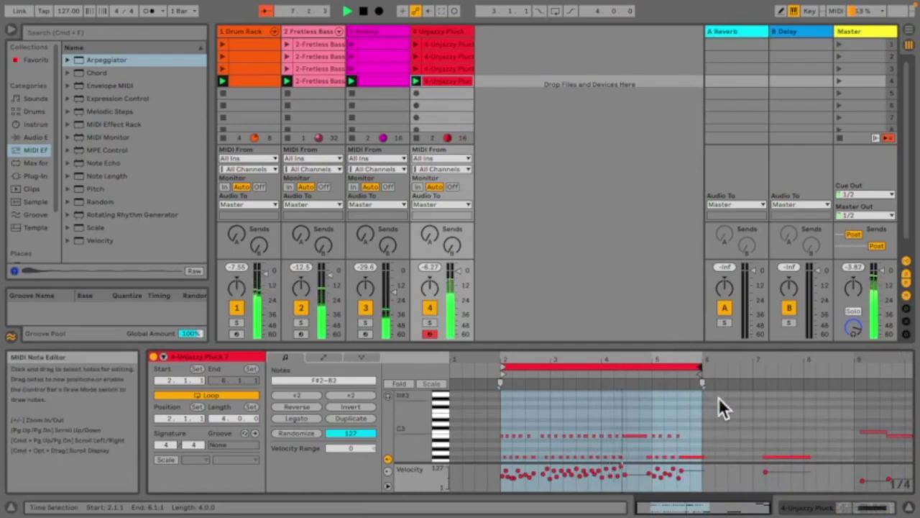
scroll(711, 443, down, 2)
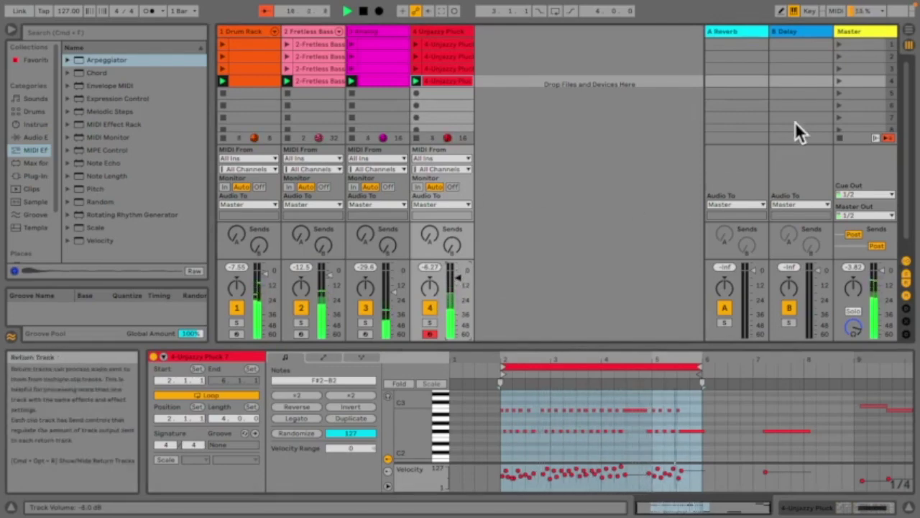
Step: Play back scenes 1 and 2 in turn and lower the Fretless Bass track volume slightly
click(836, 43)
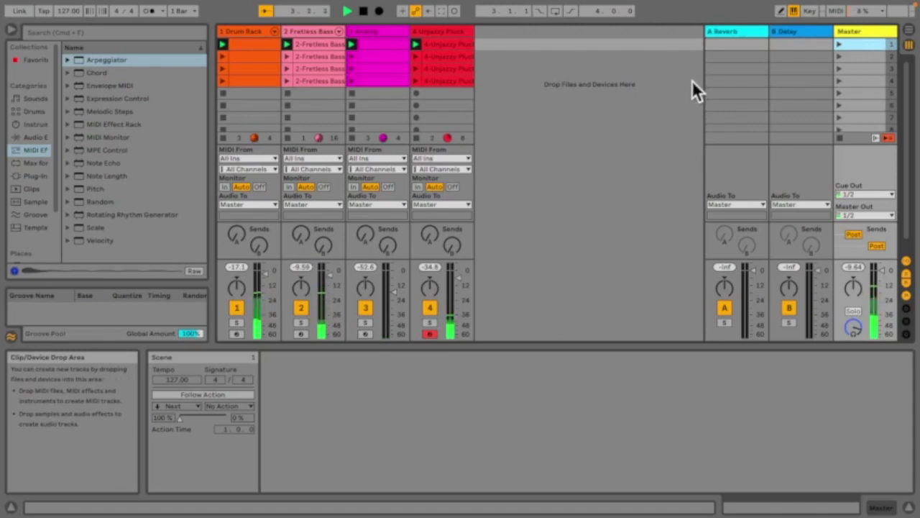
click(838, 56)
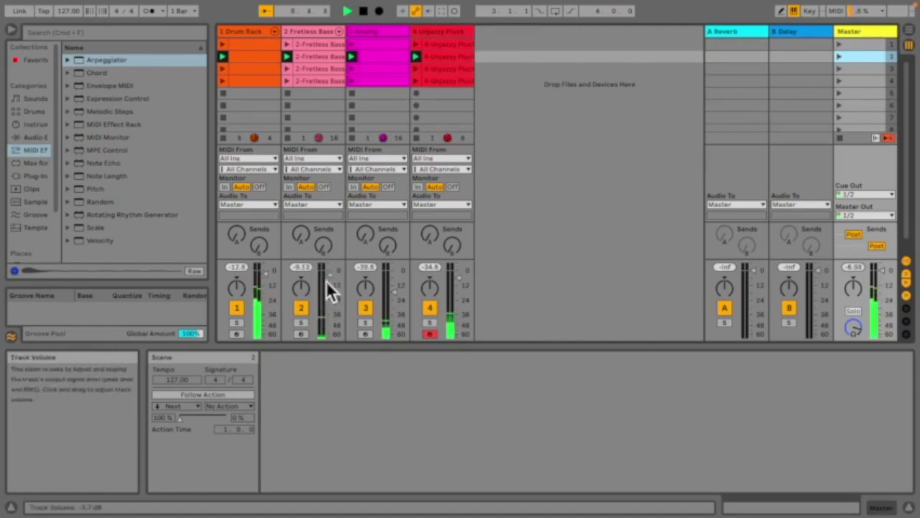
drag(327, 282, 328, 281)
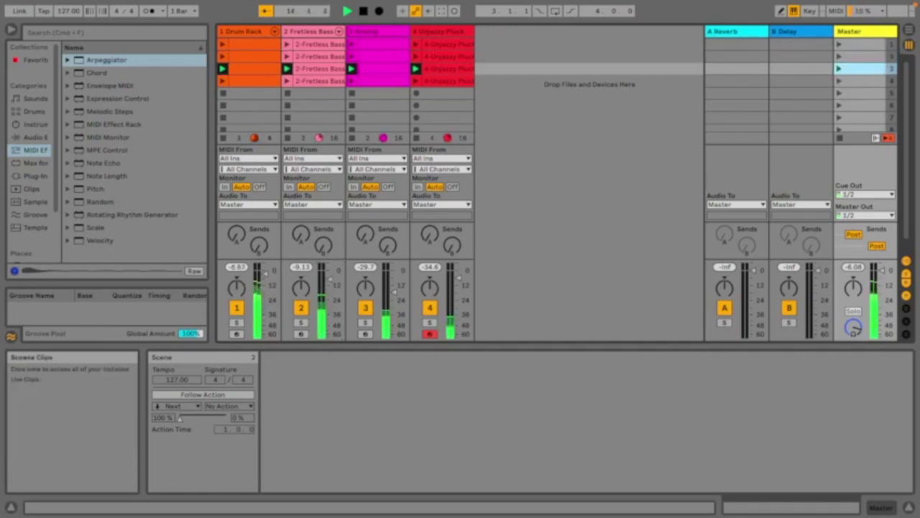
Step: Browse the sample library and check the Drum Rack's pads and its scene 2 and 3 clips
click(34, 201)
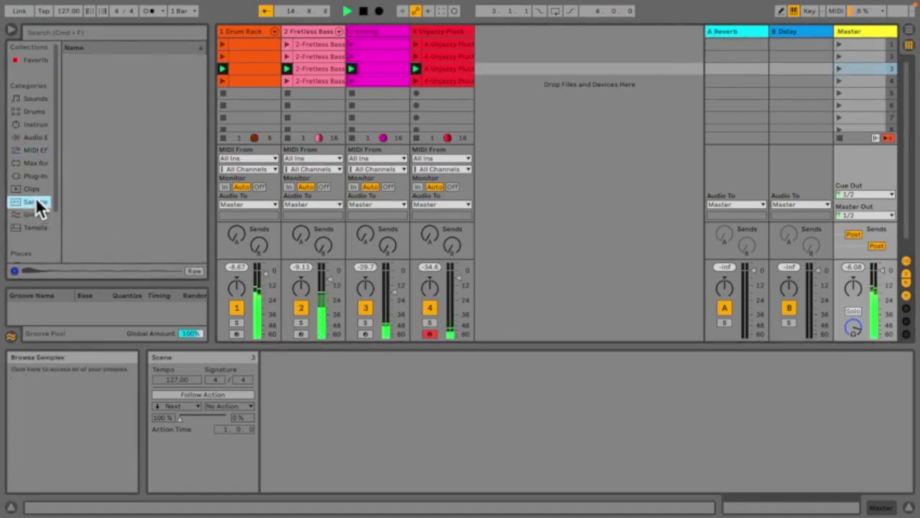
scroll(91, 209, down, 5)
scroll(91, 210, down, 8)
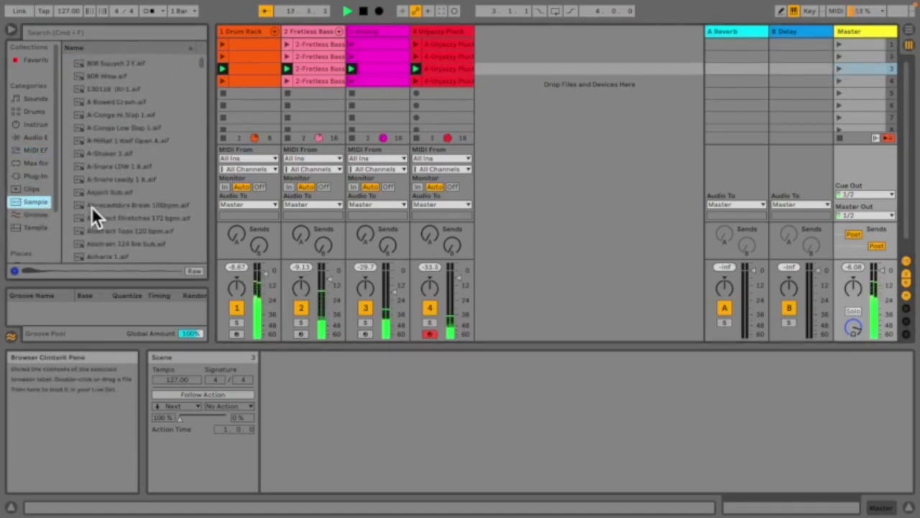
scroll(91, 206, up, 2)
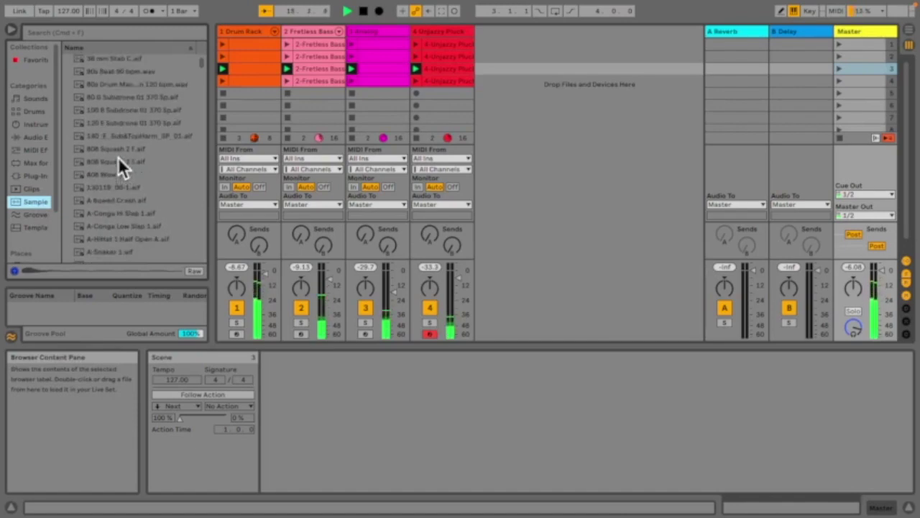
double_click(254, 32)
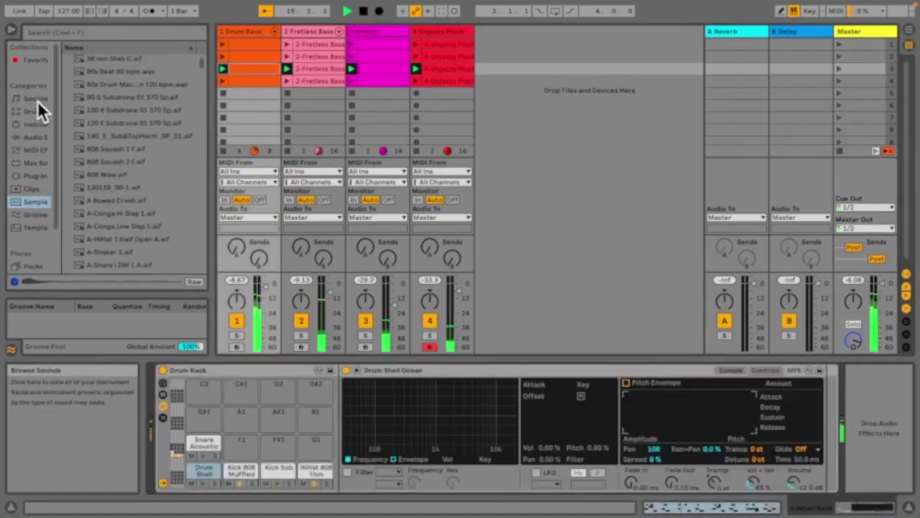
click(254, 69)
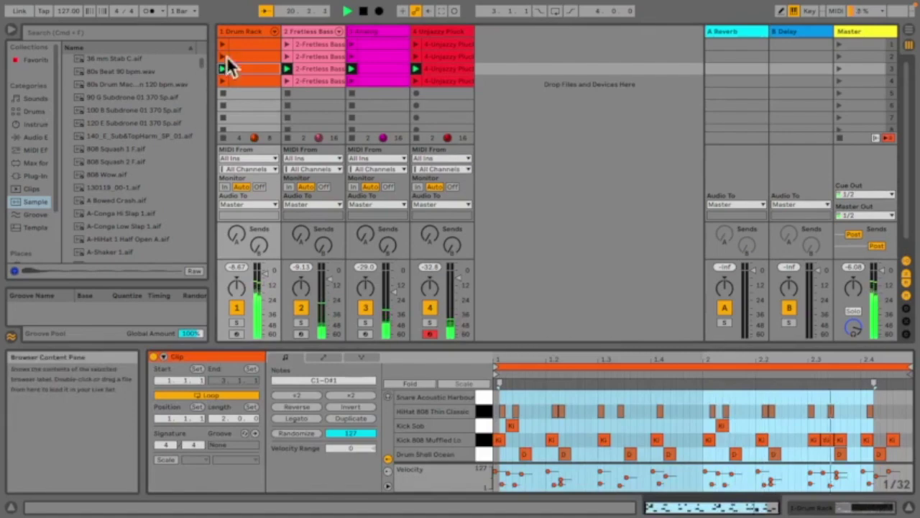
click(245, 32)
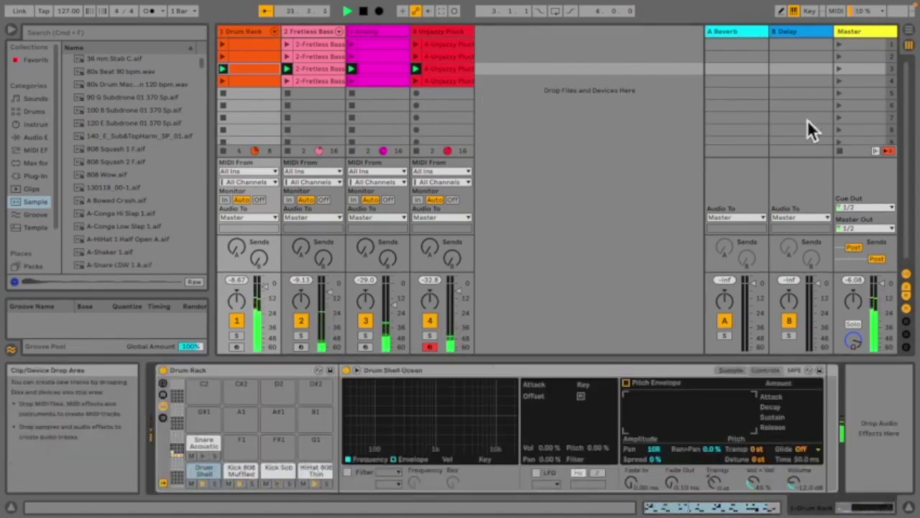
click(237, 57)
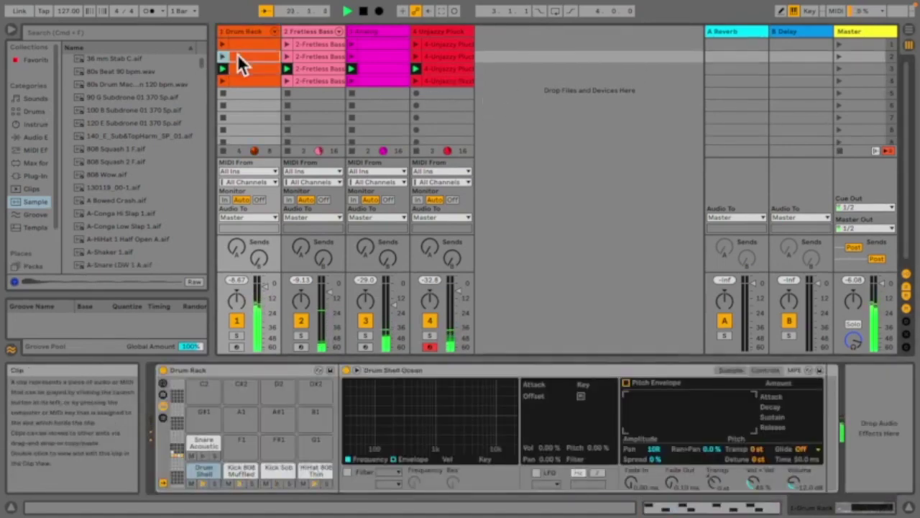
Step: Launch scene 1, select its drum clip and search the browser for splash
click(844, 48)
click(239, 43)
click(143, 33)
text(splash)
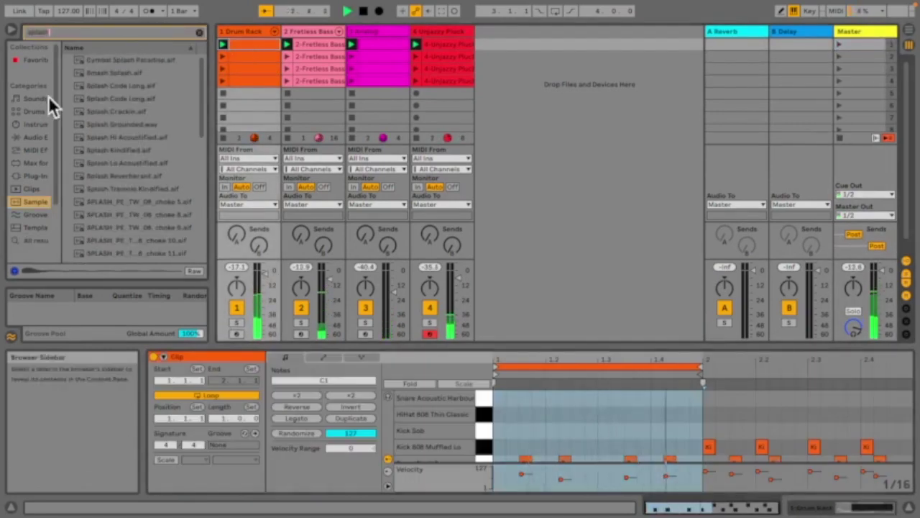
Step: Load Cymbal Splash Paradise.aif from the cymbal drum hits onto the Drum Rack's F1 pad
click(36, 111)
click(232, 32)
click(76, 73)
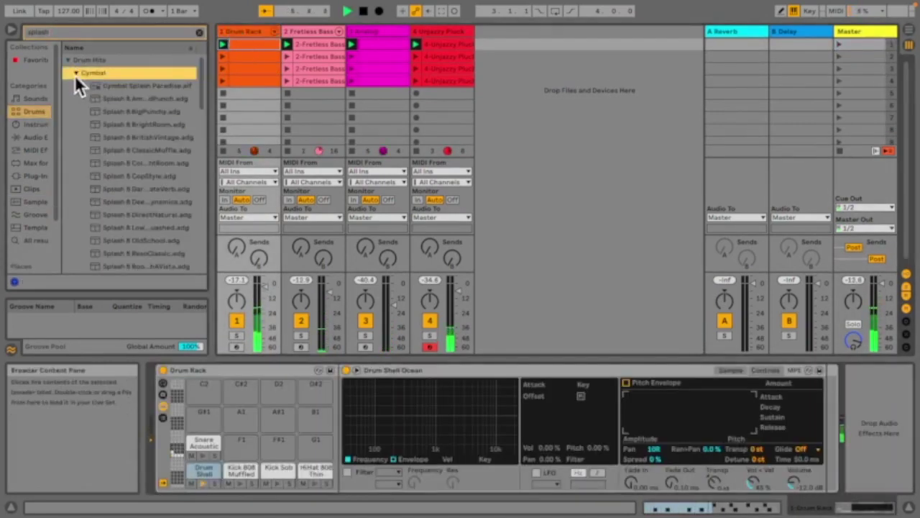
click(107, 86)
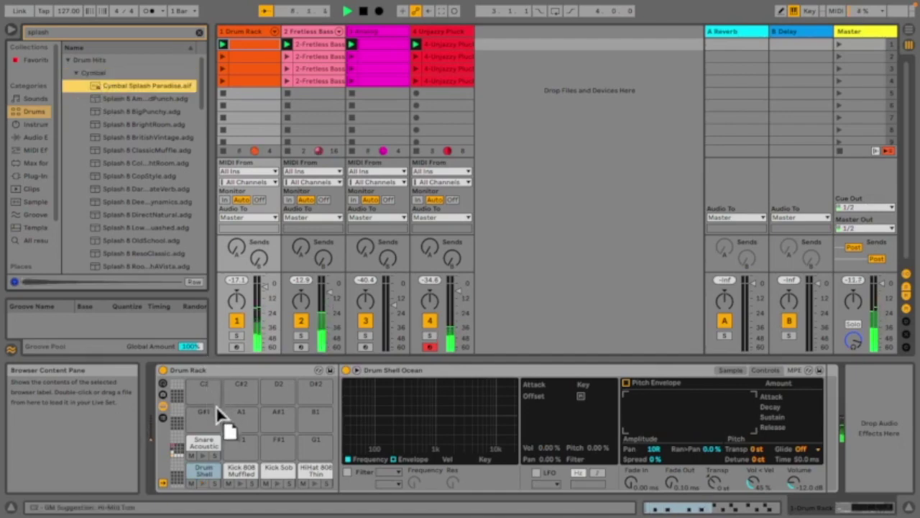
drag(216, 406, 241, 440)
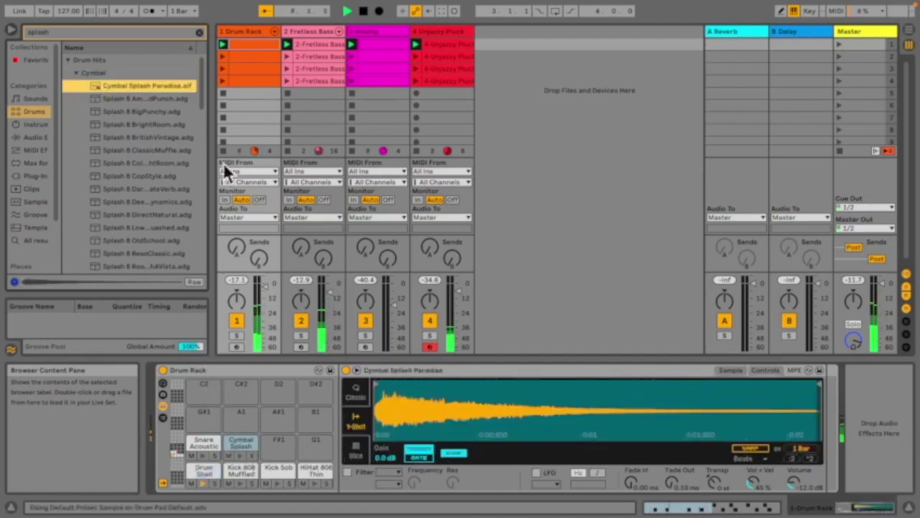
Step: Duplicate the scene 1 drum clip's loop to 4 bars and draw a Cymbal Splash Paradise note at its start
click(253, 43)
click(781, 11)
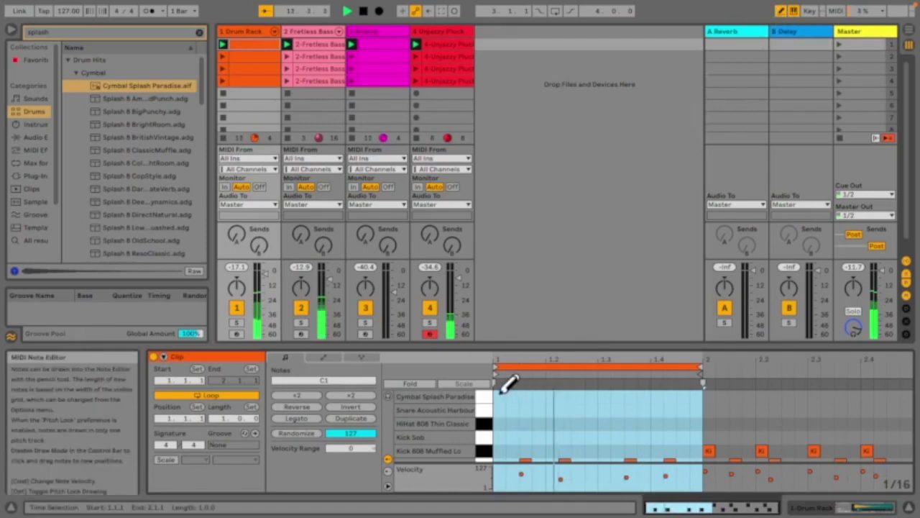
right_click(561, 368)
click(575, 376)
key(super+d)
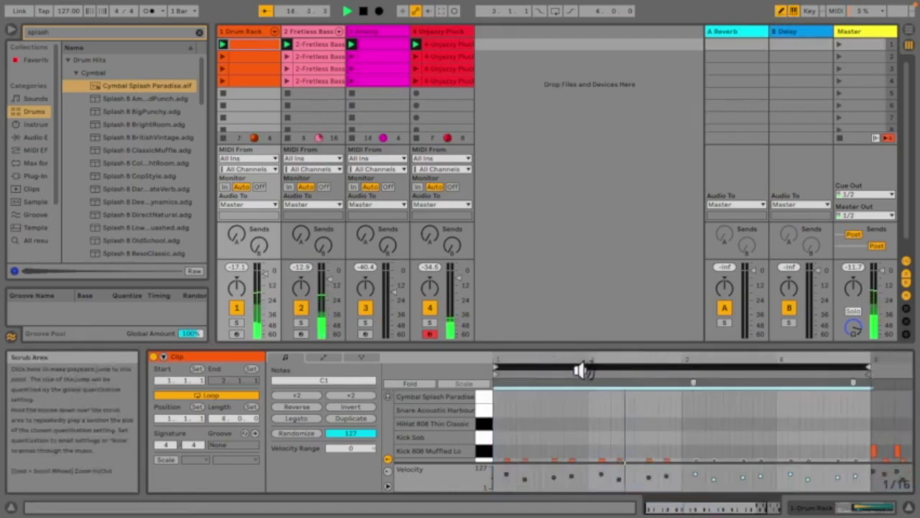
click(503, 382)
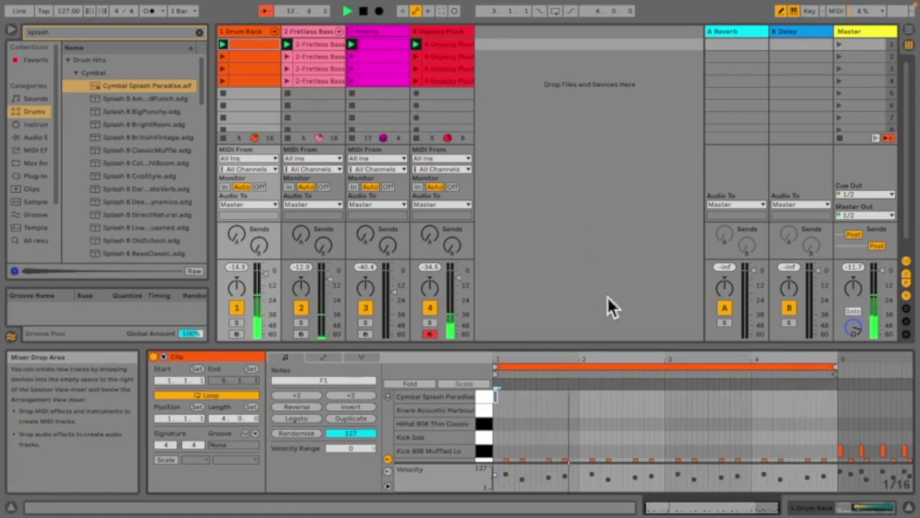
Step: Extend the scene 2 drum clip by duplicating its loop, and launch scene 2
click(263, 57)
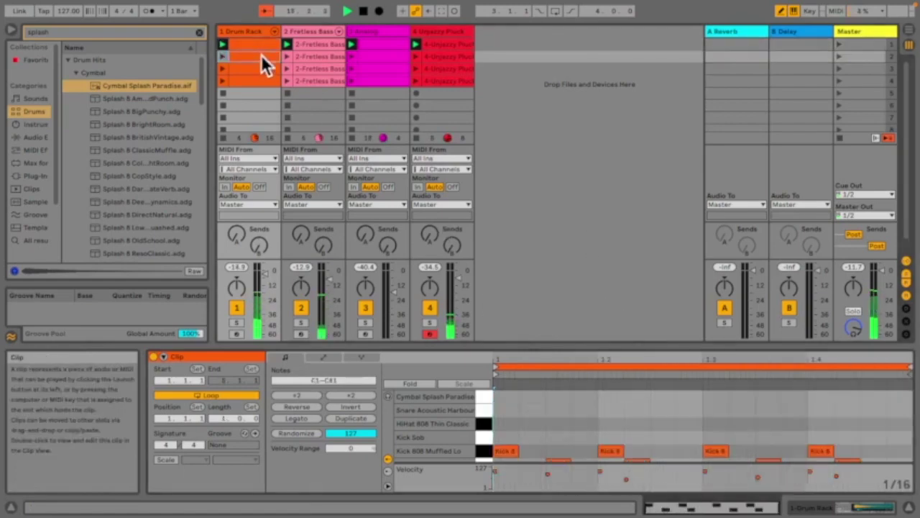
click(504, 397)
click(516, 395)
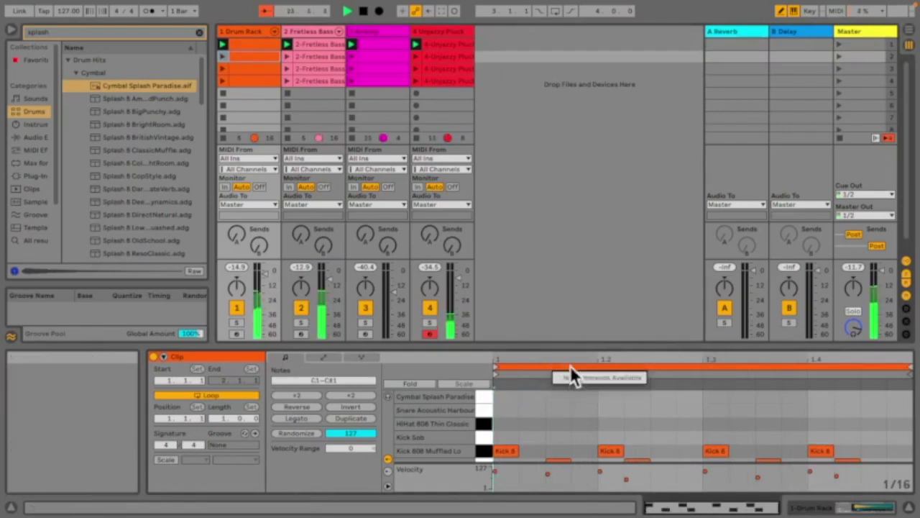
scroll(570, 365, down, 3)
scroll(579, 367, down, 3)
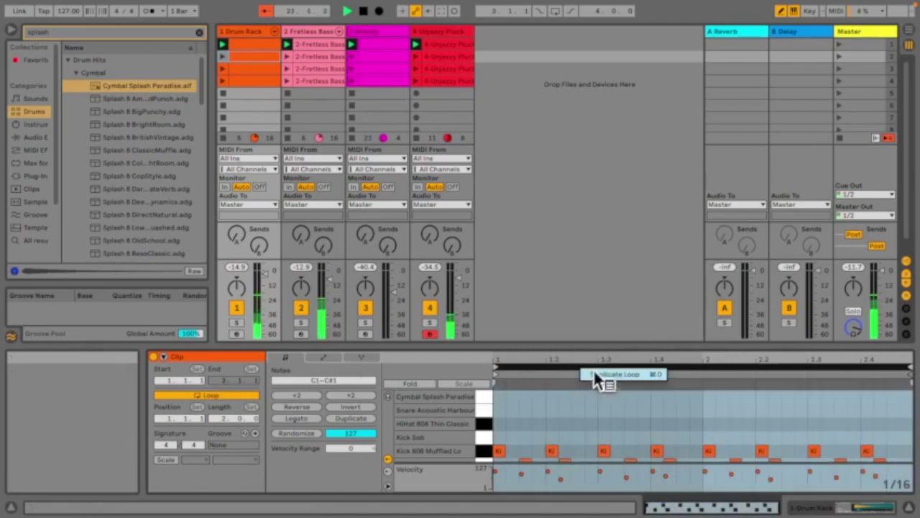
click(841, 56)
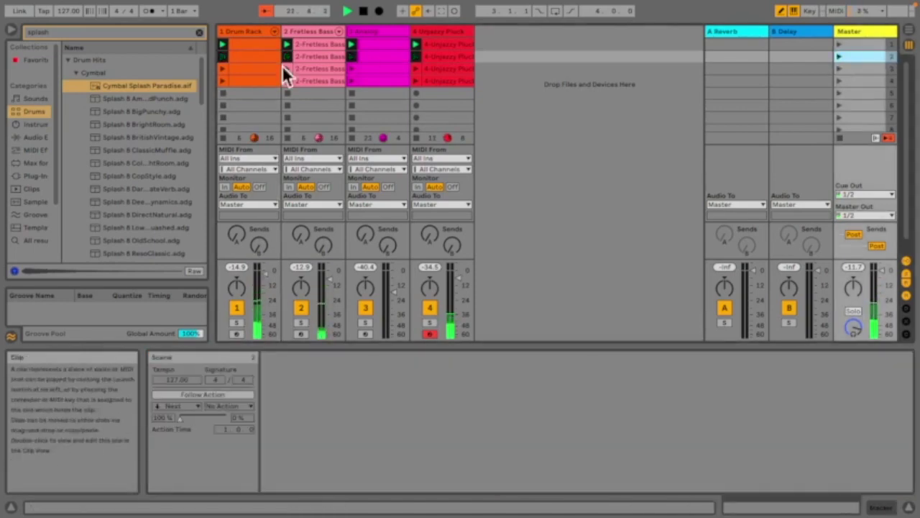
Step: Duplicate the scene 3 drum clip's loop to 4 bars and draw a Cymbal Splash Paradise note at its start
click(277, 69)
scroll(556, 366, down, 3)
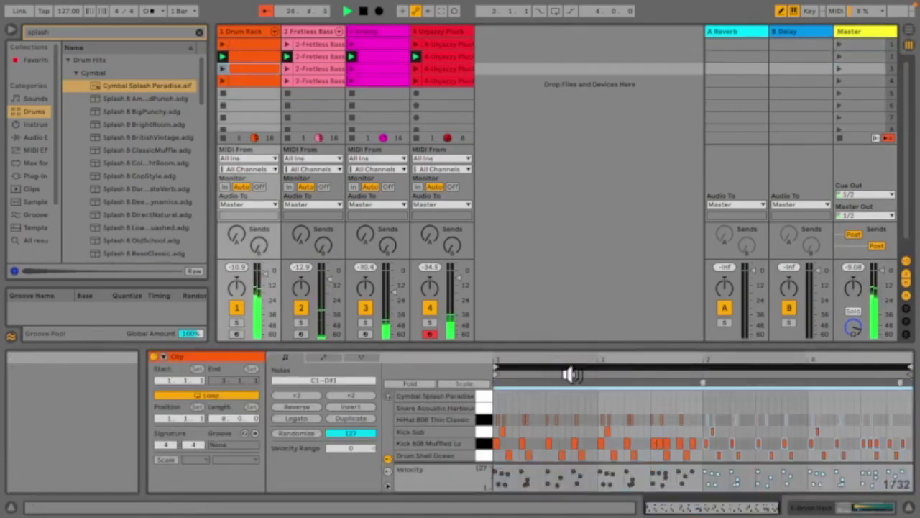
click(506, 381)
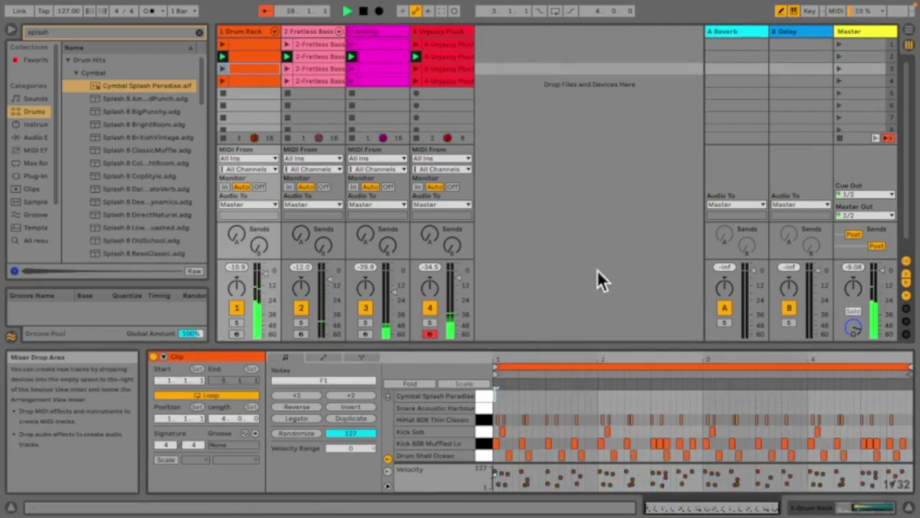
Step: Adjust the opening splash note's velocity in the drum clips of scenes 1 to 3, and draw a splash note at the start of scene 4's clip
click(260, 46)
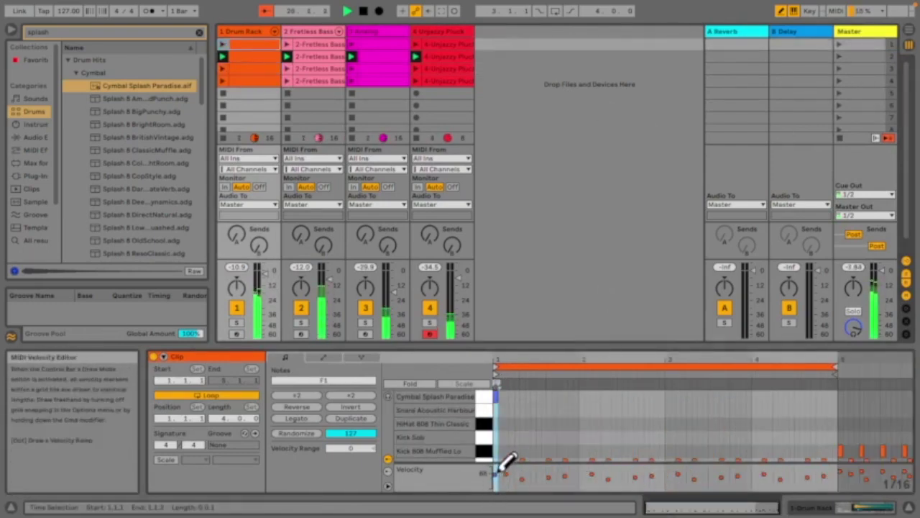
click(248, 57)
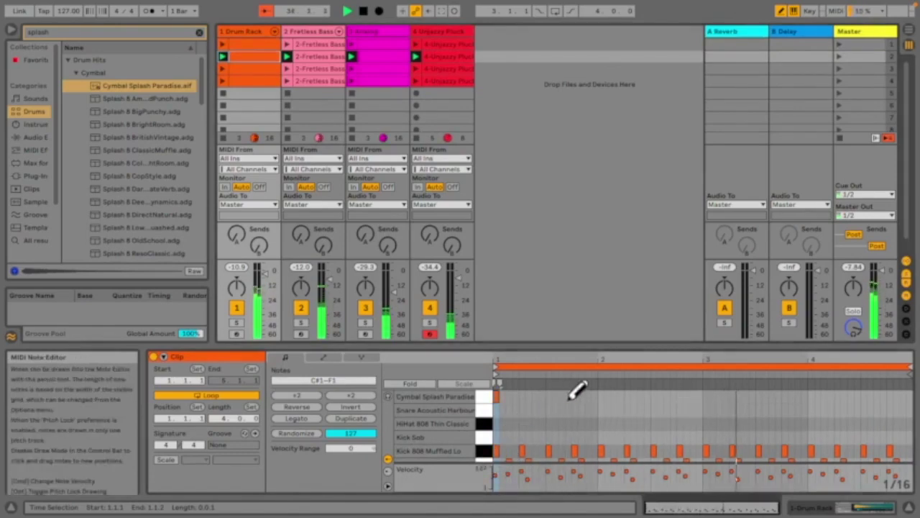
click(261, 69)
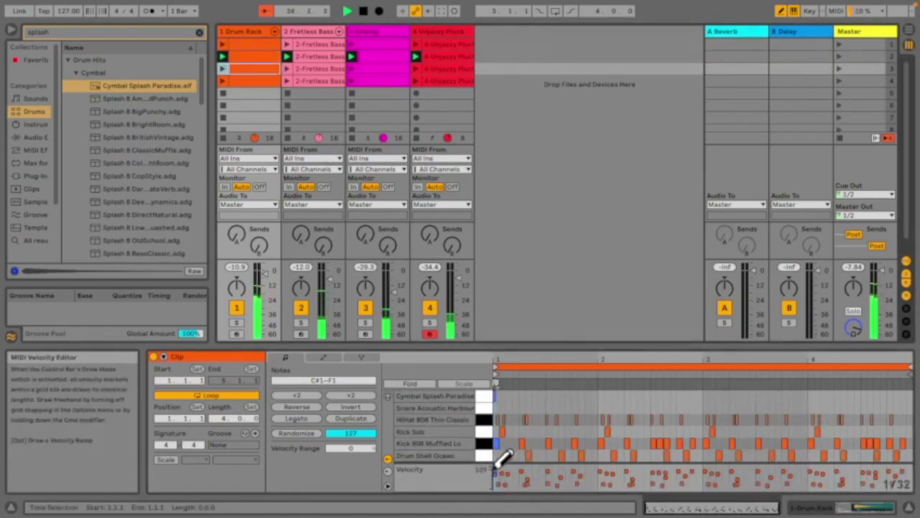
click(251, 81)
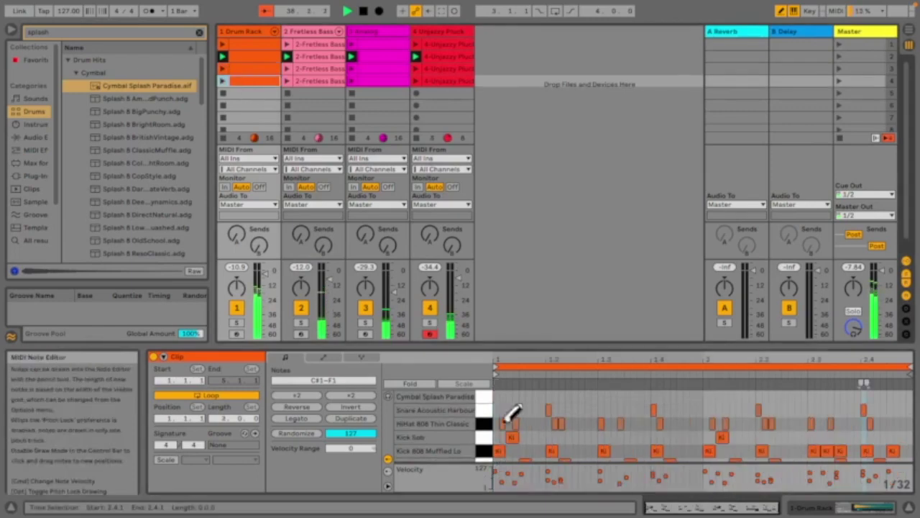
click(496, 395)
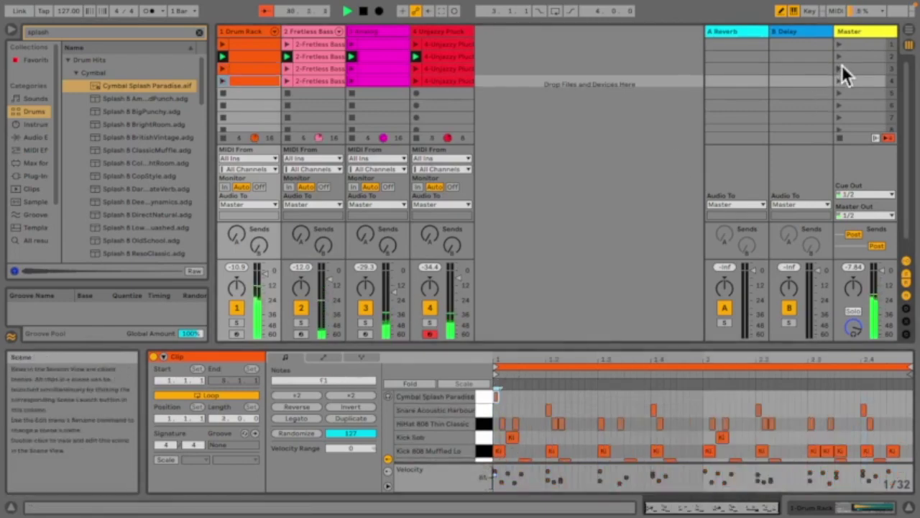
Step: Enable the low-pass filter on the Drum Rack's Cymbal Splash Paradise sample and lower its cutoff frequency
double_click(242, 35)
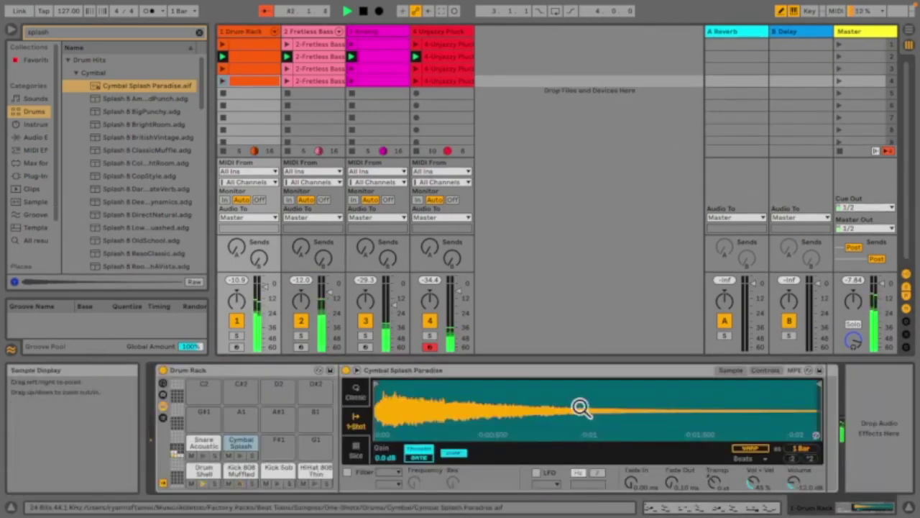
click(767, 370)
click(655, 448)
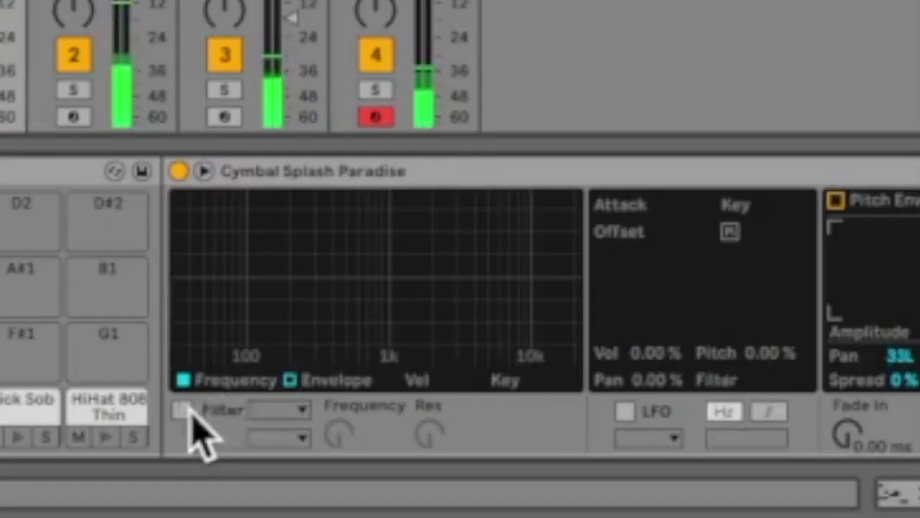
click(348, 472)
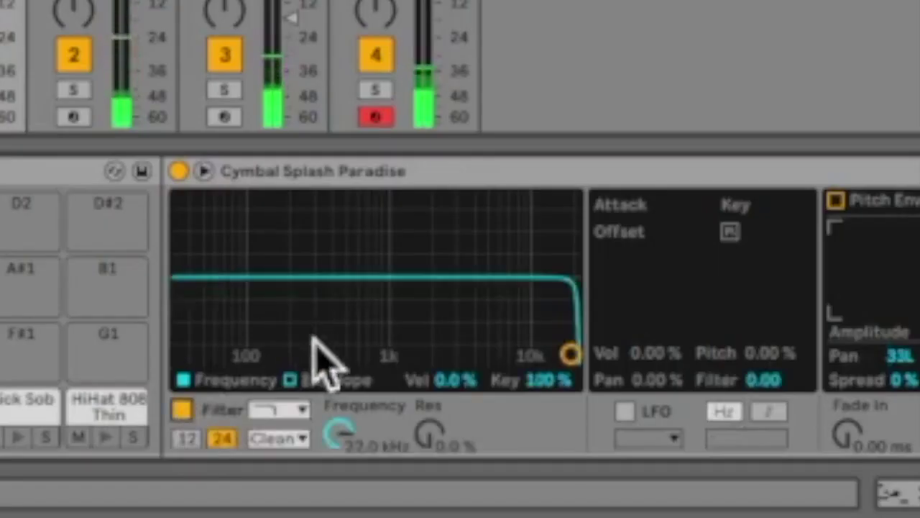
drag(570, 354, 509, 307)
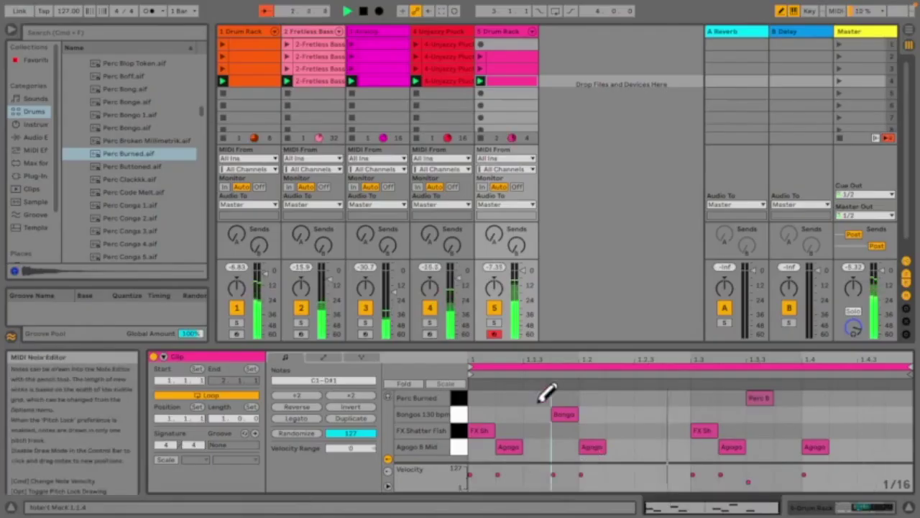
Step: Add a Perc Burned note at 1.1.3 in the scene 4 percussion clip and lower the Agogo notes' velocities
double_click(539, 395)
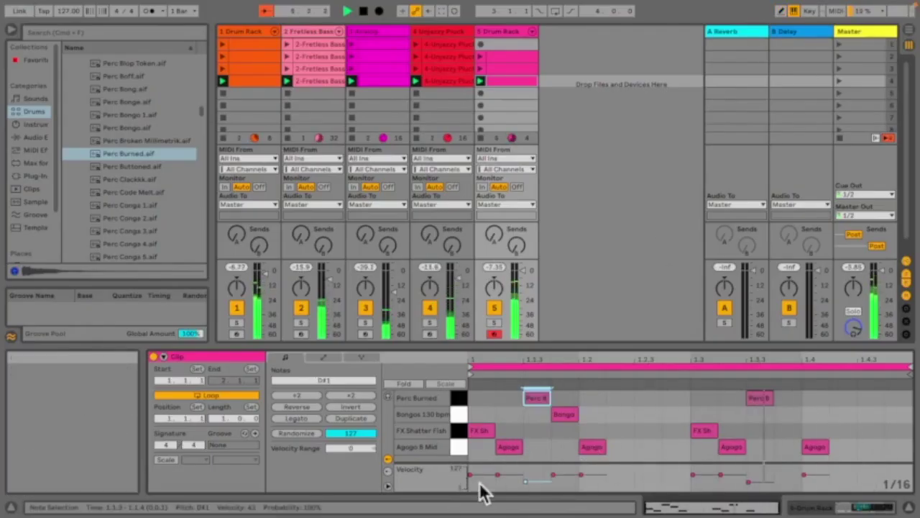
click(580, 475)
click(807, 478)
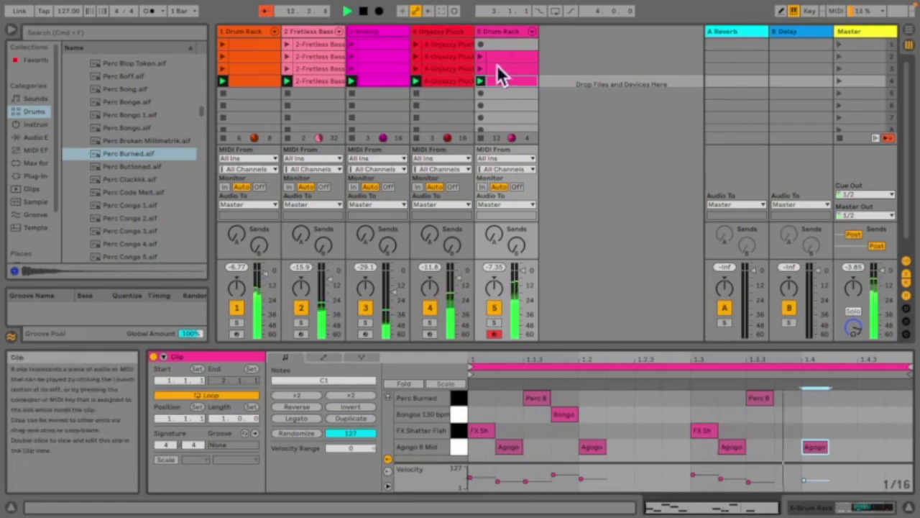
Step: Move the percussion Drum Rack track directly after the main Drum Rack track and rename it Misc Perc
drag(440, 16, 312, 33)
right_click(312, 33)
click(345, 84)
text(Misc Perc)
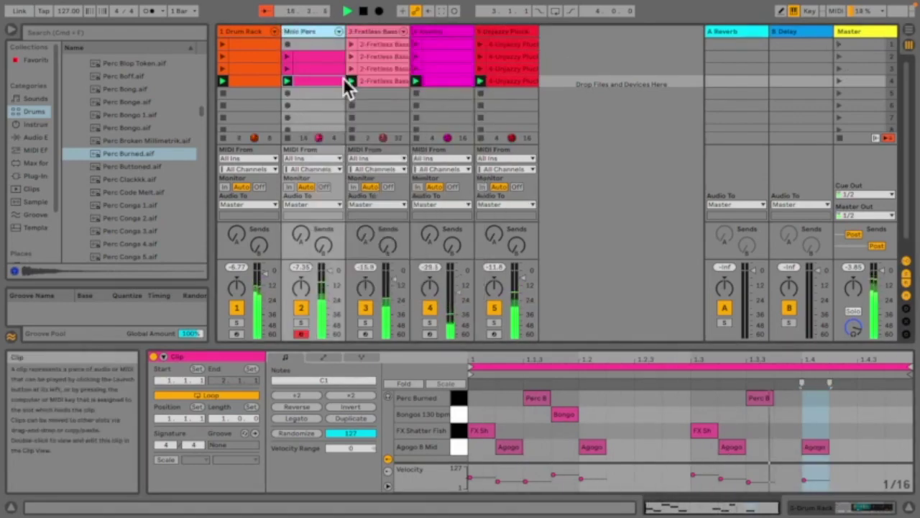
Step: Rename the first Drum Rack track as Main drums
right_click(266, 31)
click(299, 82)
text(Main drums)
key(Return)
Step: Rename the Fretless Bass track as Bass and the Analog track as Pad
right_click(361, 30)
click(396, 84)
text(Bass)
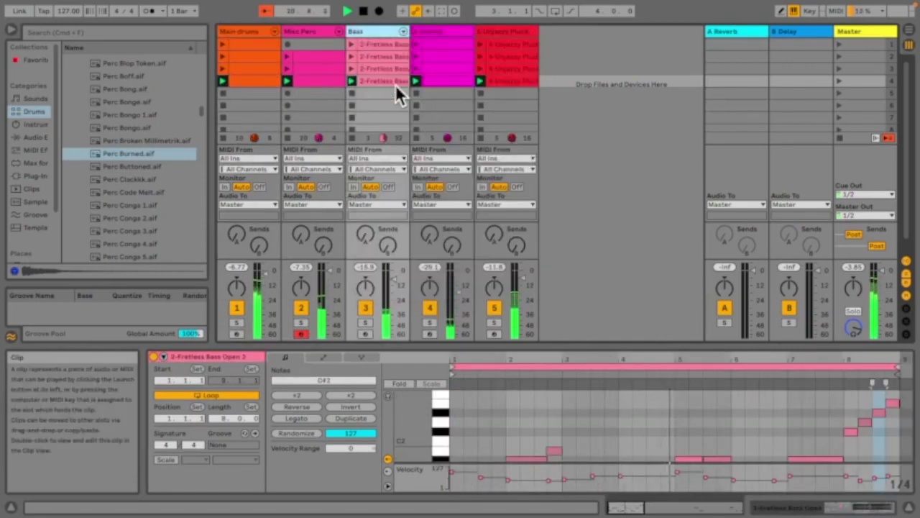
right_click(438, 31)
click(469, 85)
right_click(437, 33)
click(465, 85)
text(Perc)
Step: Rename the Unjazzy Pluck track as Arp Pluck
right_click(492, 29)
click(521, 84)
text(Arp Pluck)
key(Return)
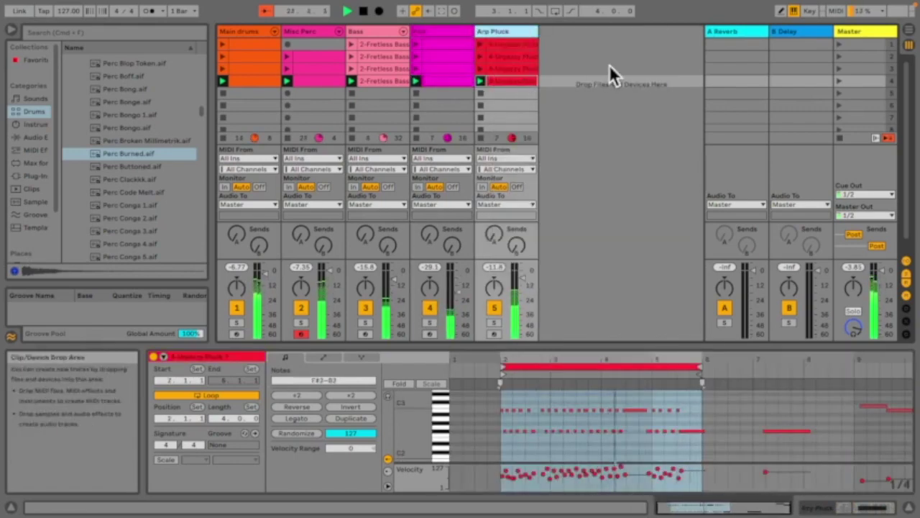
Step: Rename the first drum track as Main Drums with both words capitalised
right_click(257, 33)
click(298, 81)
text(Main Drums)
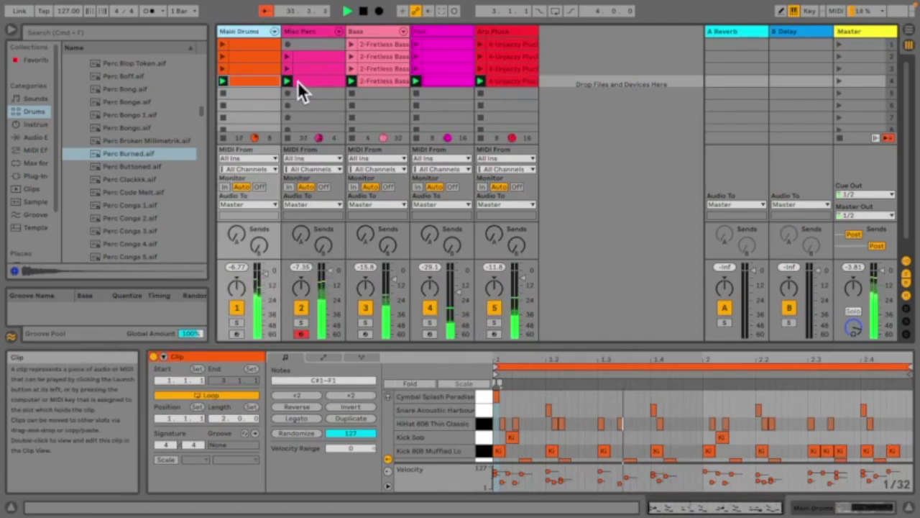
Step: Copy Main Drums, Bass, Pad and Arp Pluck clips from earlier scenes into scene 5, leaving Misc Perc empty, and launch the scene
double_click(438, 91)
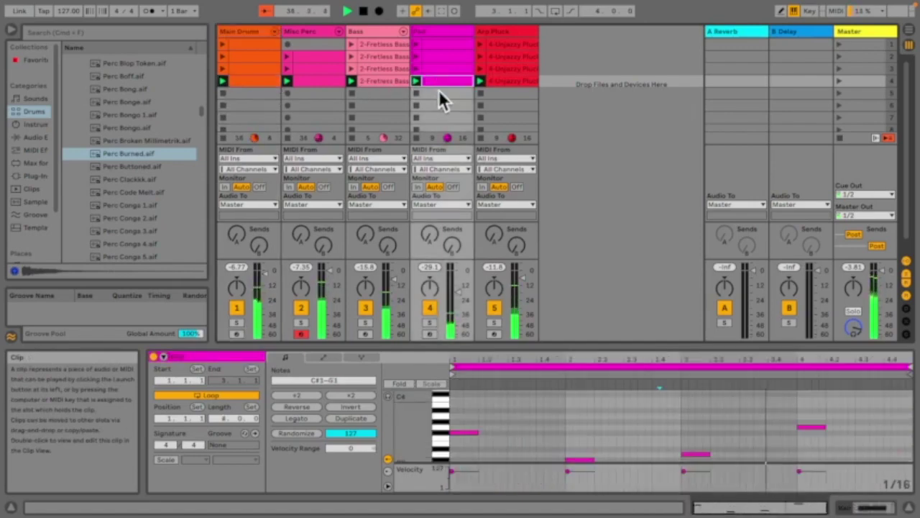
click(390, 79)
key(Down)
drag(389, 45, 382, 92)
drag(262, 56, 259, 92)
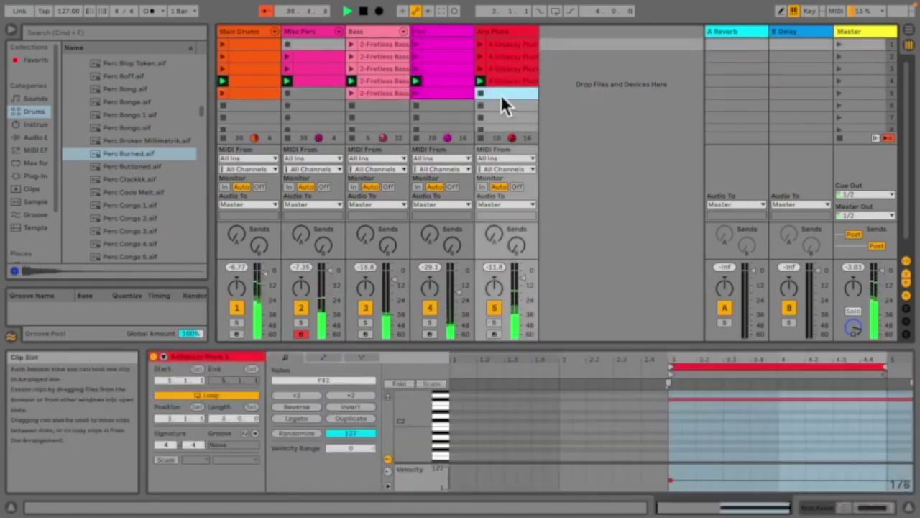
click(841, 92)
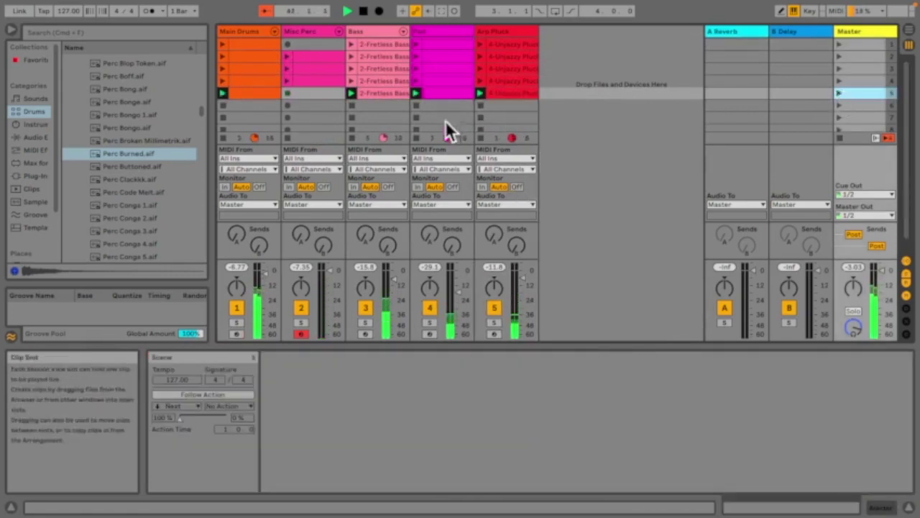
Step: Copy scenes 2, 3 and 4 into scenes 6, 7 and 8
click(864, 57)
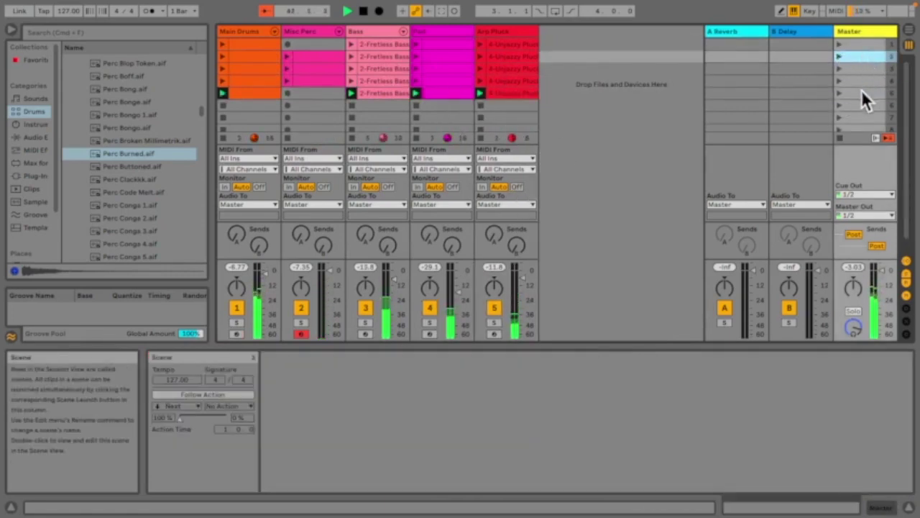
click(861, 89)
key(ctrl+d)
click(854, 66)
click(855, 117)
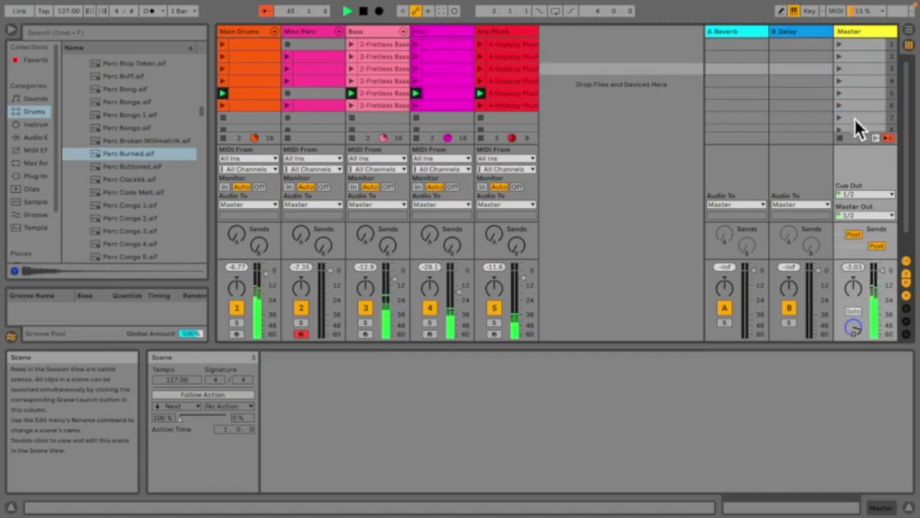
key(super+v)
click(852, 84)
click(867, 127)
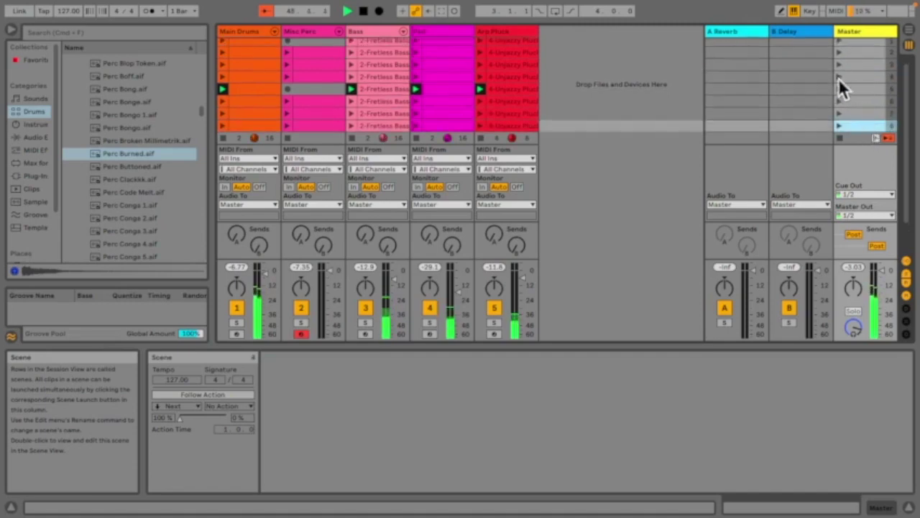
Step: Launch the sixth scene and add a MIDI track after Arp Plucs with an empty clip in that scene's slot
click(839, 99)
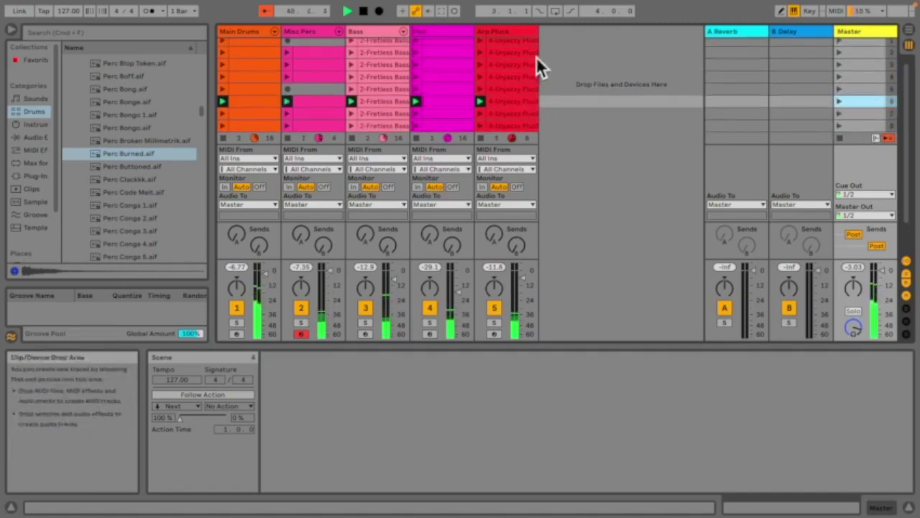
right_click(534, 33)
click(574, 141)
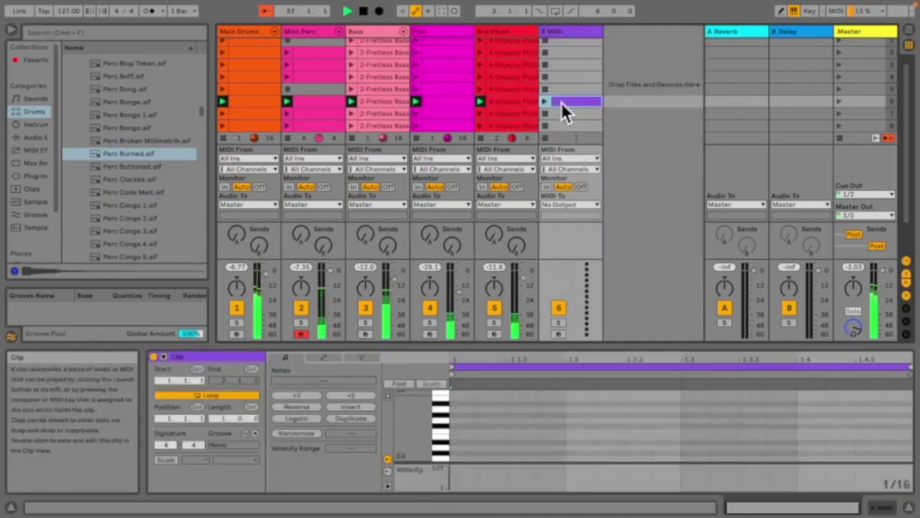
Step: Load the Analog instrument onto the new MIDI track and show its device controls
click(36, 125)
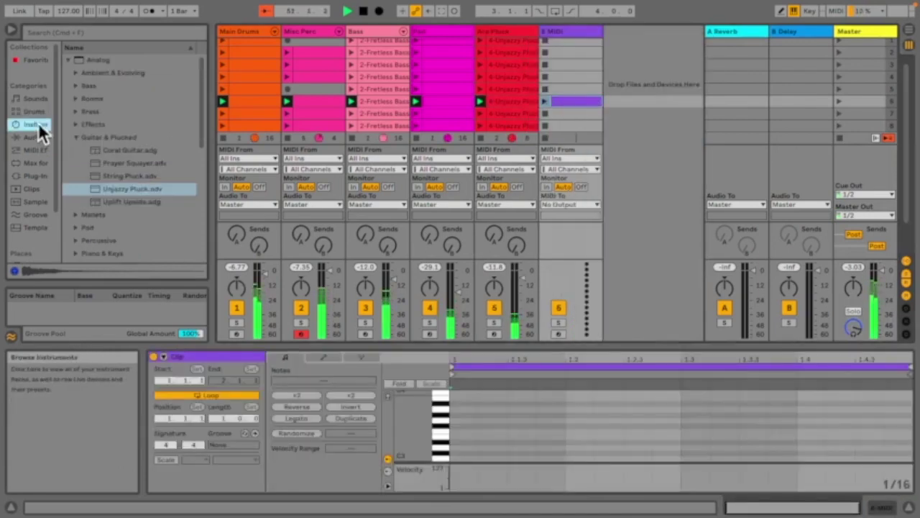
click(66, 59)
right_click(65, 58)
click(57, 57)
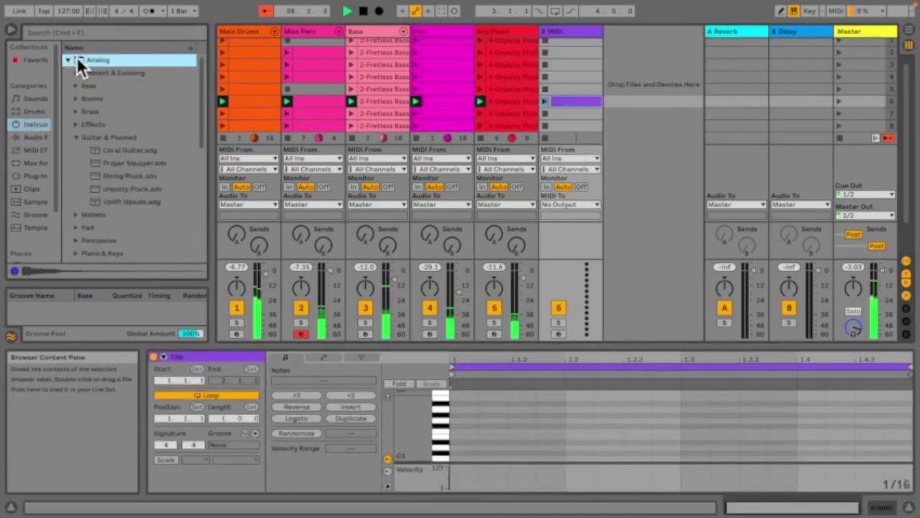
drag(602, 142, 574, 92)
click(578, 100)
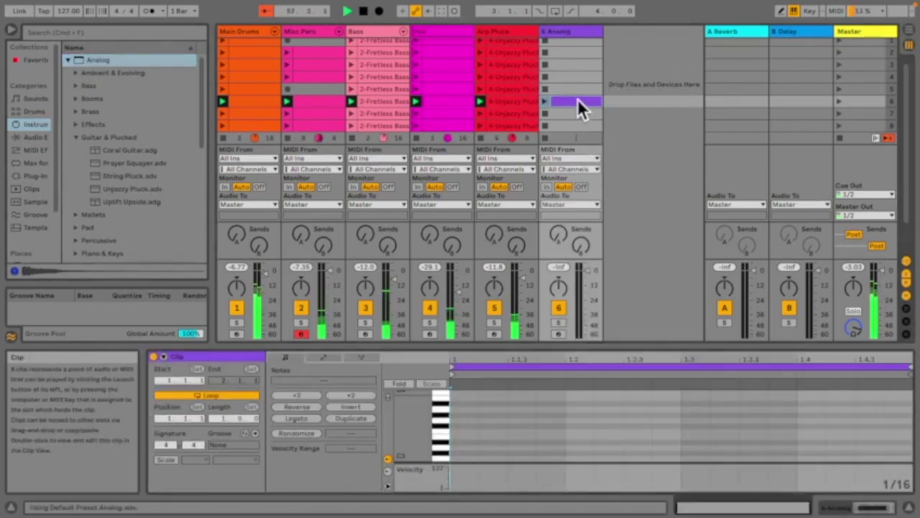
click(556, 29)
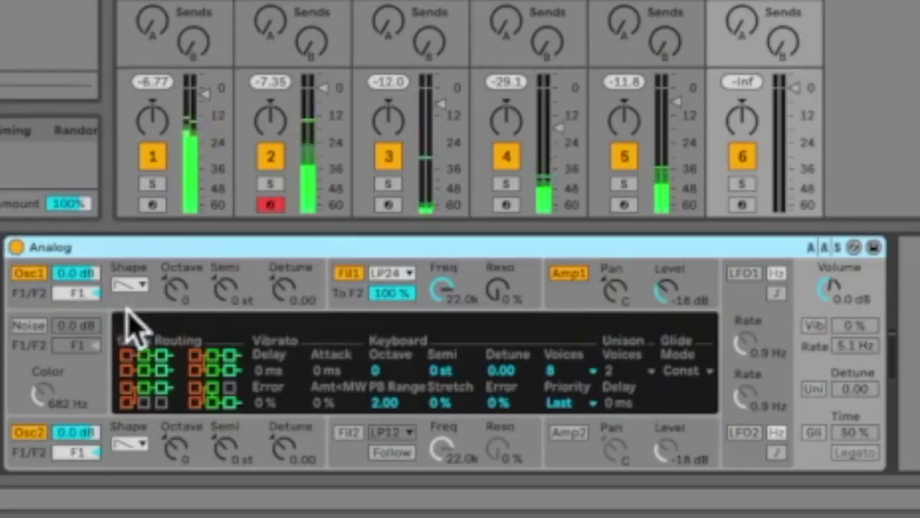
Step: Set the Osc1 pitch envelope's initial value to 94 % and arm track 6 for recording
click(225, 392)
drag(126, 363, 127, 322)
click(734, 204)
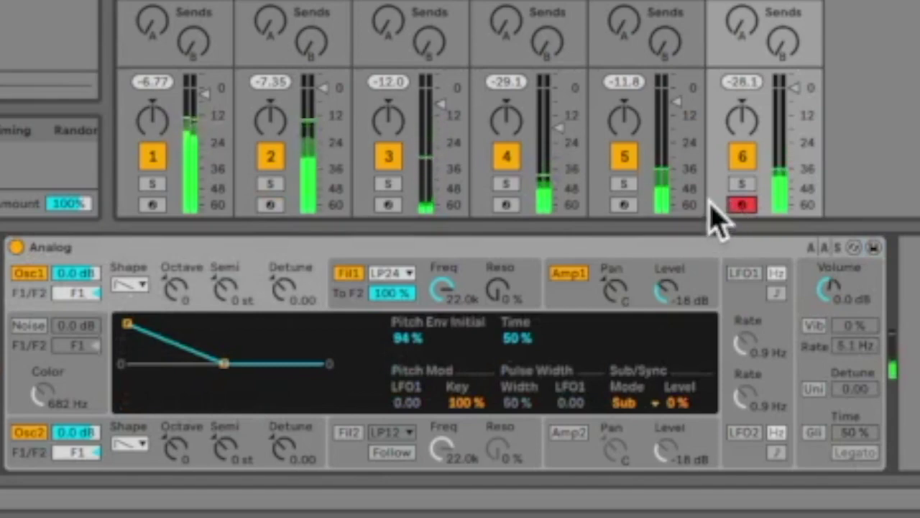
click(127, 320)
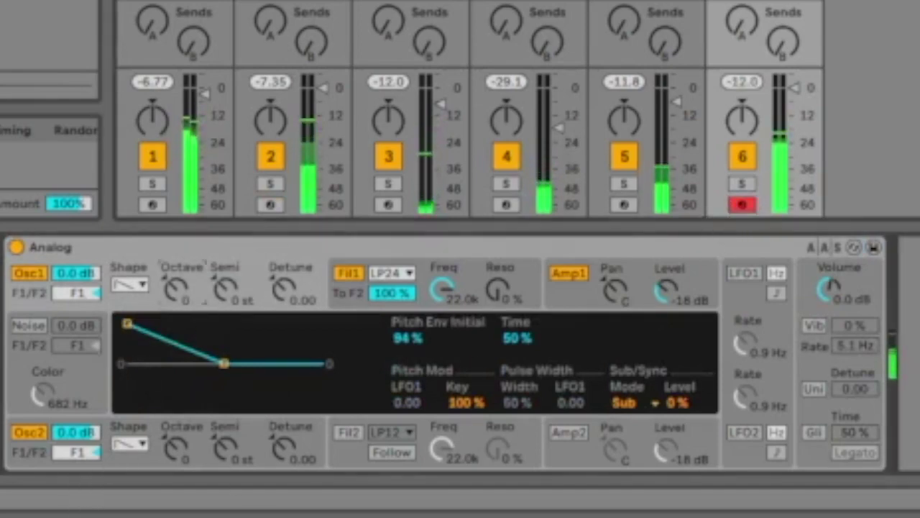
right_click(175, 302)
key(Escape)
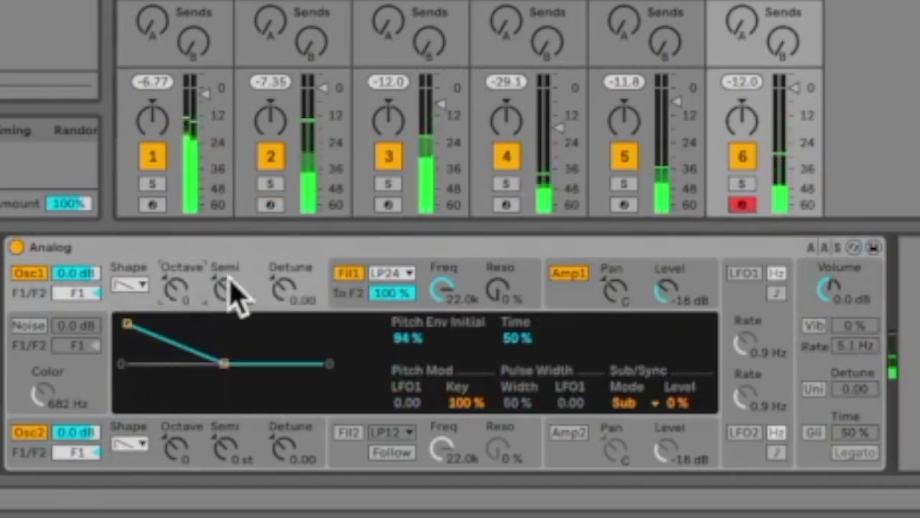
Step: Set the Osc1 pitch envelope to an initial value of -100 % and a time of 65 %
drag(127, 322, 140, 401)
drag(224, 364, 252, 363)
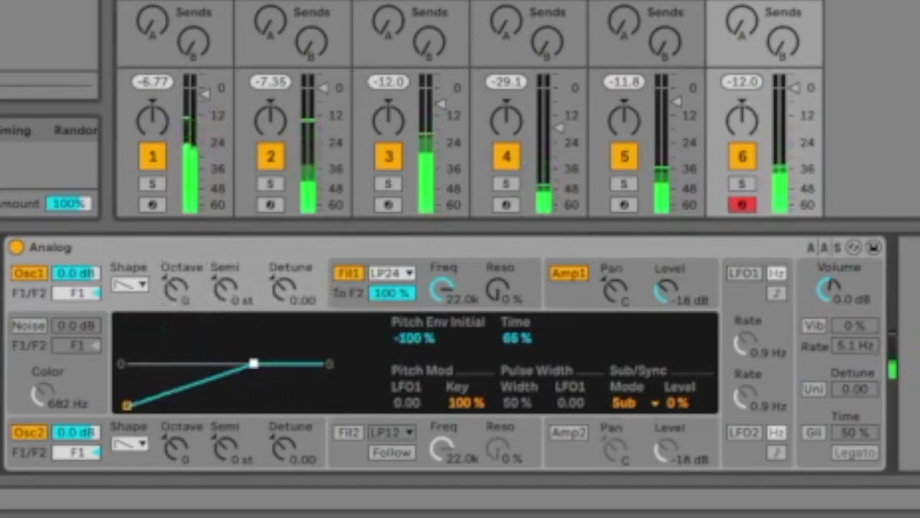
mouse_move(224, 289)
mouse_down()
mouse_move(224, 308)
mouse_move(222, 294)
mouse_up()
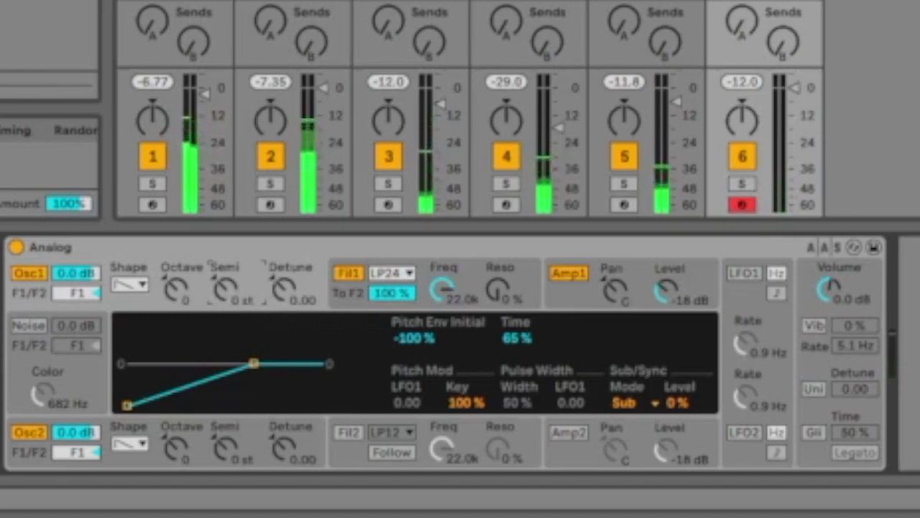
key(Right)
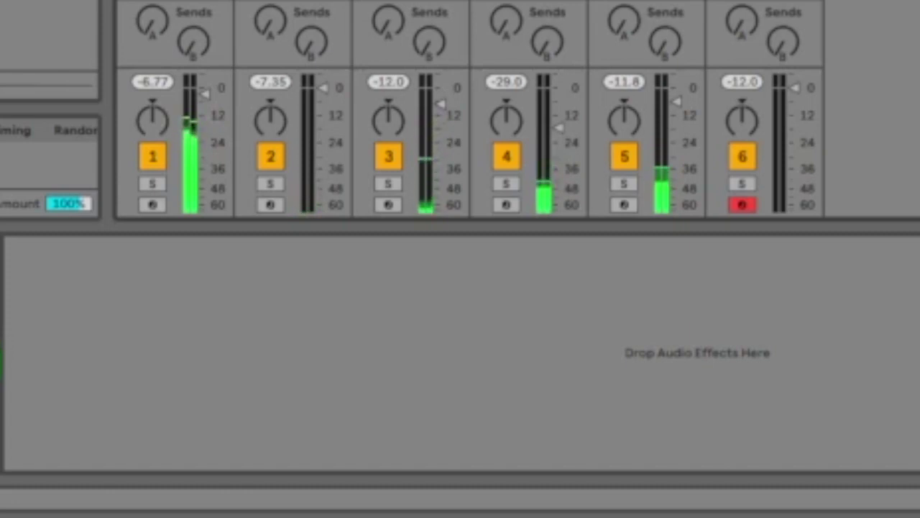
key(shift+Tab)
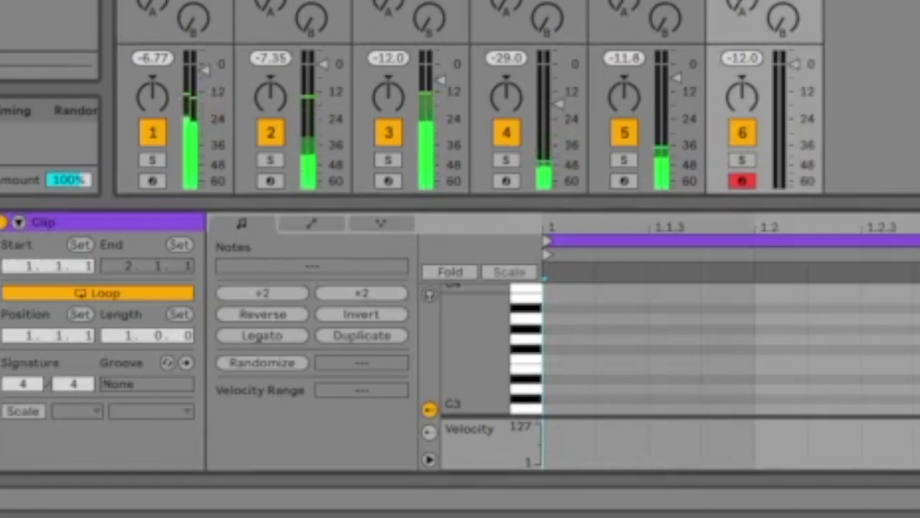
key(shift+Tab)
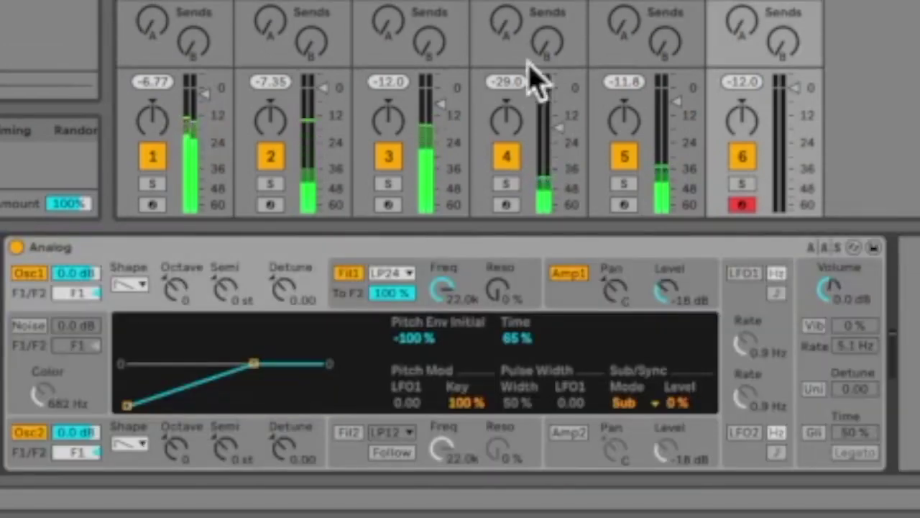
Step: Set Filter 1's resonance to 30 % and try the high-pass 12dB/oct, band-pass 12dB/oct and band-pass 6dB/oct filter types
drag(496, 289, 444, 317)
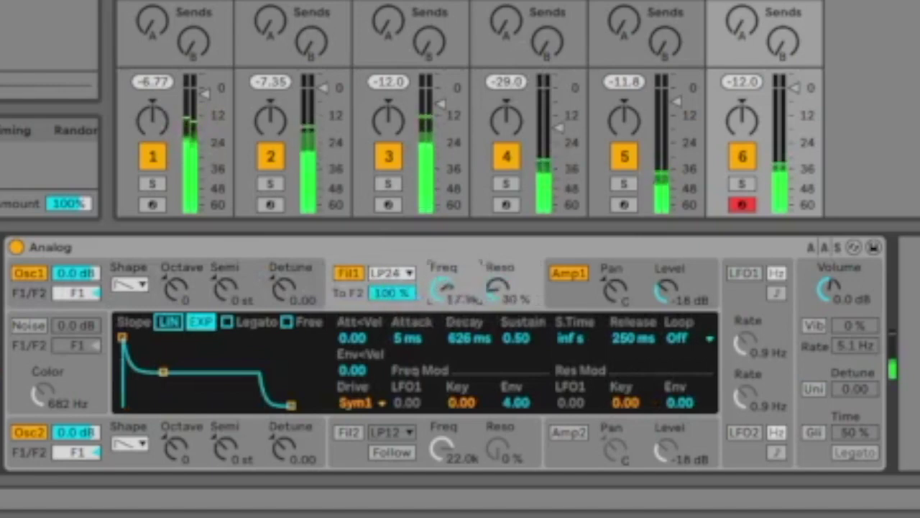
click(405, 273)
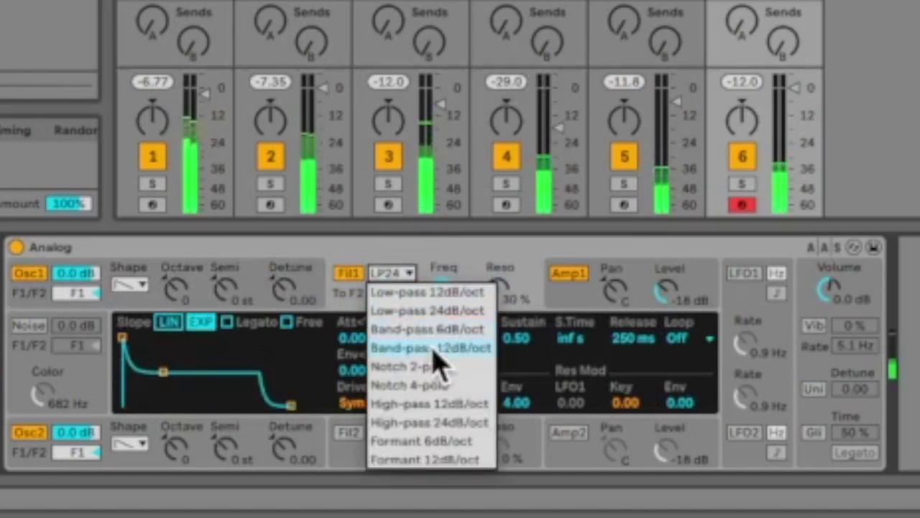
click(460, 403)
click(410, 277)
click(435, 348)
click(406, 277)
click(446, 328)
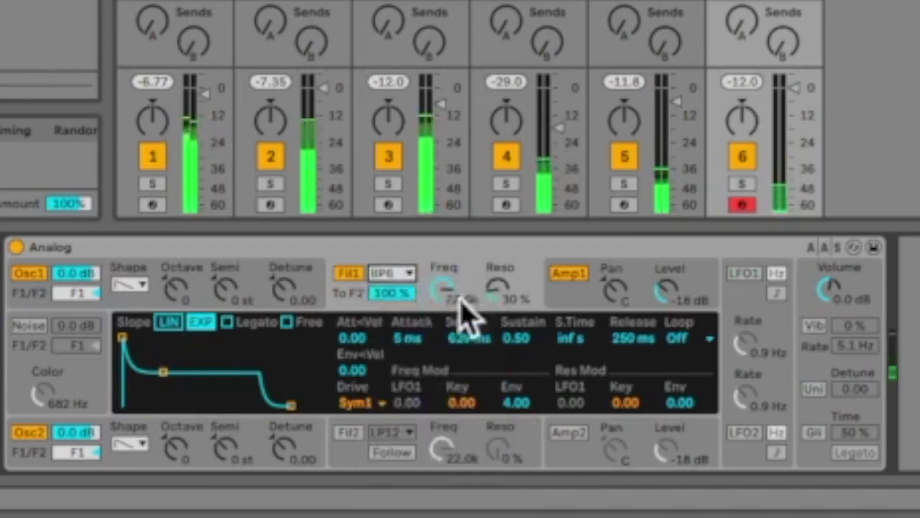
Step: Compare the two low-pass types and set Filter 1 to low-pass 24dB/oct with a frequency of about 2.1 kHz
click(398, 277)
click(416, 312)
click(406, 276)
click(403, 291)
drag(442, 288, 442, 292)
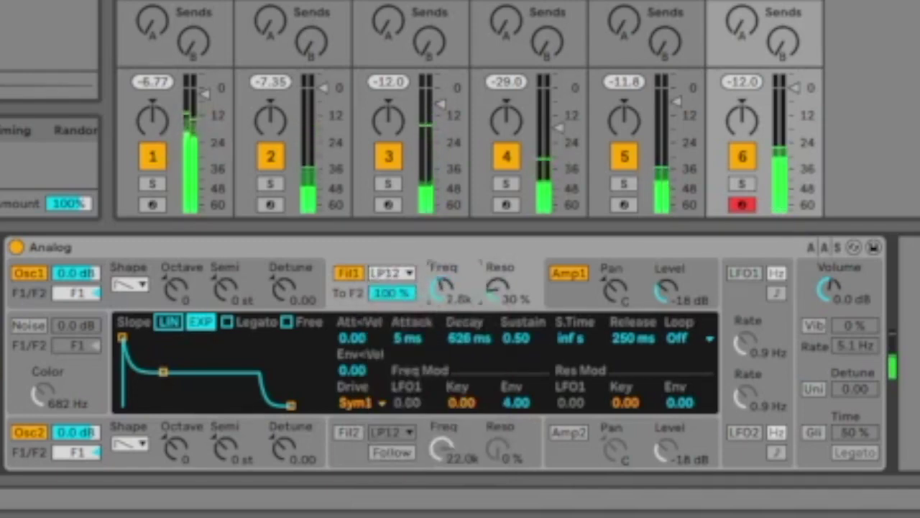
drag(442, 292, 440, 280)
click(402, 277)
click(416, 310)
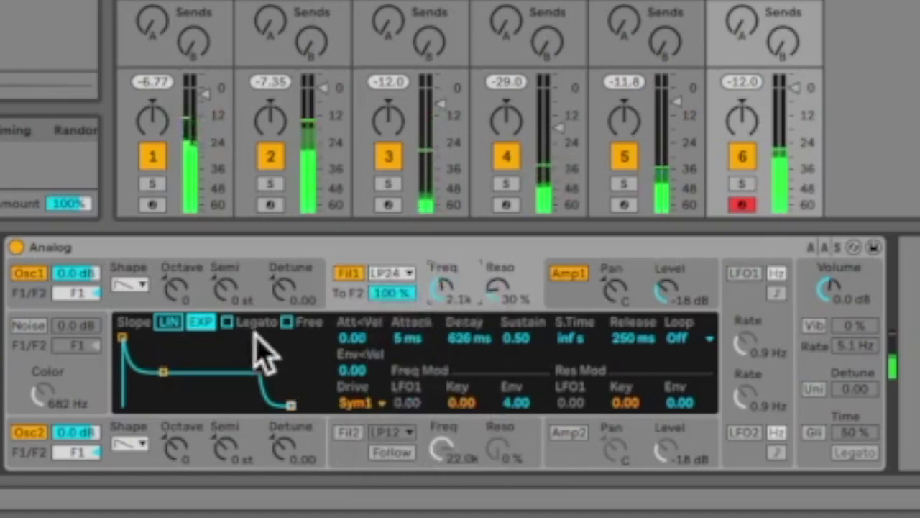
Step: Lengthen Filter 1's envelope to an attack of 626 ms and a decay of 7.29 s
drag(122, 337, 164, 338)
drag(203, 371, 225, 371)
Step: Try vibrato at up to 47 %, switch it back off, and enable Unison with a detune of 17.97
click(814, 325)
click(844, 345)
drag(854, 325, 854, 302)
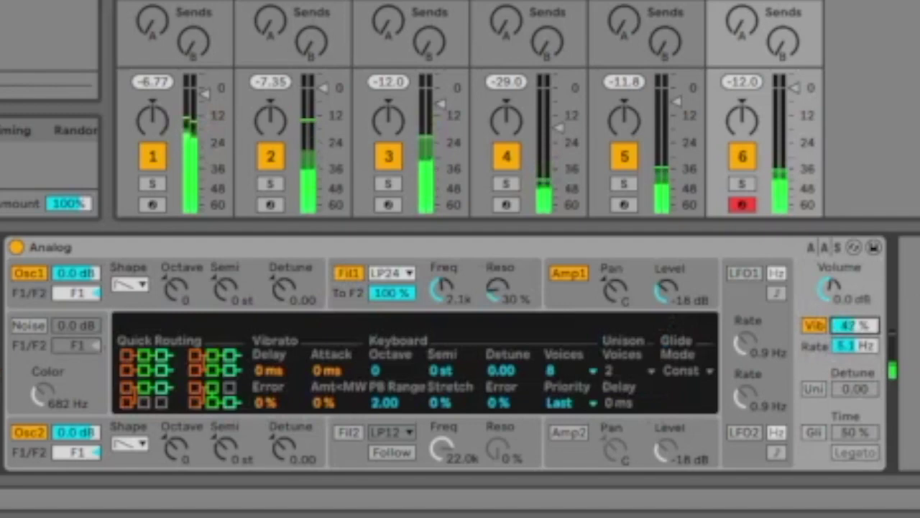
click(817, 388)
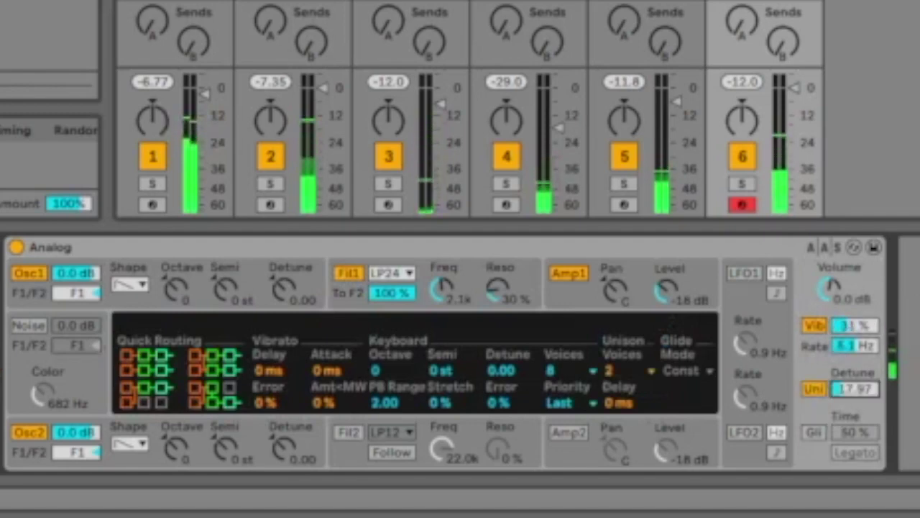
click(815, 325)
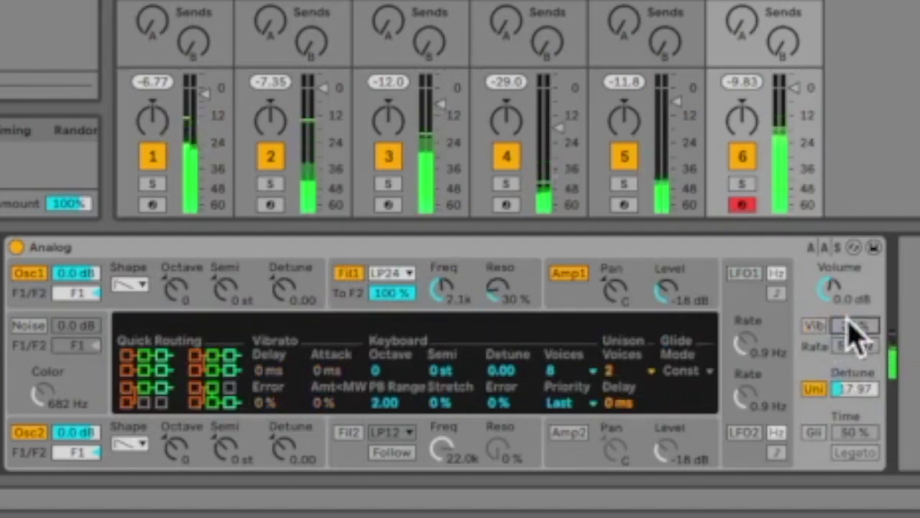
Step: Set Filter 1's envelope to a decay of 15.0 s, a sustain of 0.93 and a release of 3.06 s
click(352, 307)
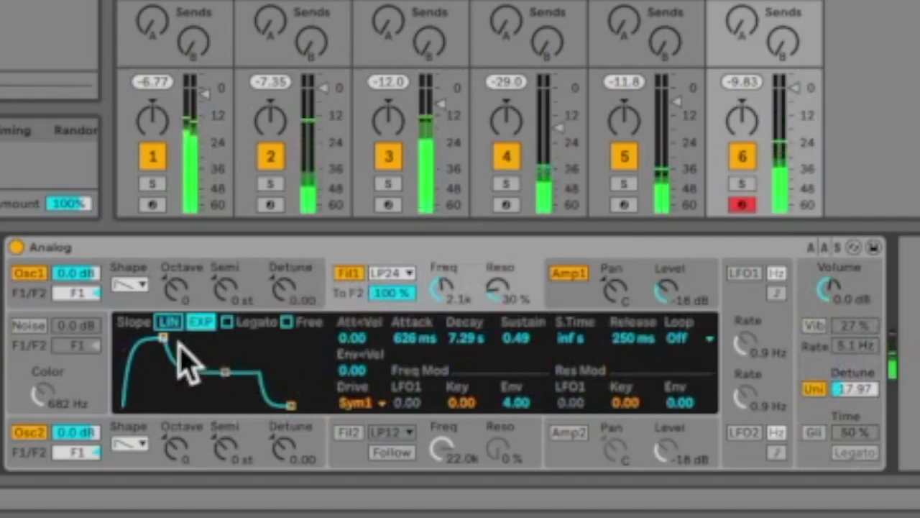
drag(225, 372, 231, 342)
drag(291, 405, 313, 406)
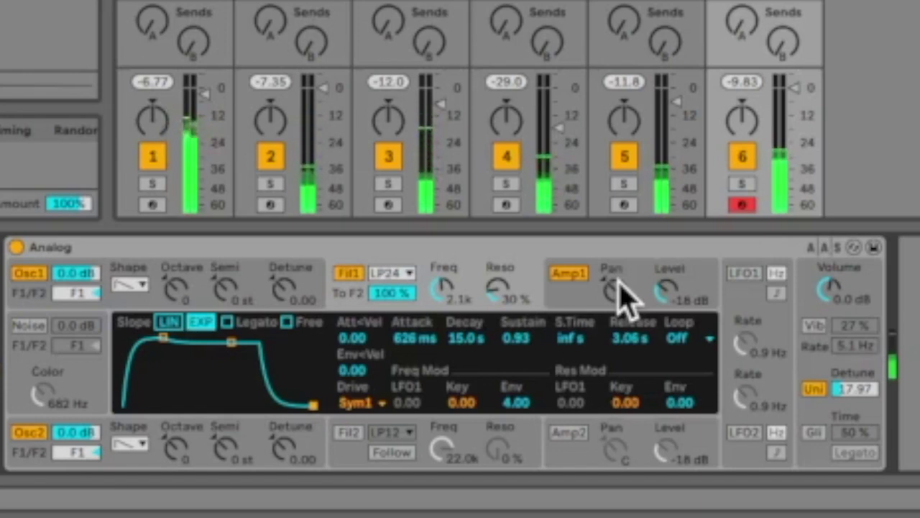
Step: Enable LFO1 with a tempo-synced rate of 1/8, an offset of 11° and a delay of 210 ms
click(744, 275)
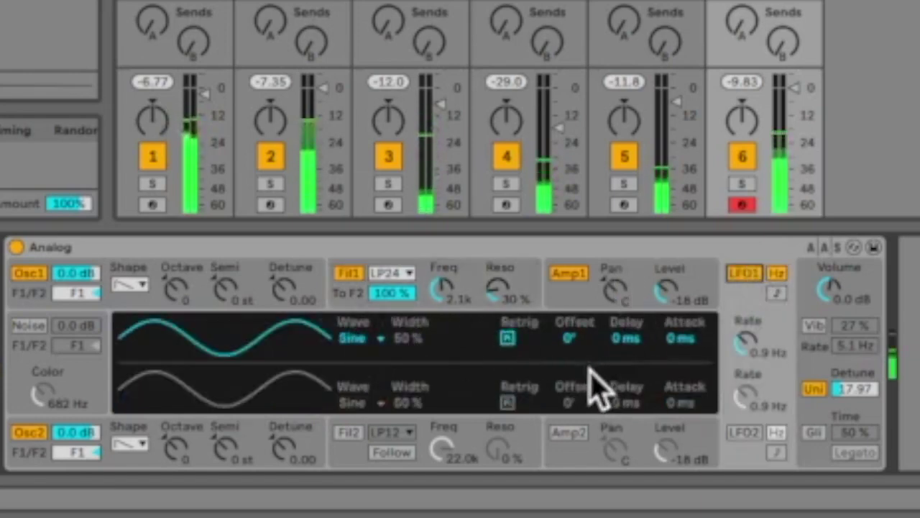
drag(758, 357, 748, 374)
click(776, 292)
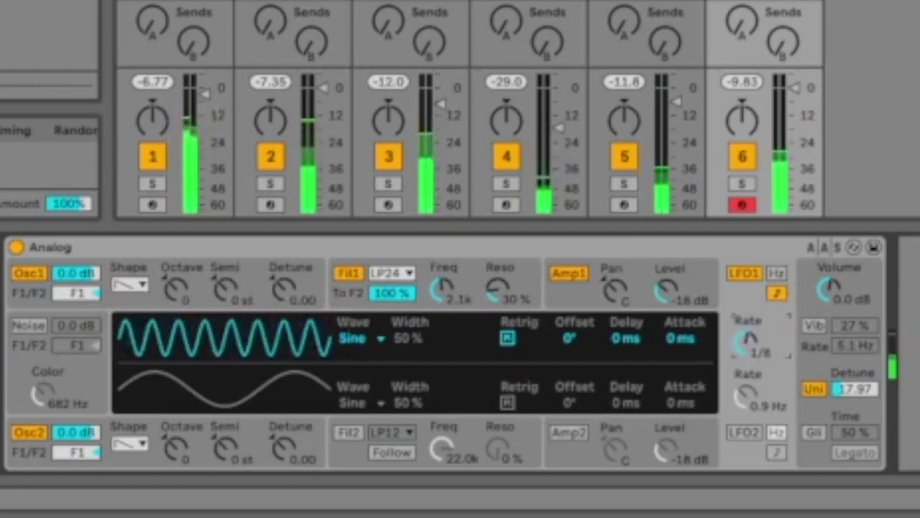
drag(593, 342, 624, 302)
drag(632, 338, 661, 370)
click(746, 433)
click(746, 434)
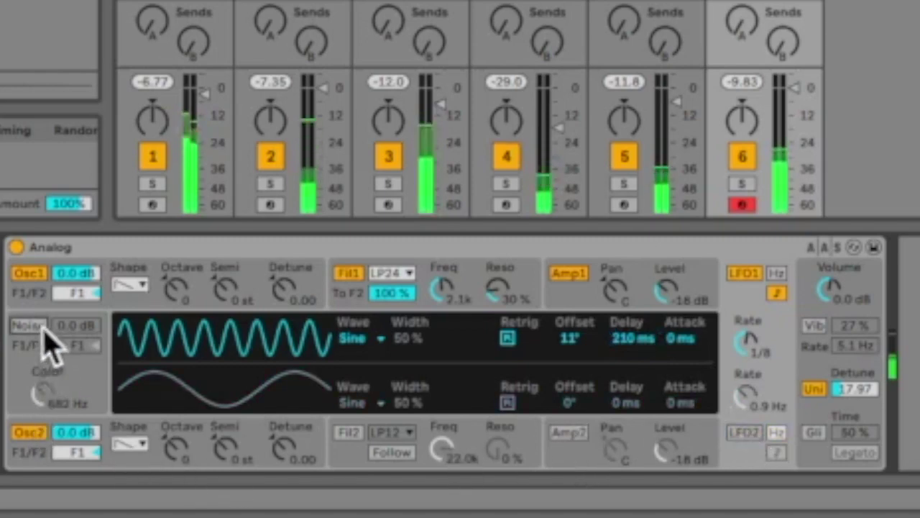
Step: Enable the noise generator and set its color to about 278 Hz
click(39, 327)
drag(36, 392, 42, 338)
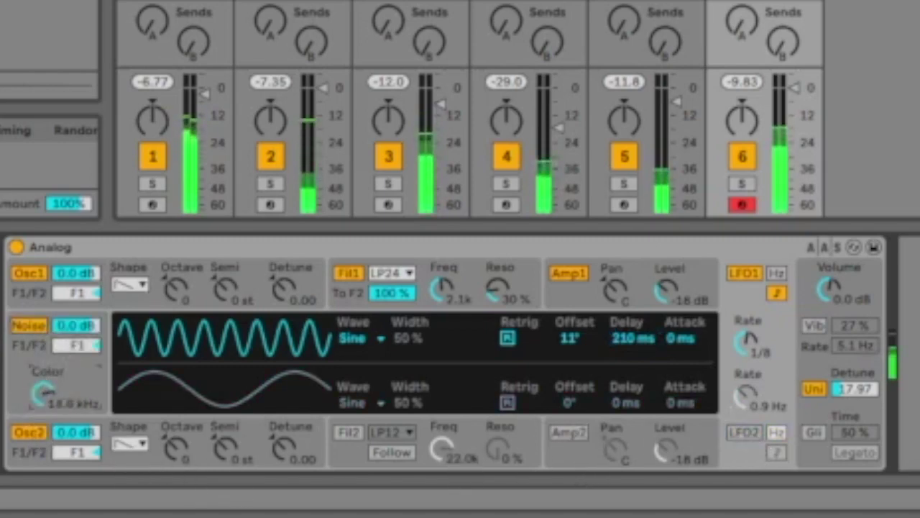
drag(42, 392, 42, 384)
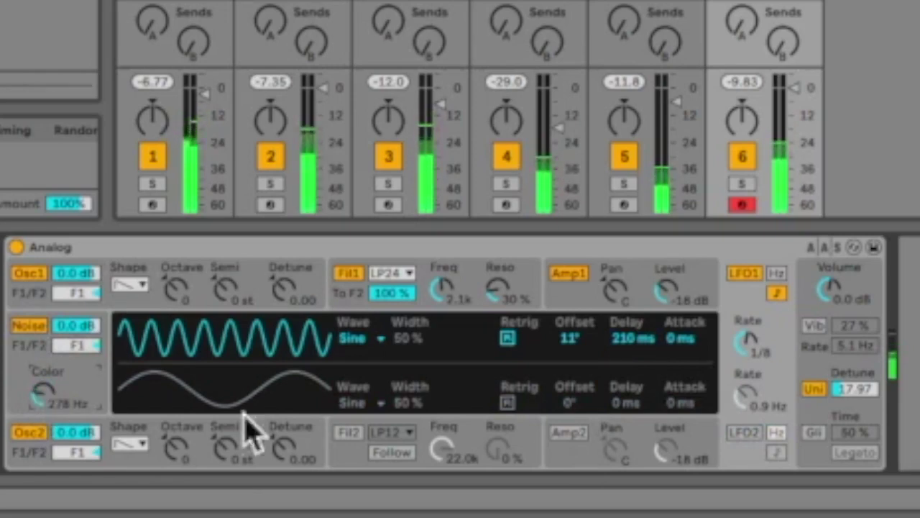
Step: Set Osc2's detune to -0.09 and its pitch envelope's initial value to -100 %
drag(298, 462, 298, 452)
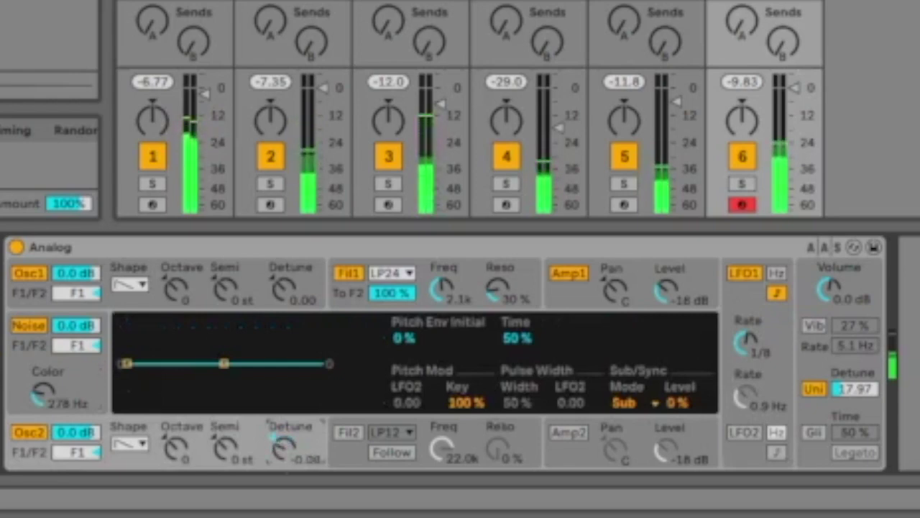
drag(126, 362, 127, 404)
Step: Give Osc2 the rectangle wave shape, an octave of -1 and a level of -4.3 dB
drag(189, 448, 189, 474)
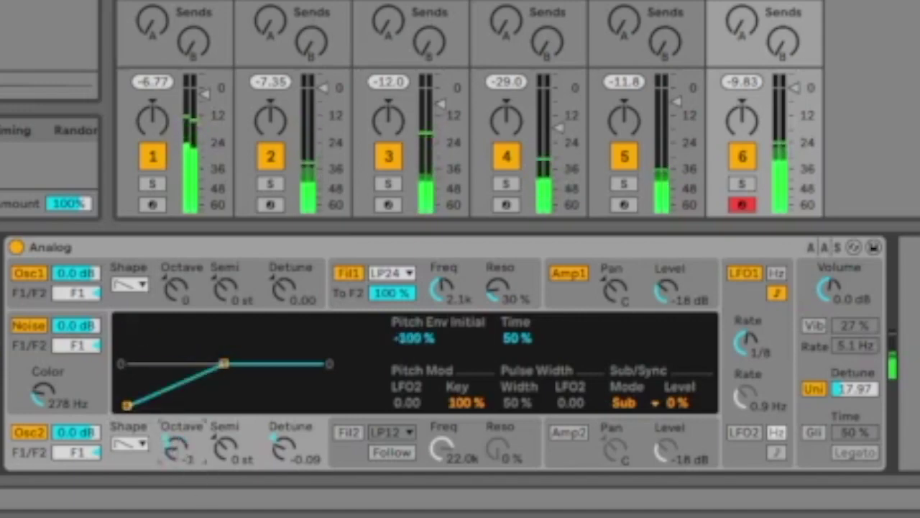
click(137, 443)
click(134, 423)
drag(171, 447, 171, 431)
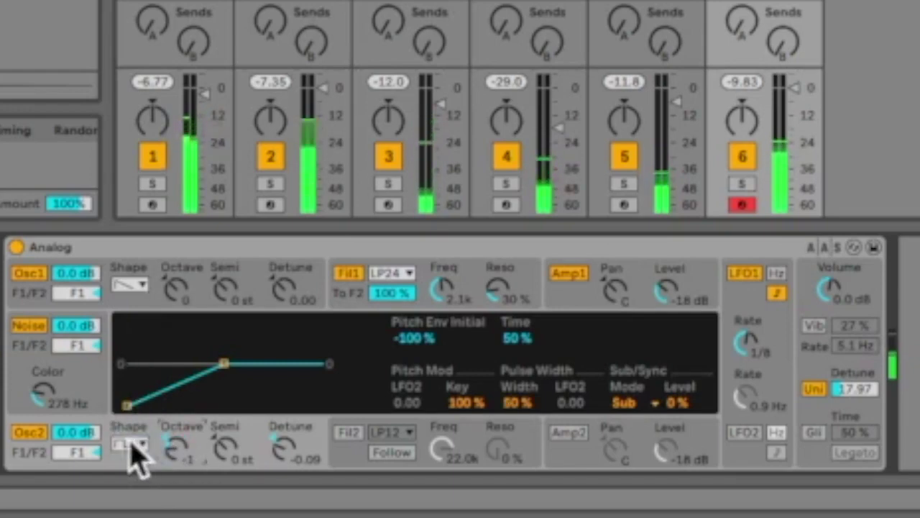
drag(79, 433, 79, 449)
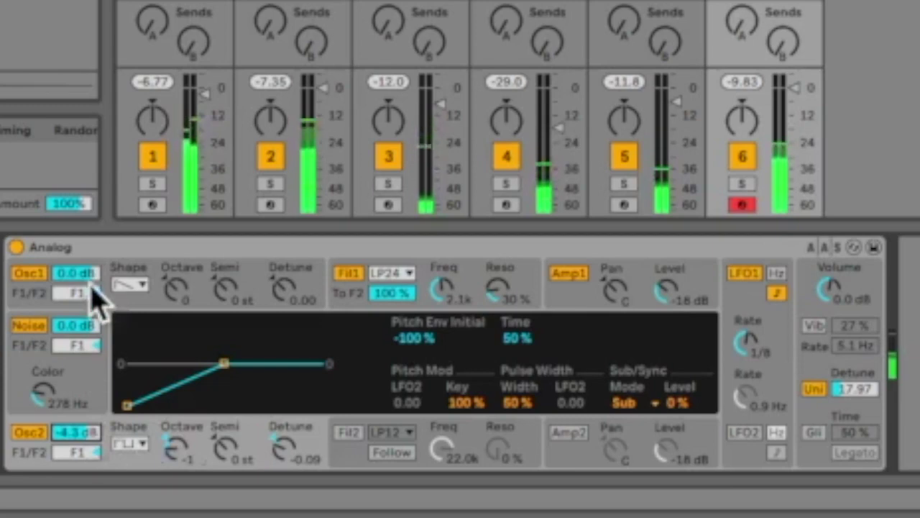
Step: Enable Filter 2, lengthen its envelope's attack, and return to the Osc2 settings
click(347, 434)
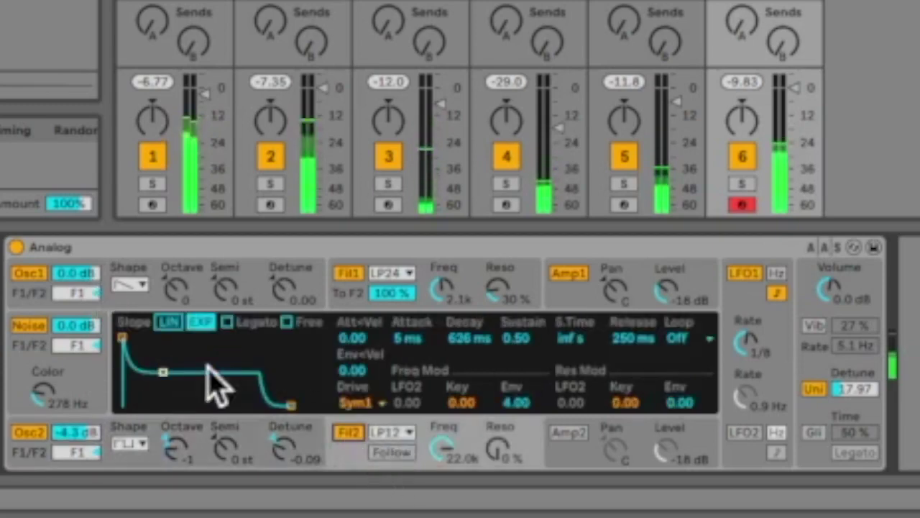
drag(122, 336, 176, 338)
click(237, 440)
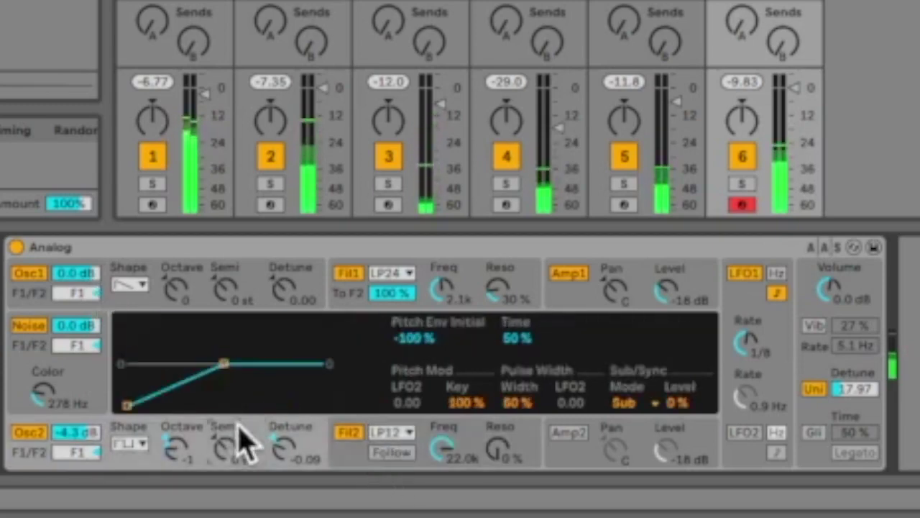
Step: Enable Amp2 and shape its envelope with an attack of 15.0 s, a decay of 4.06 s and a sustain of 0.84
click(564, 440)
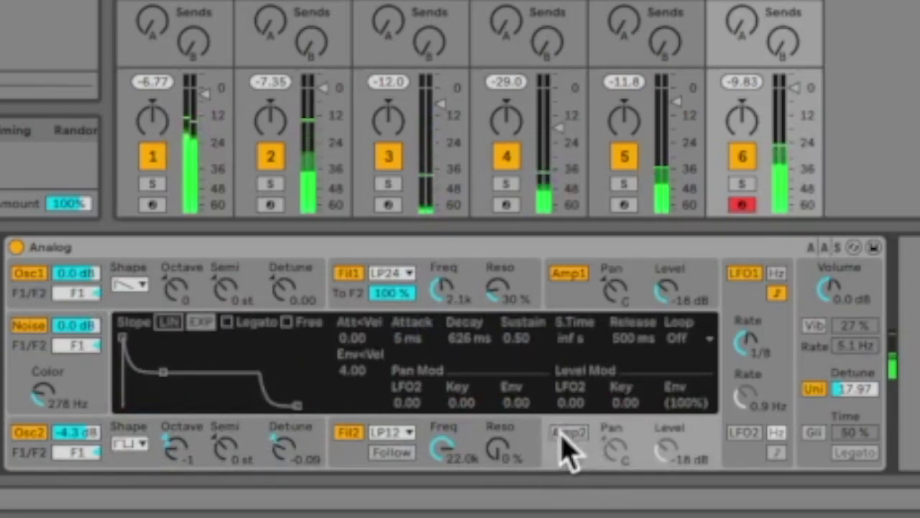
click(565, 440)
drag(126, 339, 193, 338)
drag(236, 372, 246, 346)
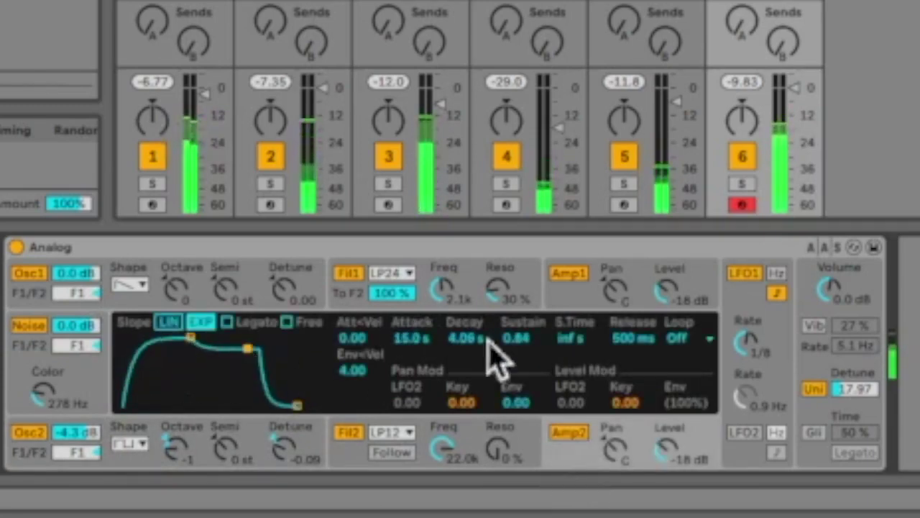
Step: Balance the sound sources with Osc1 at 1.5 dB, Osc2 at -19 dB and noise at -5.4 dB
click(75, 273)
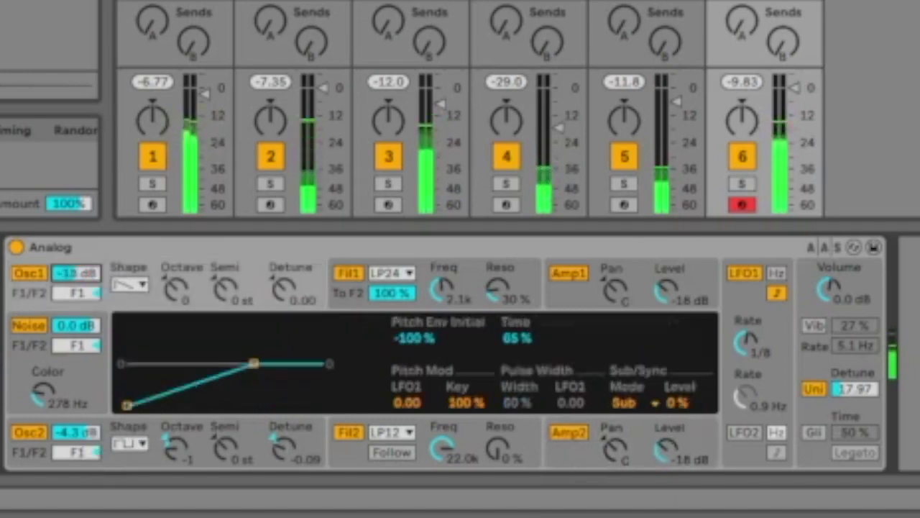
drag(79, 273, 79, 244)
drag(82, 434, 82, 467)
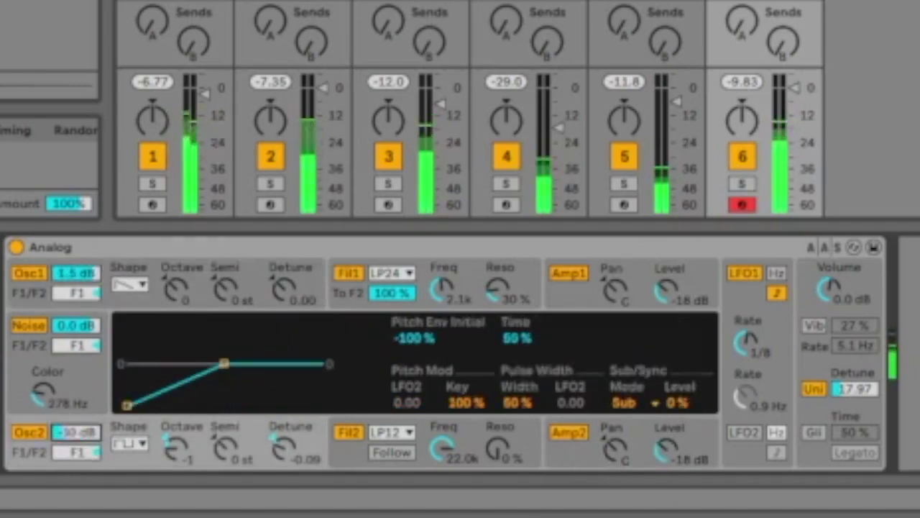
drag(73, 325, 73, 335)
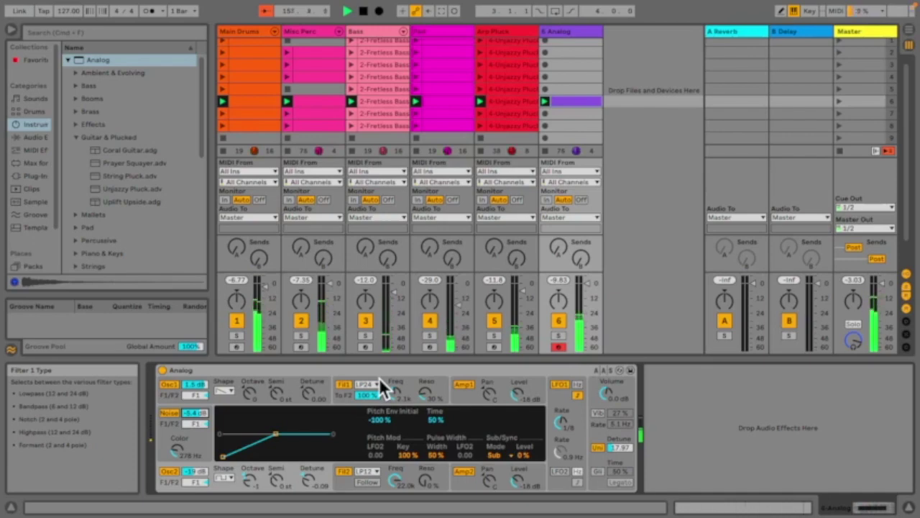
Step: Set both oscillators' pitch envelope initial value to -41 %, with a time of 48 % for Osc2 and 46 % for Osc1
click(598, 434)
click(373, 401)
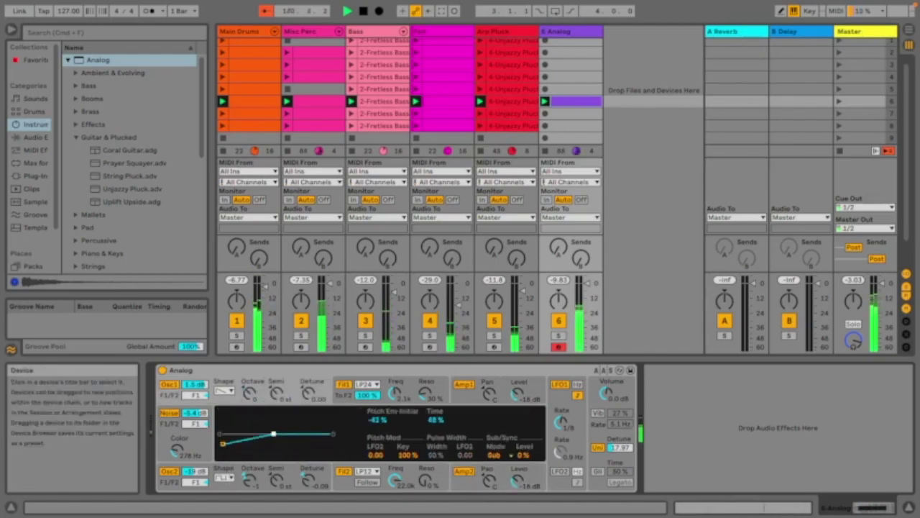
drag(222, 442, 226, 473)
click(170, 385)
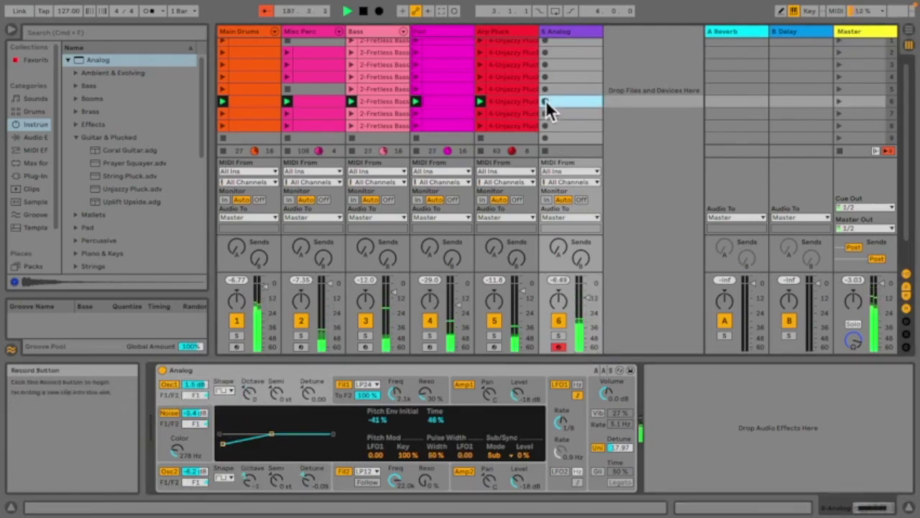
Step: Record a take into the 6 Analog track's scene 6 slot while scene 6 plays, restarting the scene after the first try
click(546, 102)
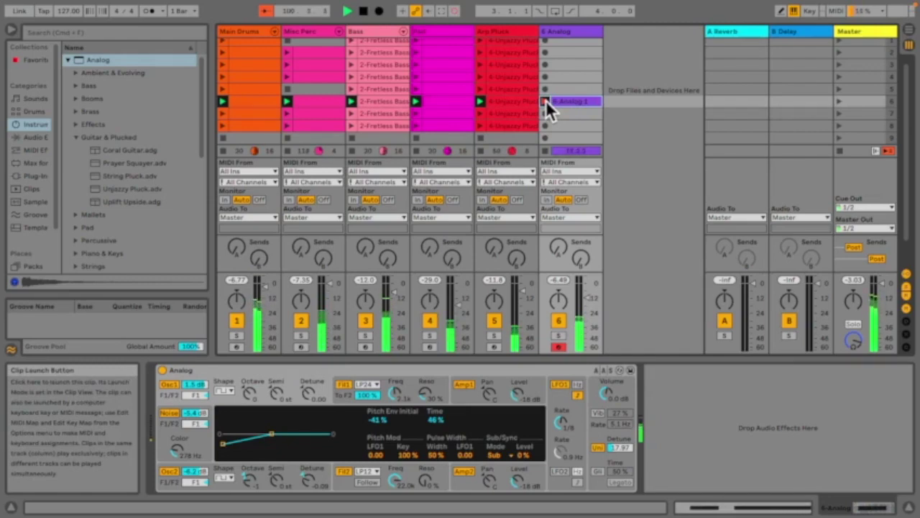
key(space)
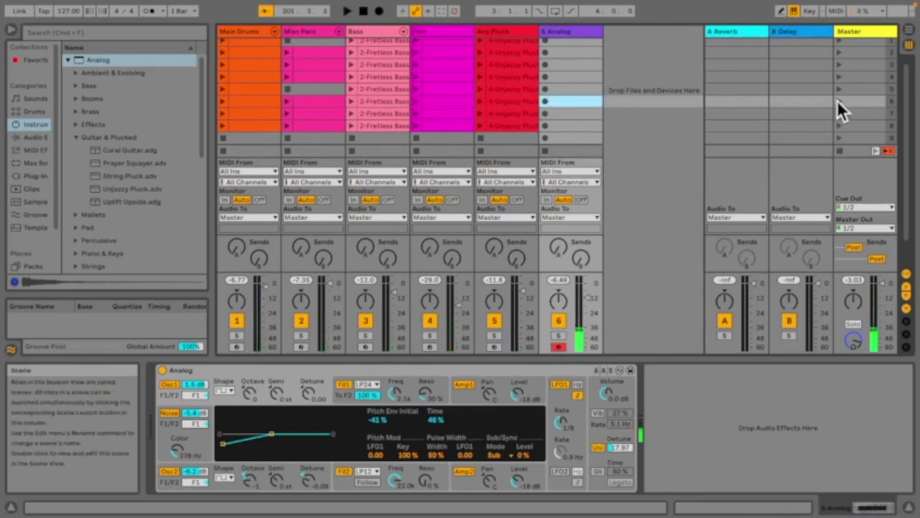
click(838, 101)
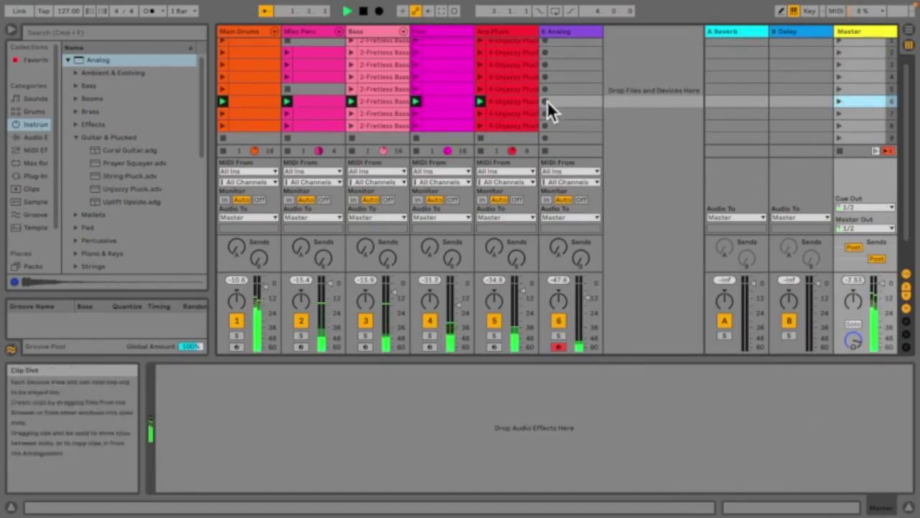
click(545, 101)
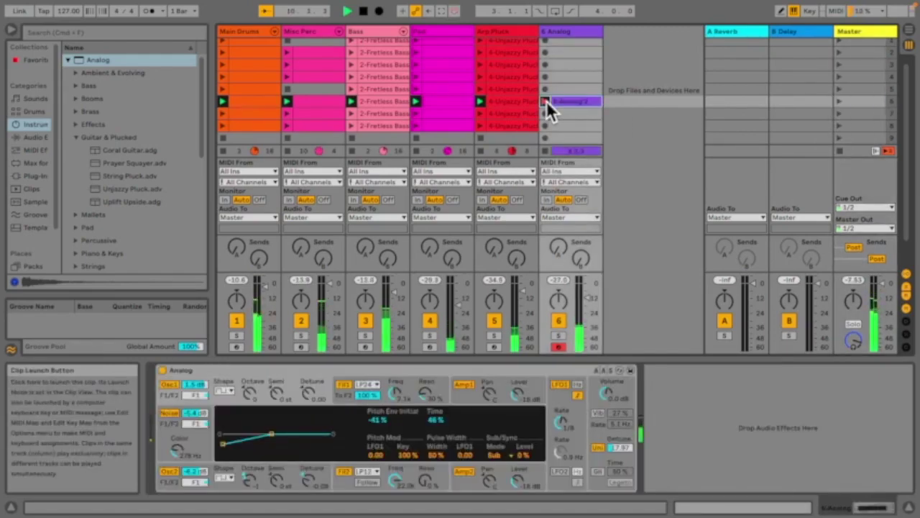
click(547, 103)
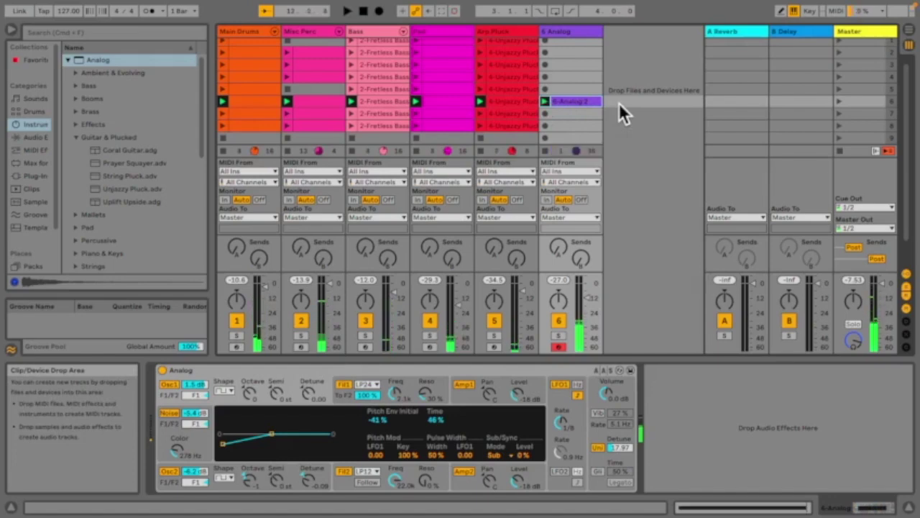
Step: Examine the recorded clip's notes and MIDI Ctrl pitch bend envelope, and launch scene 7
key(shift+Tab)
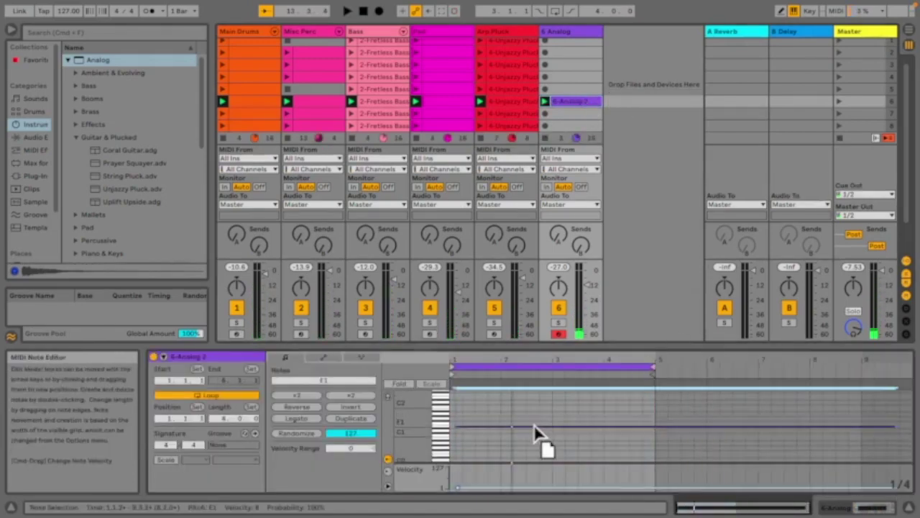
click(323, 356)
click(336, 380)
click(352, 380)
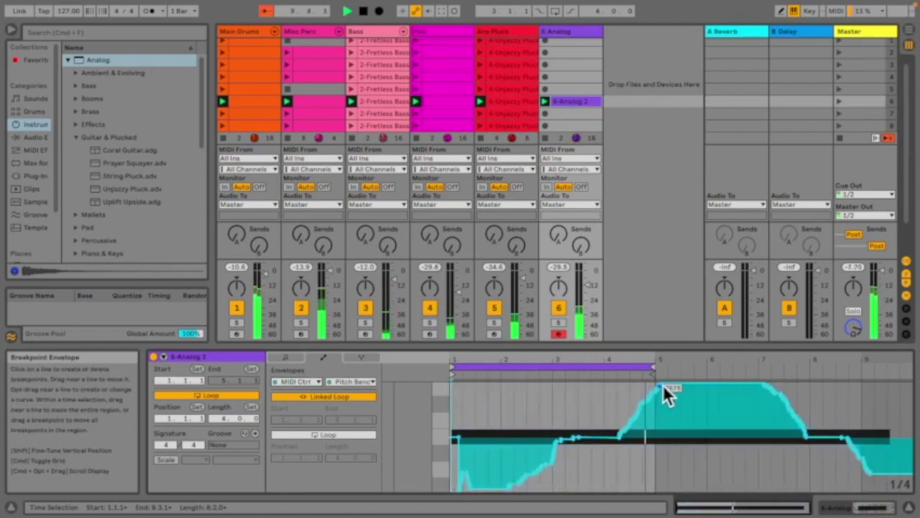
click(838, 113)
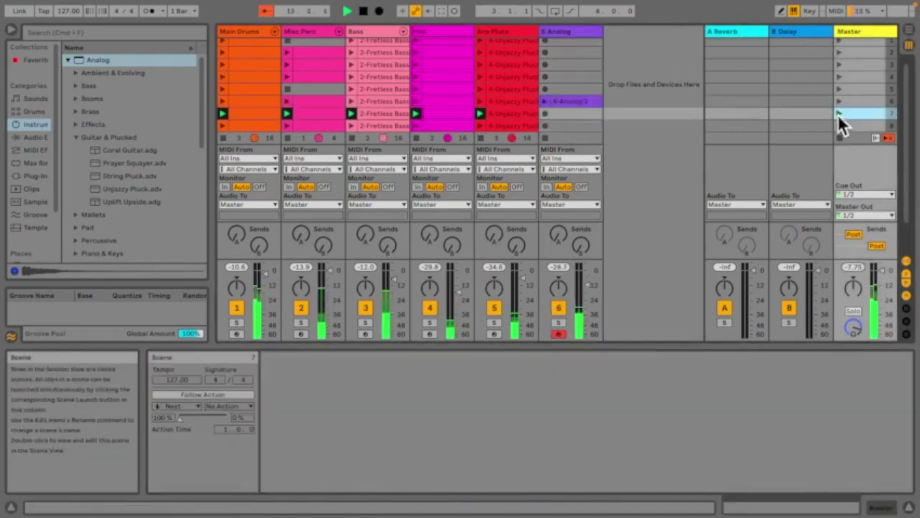
Step: Delete the 6 Analog clip in scene 6, relaunch the scene and record a new take into the empty slot
click(570, 101)
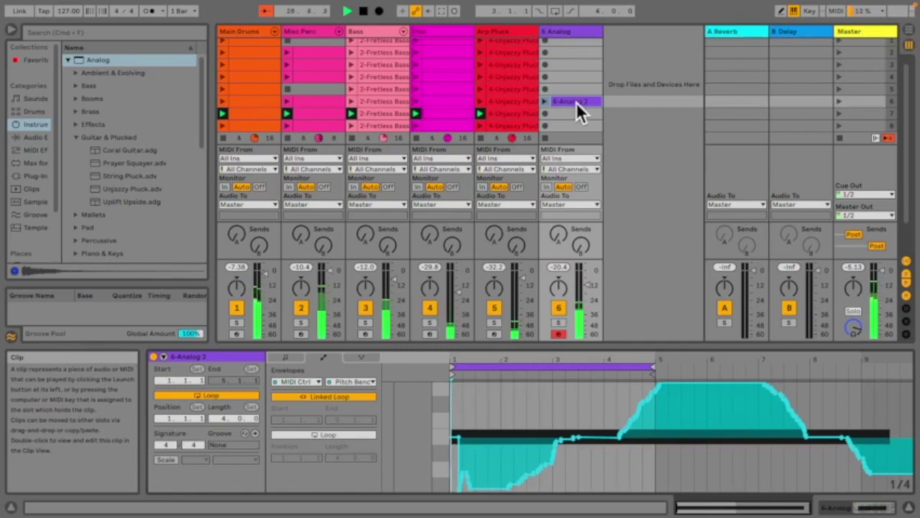
key(Delete)
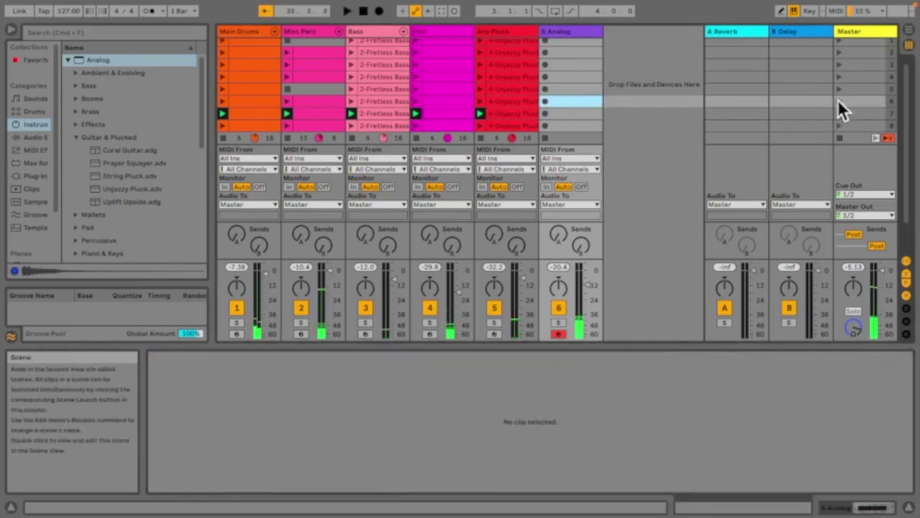
click(836, 101)
click(542, 101)
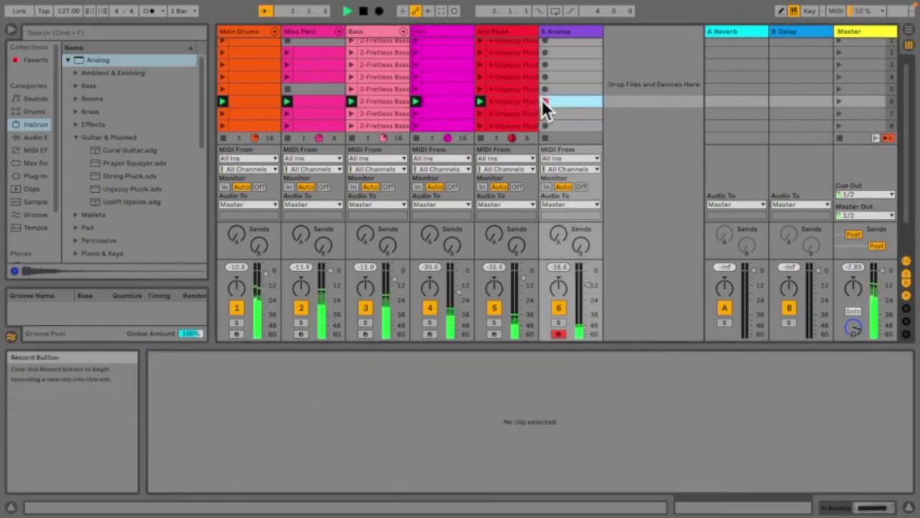
key(Return)
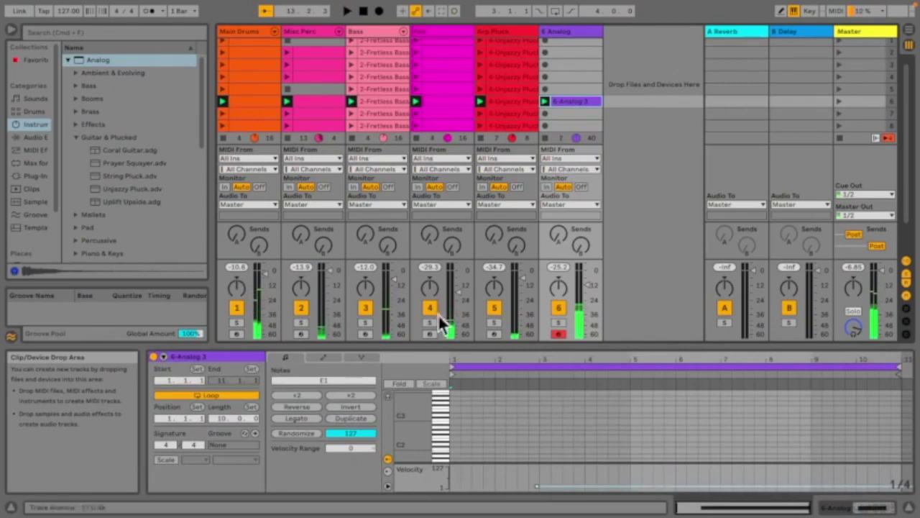
Step: Move the new clip's start and loop start to 3.1.1, then play it and show its pitch bend envelope
drag(452, 368, 540, 381)
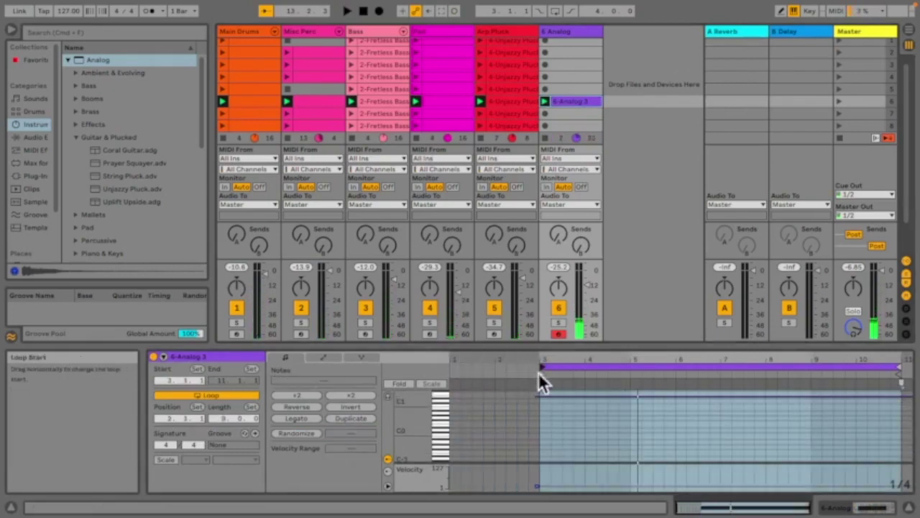
click(547, 394)
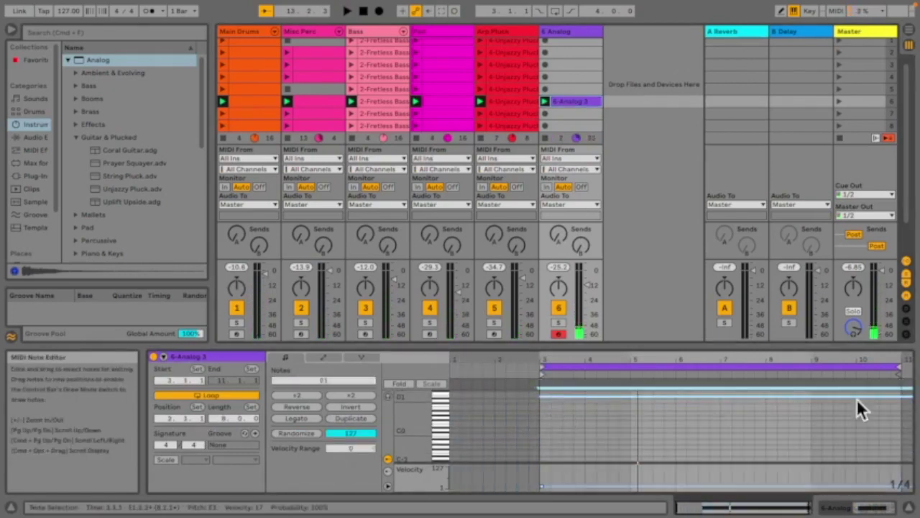
key(space)
click(323, 359)
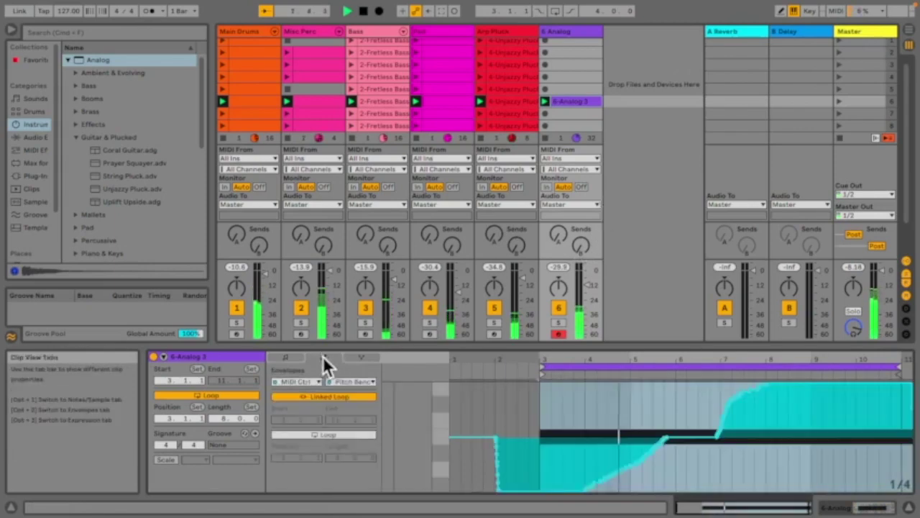
Step: Lower the 6 Analog track volume to -14.0 dB and bring back the clip's MIDI Ctrl pitch bend envelope
click(586, 295)
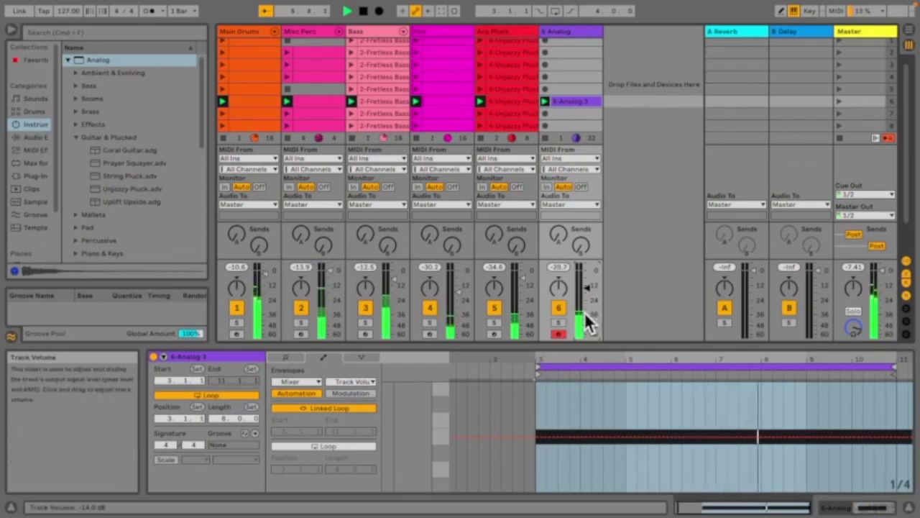
click(287, 358)
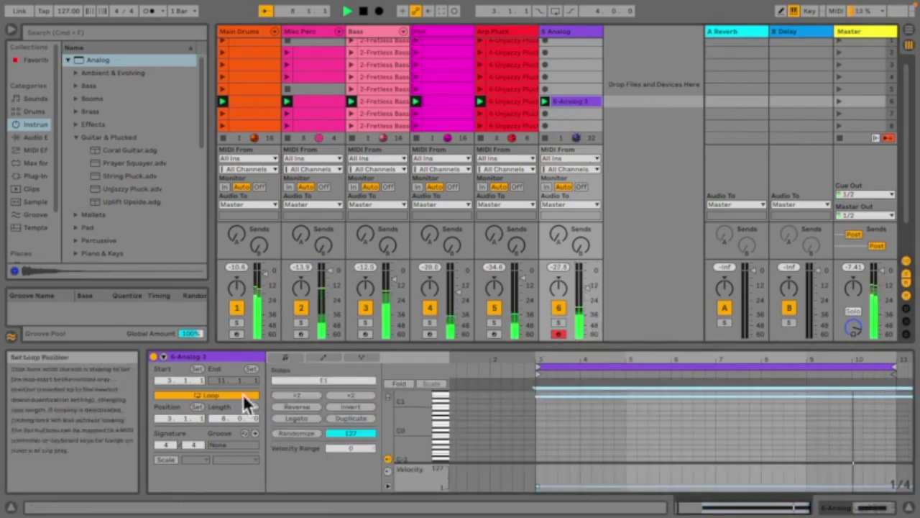
click(325, 357)
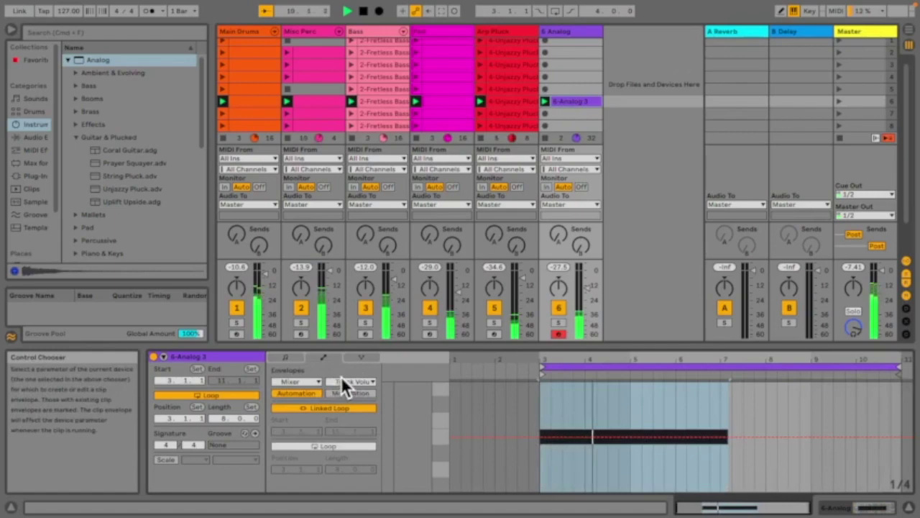
click(299, 380)
click(309, 392)
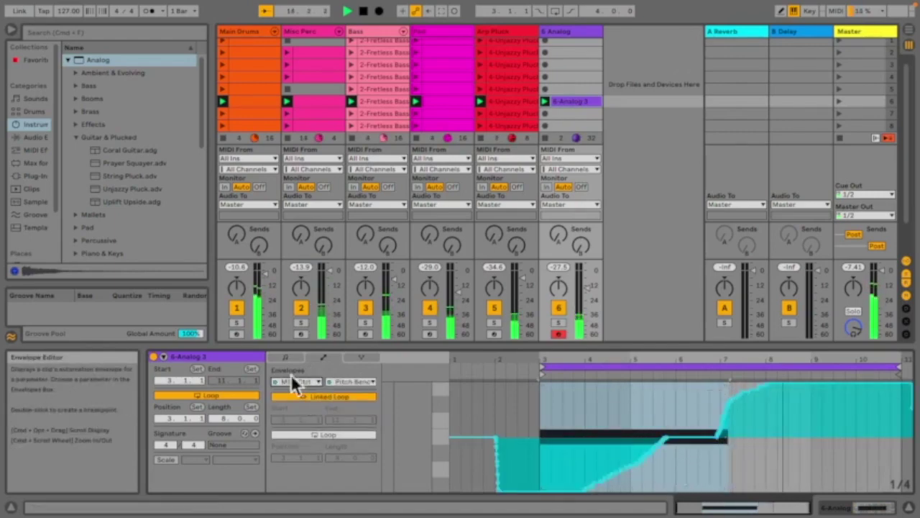
Step: Move the clip's notes two bars later and set its loop to start at 5.1.1 with a length of 4.0.0
click(324, 357)
drag(701, 395, 787, 395)
drag(543, 366, 631, 367)
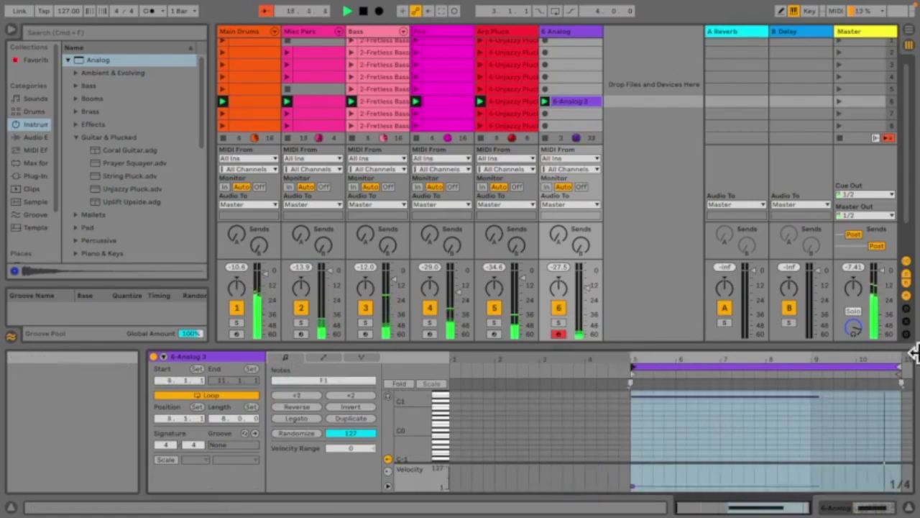
drag(897, 365, 811, 366)
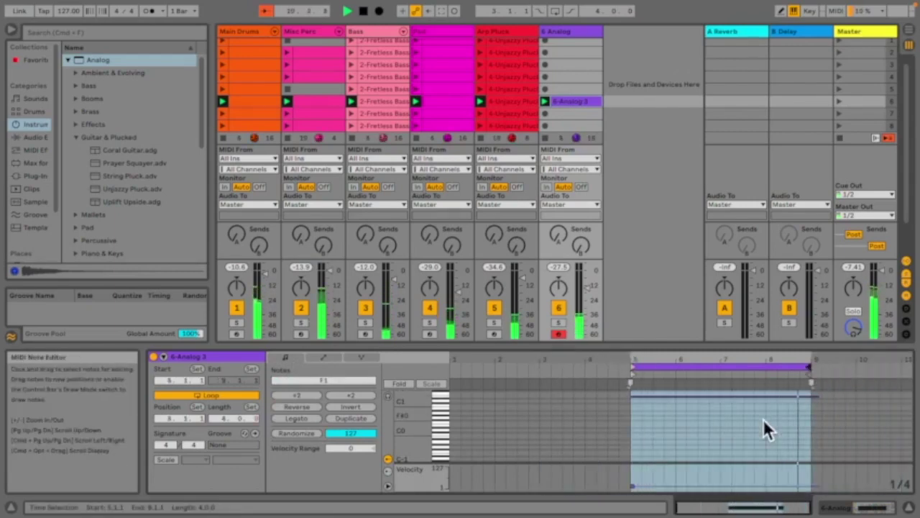
scroll(838, 100, up, 1)
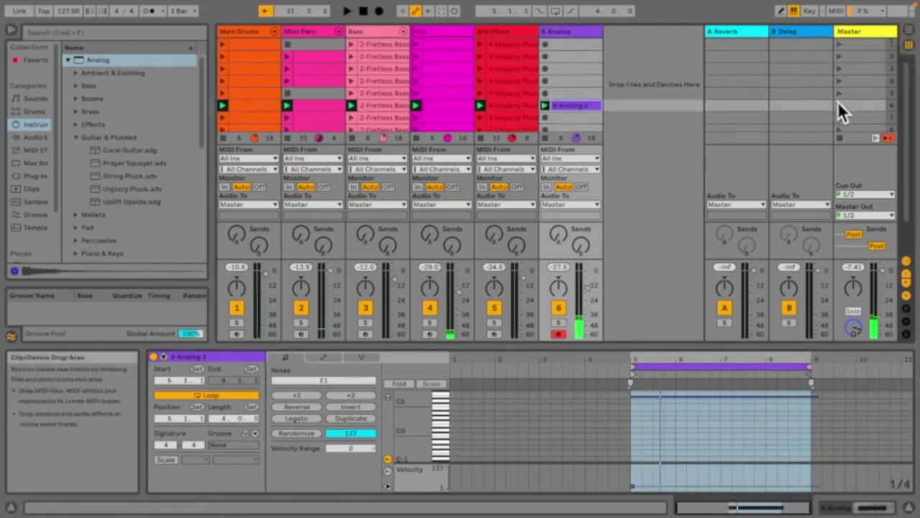
Step: Stop all clips and place a copy of the 6 Analog clip in the track's scene 3 slot
click(635, 66)
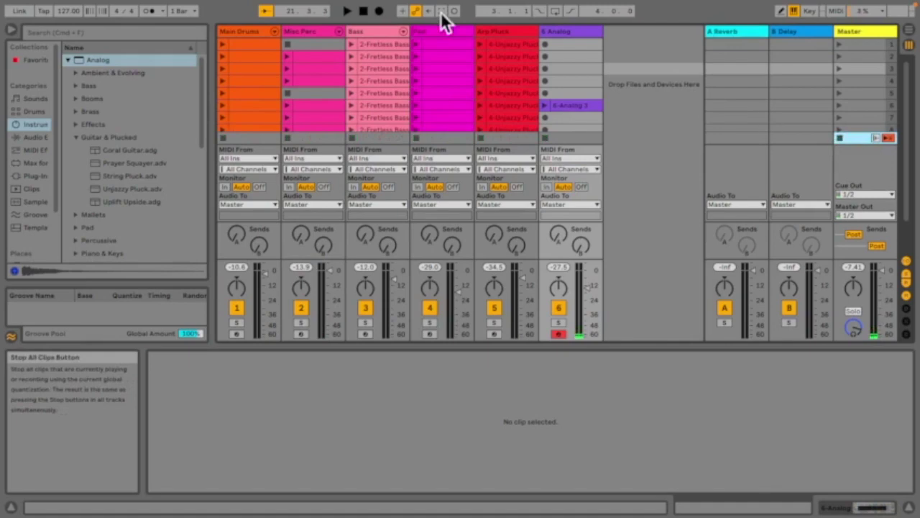
click(568, 69)
double_click(568, 67)
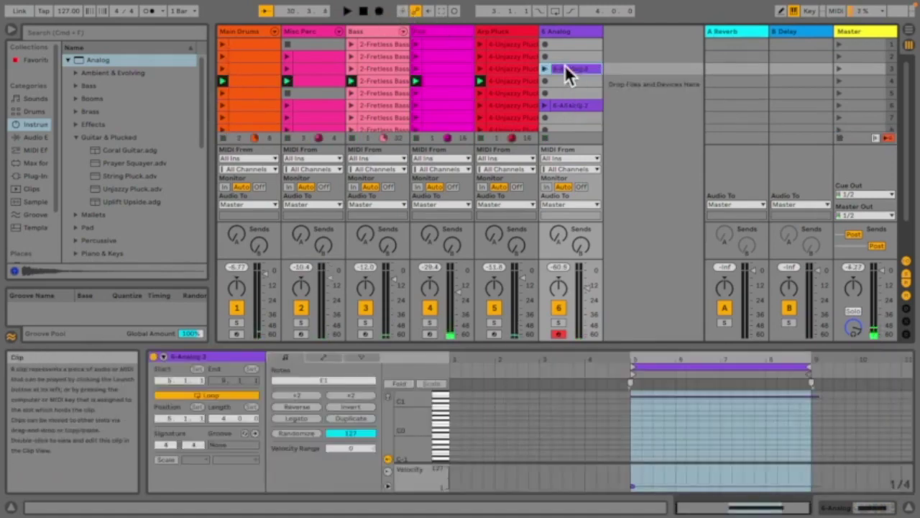
Step: Examine the notes of the Arp Pluck clips in several scenes, ending with scene 1
click(526, 82)
click(527, 103)
click(527, 113)
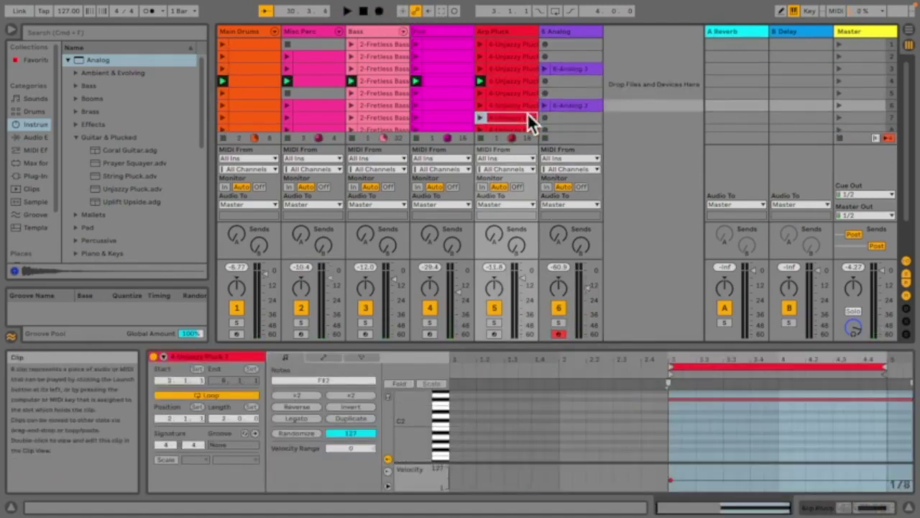
click(527, 126)
click(522, 45)
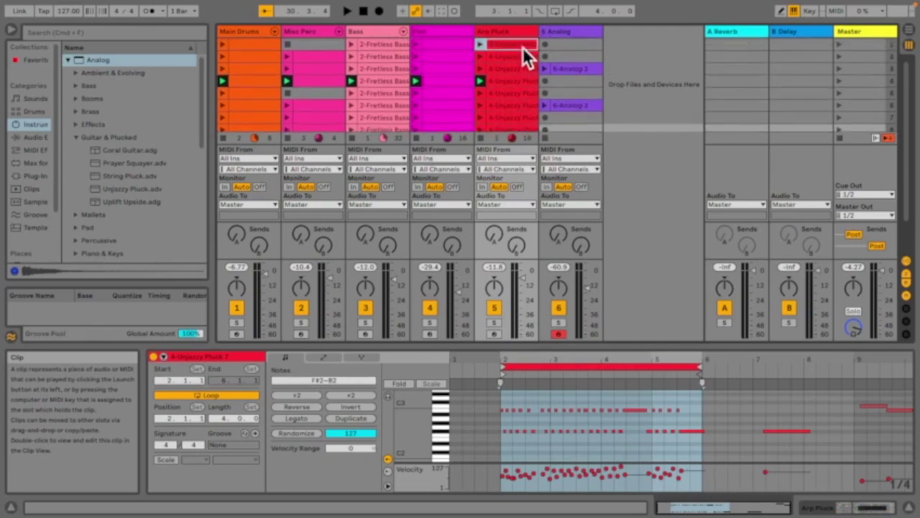
Step: Add the Simple Chorus preset from the Modulated Delay presets to the B Delay return track
click(726, 31)
click(32, 163)
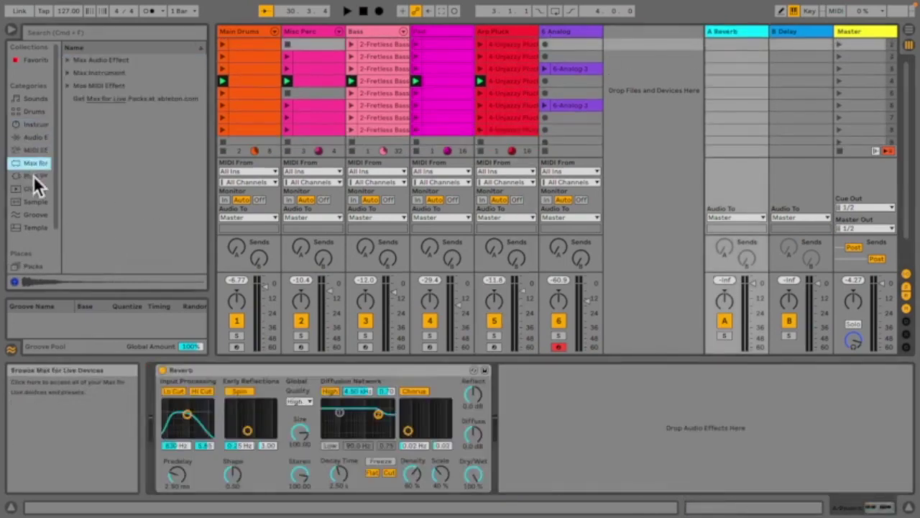
click(35, 138)
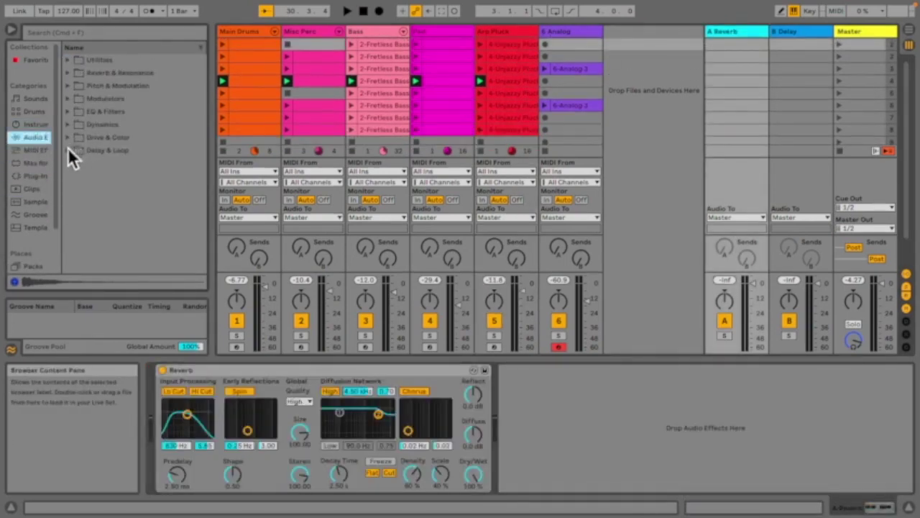
click(69, 150)
click(87, 214)
click(76, 240)
scroll(95, 237, down, 1)
click(82, 237)
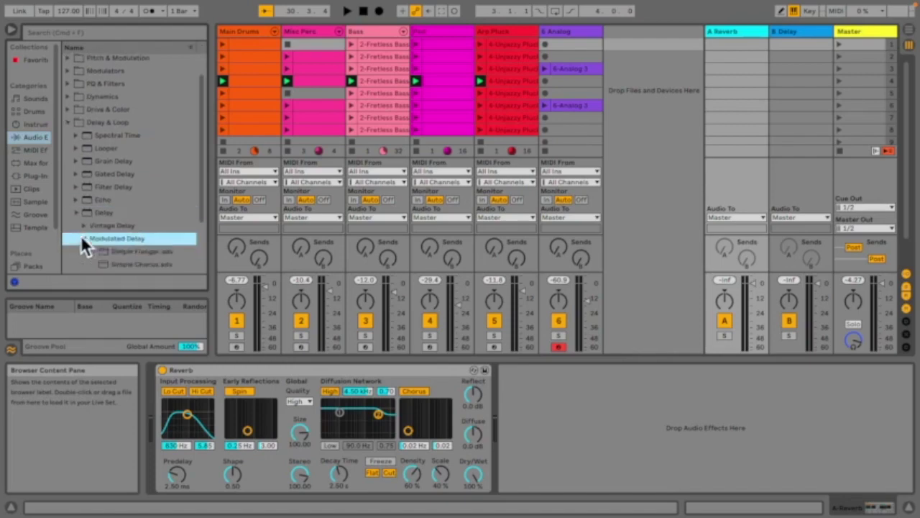
drag(103, 196, 799, 193)
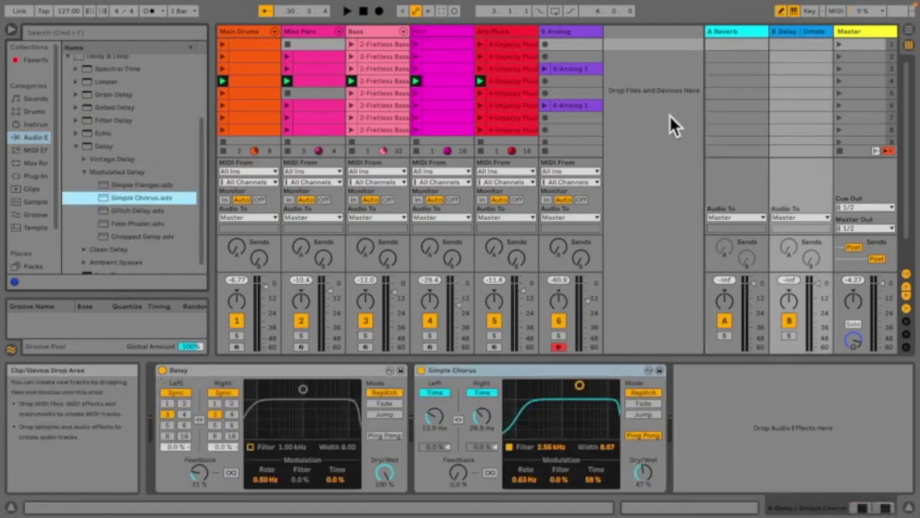
Step: Launch scene 7 and add the Reflections reverb preset to the A Reverb return track
click(839, 117)
drag(494, 246, 495, 233)
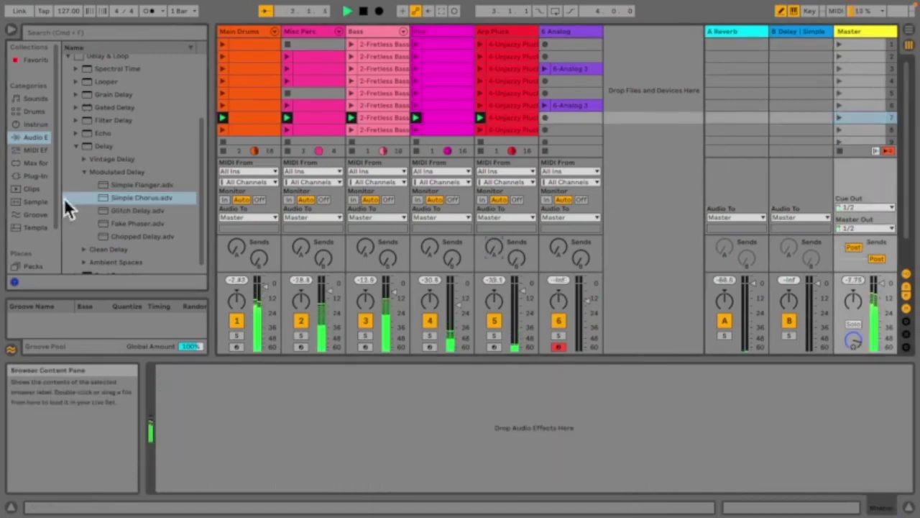
click(84, 172)
scroll(80, 142, up, 3)
click(70, 73)
click(76, 112)
click(85, 125)
scroll(154, 237, down, 5)
click(142, 100)
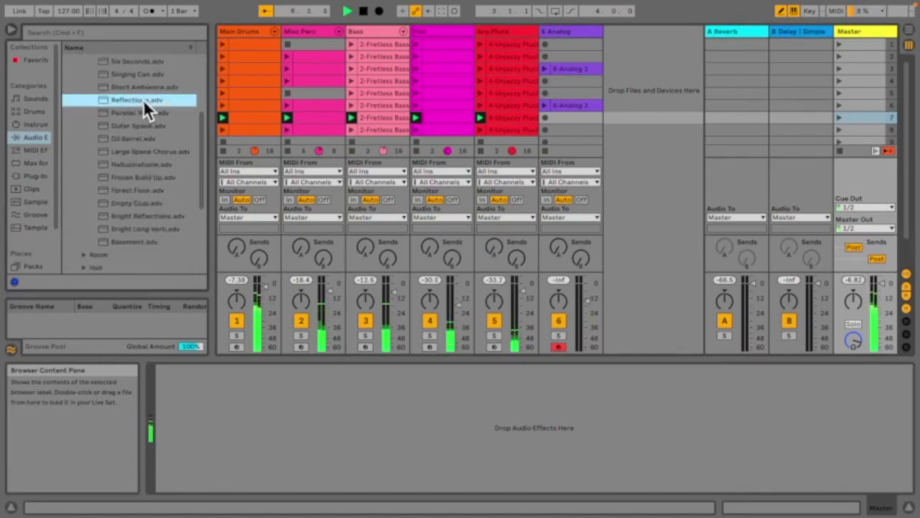
drag(723, 223, 722, 224)
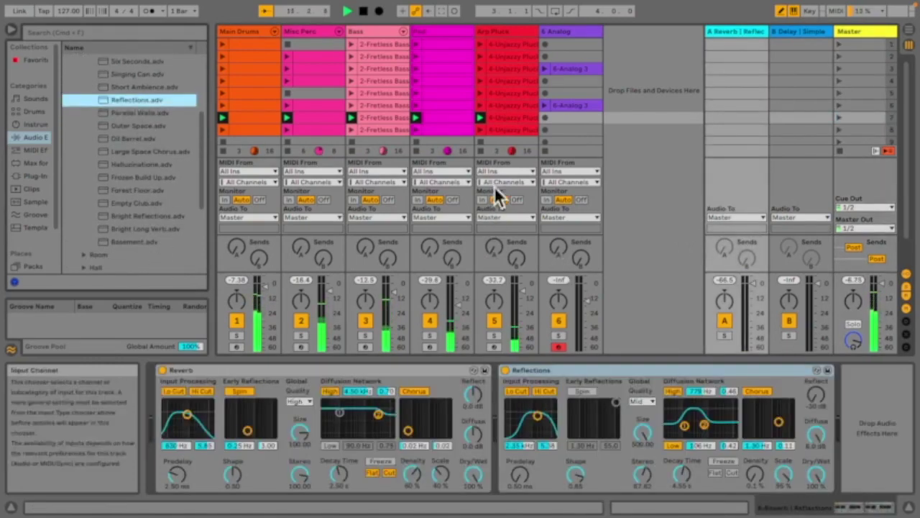
Step: Solo the Arp Pluck track and raise its sends to both the reverb and delay returns
click(493, 336)
drag(494, 248, 493, 237)
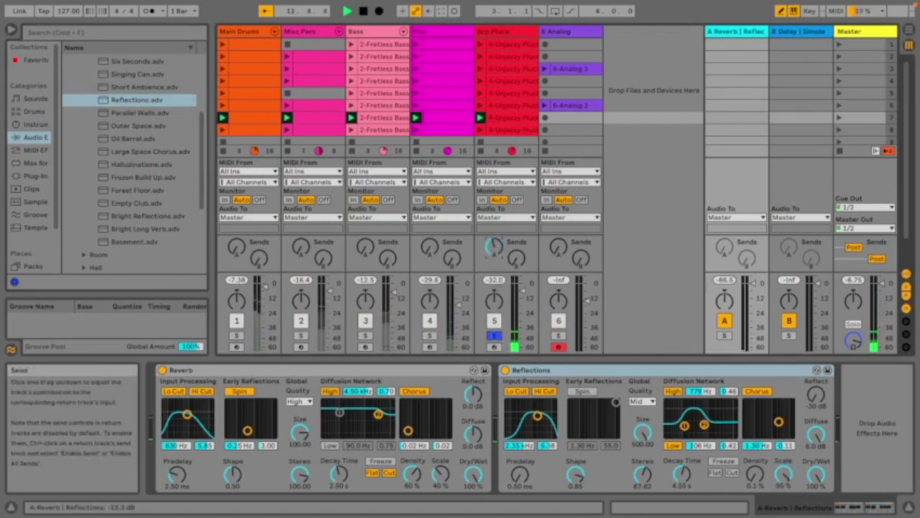
drag(516, 260, 516, 257)
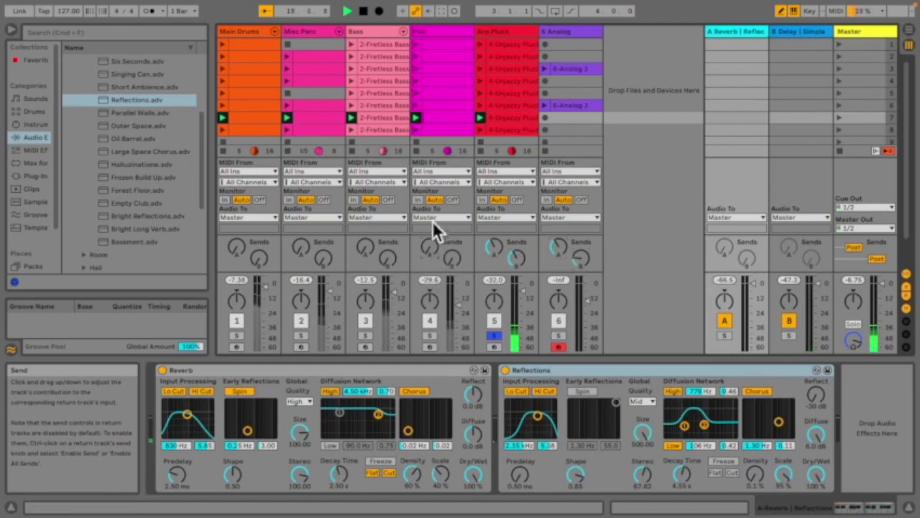
Step: Audition the Pad track in solo, and solo both return tracks together with Arp Pluck
click(429, 335)
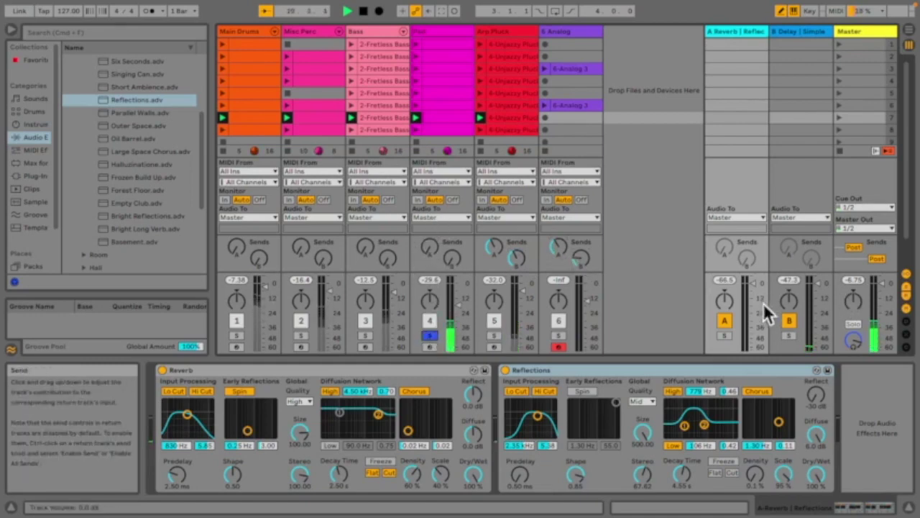
click(788, 335)
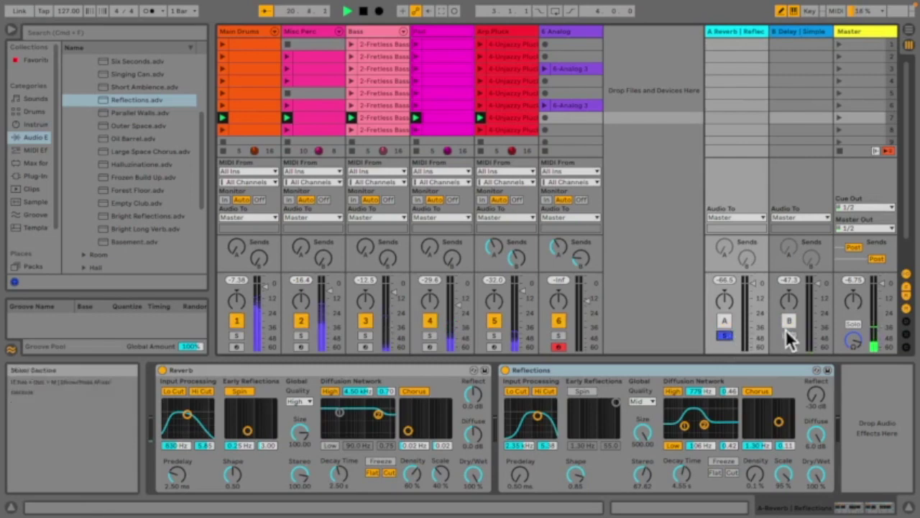
click(494, 335)
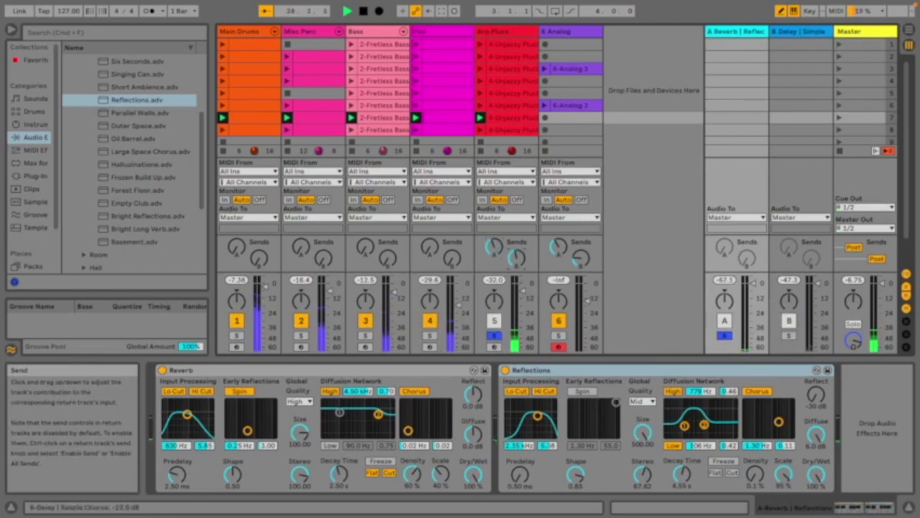
click(792, 334)
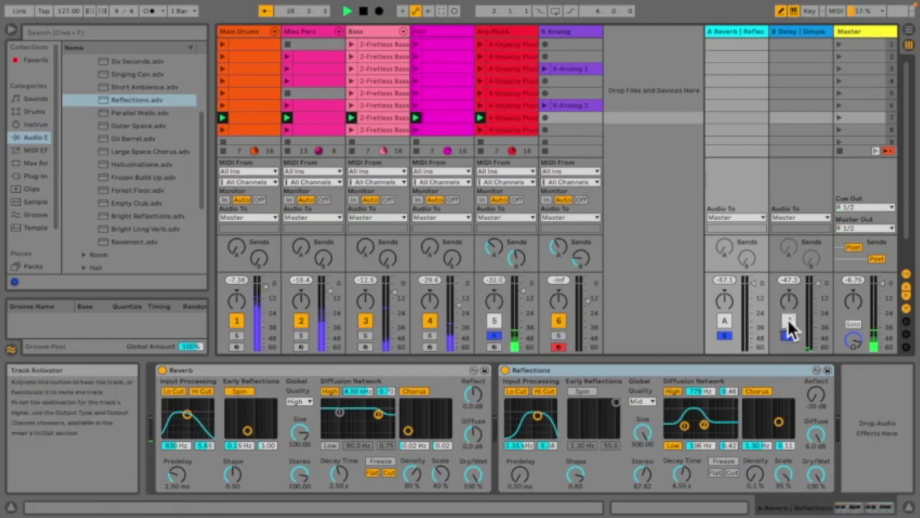
Step: Add 6 Analog, Pad and Bass to the soloed tracks and set the Pad and Bass sends to both returns
click(559, 335)
click(431, 335)
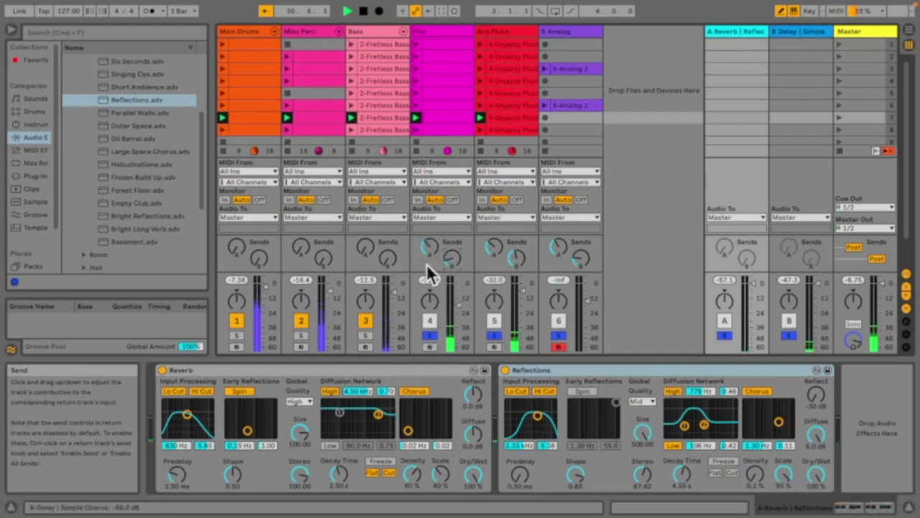
click(366, 336)
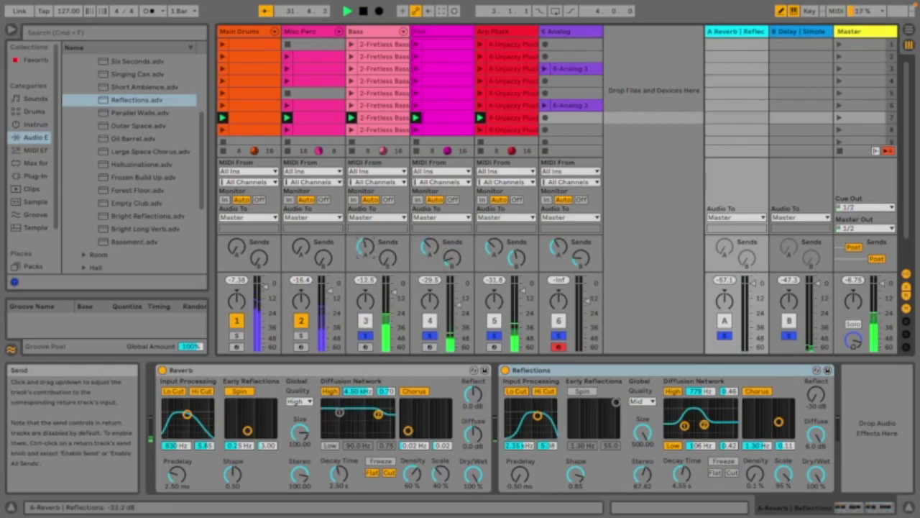
drag(366, 248, 367, 253)
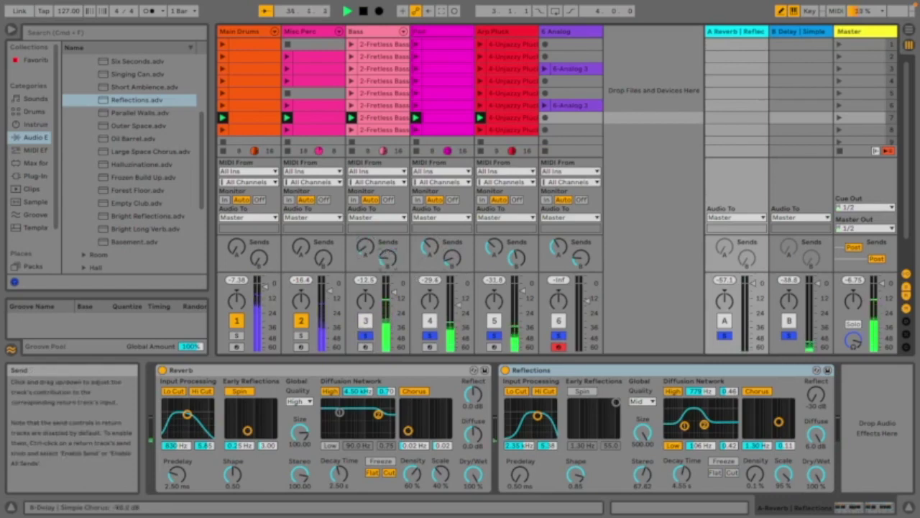
Step: Delete the original Reverb device from return track A, keeping only Reflections
click(312, 370)
key(Delete)
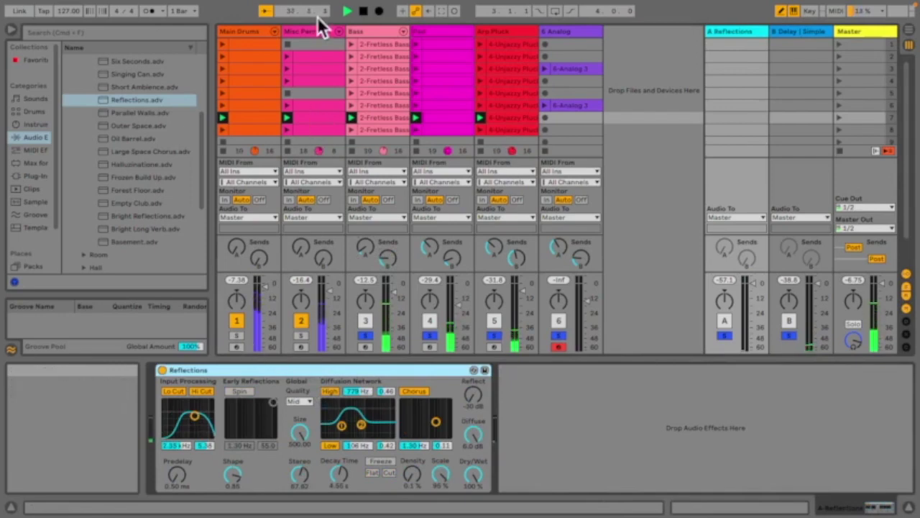
Step: Add Misc Perc and Main Drums to the soloed tracks and raise their sends to both returns
click(309, 31)
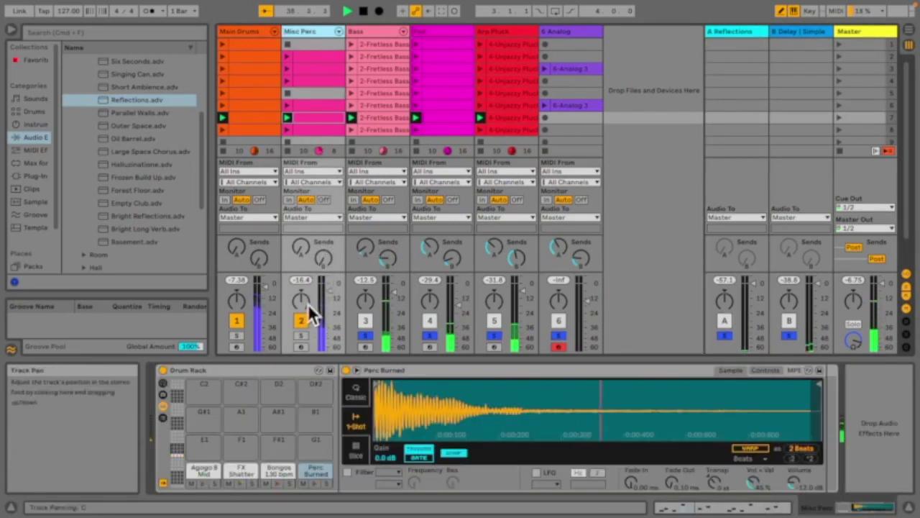
click(301, 335)
drag(300, 248, 301, 247)
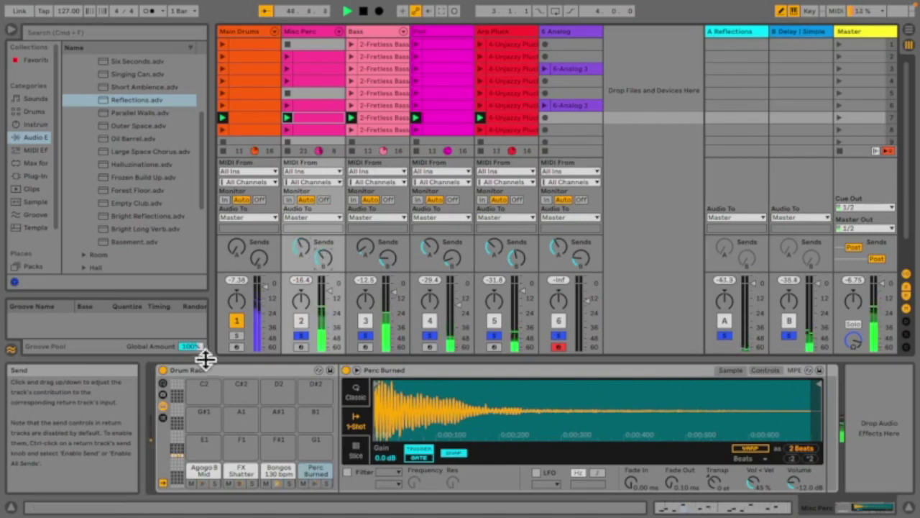
click(237, 335)
drag(236, 247, 258, 251)
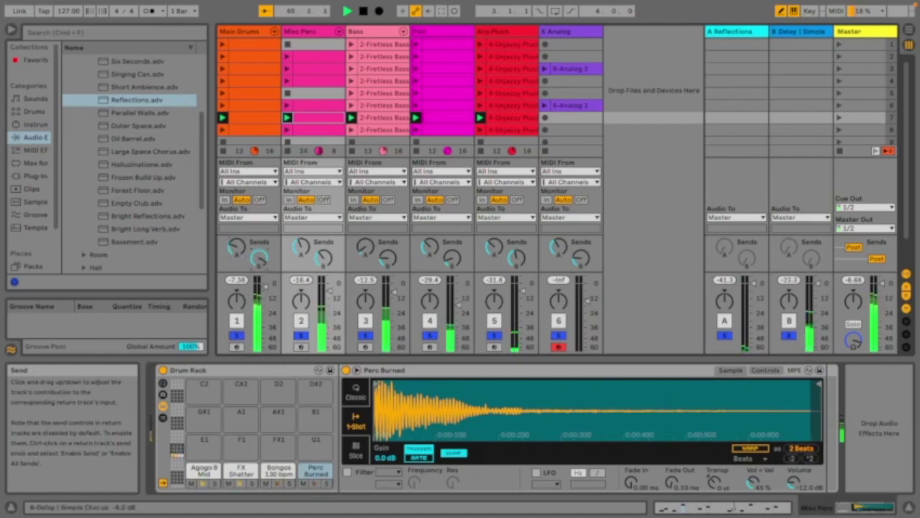
Step: Turn off the original Delay device on return track B and raise the Simple Chorus dry/wet and feedback amounts
click(788, 36)
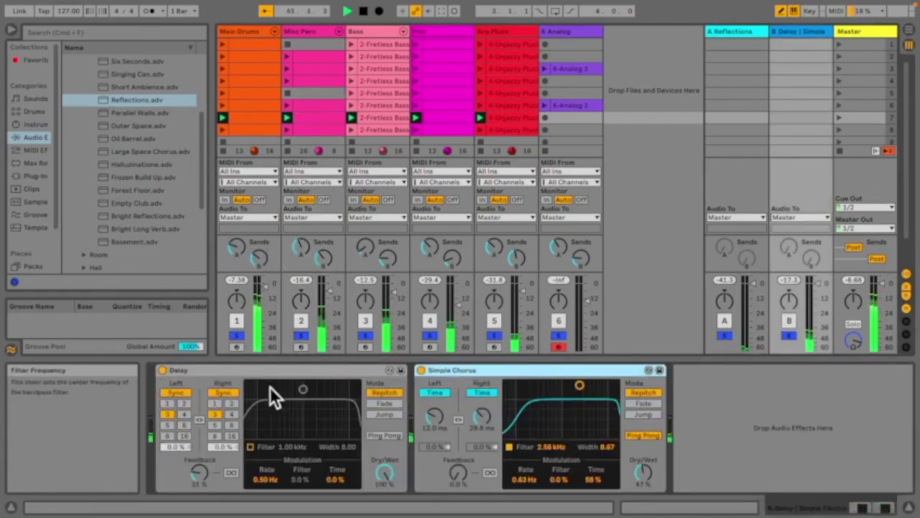
click(162, 370)
right_click(643, 473)
key(Escape)
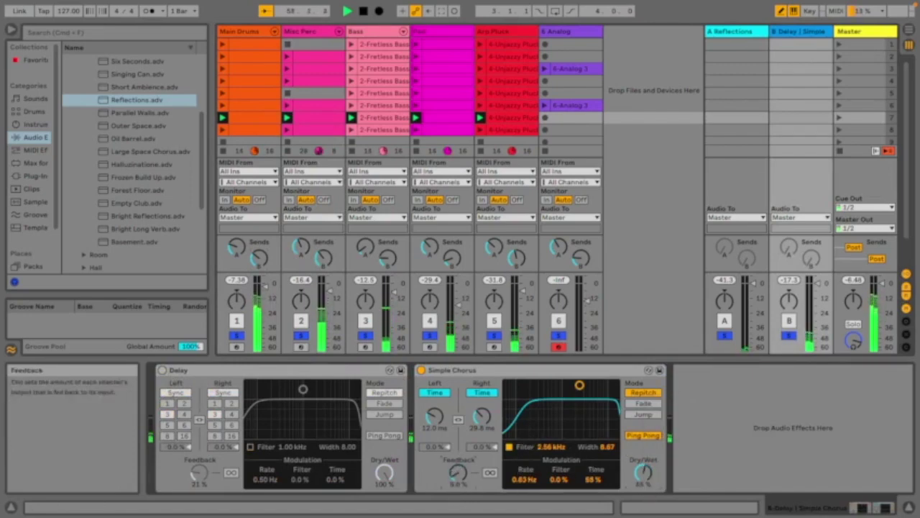
Step: Delete the second Perc Burned note from the Misc Perc clip in scene 7
click(322, 118)
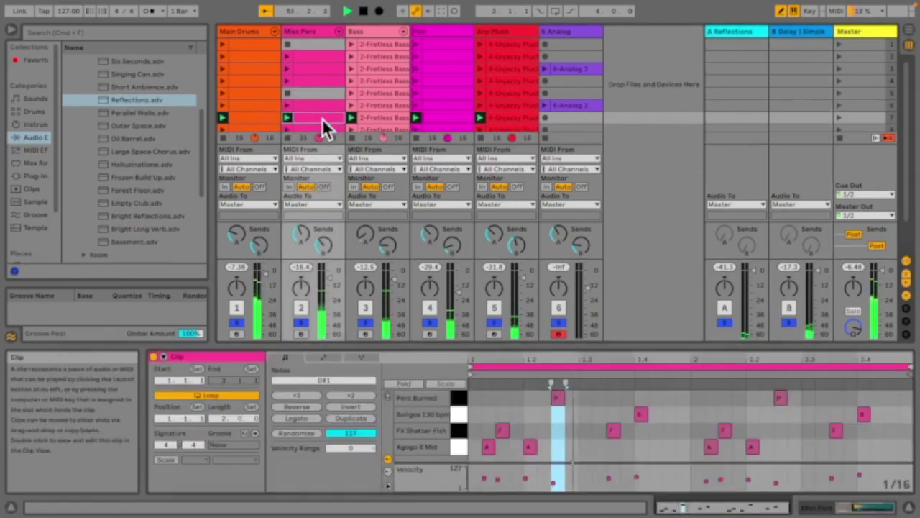
double_click(782, 398)
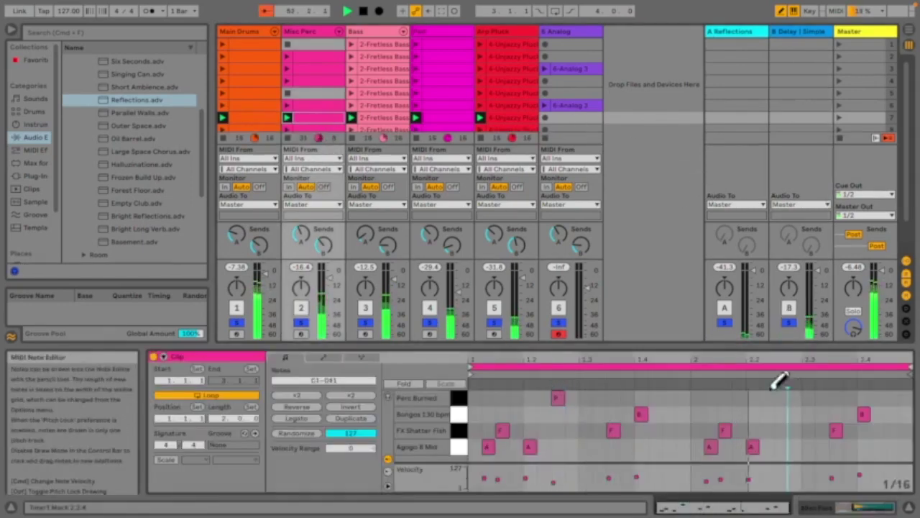
Step: Examine the notes of the Misc Perc clips in scenes 6, 8, 4, 3 and 2, ending with scene 4
click(325, 108)
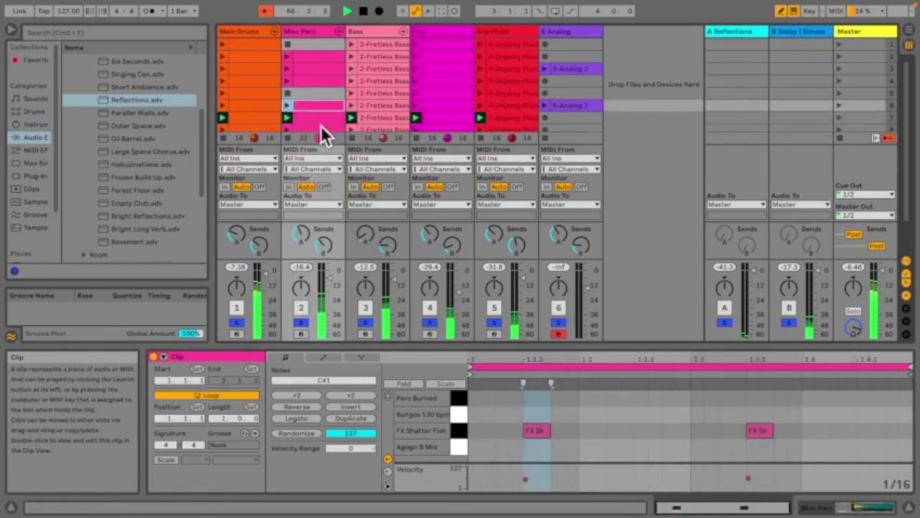
click(320, 125)
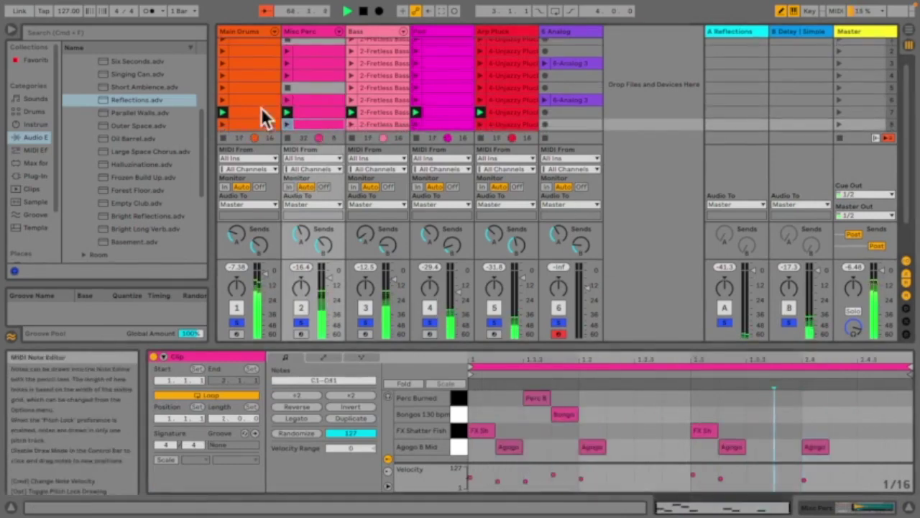
click(312, 76)
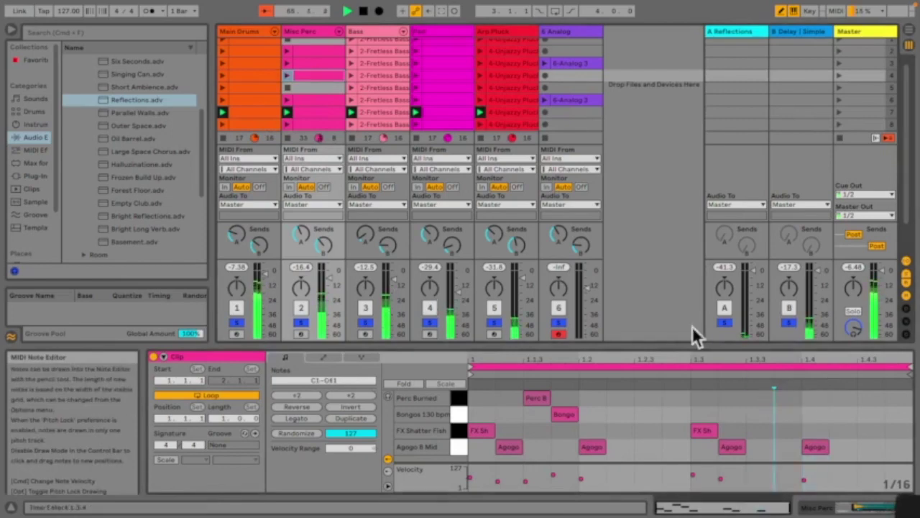
click(317, 63)
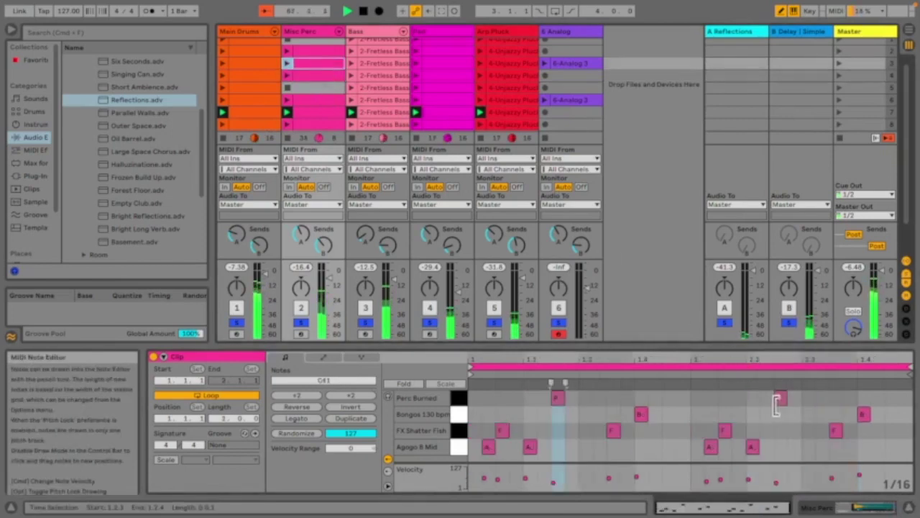
click(299, 50)
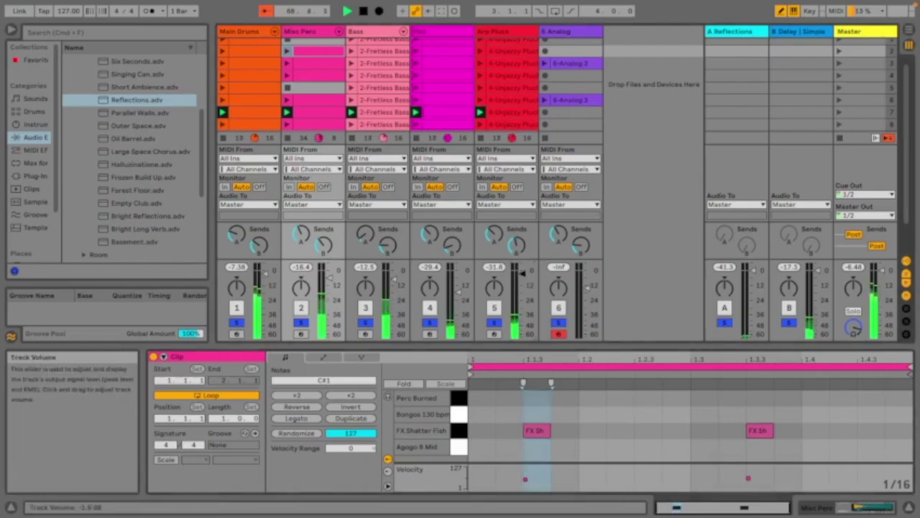
scroll(311, 93, down, 1)
click(311, 73)
scroll(314, 77, up, 1)
Step: Stop playback and all clips, and enable Arrangement recording
key(space)
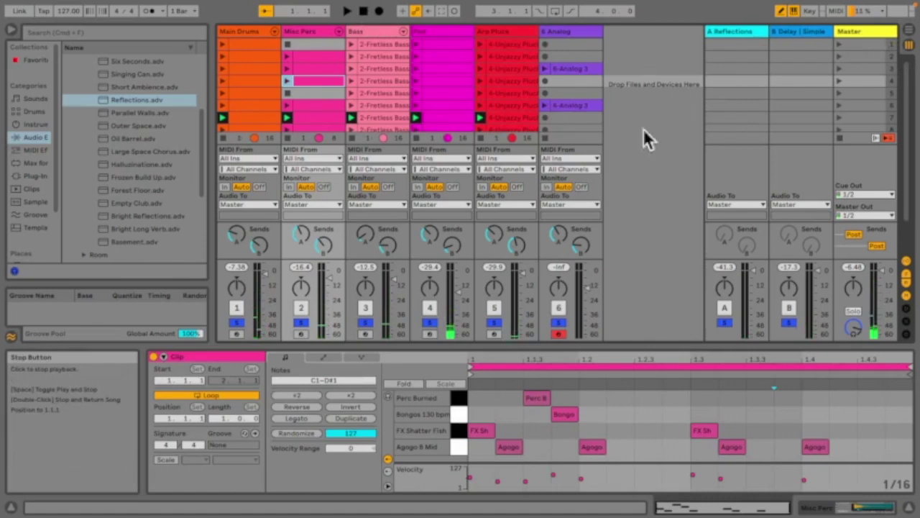
click(841, 138)
click(378, 9)
Step: Record a take by launching the first Main Drums and Bass clips, then scenes 1, 2 and 3, lowering the Analog track's volume
click(223, 44)
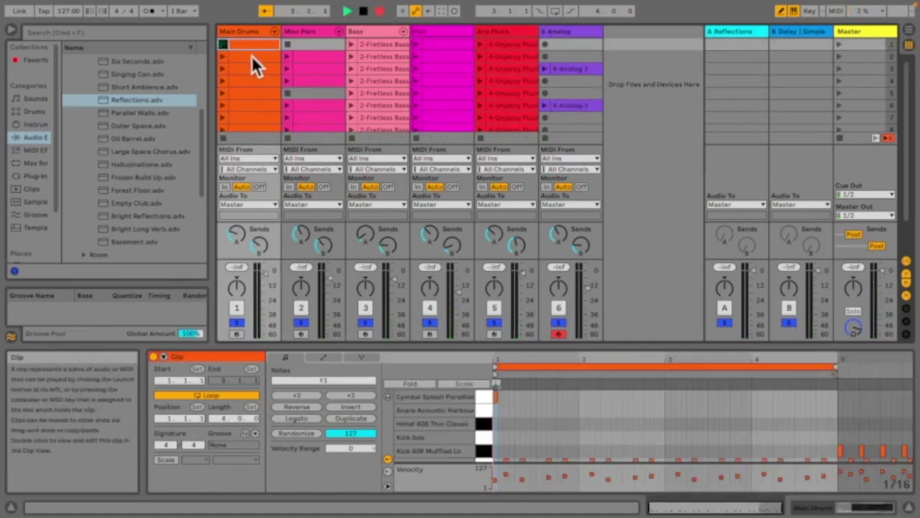
click(351, 44)
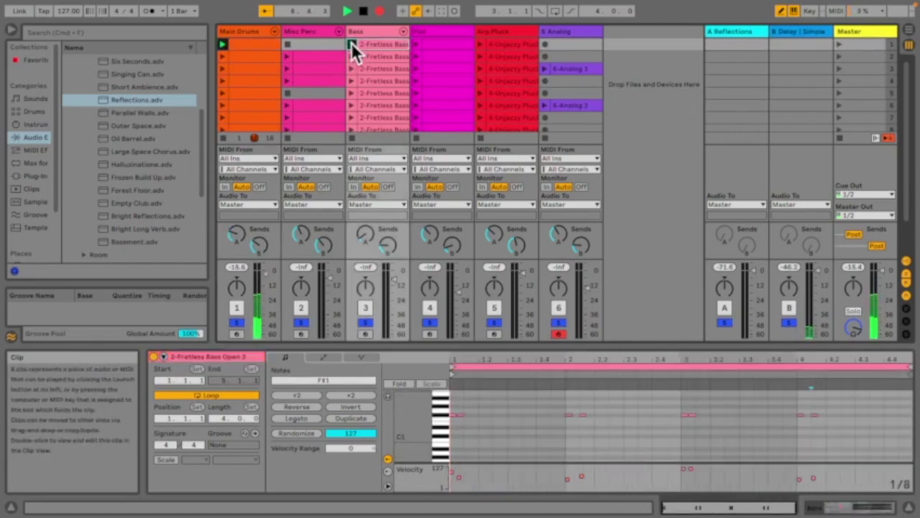
click(839, 43)
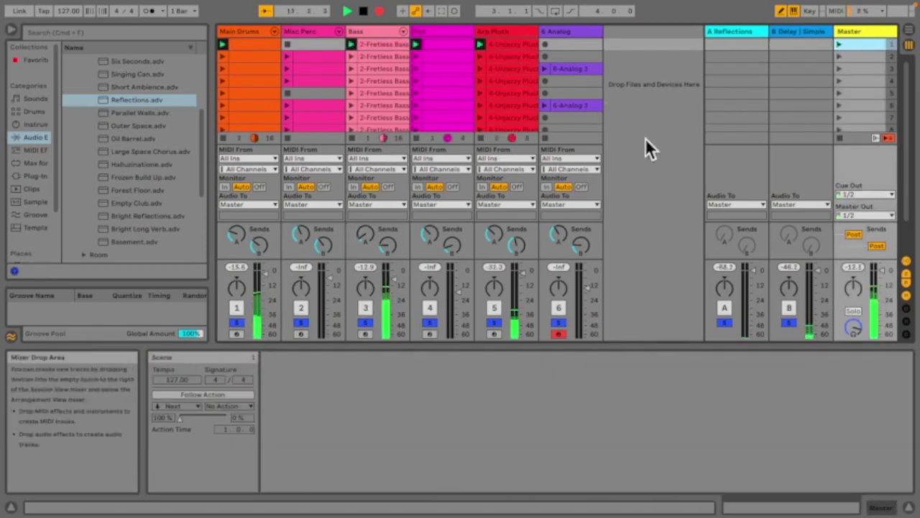
click(840, 56)
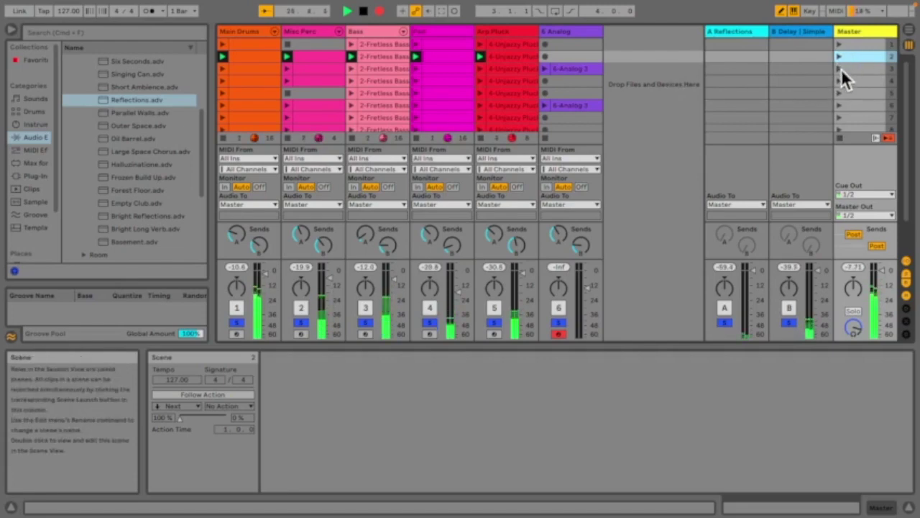
click(841, 68)
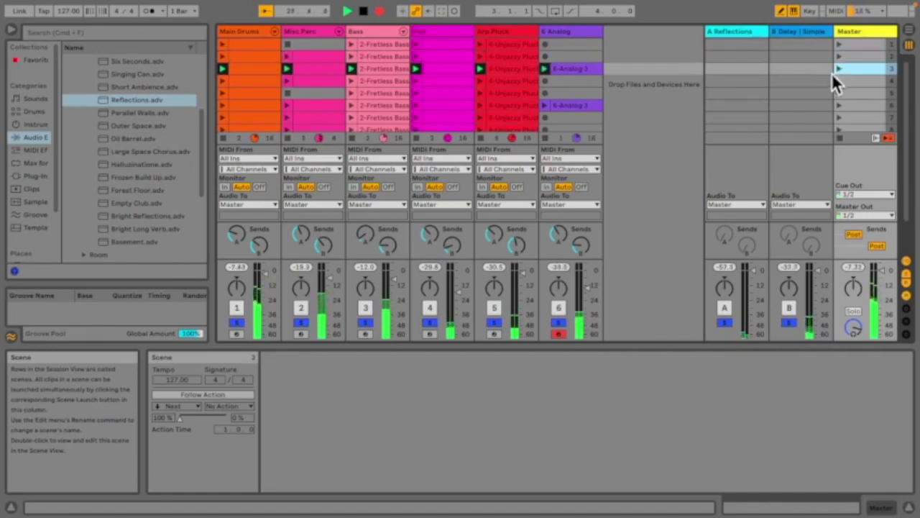
drag(583, 308, 585, 317)
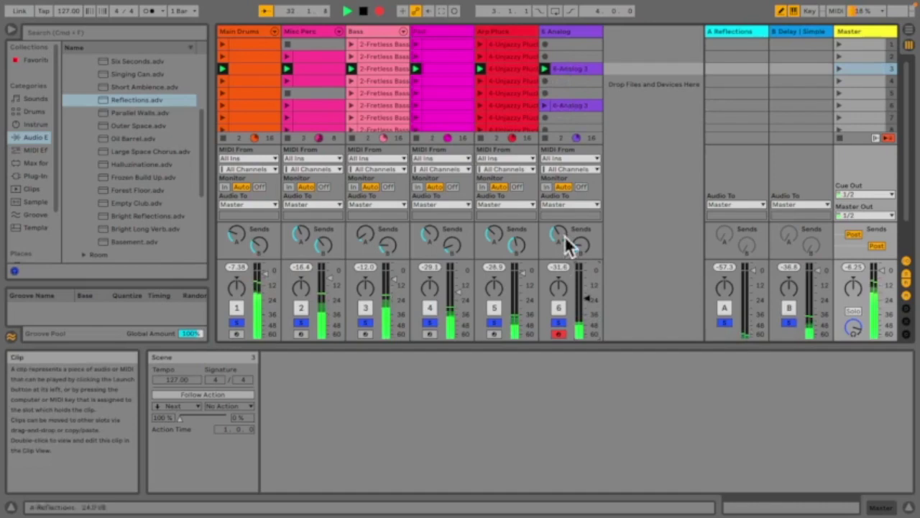
Step: Launch scene 4 and lower the Arp Pluck track's send A and send B amounts
click(838, 81)
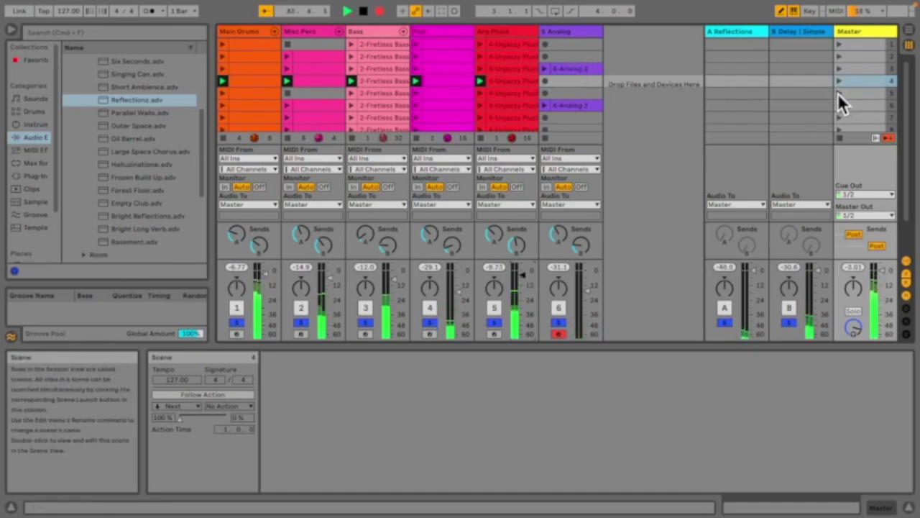
drag(493, 234, 493, 248)
drag(516, 245, 516, 261)
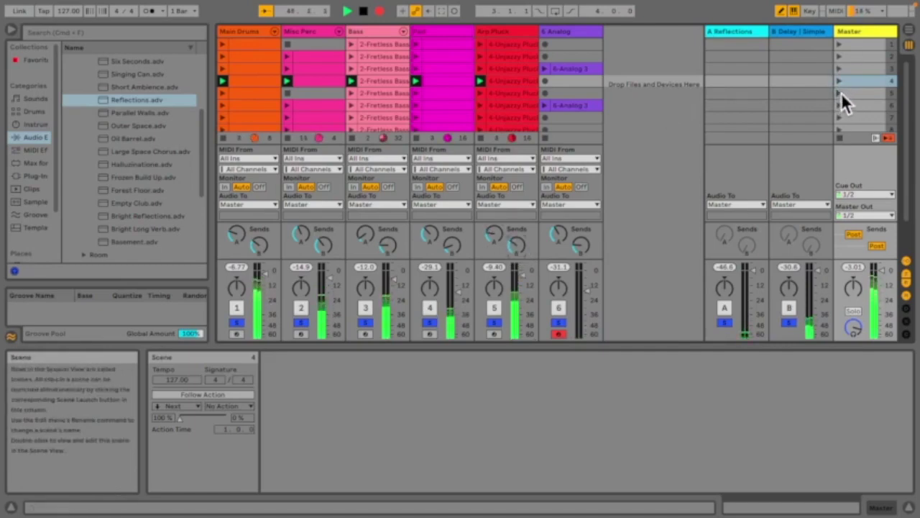
Step: Continue the take by launching scenes 5 and 6, the Analog clip in scene 6, and scene 7
click(838, 92)
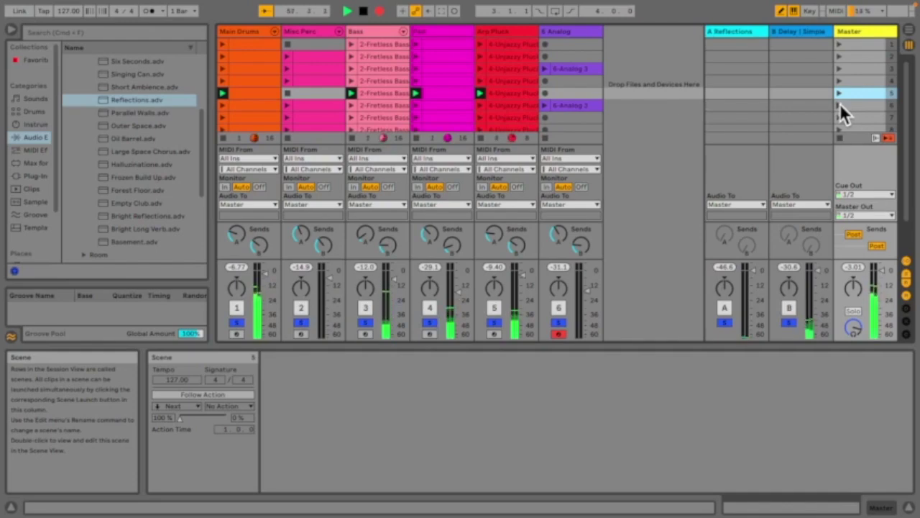
click(840, 105)
click(546, 137)
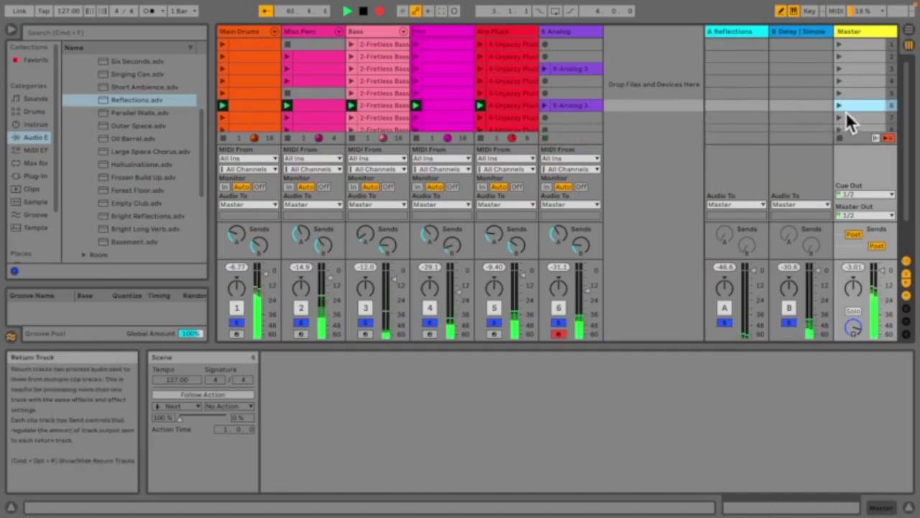
click(545, 105)
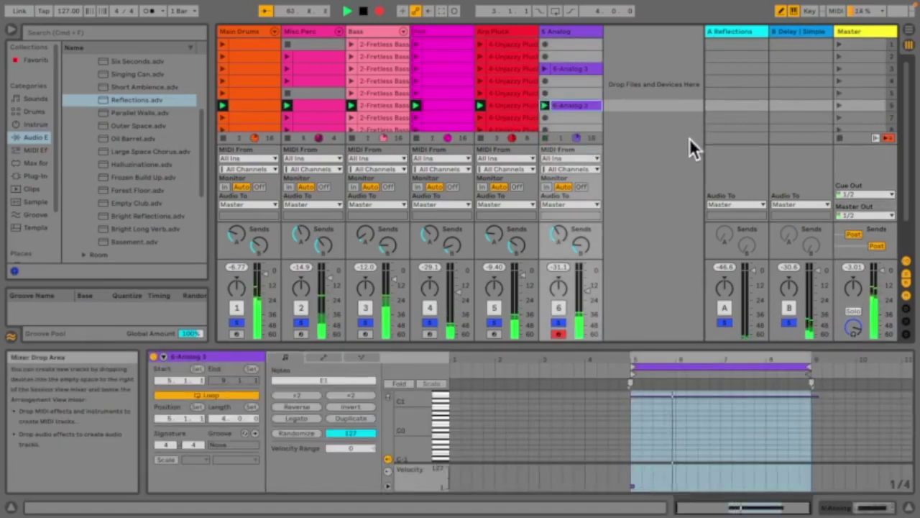
scroll(719, 122, down, 1)
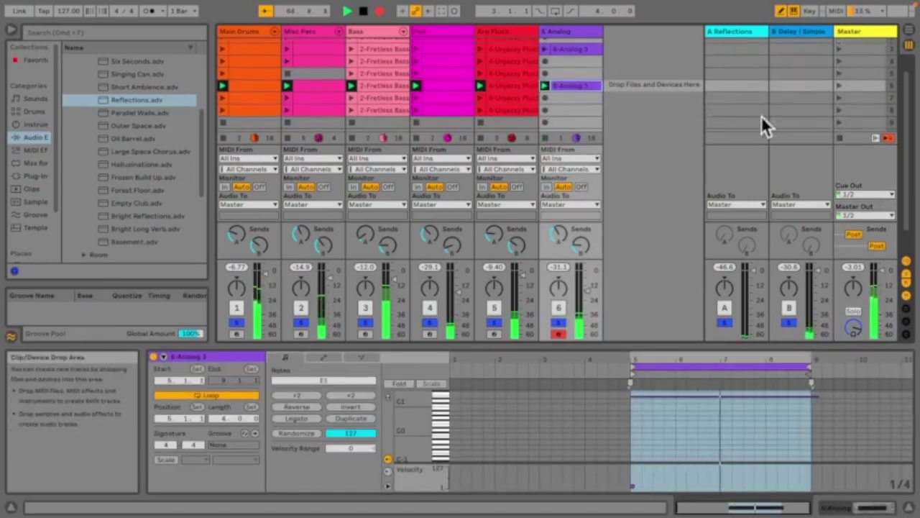
click(839, 97)
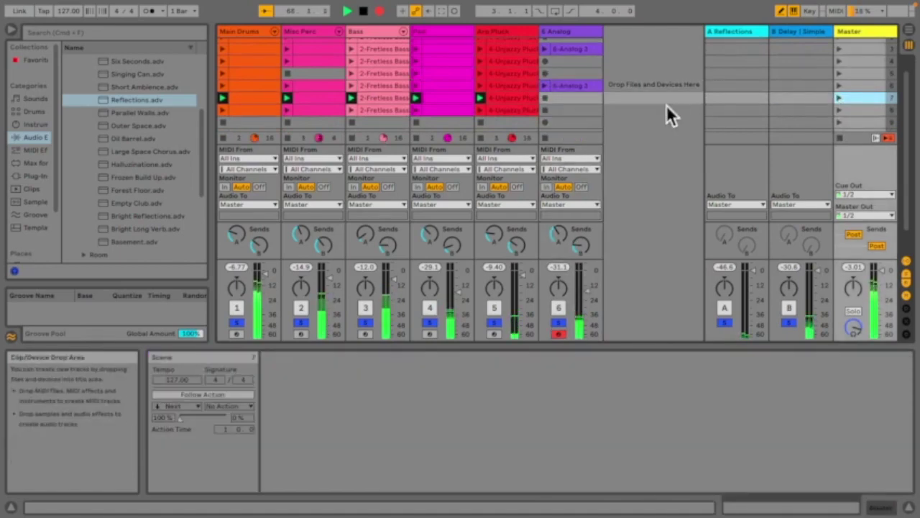
Step: Compare the Arp Pluck clips in scenes 7, 6 and 4 during the take, and launch scene 8
click(499, 100)
click(507, 85)
click(513, 61)
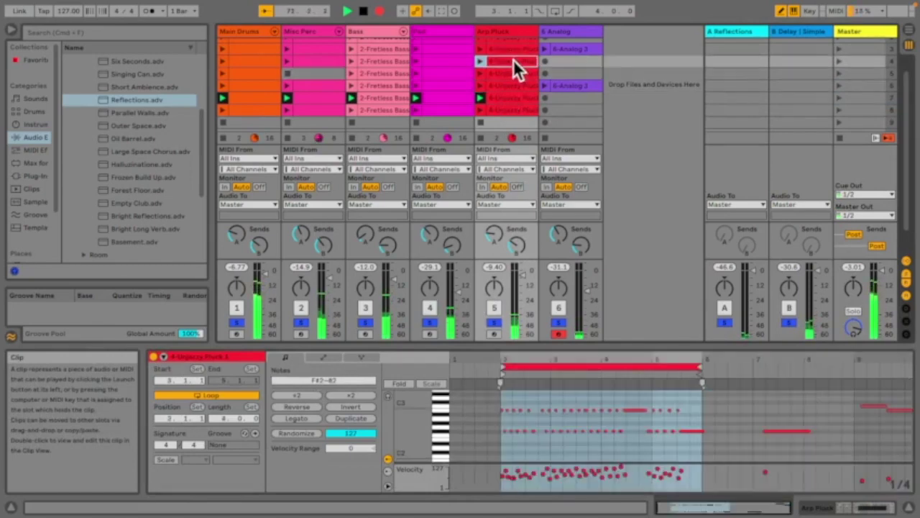
click(513, 98)
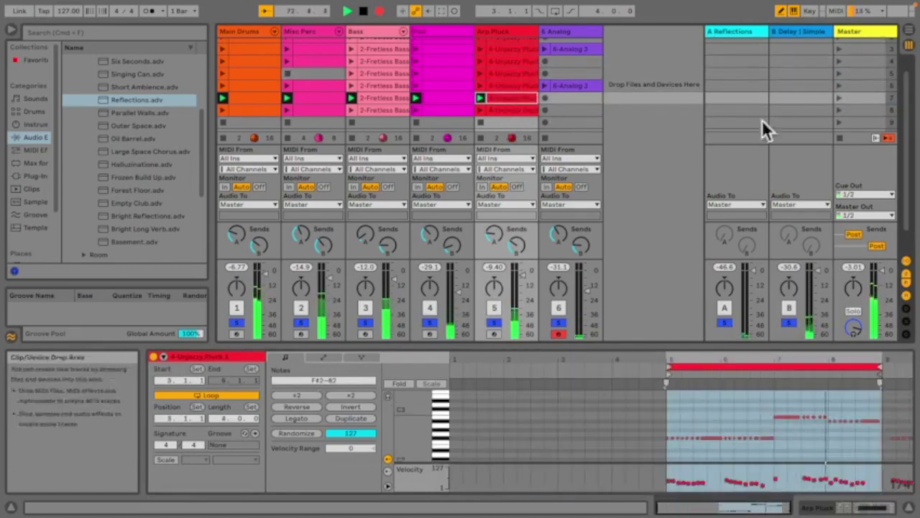
click(839, 109)
Step: Move the Analog track's clip from scene 6 to scene 7
click(590, 88)
key(super+c)
click(582, 95)
key(super+v)
click(581, 85)
key(Delete)
key(Down)
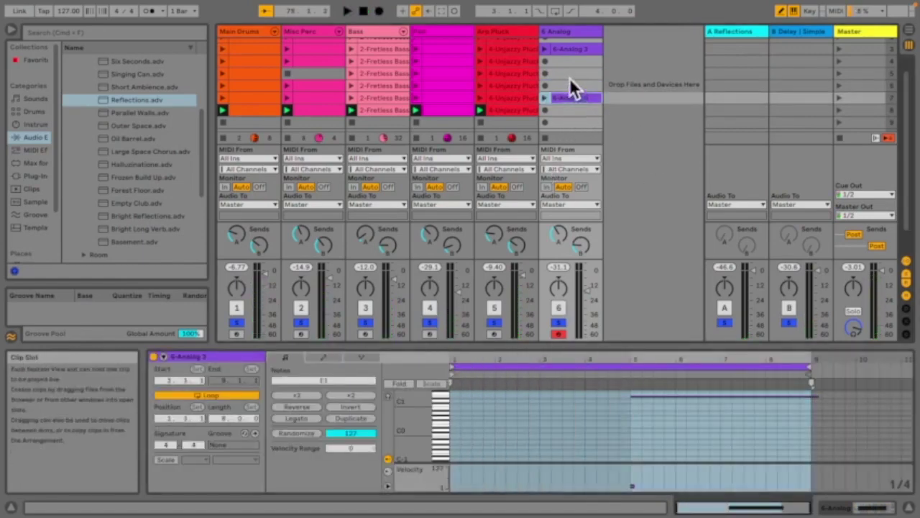
Step: Check the Analog clip in scene 3 and duplicate scene 1 to make room for a gradual intro
click(573, 51)
scroll(550, 64, up, 2)
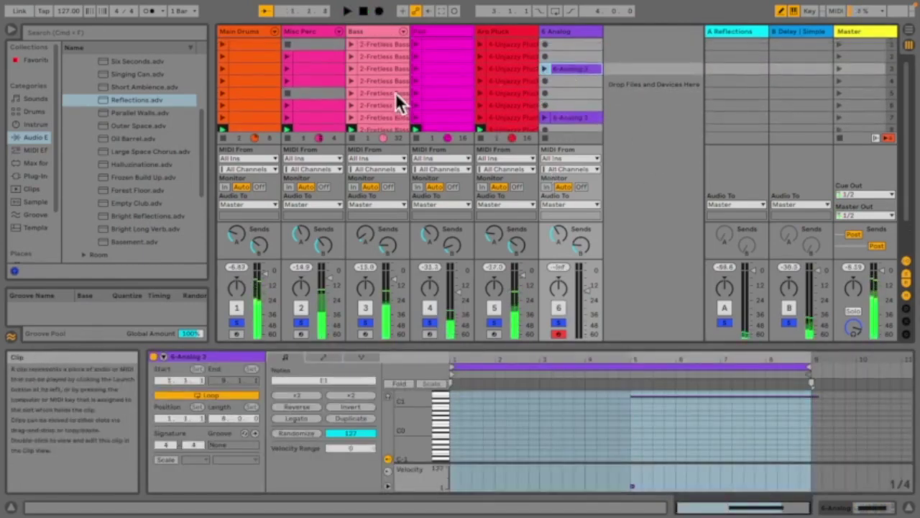
scroll(850, 51, up, 1)
click(851, 54)
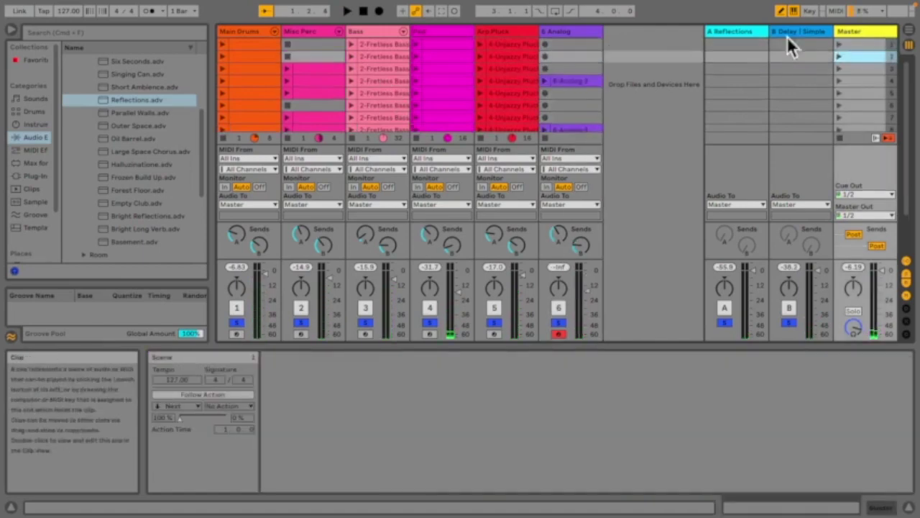
click(364, 47)
click(872, 50)
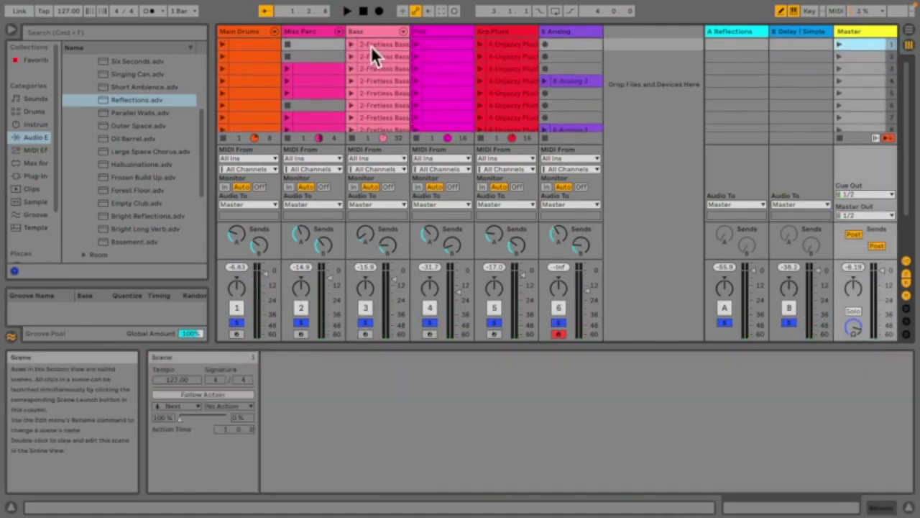
Step: Delete the Bass, track 4 and Arp Pluck clips from scene 1, keeping only Main Drums
click(386, 45)
scroll(386, 45, up, 1)
click(440, 43)
key(Delete)
click(503, 44)
key(Delete)
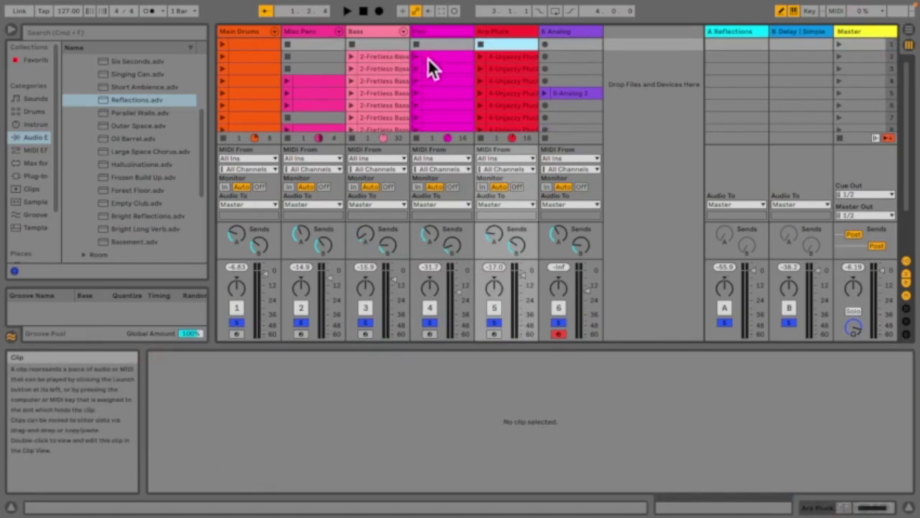
Step: Delete the Arp Pluck and track 4 clips from scene 2, and the track 4 clip from scene 3
click(501, 56)
key(Delete)
key(Left)
key(Delete)
click(453, 68)
key(Delete)
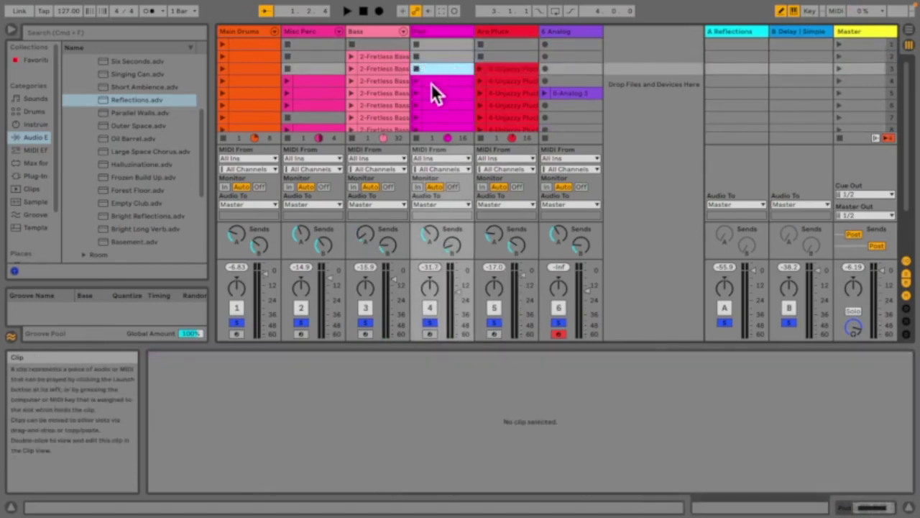
Step: Unsolo all tracks and delete all recorded material from the Arrangement
click(790, 323)
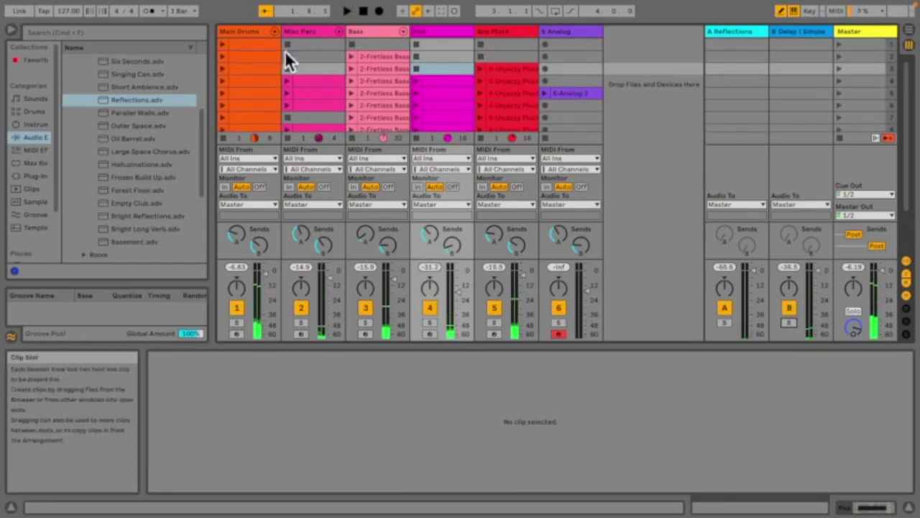
click(906, 37)
key(super+a)
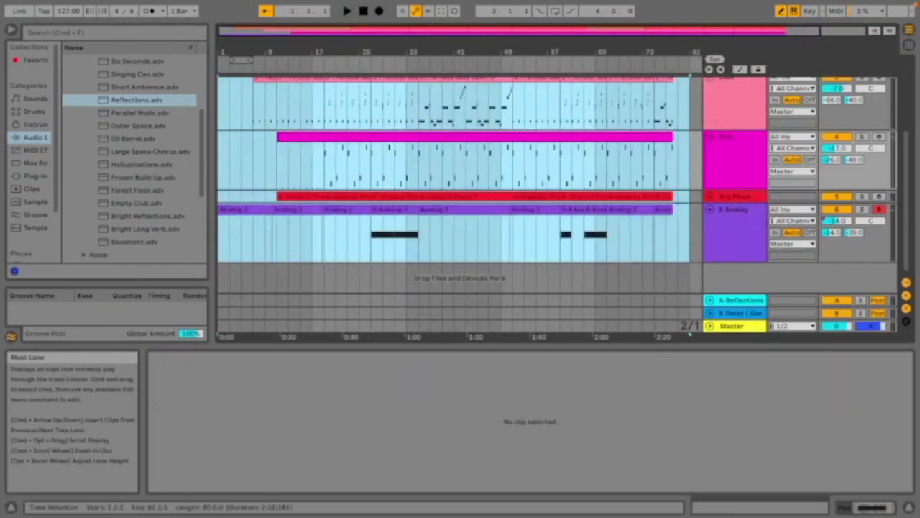
key(BackSpace)
scroll(229, 109, up, 3)
click(219, 107)
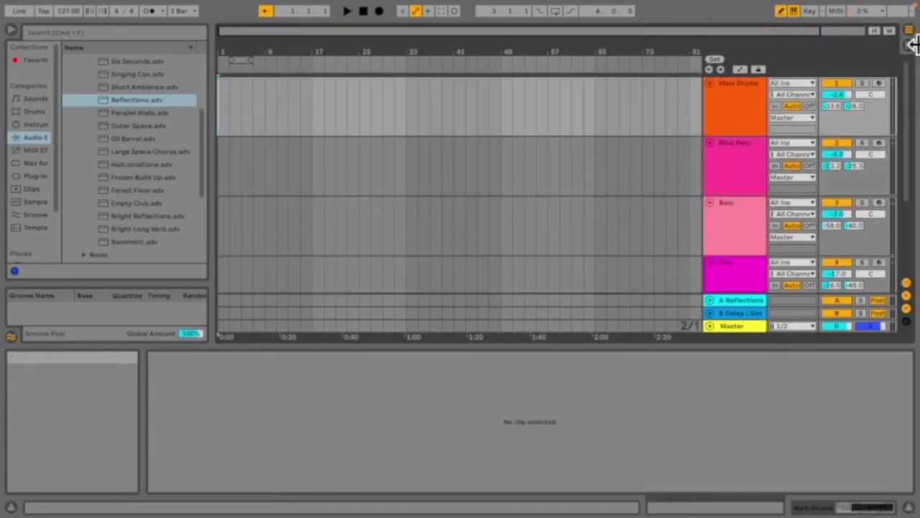
Step: Record a new take from Session View by launching scenes 1, 2, 3 and 4 in turn
key(Tab)
click(838, 44)
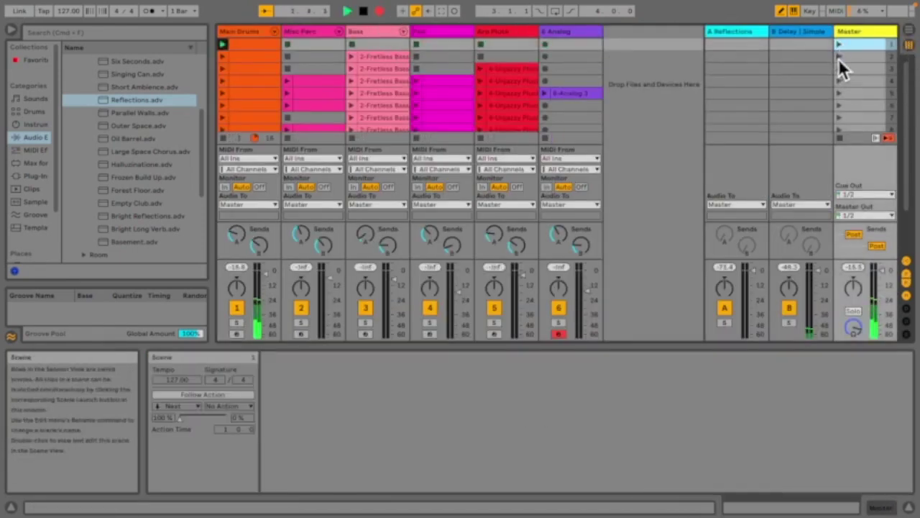
click(839, 56)
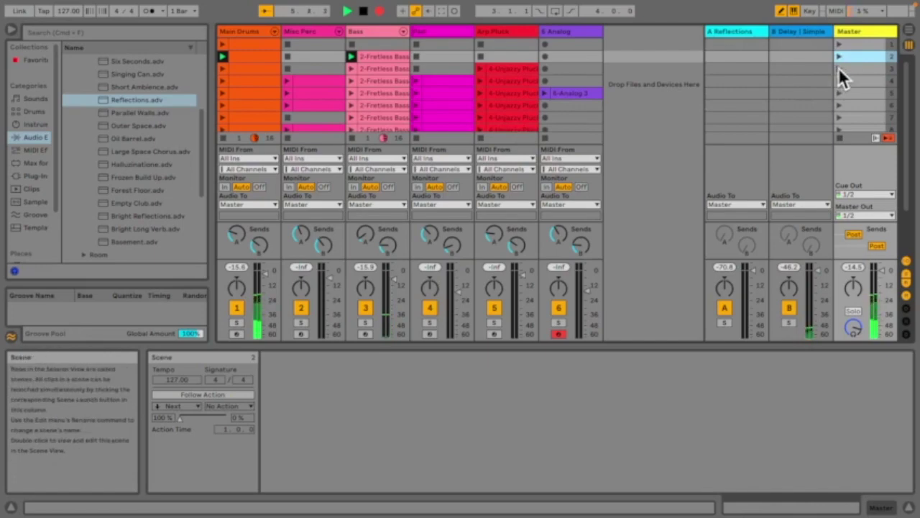
click(838, 67)
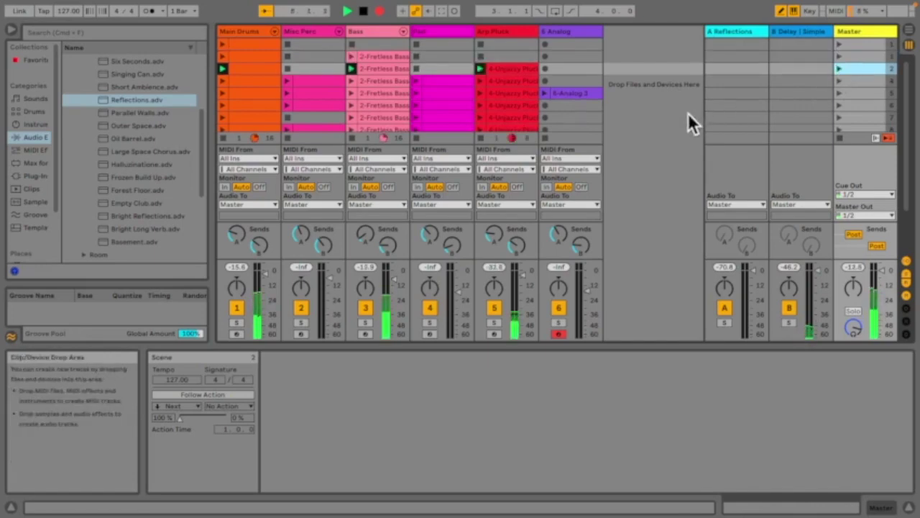
click(839, 81)
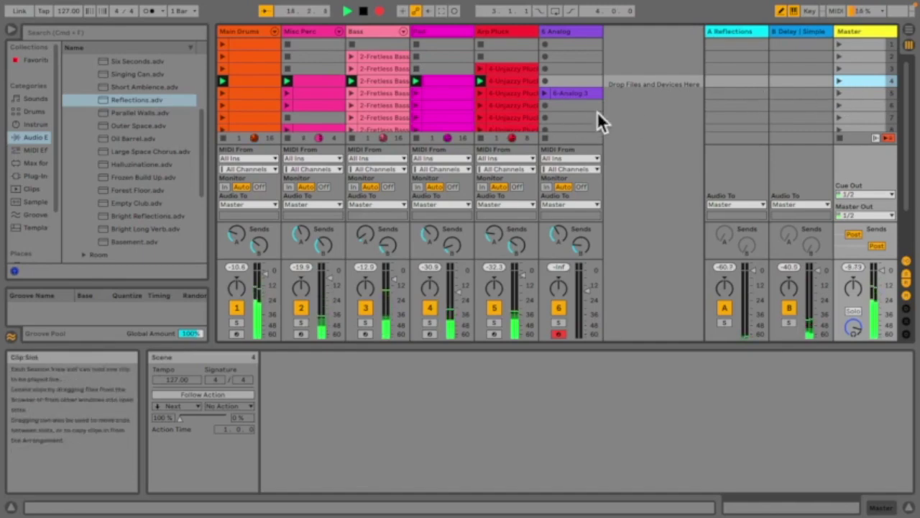
Step: Check the Bass clips in scenes 4 and 3, and delete the take recorded in the Arrangement
click(380, 81)
click(386, 69)
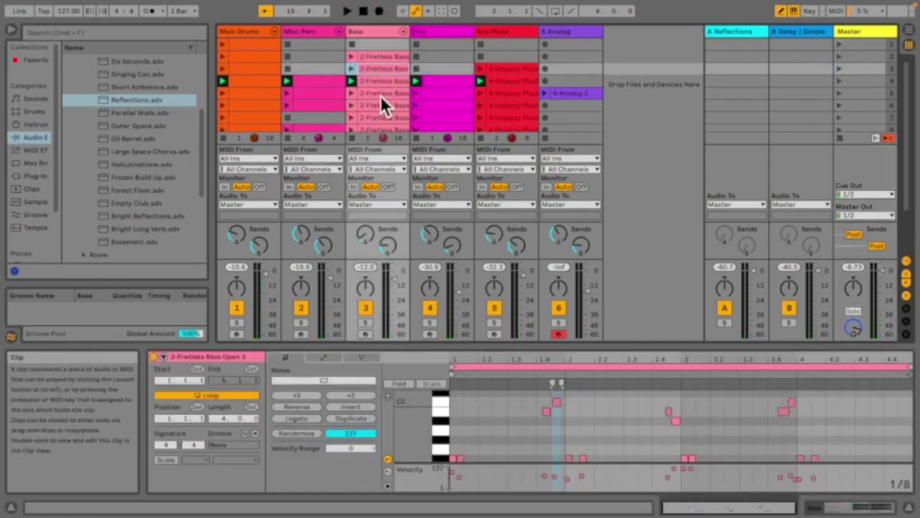
click(906, 31)
drag(311, 259, 196, 72)
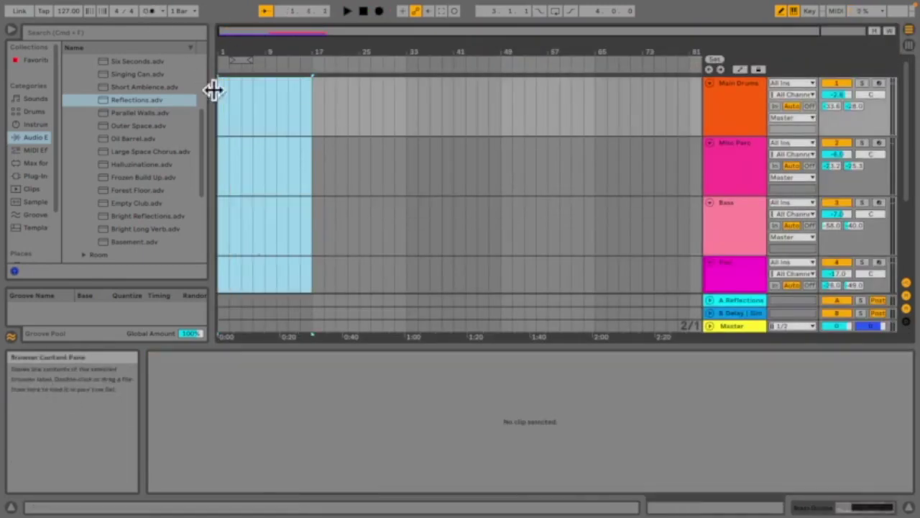
Step: Record a new Session View performance into the Arrangement, launching scenes 1 through 6 in turn
click(906, 45)
click(382, 15)
click(838, 42)
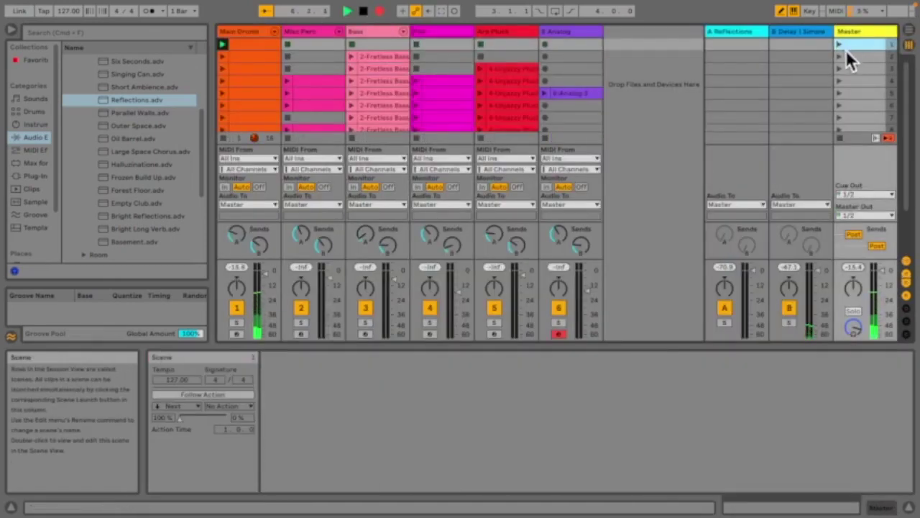
click(836, 55)
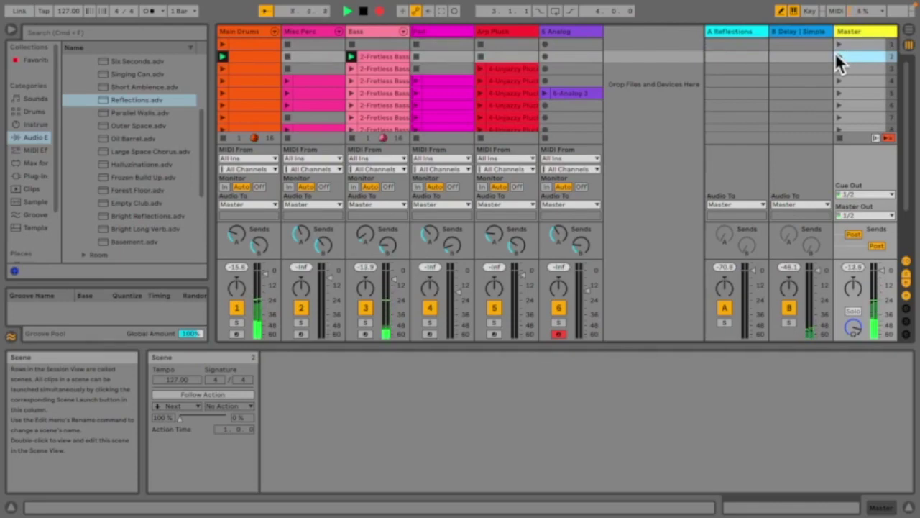
click(838, 68)
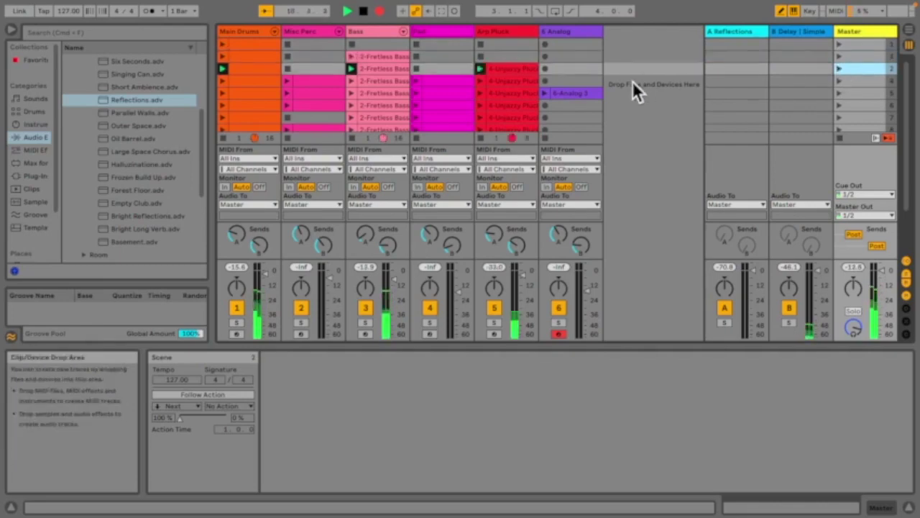
click(838, 80)
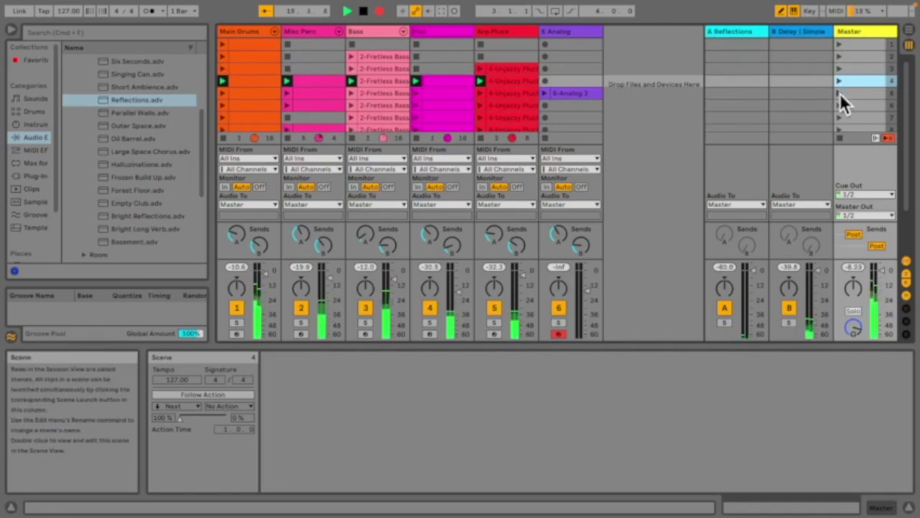
click(574, 93)
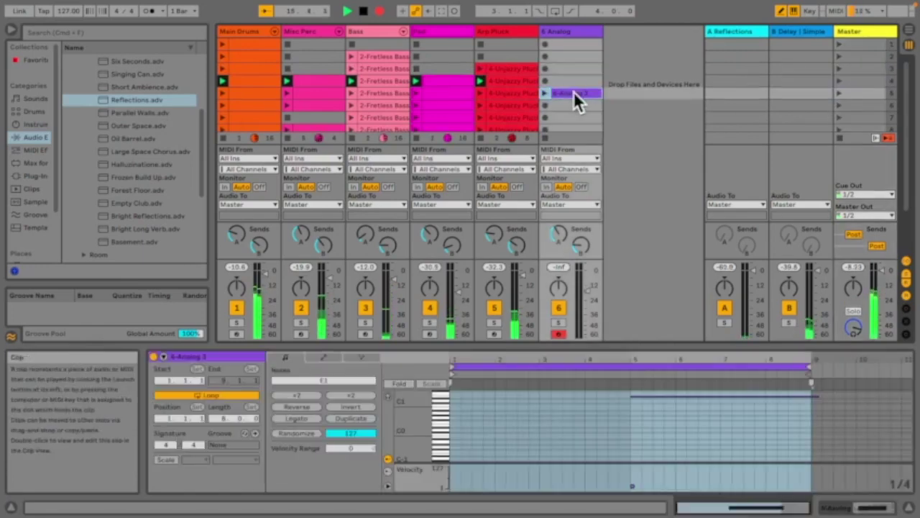
click(839, 92)
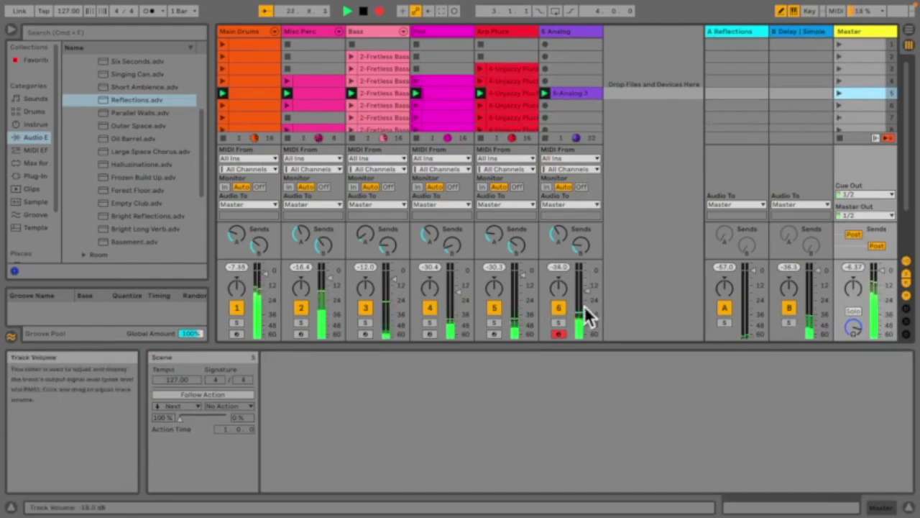
click(838, 105)
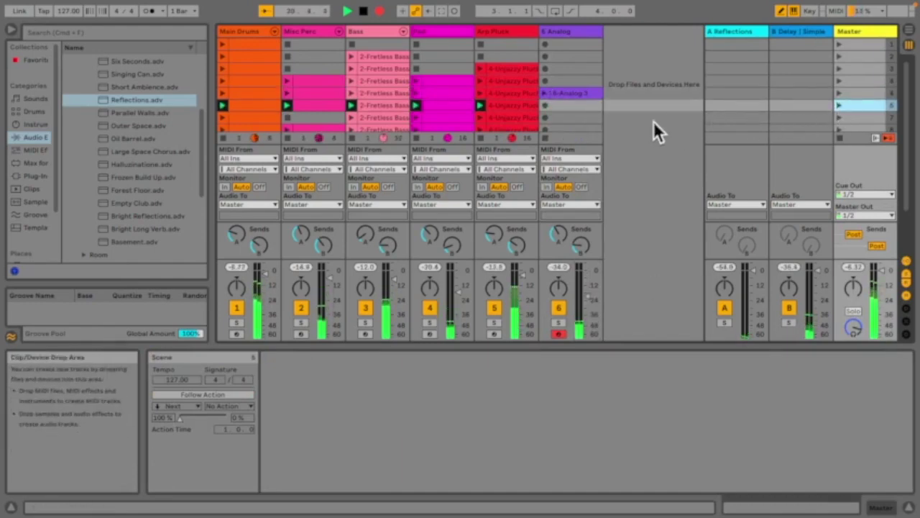
Step: Continue the recorded performance by launching scenes 7 through 10, and glance at the Arrangement while it records
scroll(749, 115, down, 1)
scroll(749, 114, down, 1)
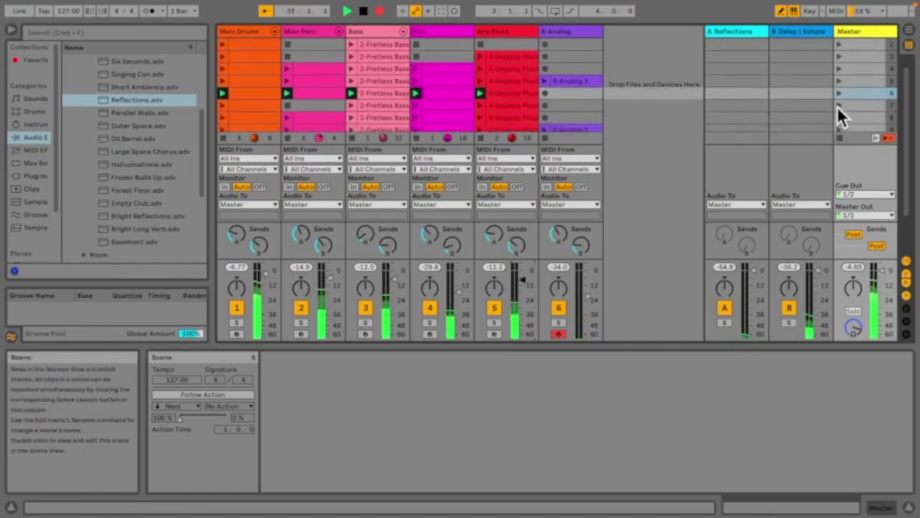
click(838, 106)
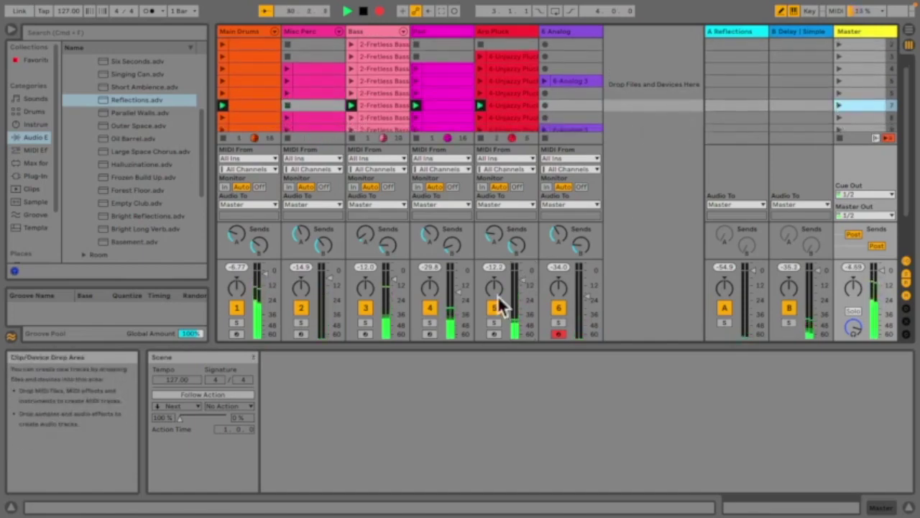
scroll(836, 111, down, 2)
click(842, 84)
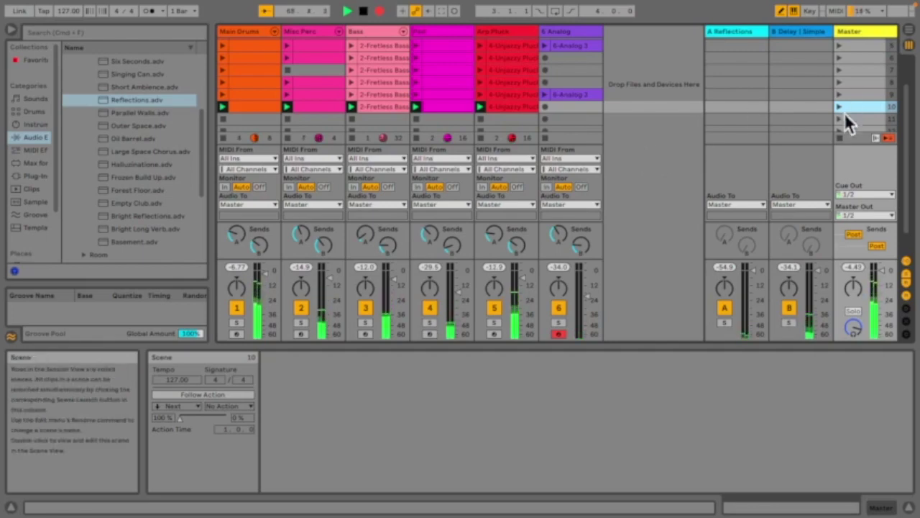
click(909, 30)
click(909, 45)
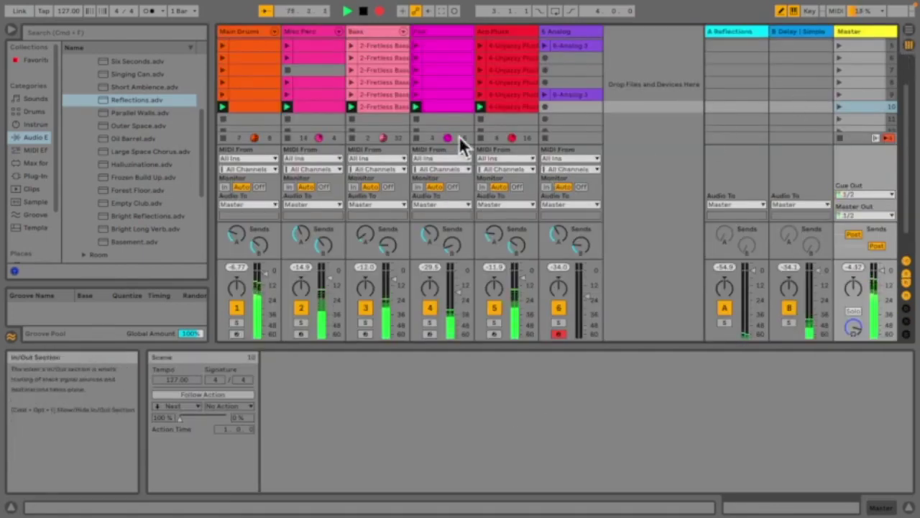
Step: Perform an outro by stopping Arp Pluck, dropping and relaunching Bass, and stopping Misc Perc, Main Drums, Bass and finally all clips
click(481, 138)
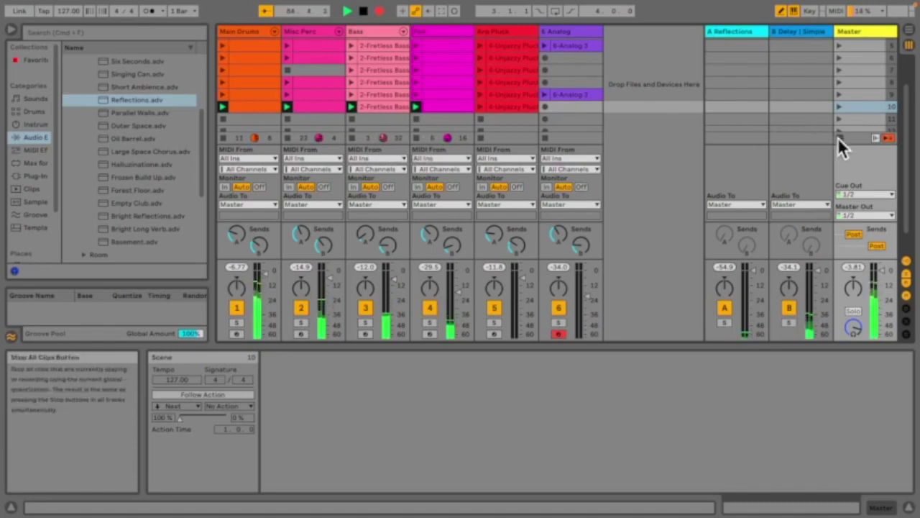
click(353, 139)
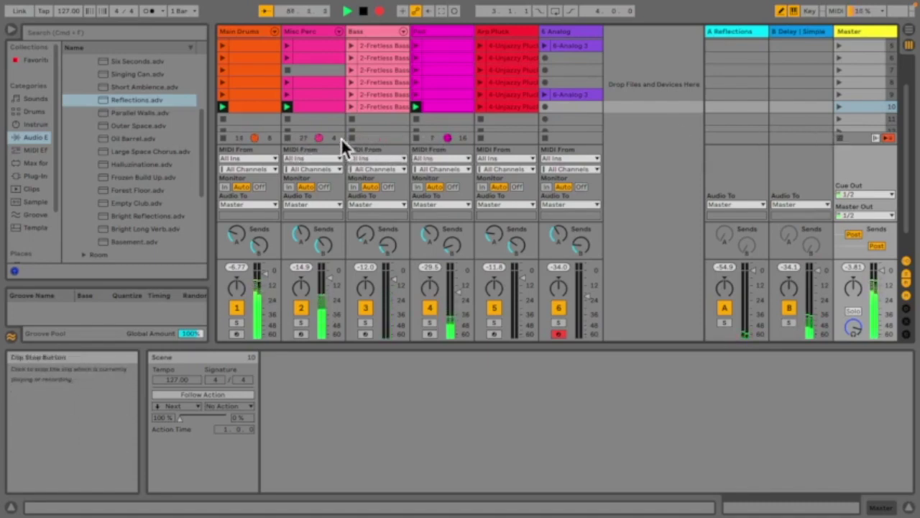
click(351, 107)
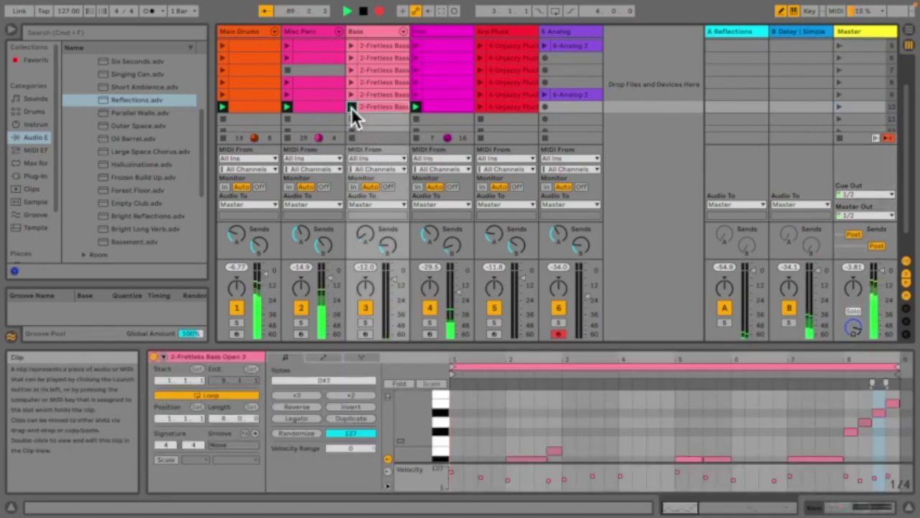
click(289, 138)
click(222, 139)
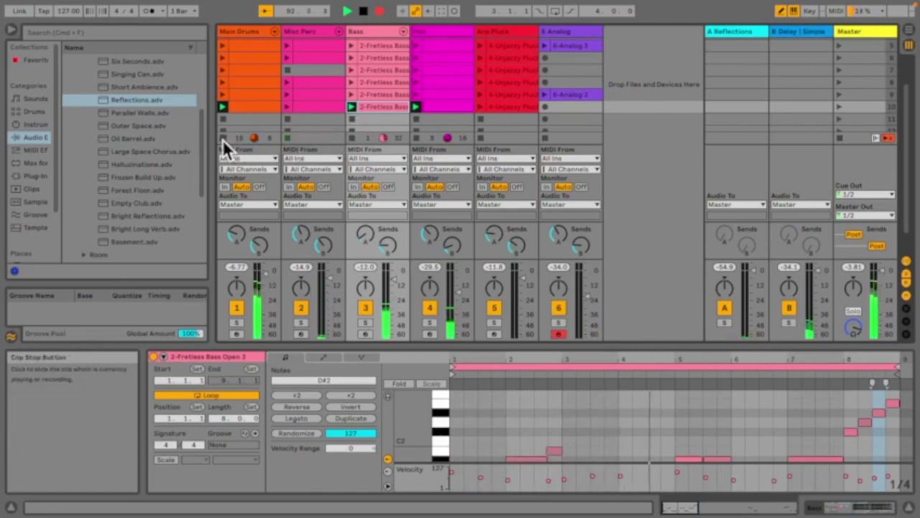
click(351, 137)
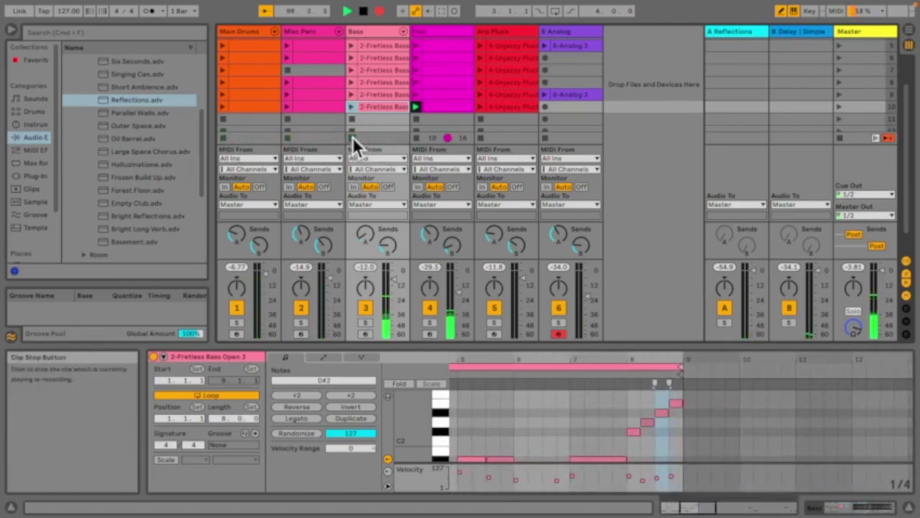
click(840, 137)
Step: Review the recorded take across all tracks in the Arrangement, enlarging the Arp Pluck track to inspect its clips
key(Tab)
scroll(529, 190, down, 2)
scroll(405, 217, up, 4)
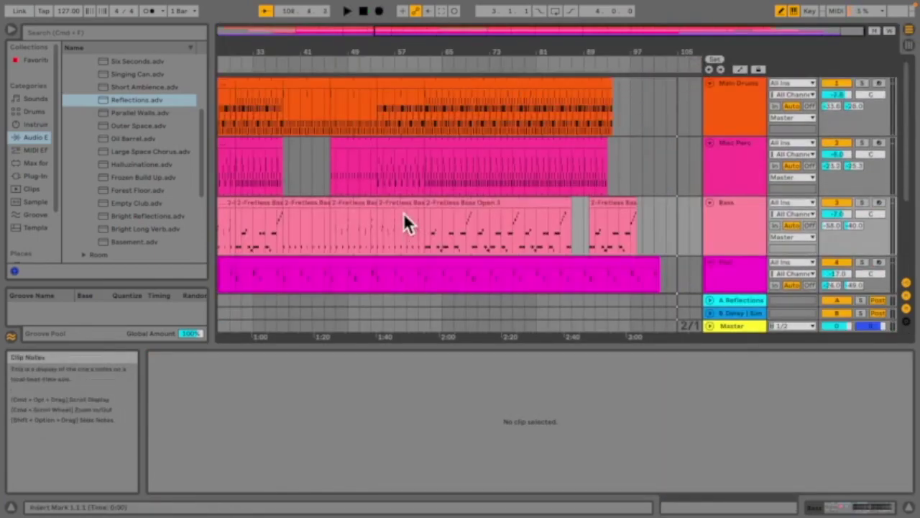
drag(506, 55, 514, 90)
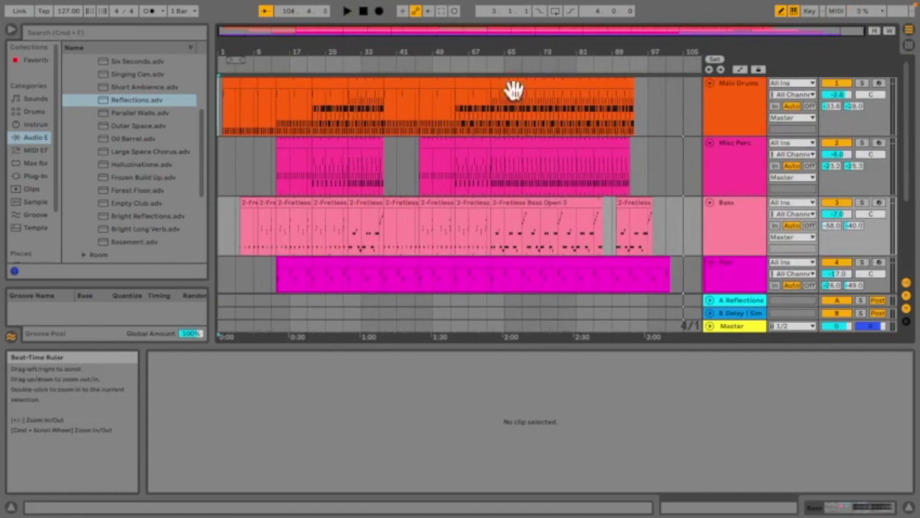
scroll(421, 201, down, 3)
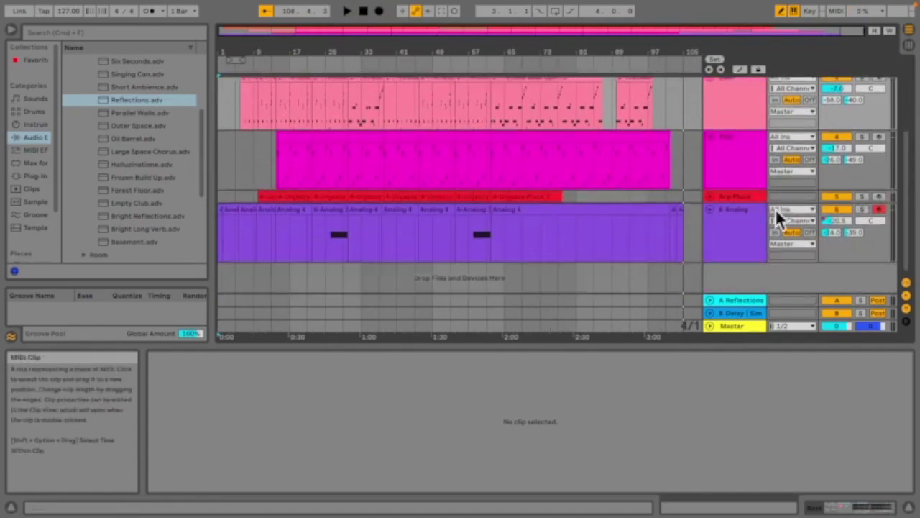
drag(740, 199, 735, 247)
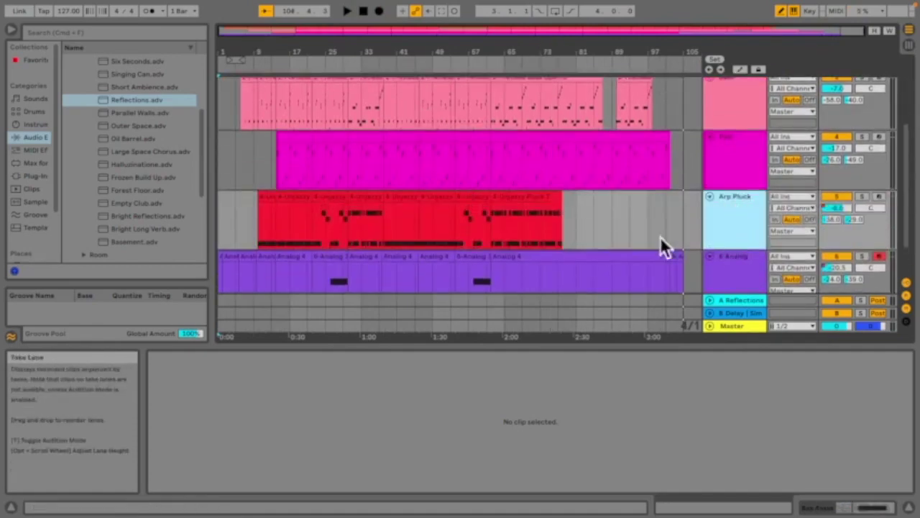
scroll(576, 221, up, 3)
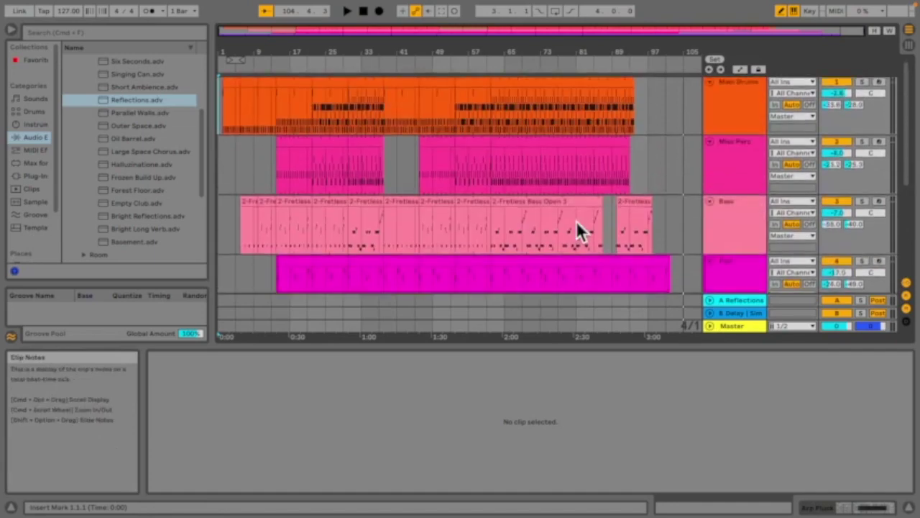
scroll(575, 221, down, 3)
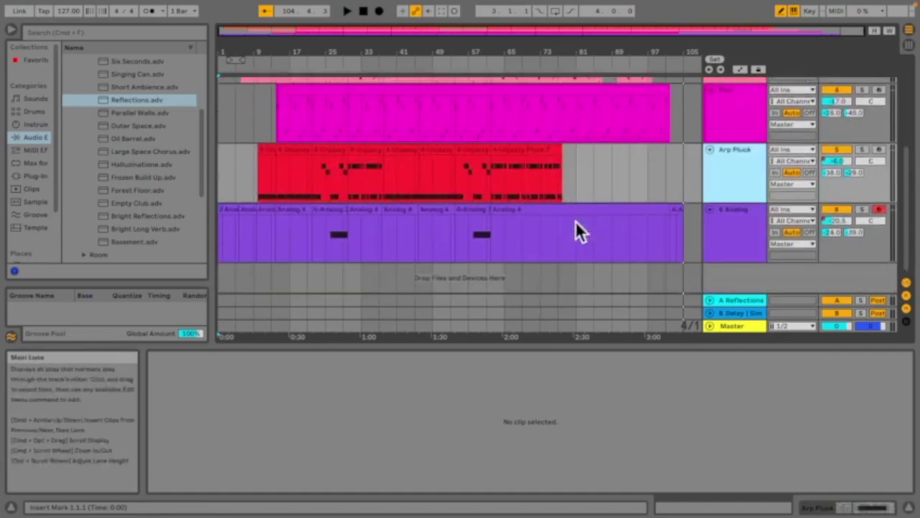
click(222, 126)
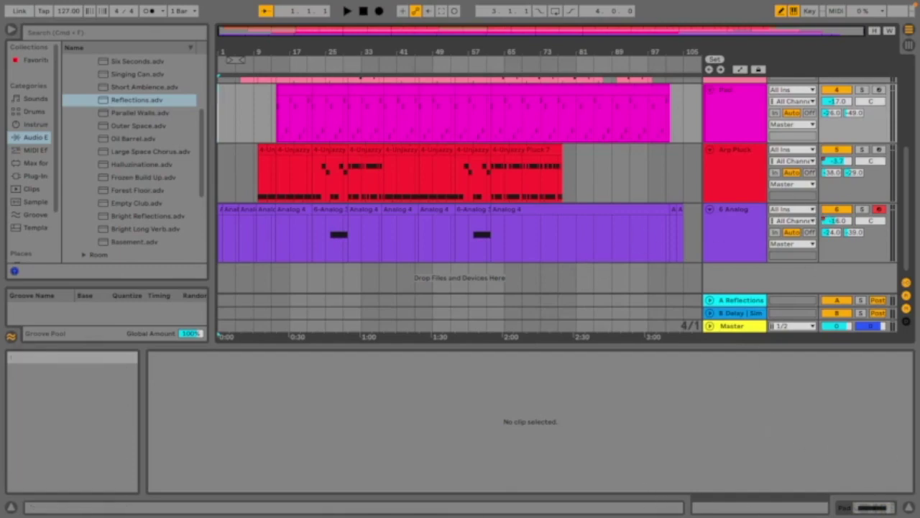
Step: Draw a one-bar chord in bar 1 of the FM Piano clip with F#3, D#4 and a note between them, and play it back
mouse_move(82, 500)
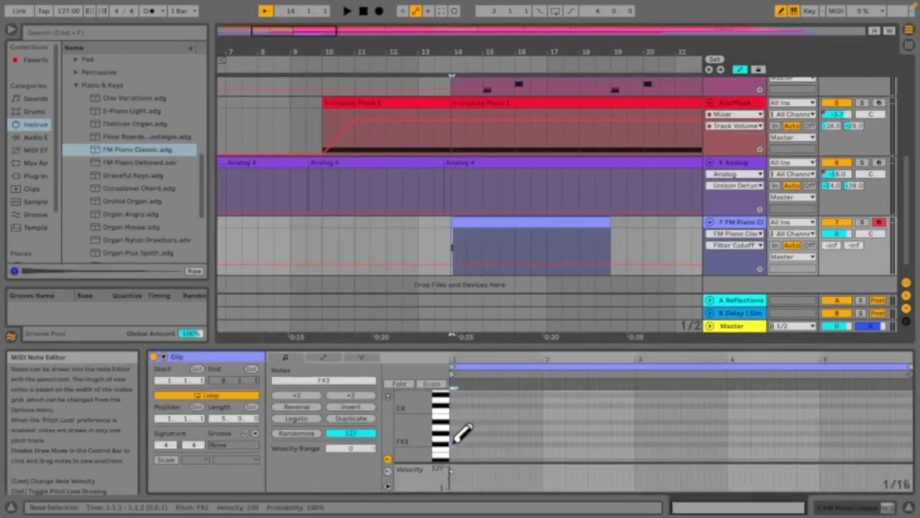
drag(451, 443, 531, 444)
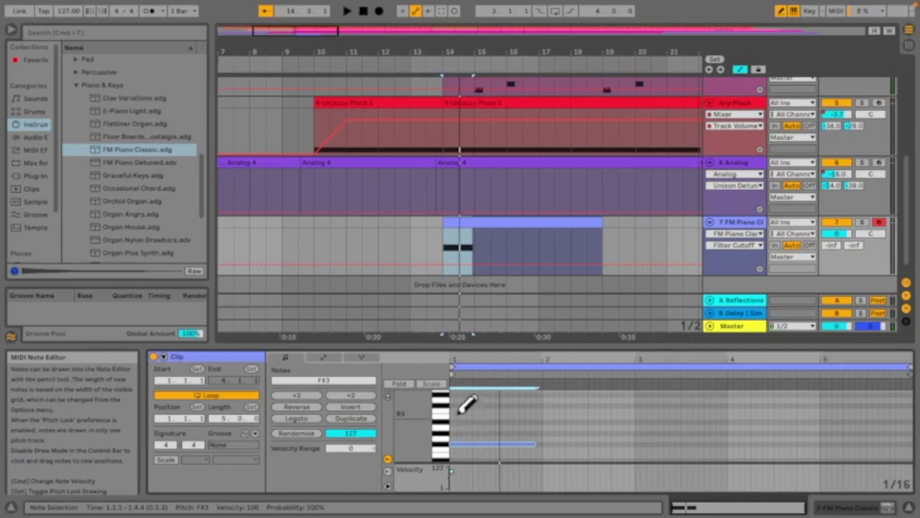
drag(451, 392, 540, 390)
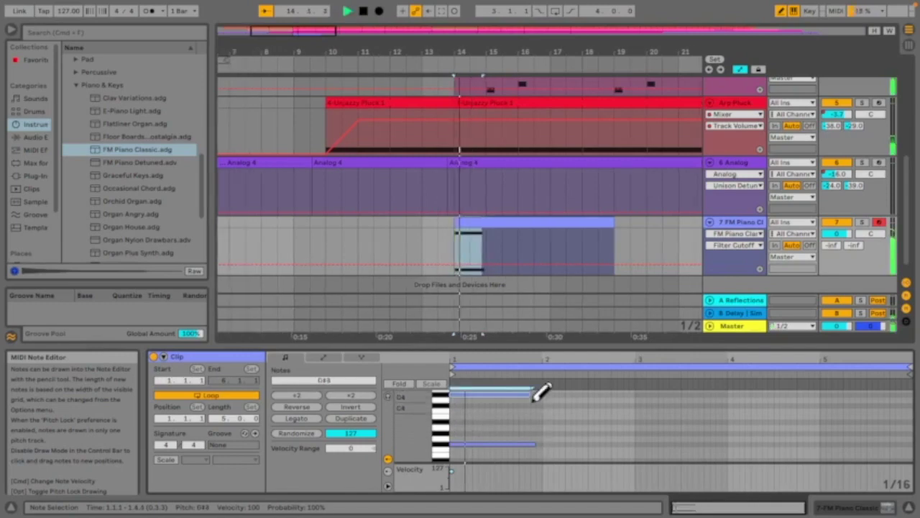
mouse_move(453, 416)
mouse_down()
mouse_move(541, 416)
mouse_move(530, 392)
mouse_move(541, 393)
mouse_up()
key(space)
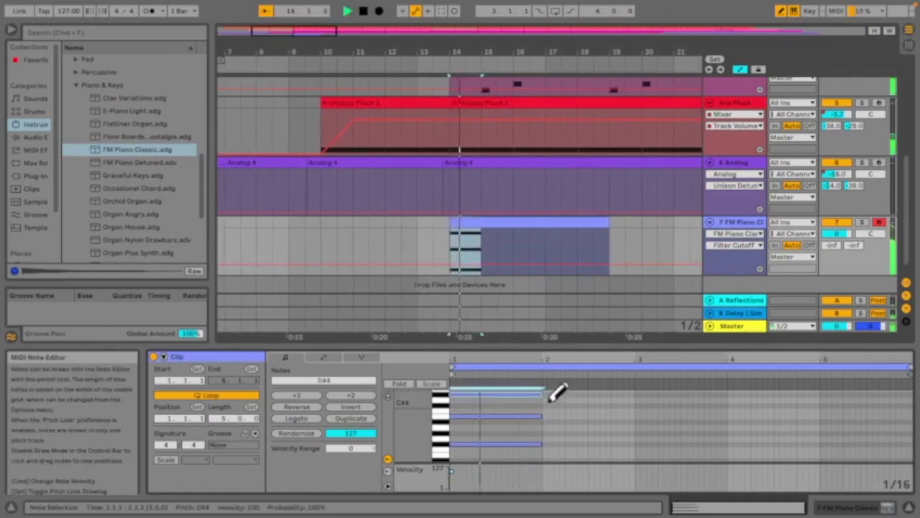
key(space)
Step: Draw the bar 2 chord of the FM Piano clip with a one-bar F#3 as its lowest note, and play it back
key(Up)
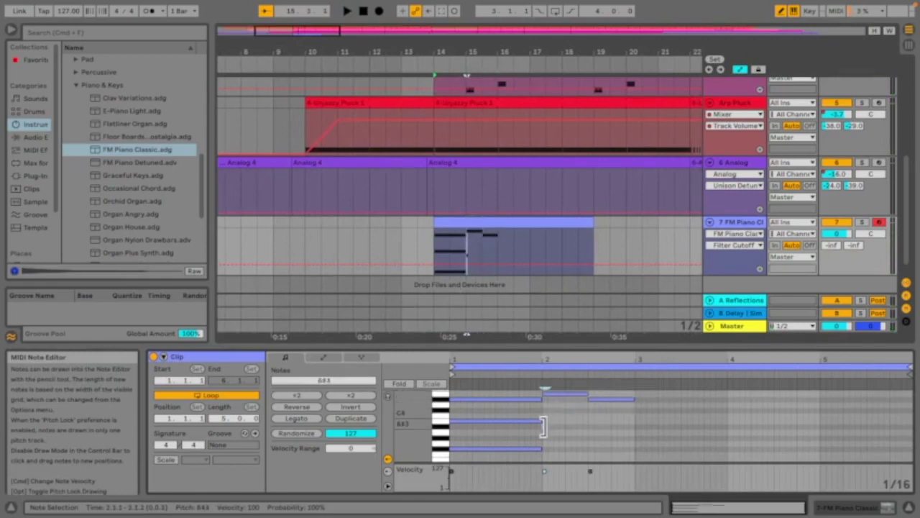
click(542, 449)
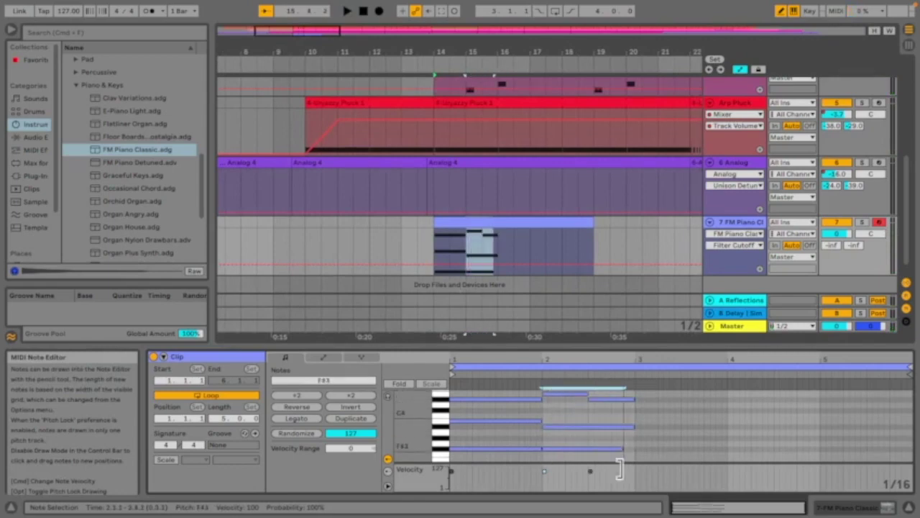
key(space)
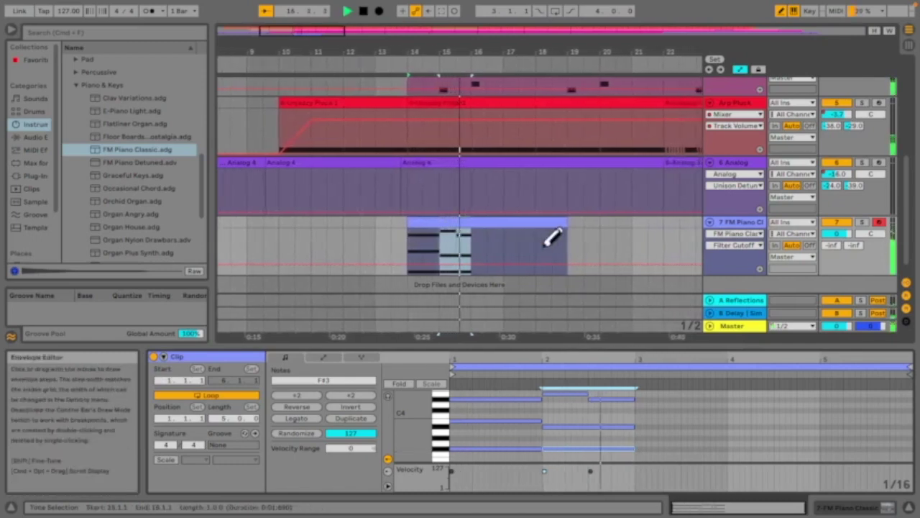
Step: Draw a one-bar chord in bar 3 with D#4, G4 and a lower note matching bar 2's middle note, and play it back
click(644, 396)
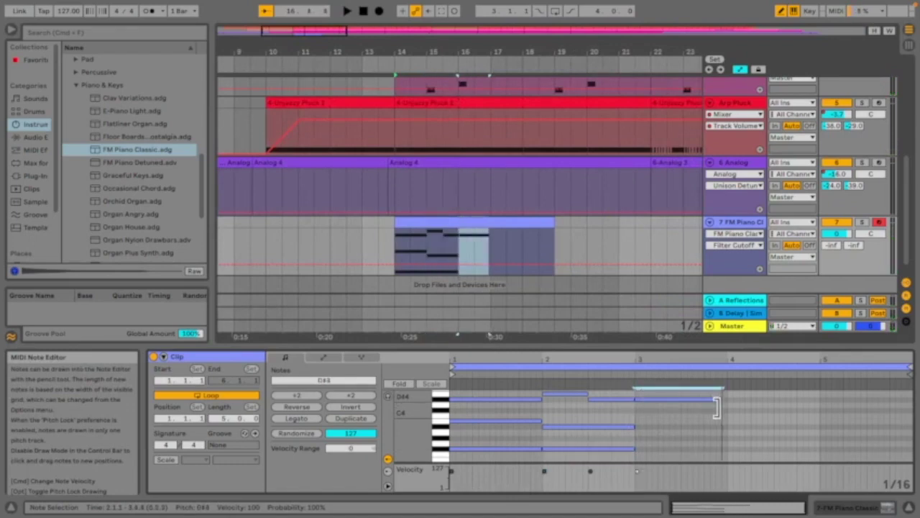
drag(645, 428, 727, 427)
scroll(733, 419, up, 1)
click(642, 392)
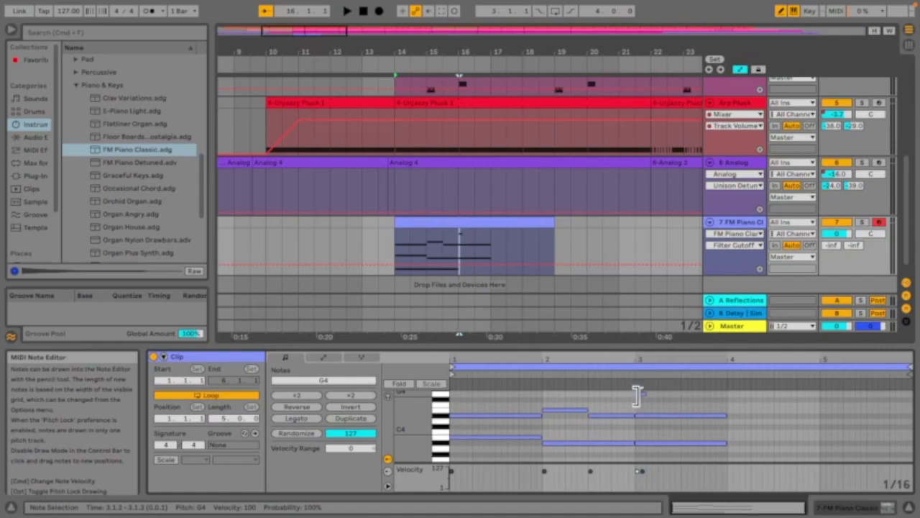
drag(636, 394, 727, 393)
key(space)
scroll(596, 405, down, 2)
scroll(708, 434, up, 2)
scroll(749, 429, up, 1)
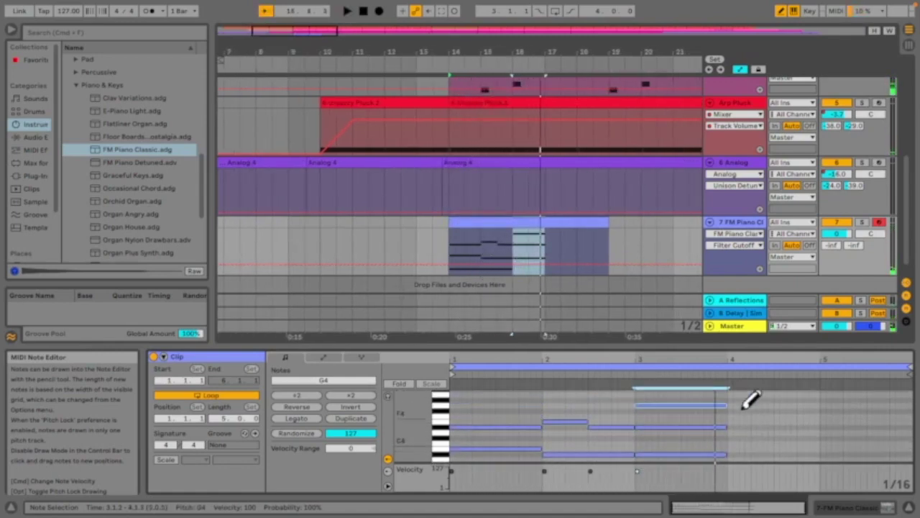
Step: Draw a one-bar chord in bar 4 of the FM Piano clip with A4, D#4 and A3, and play it back
click(734, 394)
drag(729, 393, 816, 394)
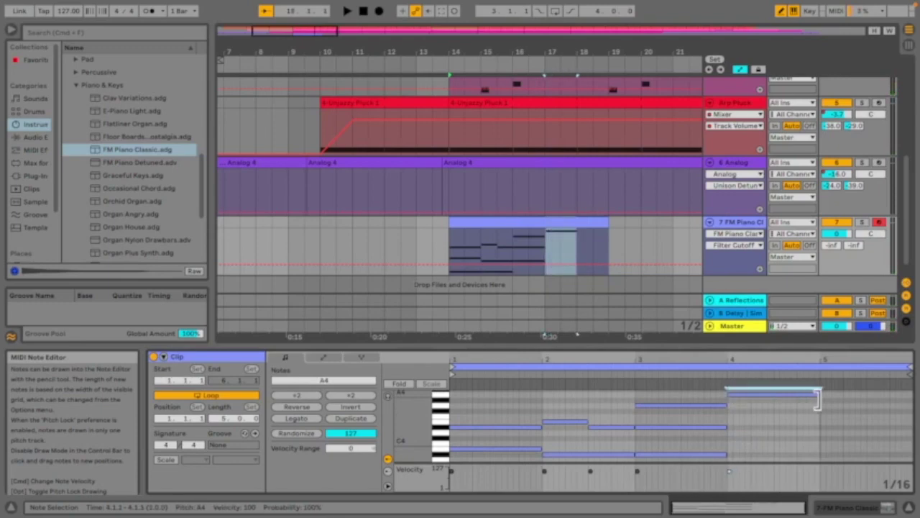
click(726, 429)
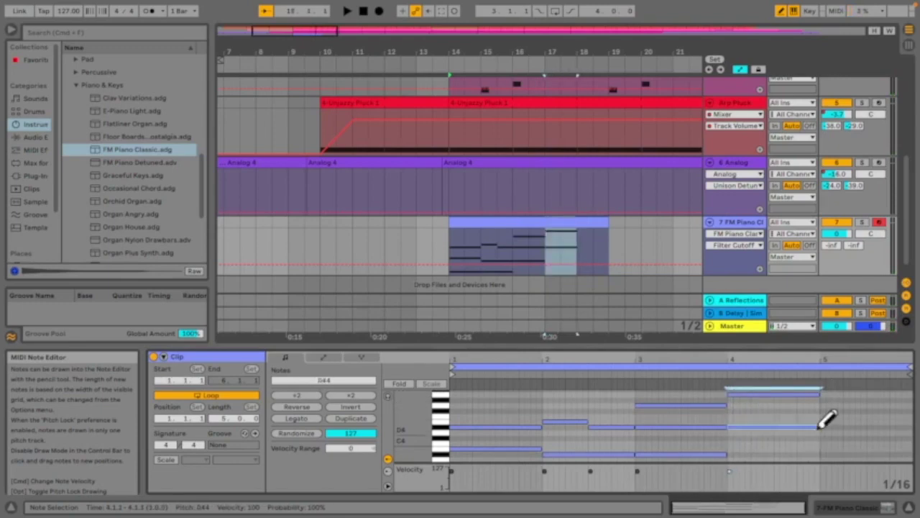
scroll(740, 431, down, 3)
drag(735, 430, 804, 430)
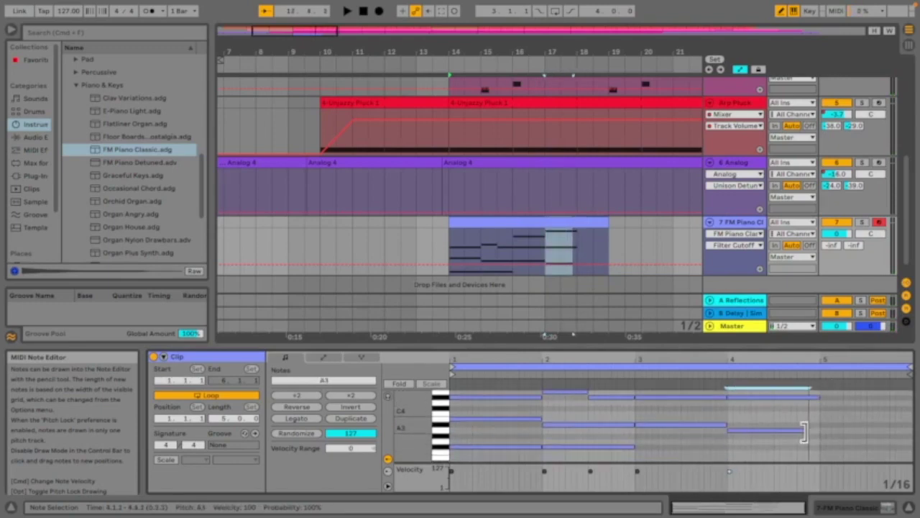
key(space)
scroll(813, 434, up, 1)
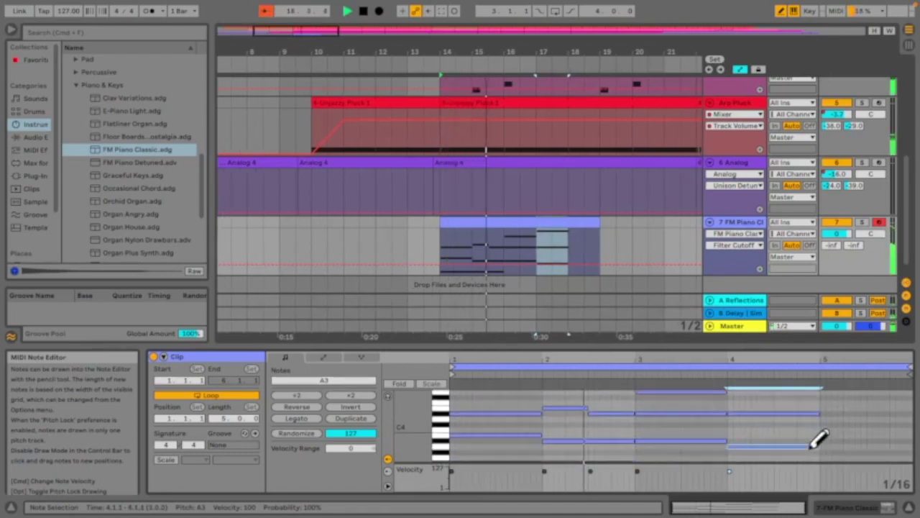
scroll(818, 438, up, 5)
scroll(807, 221, up, 5)
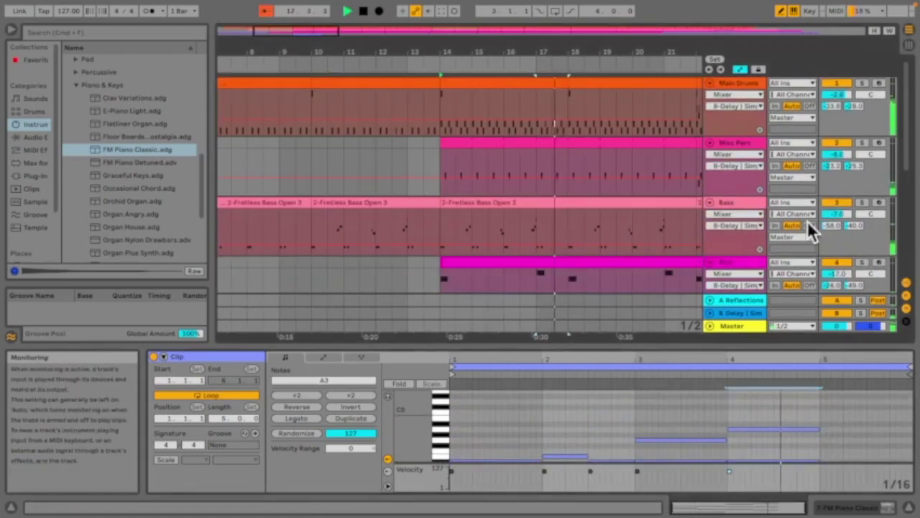
key(space)
Step: Trim the FM Piano clip to four bars and duplicate it directly after, spanning bars 18 to 22
scroll(575, 241, down, 4)
scroll(539, 300, up, 1)
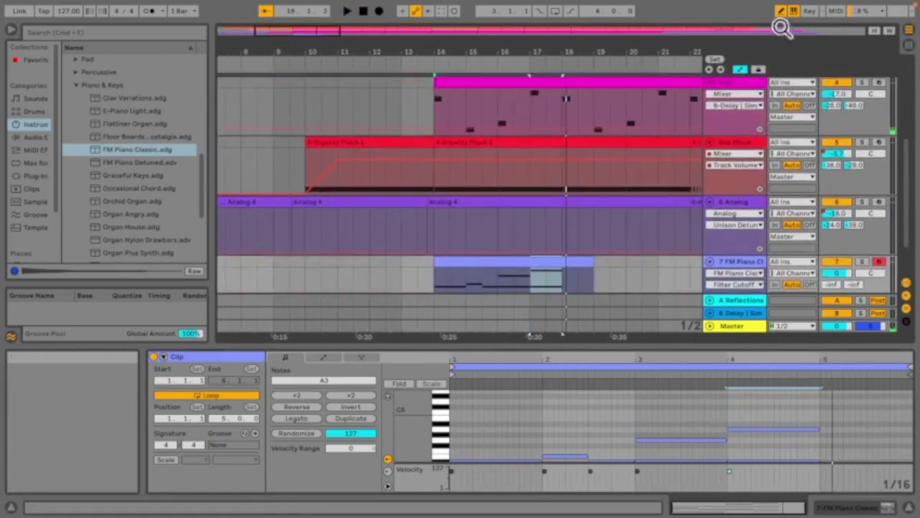
scroll(593, 197, down, 1)
click(524, 227)
key(minus)
key(minus)
key(minus)
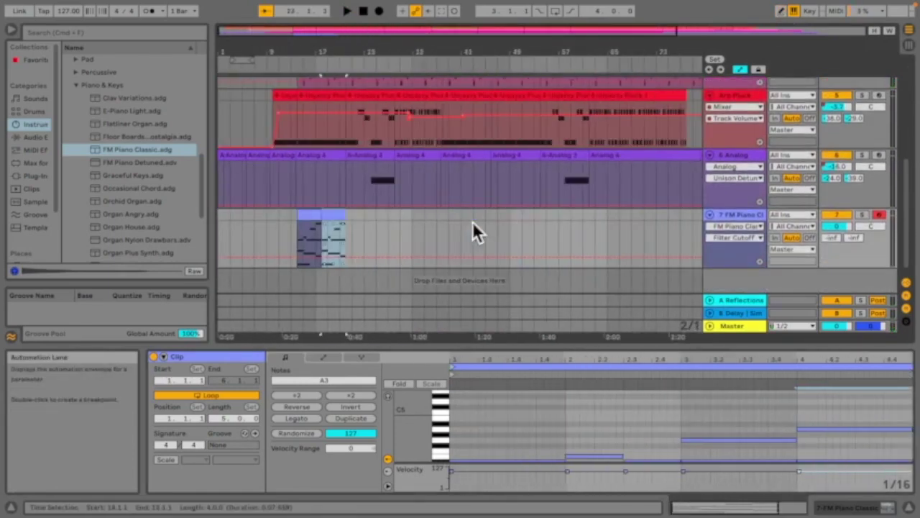
Step: Play from the first FM Piano clip, solo the Main Drums track and set both of its sends to -inf
click(308, 217)
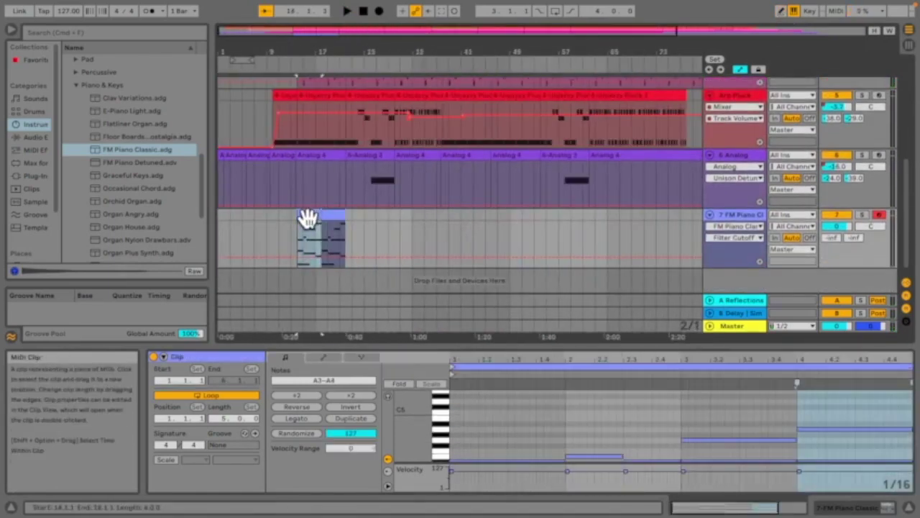
scroll(306, 216, up, 5)
scroll(309, 226, down, 6)
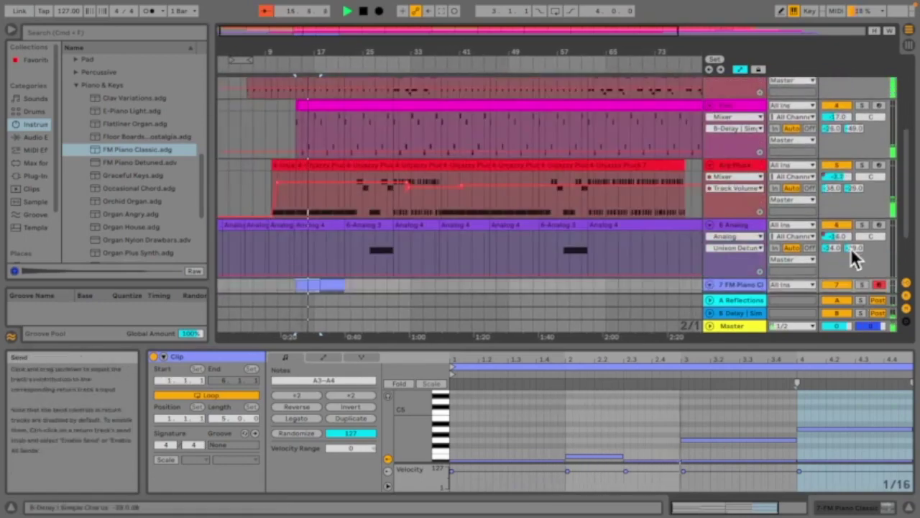
scroll(846, 232, up, 8)
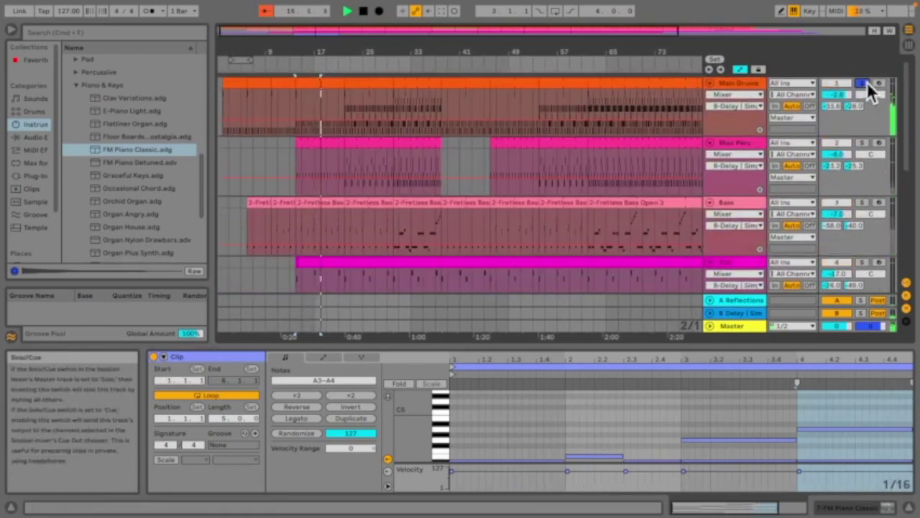
drag(853, 105, 853, 165)
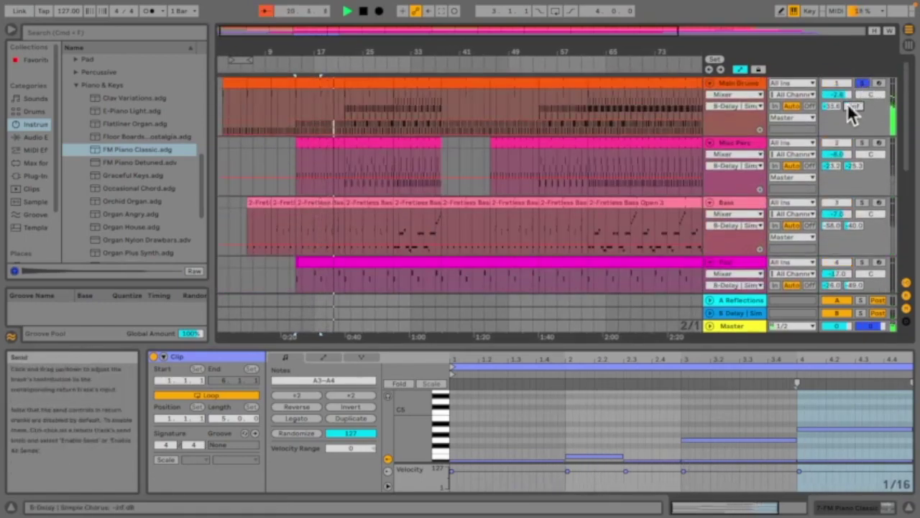
drag(834, 107, 835, 165)
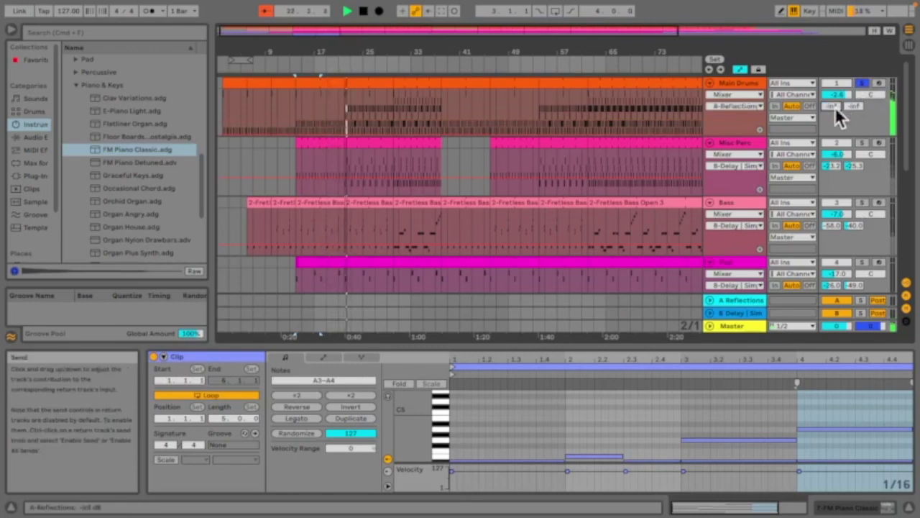
Step: Open the Main Drums clip starting at bar 22, play from bar 23 and look over the other tracks
double_click(733, 84)
click(371, 87)
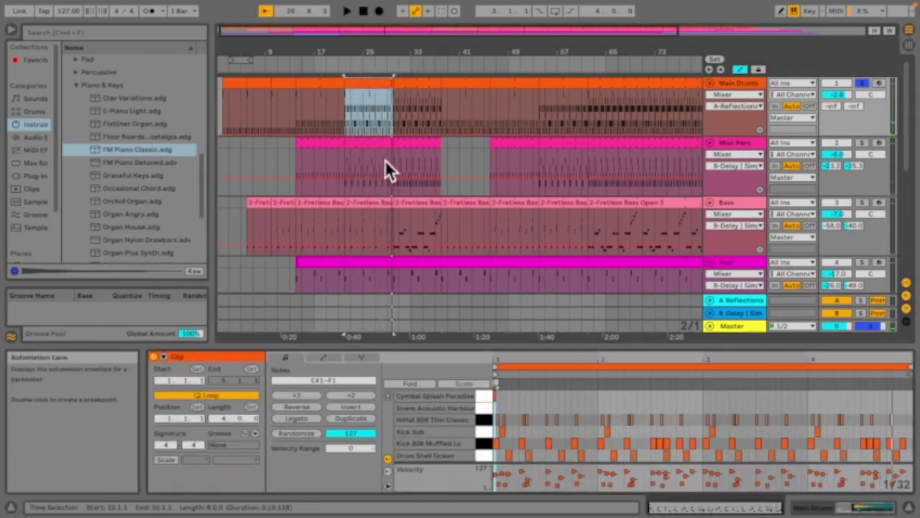
mouse_move(815, 507)
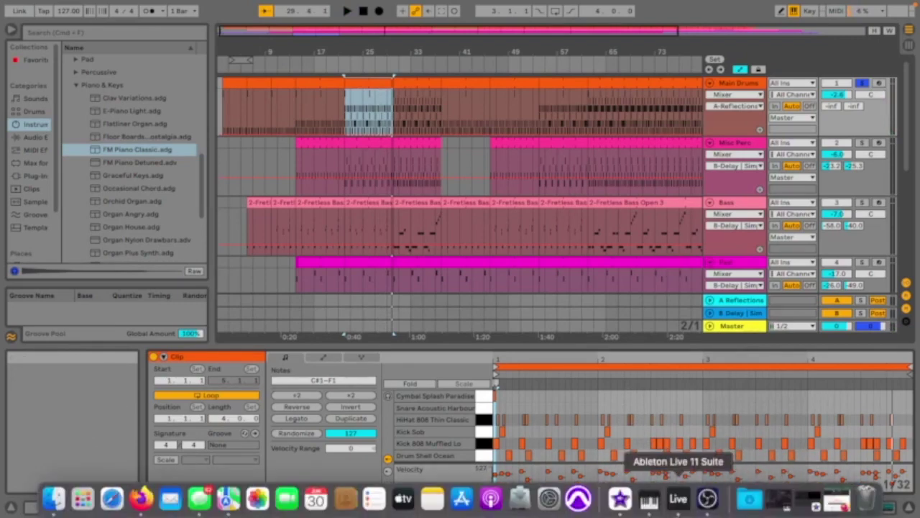
click(353, 115)
key(space)
scroll(352, 115, down, 3)
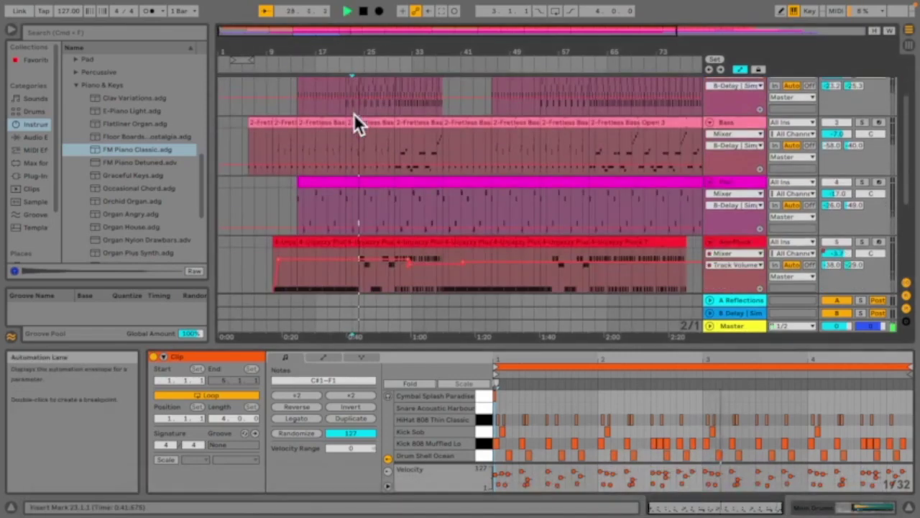
scroll(353, 114, down, 5)
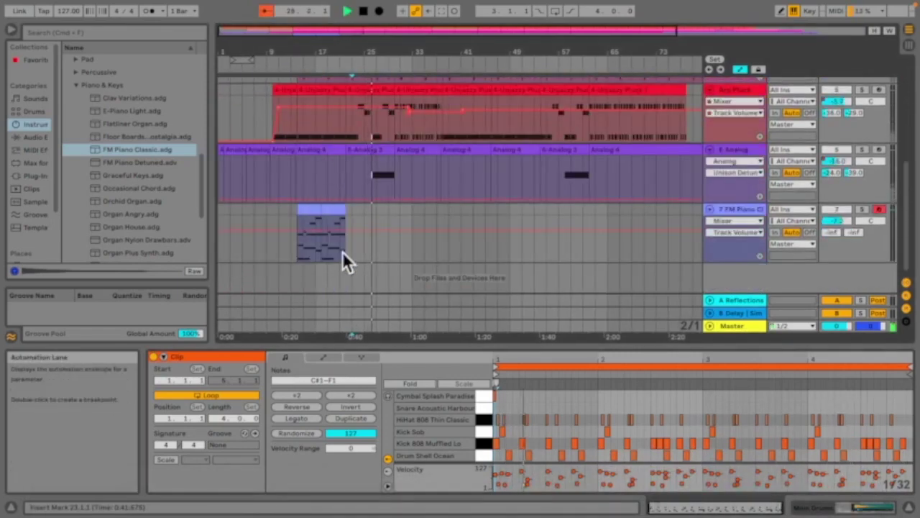
scroll(452, 172, up, 8)
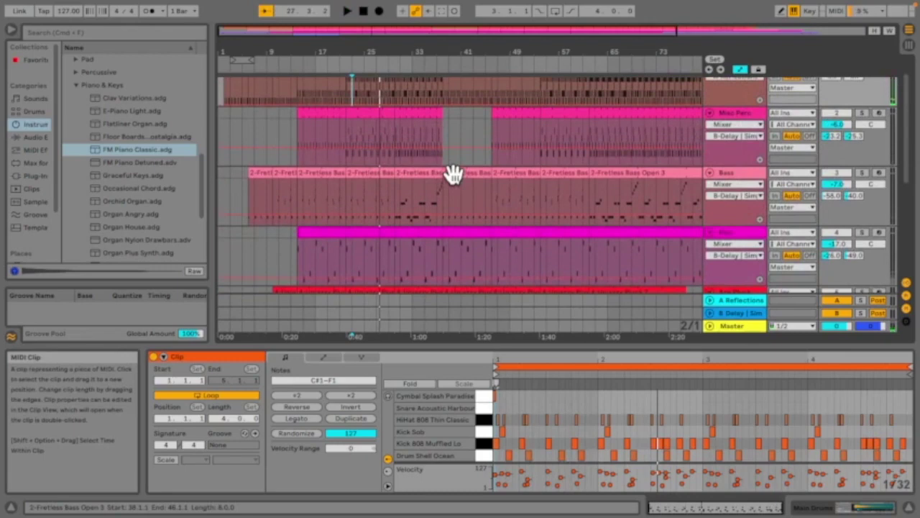
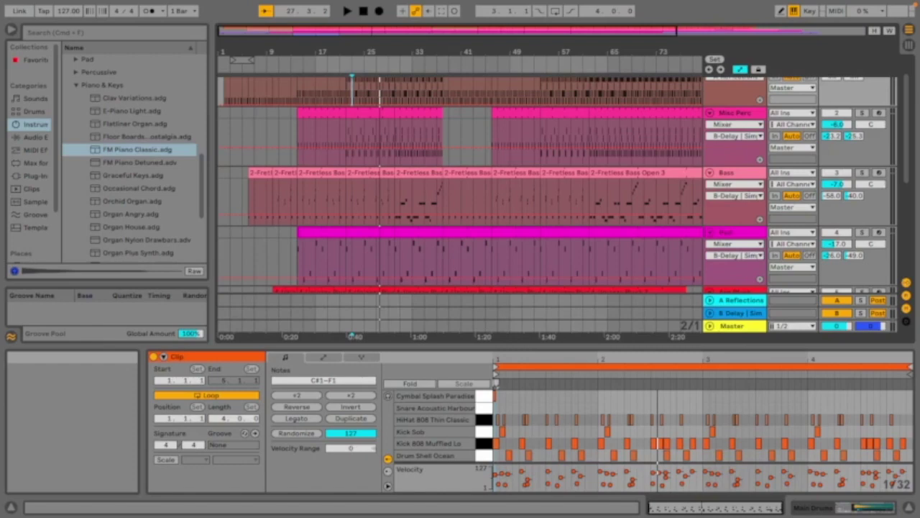
Step: Play the FM Piano part from bar 14 and set its track volume to -10.5 dB
drag(137, 149, 299, 253)
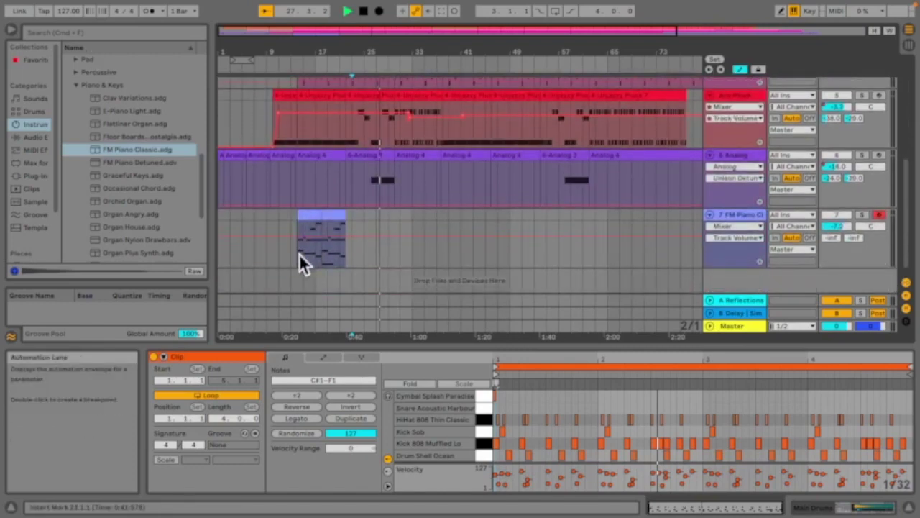
scroll(298, 255, up, 5)
key(space)
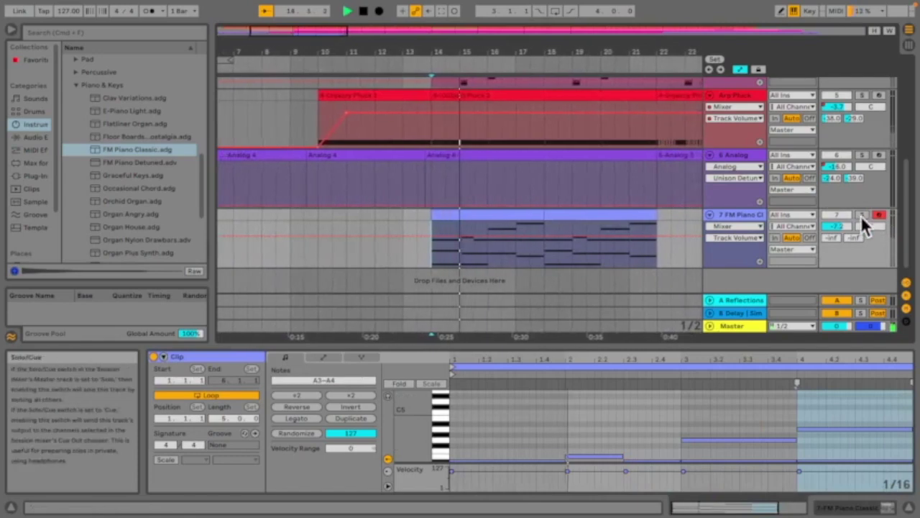
scroll(493, 211, down, 5)
drag(836, 227, 836, 237)
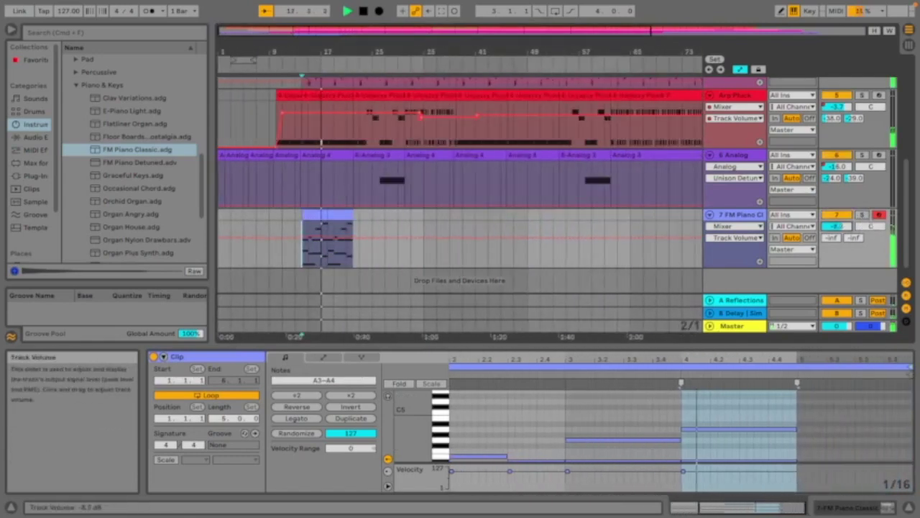
scroll(329, 233, up, 6)
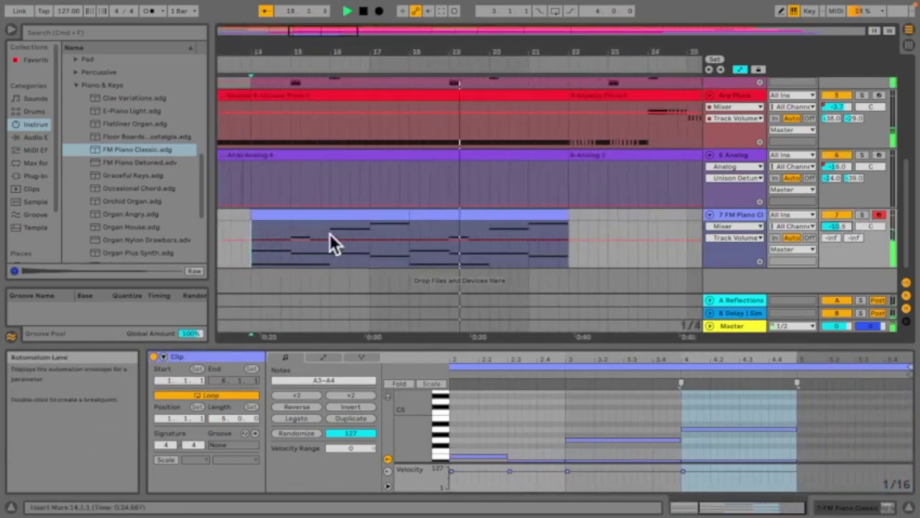
Step: Play back the first FM Piano clip and examine its bar 3 and bar 4 chords
click(452, 218)
key(space)
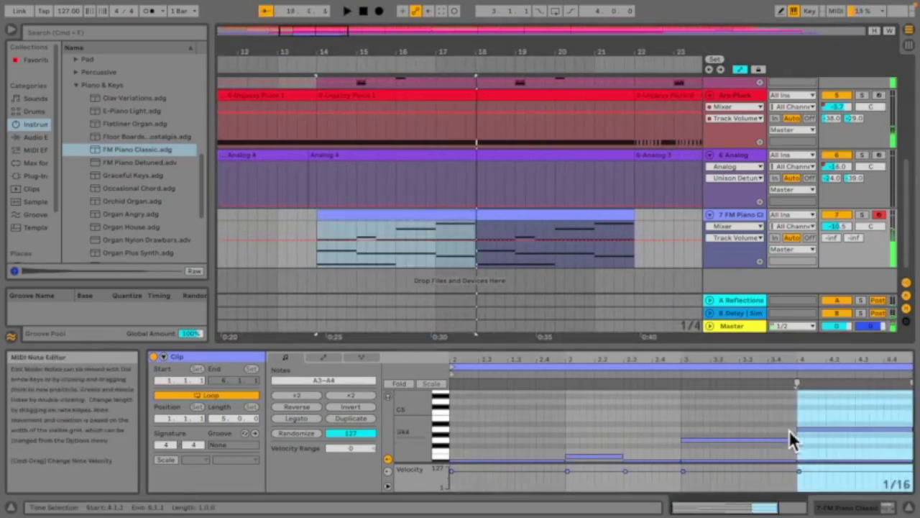
scroll(788, 432, down, 3)
key(space)
click(730, 420)
scroll(731, 419, right, 3)
scroll(731, 419, right, 2)
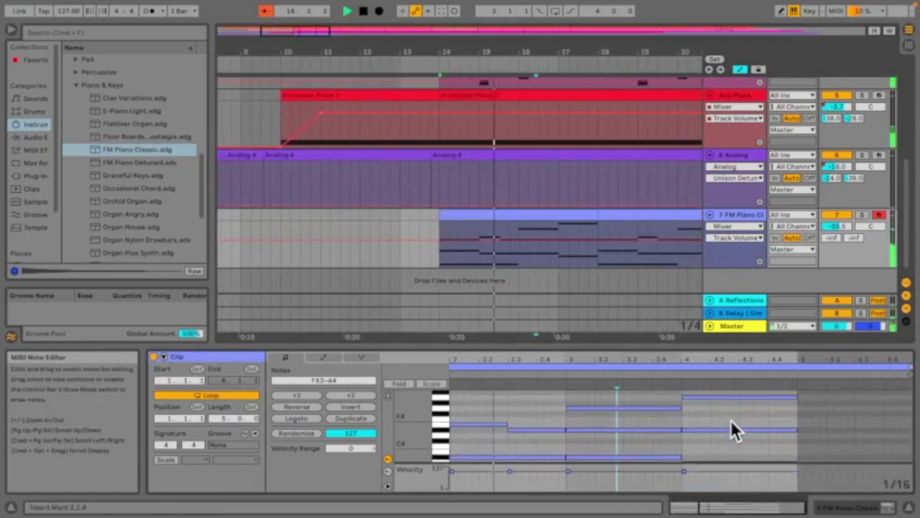
scroll(731, 419, up, 1)
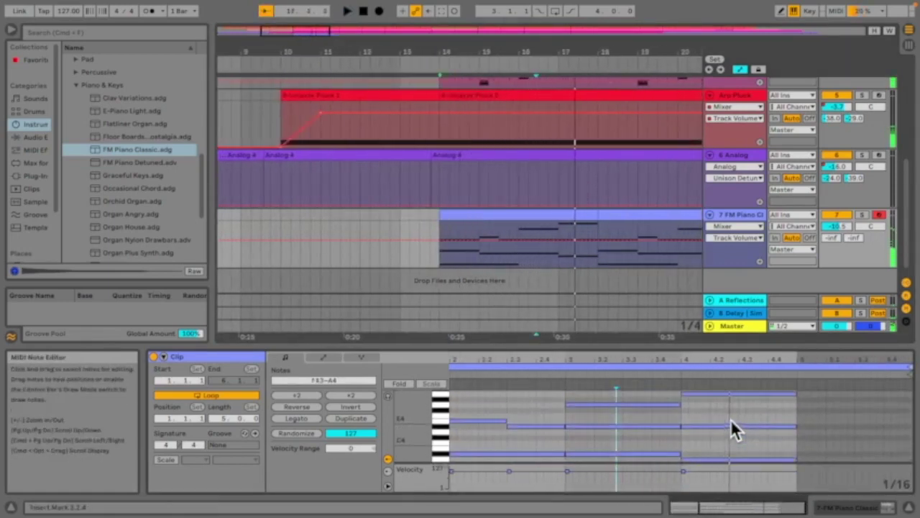
Step: Raise the top note of the bar 4 chord in the first FM Piano clip to A#4 and play it back
click(718, 390)
key(space)
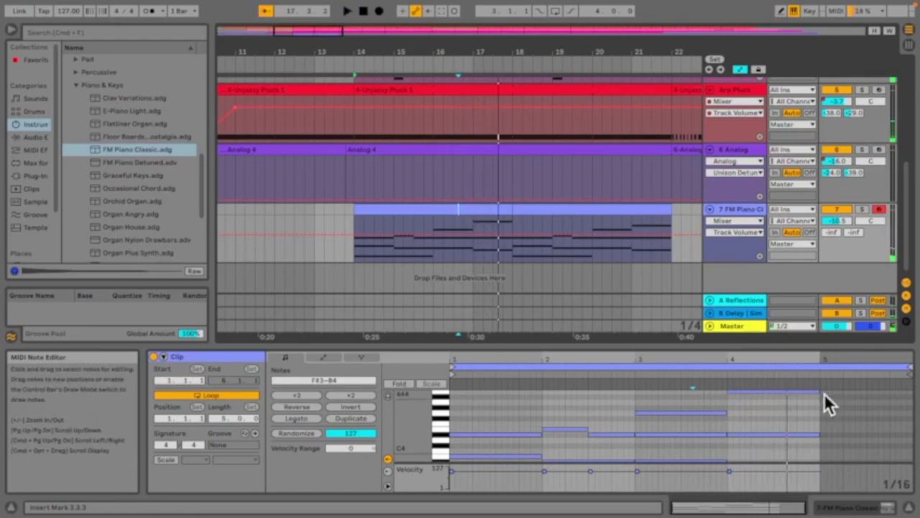
key(space)
click(804, 393)
key(space)
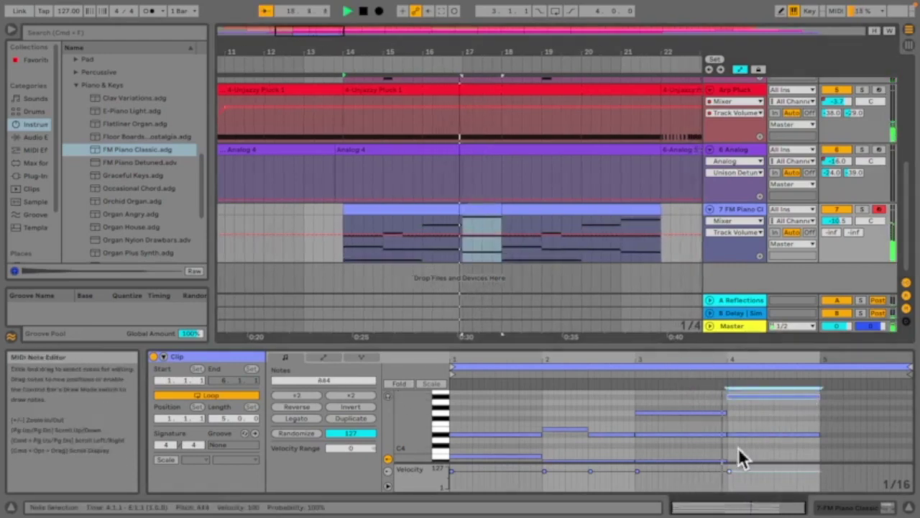
Step: Shorten all three notes of the bar 4 chord so they end at 4.4.1
scroll(782, 432, down, 3)
key(space)
drag(818, 428, 801, 431)
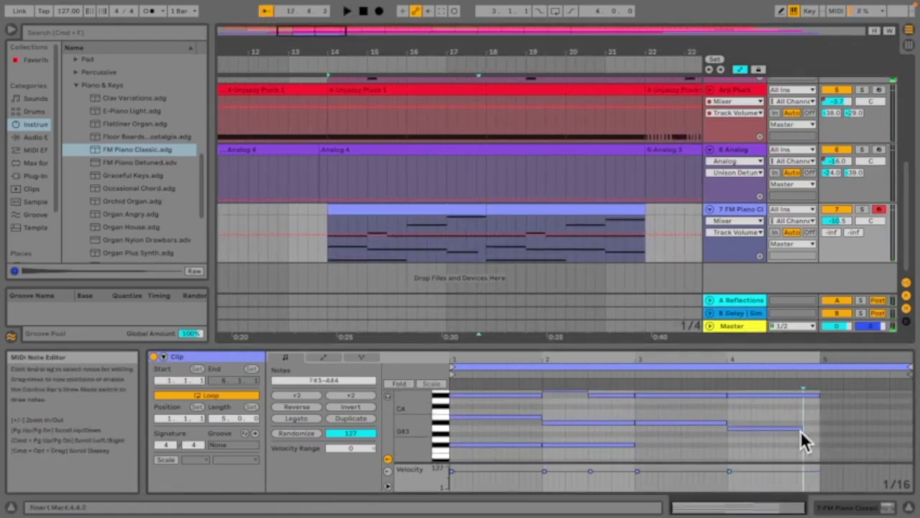
scroll(801, 431, up, 2)
click(801, 420)
scroll(803, 413, up, 3)
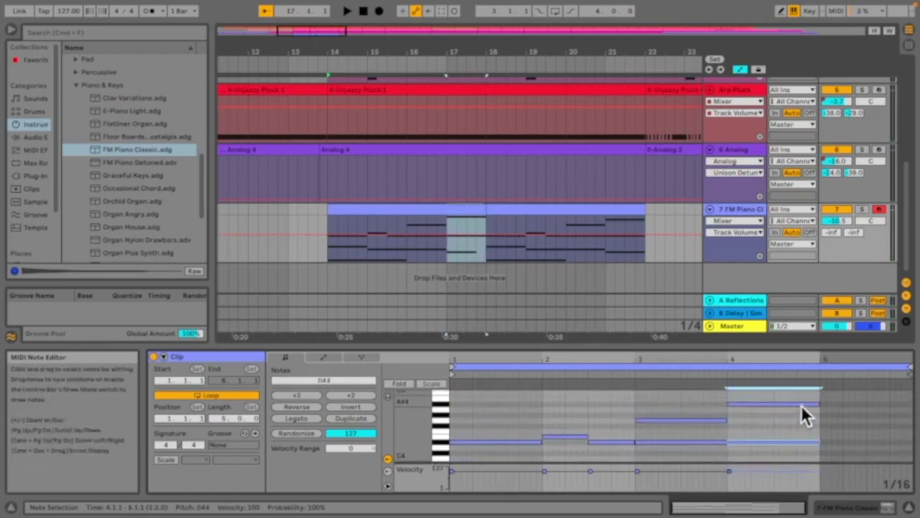
shift+click(816, 404)
drag(815, 404, 796, 408)
Step: Draw a one-beat chord at 4.4.1 with G4, D4 and G3, and play it back
click(780, 11)
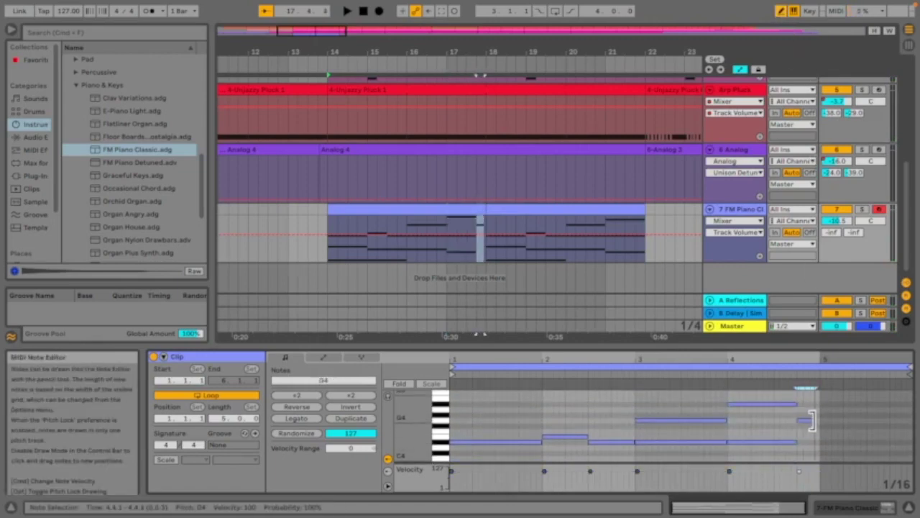
scroll(820, 414, down, 3)
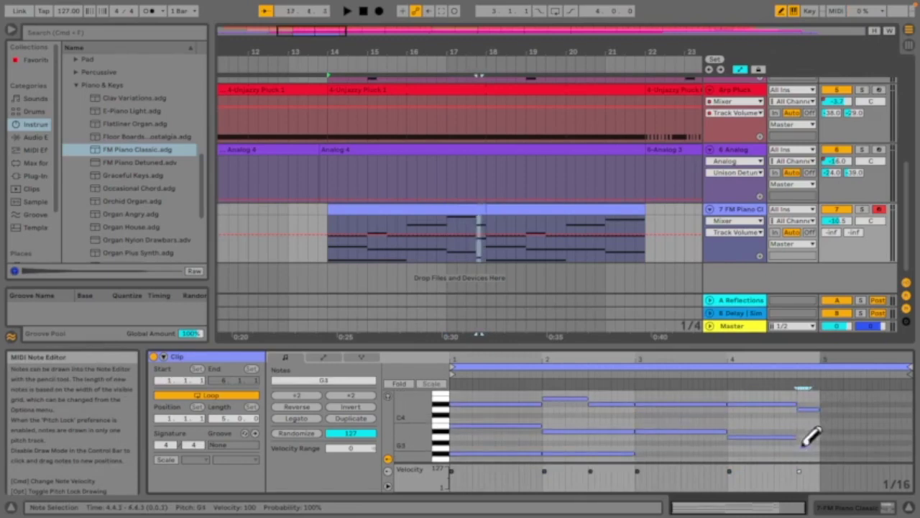
drag(810, 447, 819, 447)
click(693, 373)
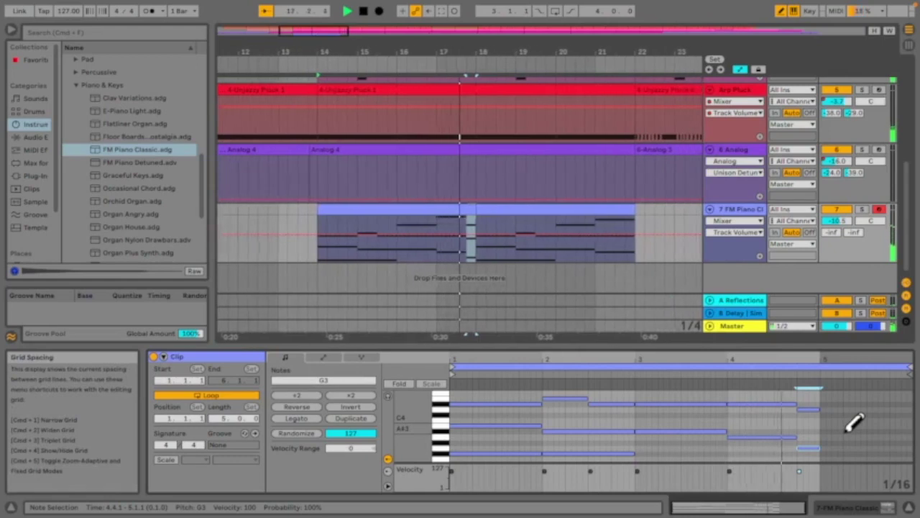
Step: Transpose the bar 1 chord of the second FM Piano clip down one semitone, making its range F3 to D4
click(467, 208)
key(space)
scroll(729, 423, down, 5)
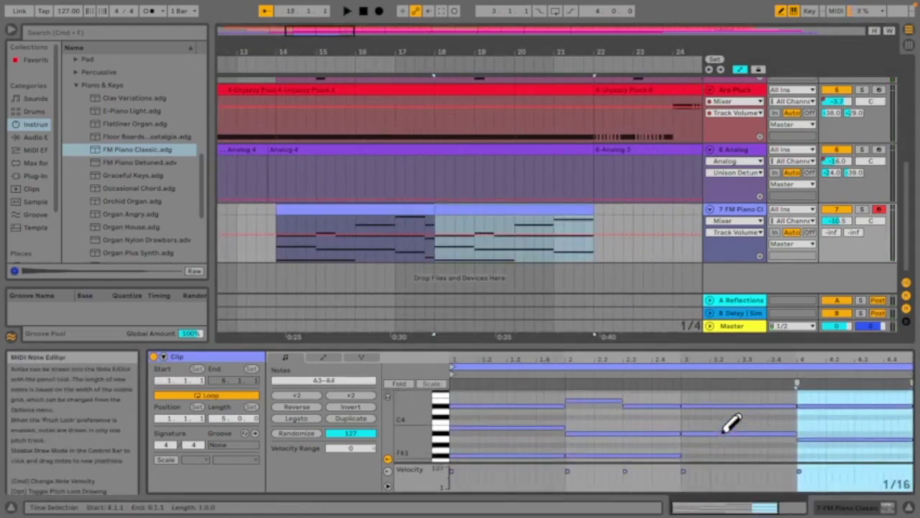
key(space)
drag(499, 395, 473, 442)
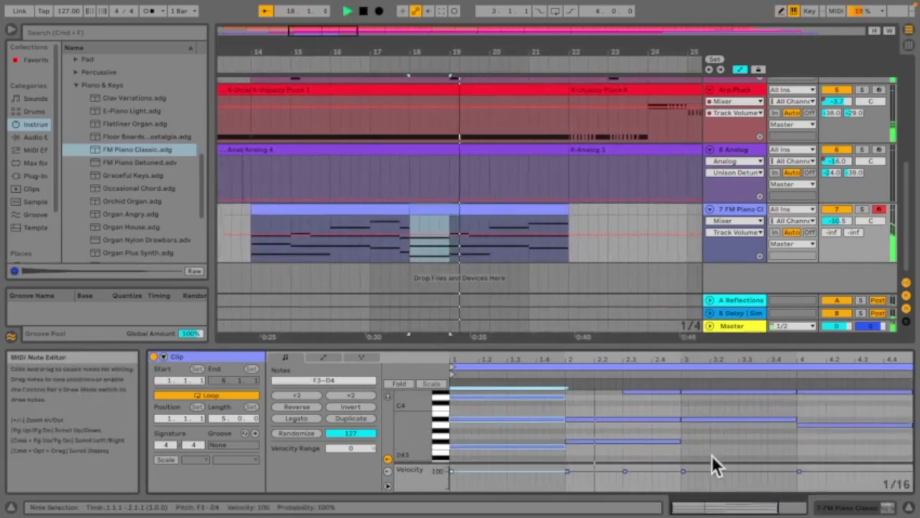
key(Down)
scroll(712, 455, up, 2)
Step: Play the FM Piano chord progression from the start of its first clip at bar 14
key(space)
mouse_move(711, 456)
mouse_down()
mouse_move(703, 397)
mouse_move(702, 453)
mouse_up()
key(space)
key(space)
click(261, 251)
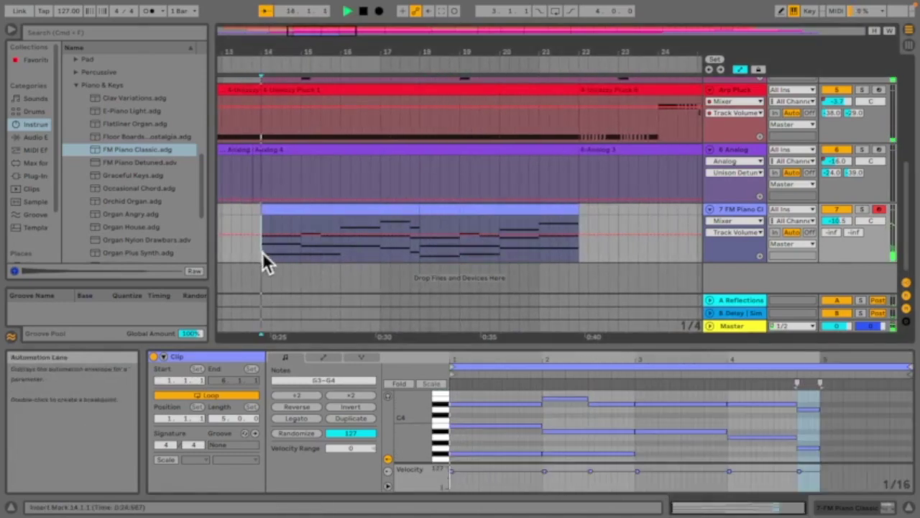
Step: Copy bars 13 to 22 of the FM Piano track, containing both chord clips, and paste the range at bar 45
key(space)
scroll(262, 250, down, 5)
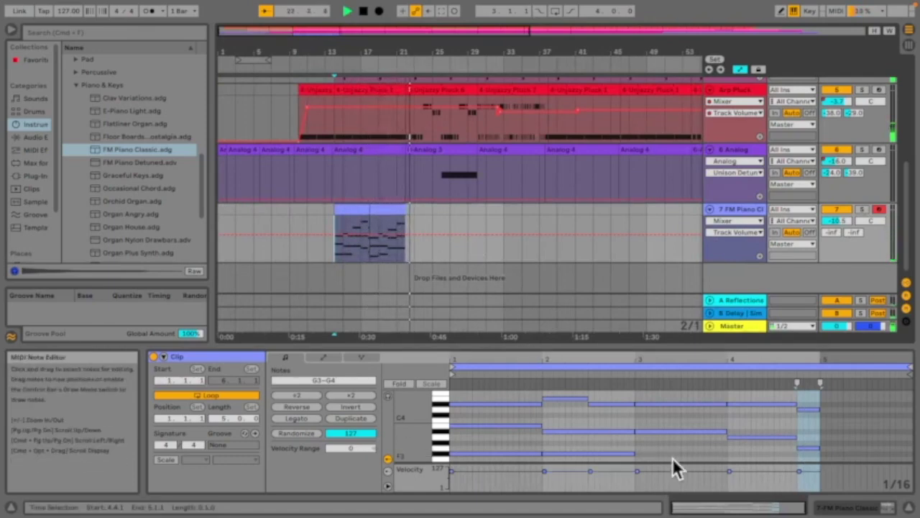
key(space)
click(403, 250)
key(minus)
mouse_move(268, 240)
mouse_down()
mouse_move(310, 207)
mouse_move(360, 219)
mouse_move(372, 213)
mouse_move(285, 212)
mouse_move(306, 211)
mouse_up()
click(354, 216)
key(space)
click(256, 216)
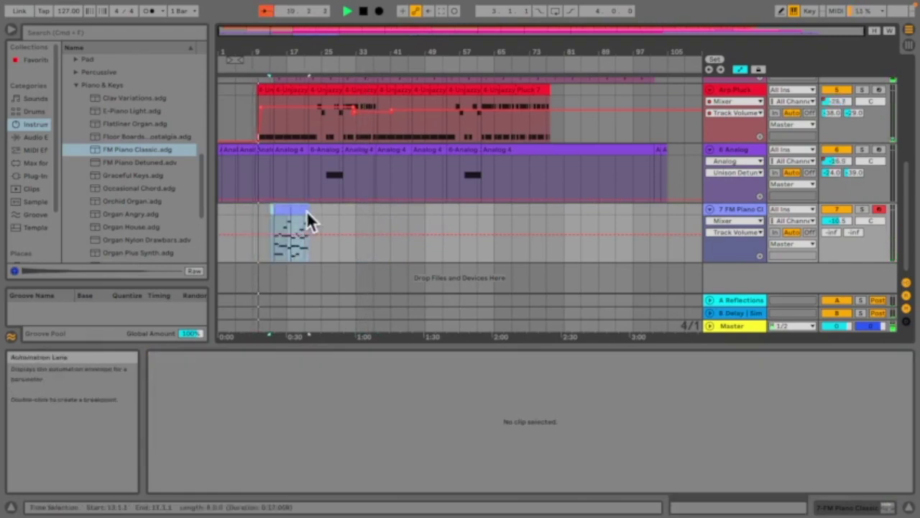
click(410, 221)
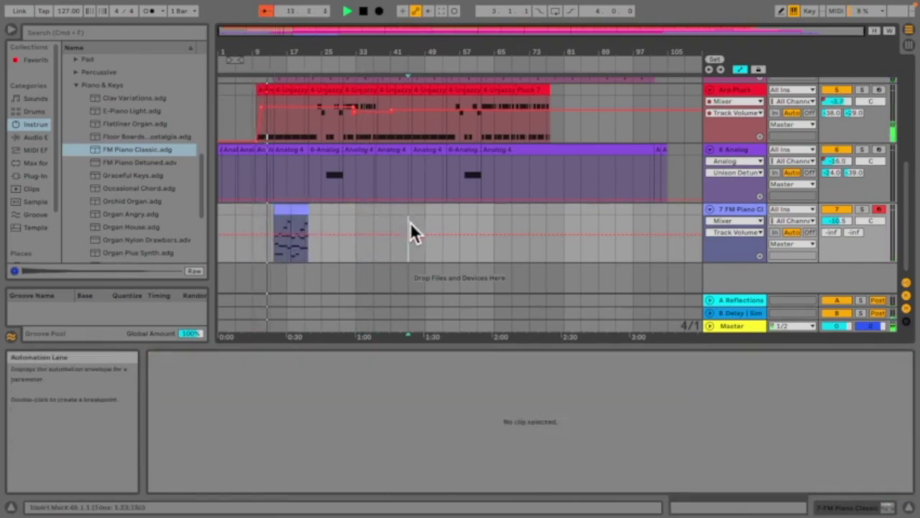
key(super+v)
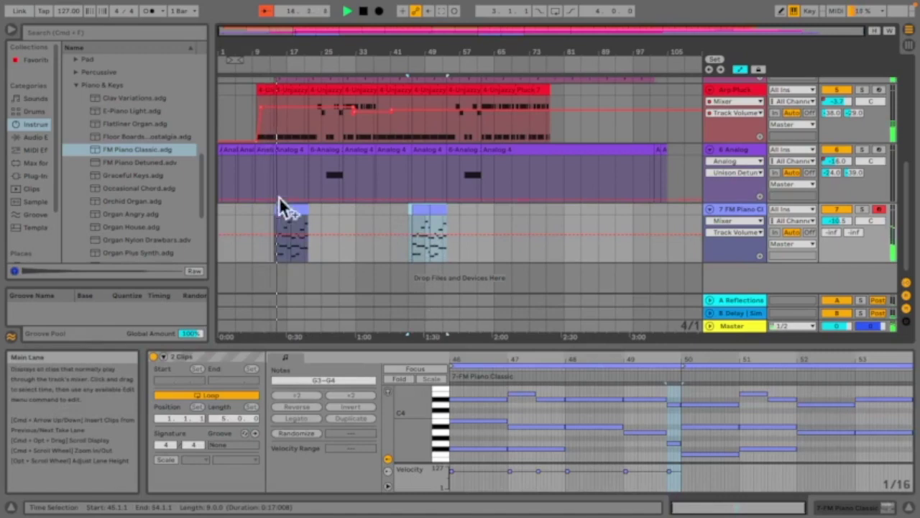
Step: Set the FM Piano track volume to -12.9 and its Space macro to 28
click(737, 208)
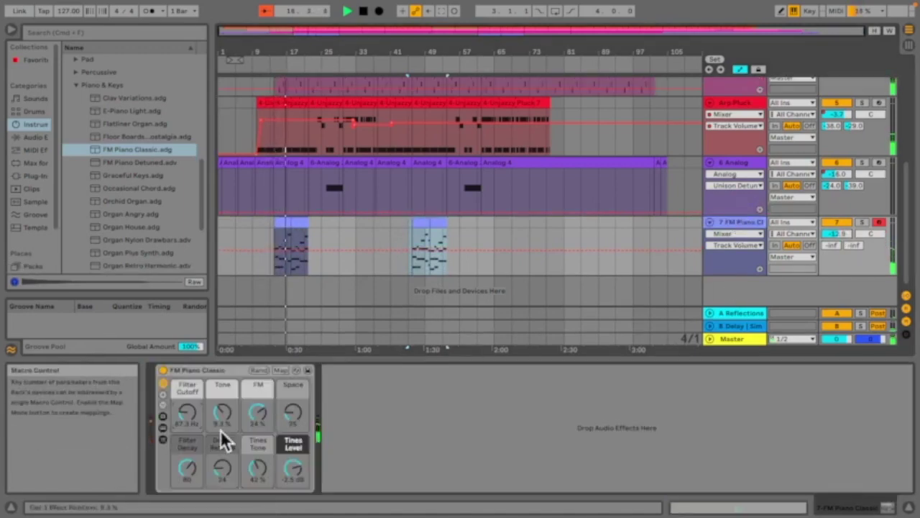
click(293, 238)
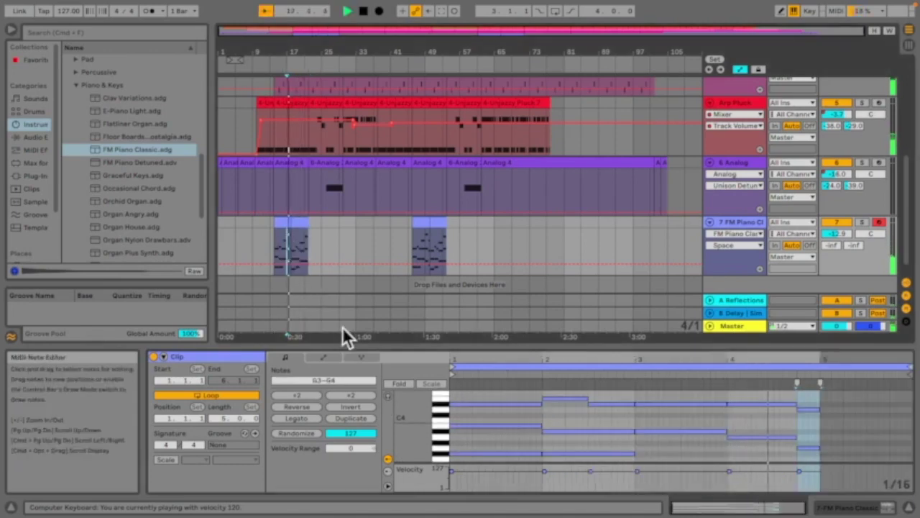
click(342, 326)
Step: Play the transition from the first FM Piano clip into the second at bar 18 and examine both clips' chords
click(286, 221)
key(space)
scroll(555, 411, up, 3)
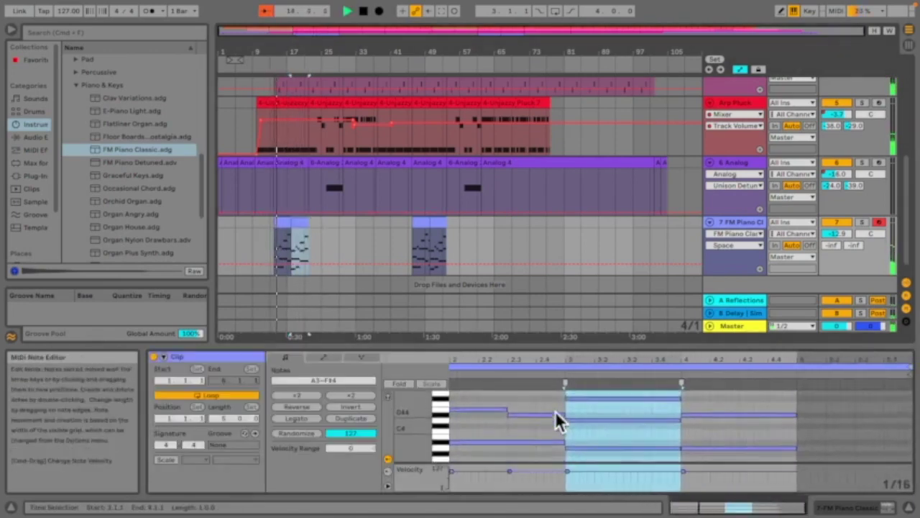
scroll(247, 266, up, 5)
scroll(611, 418, down, 3)
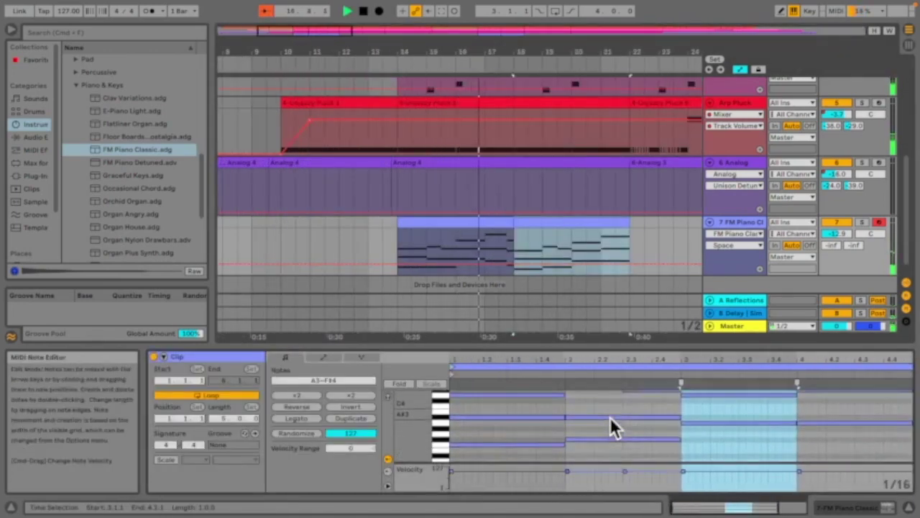
key(space)
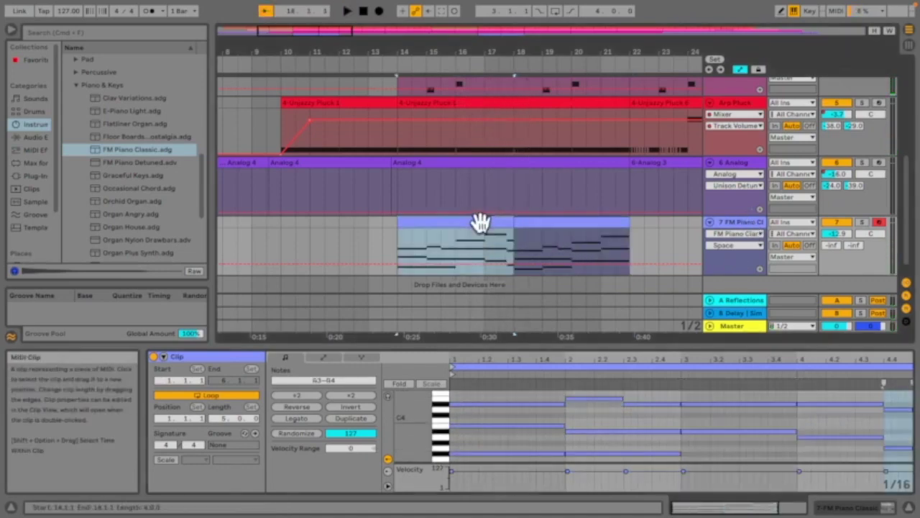
click(503, 249)
key(space)
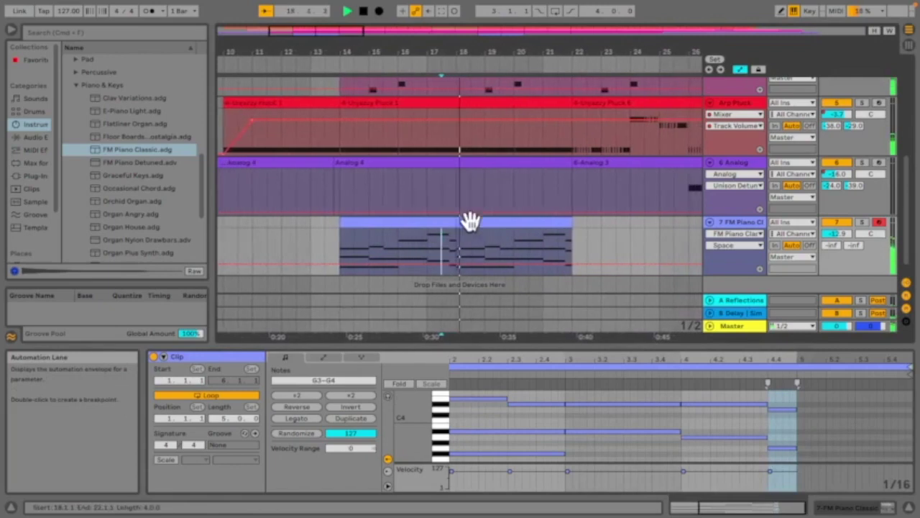
click(455, 224)
key(space)
Step: Raise the lowest notes of the bar 1 and bar 2 chords in the second FM Piano clip to F#4, and play them
click(486, 436)
click(484, 388)
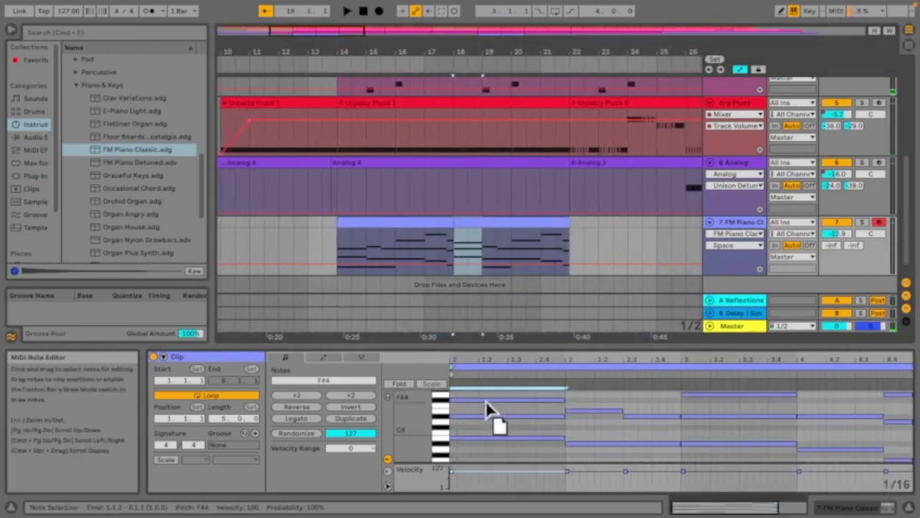
click(432, 237)
key(space)
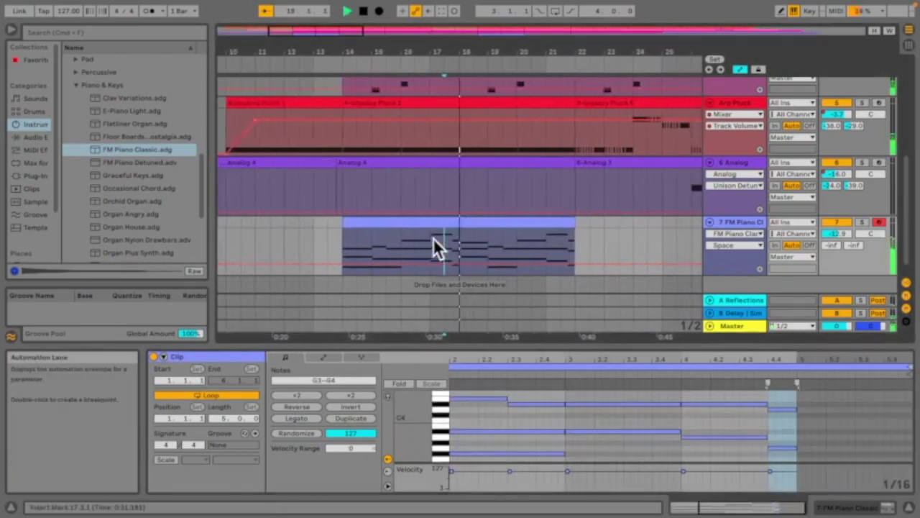
click(488, 222)
key(space)
drag(603, 448, 602, 407)
key(space)
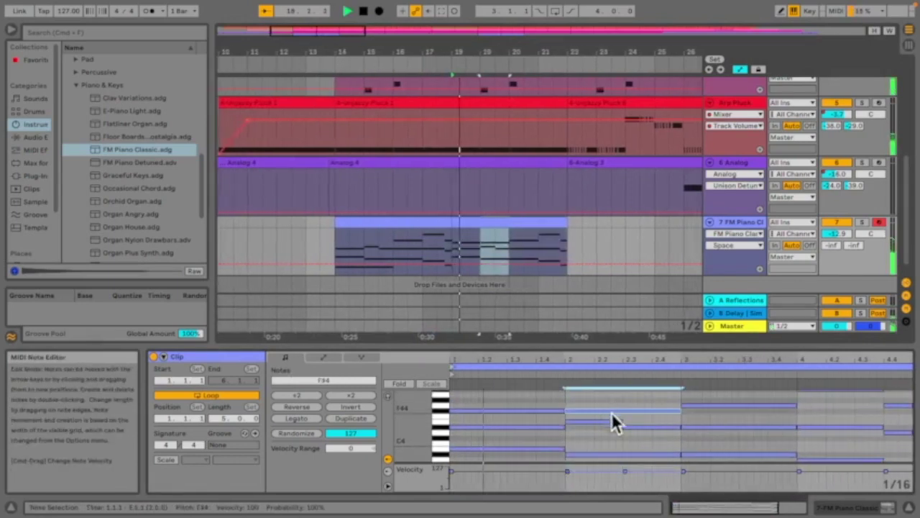
Step: Raise the second clip's lowest bar 3 note an octave, move two upper bar 4 notes to D5 and C5, and play the result
drag(637, 455, 636, 405)
drag(690, 442, 774, 449)
drag(722, 438, 719, 398)
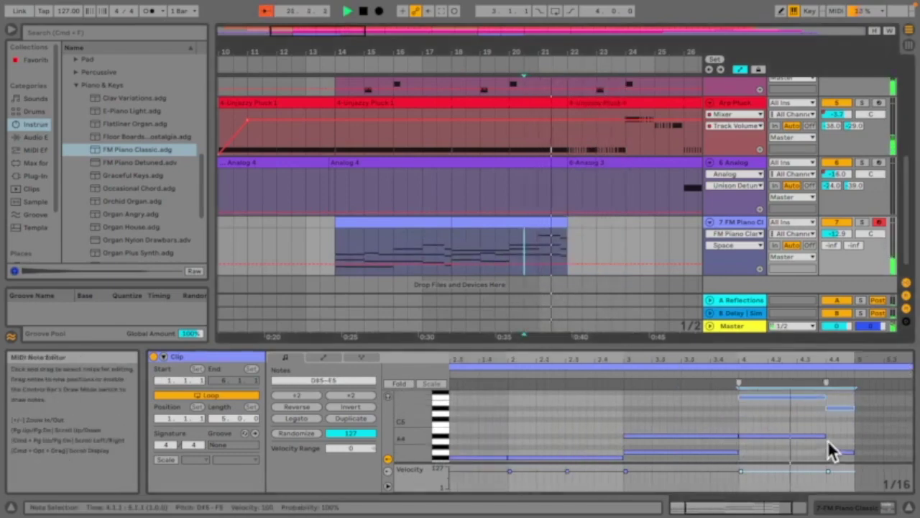
key(space)
mouse_move(813, 397)
mouse_down()
mouse_move(813, 424)
mouse_move(814, 403)
mouse_up()
drag(814, 385, 812, 422)
key(space)
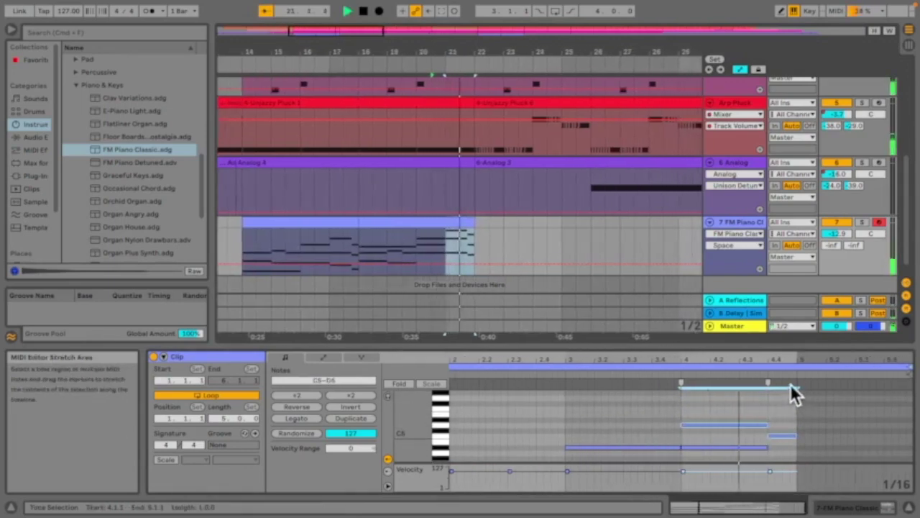
Step: Extend the second clip's bar 4 chord to 5.1.1, move its top note down to G4, and play it back
scroll(782, 424, down, 2)
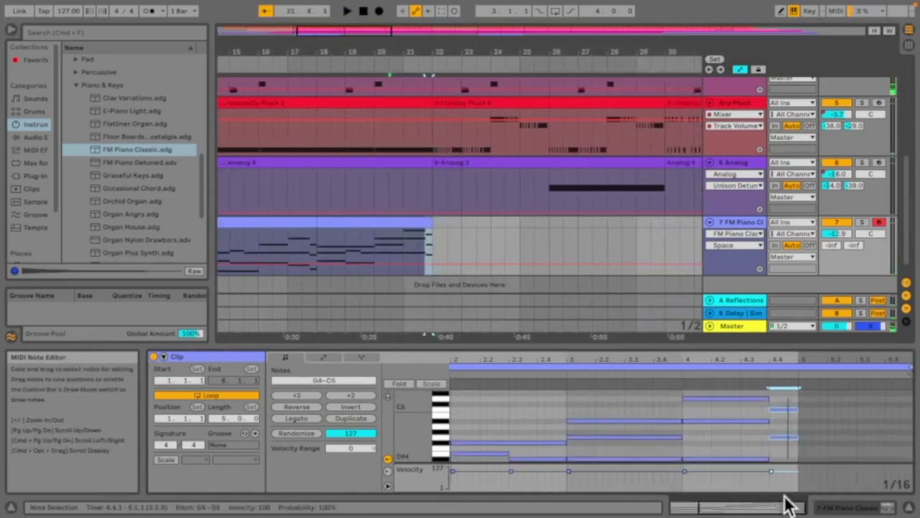
drag(763, 406, 719, 431)
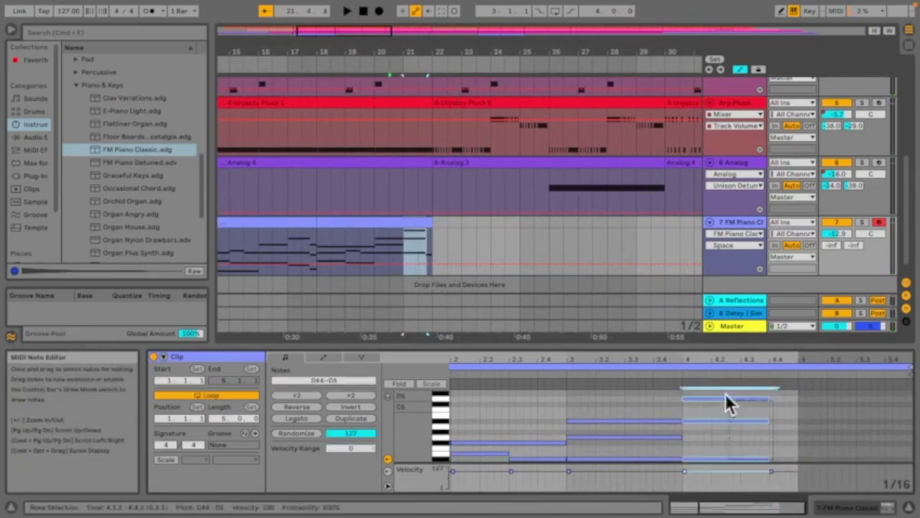
drag(769, 410, 761, 440)
key(space)
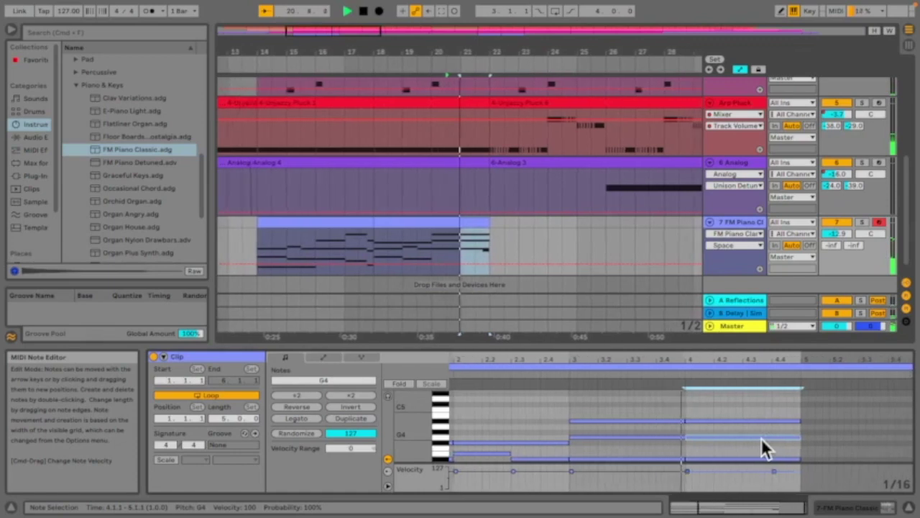
Step: Duplicate both FM Piano clips into bars 22 to 30 and play the progression from bar 14
click(318, 220)
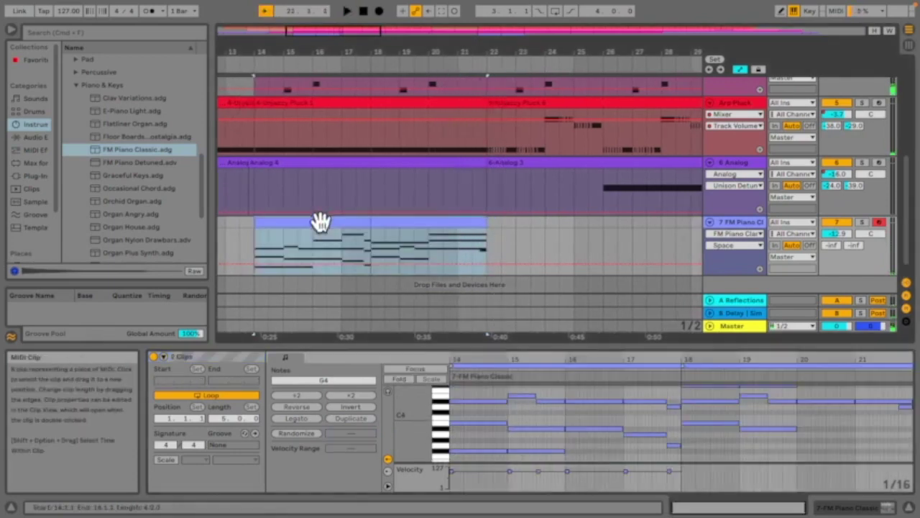
key(ctrl+d)
click(324, 238)
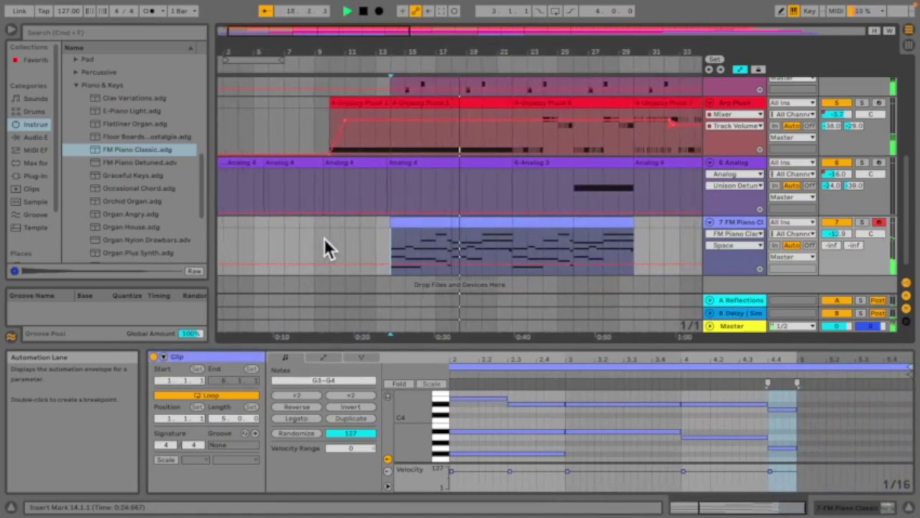
shift+click(433, 244)
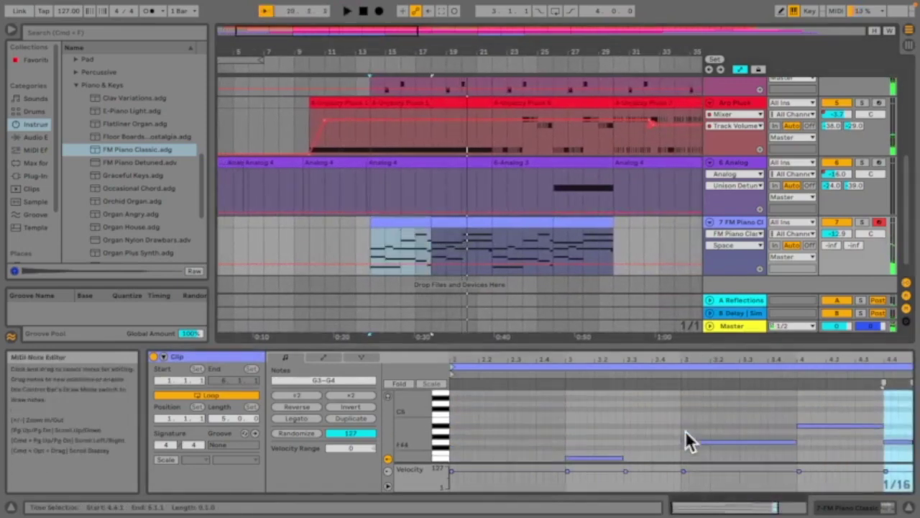
Step: Raise the top note of the first clip's bar 4 chord to B4, and duplicate the clip pair over bars 22 to 30
click(685, 429)
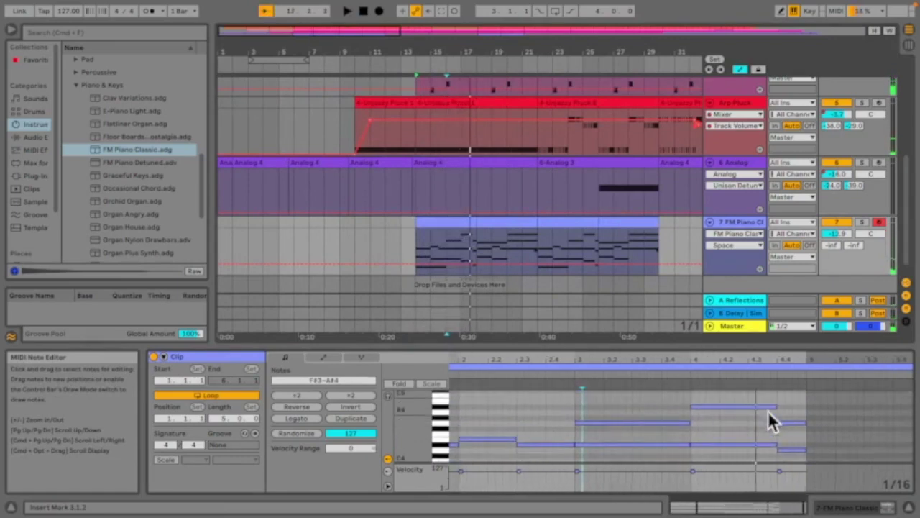
click(767, 405)
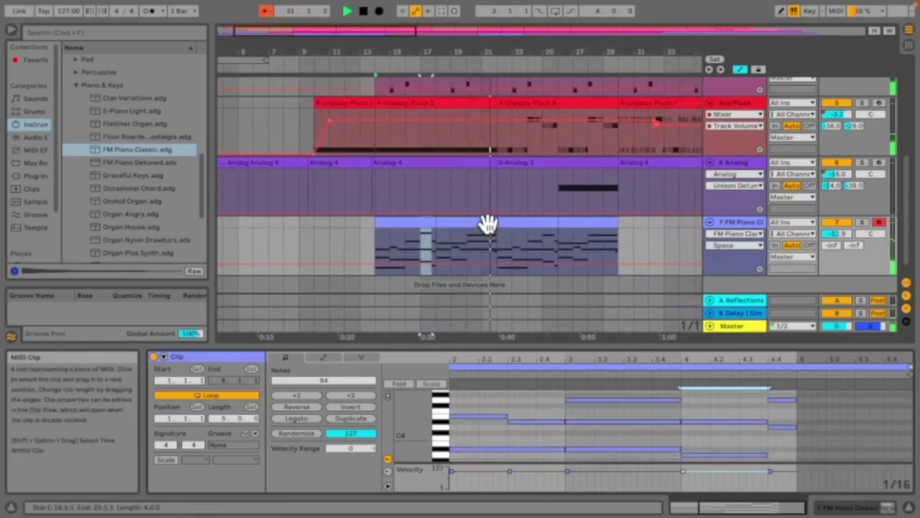
click(449, 248)
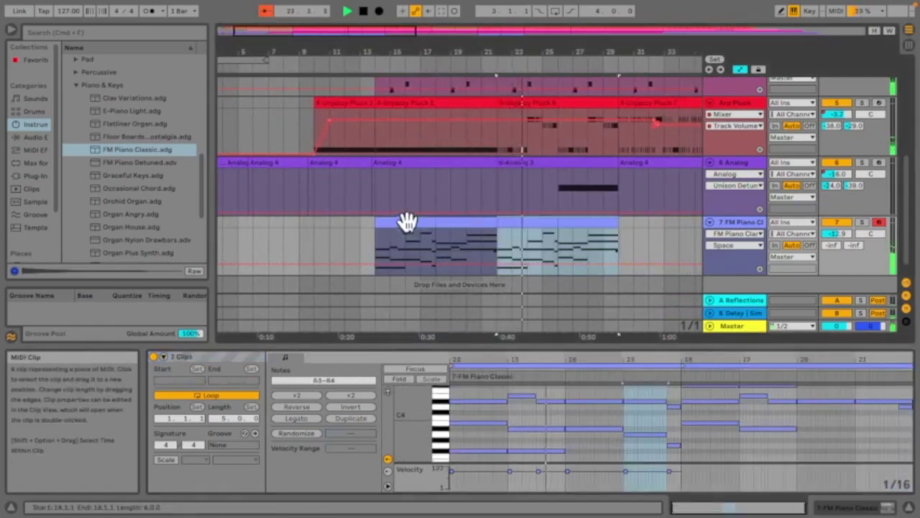
Step: In the first clip's one-beat chord at 4.4.1, move the lowest note to A#3 and the top note to F#4
key(space)
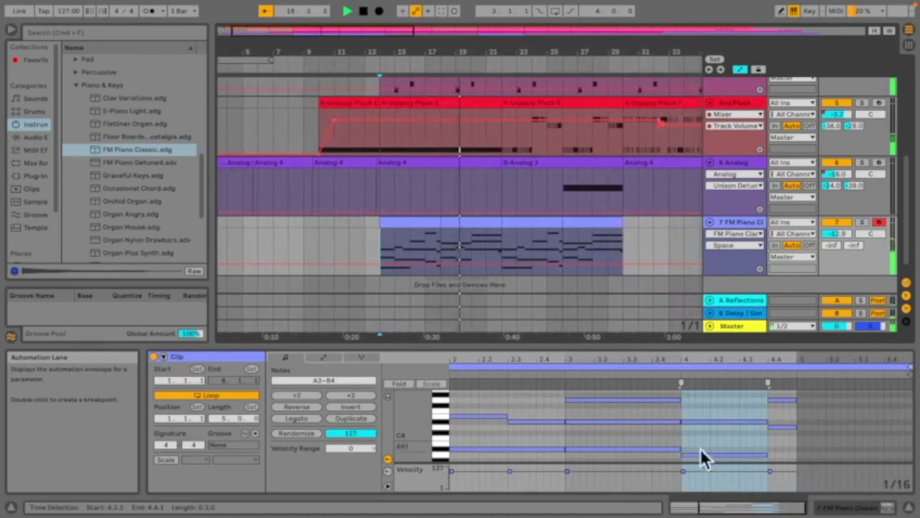
key(space)
key(space)
scroll(688, 403, right, 3)
scroll(726, 430, down, 1)
click(785, 453)
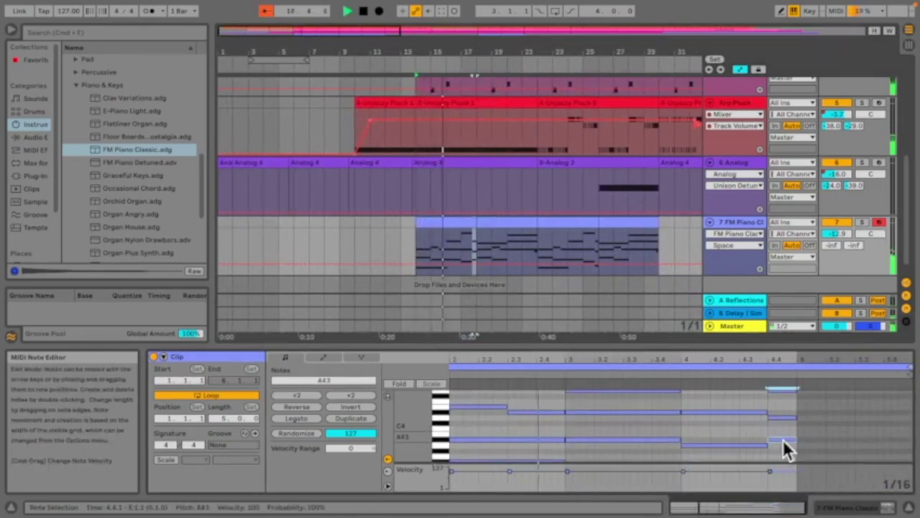
scroll(762, 422, up, 2)
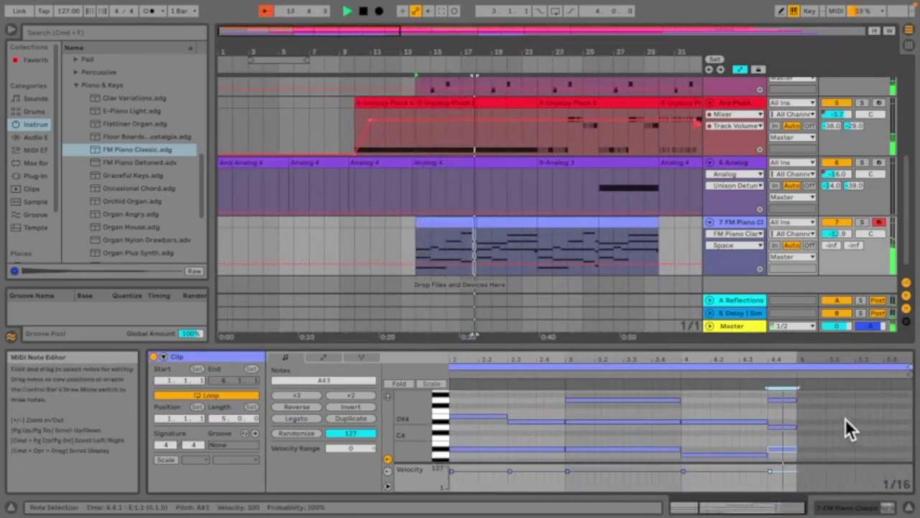
drag(774, 397, 774, 406)
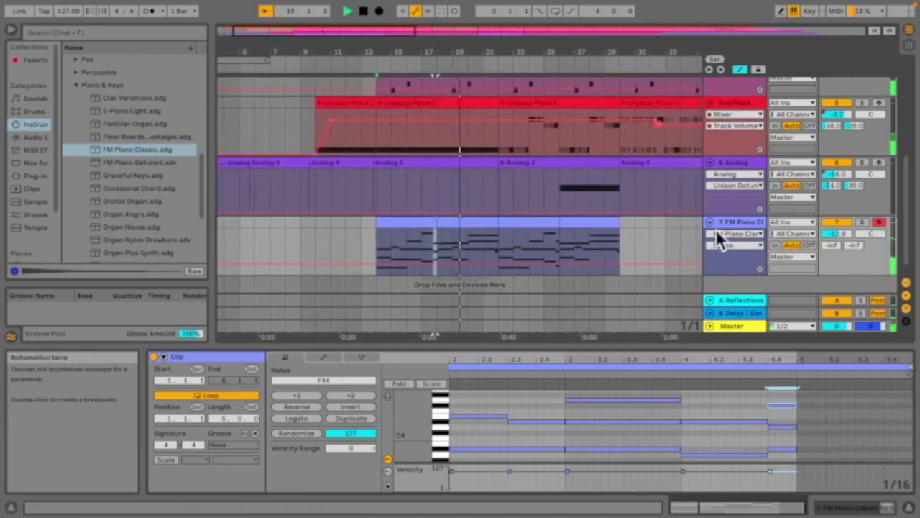
Step: Move the top note of the second FM Piano clip's bar 3 chord down to B3
click(747, 221)
click(456, 230)
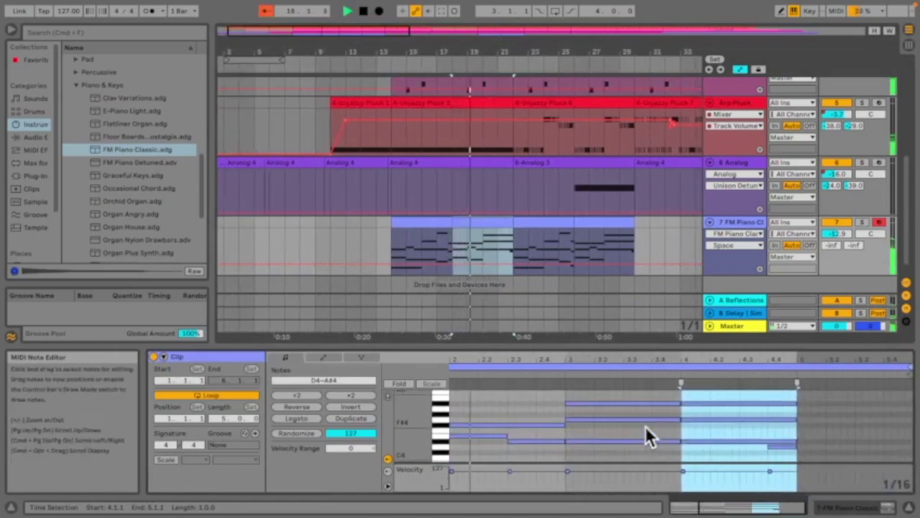
drag(611, 400, 711, 417)
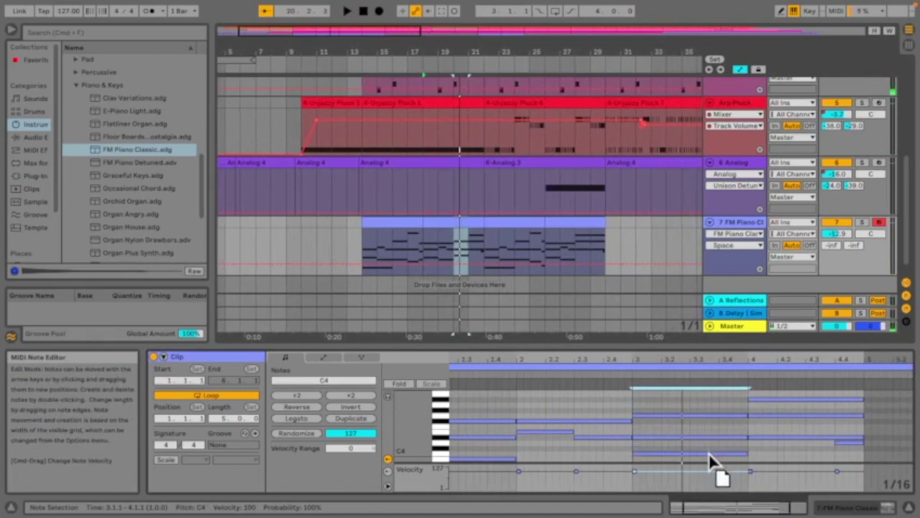
scroll(708, 452, down, 2)
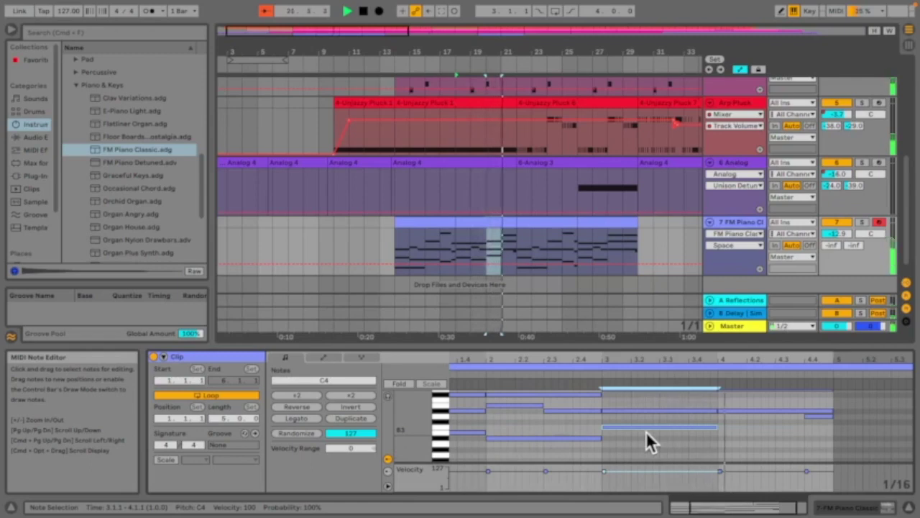
key(Down)
Step: Duplicate the two edited FM Piano clips from bars 14 to 22 over the copies in bars 22 to 30
click(472, 375)
click(455, 221)
shift+click(417, 220)
key(super+d)
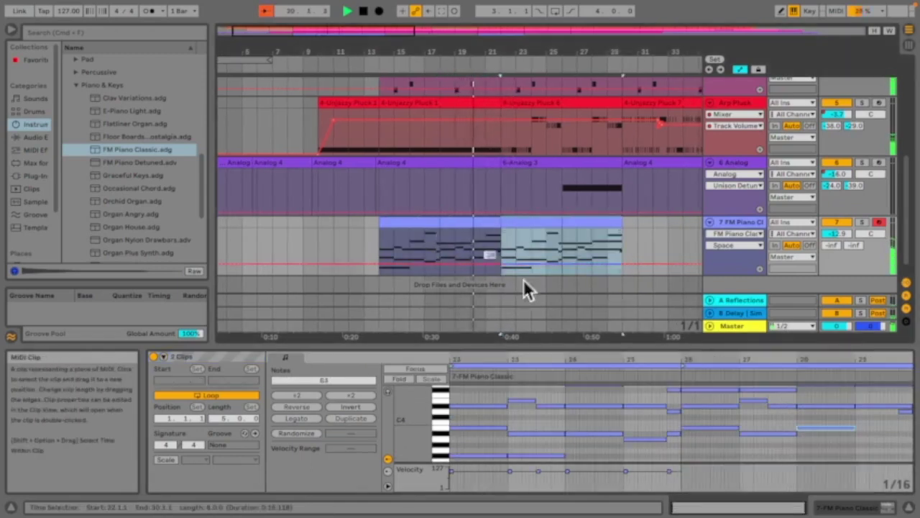
key(minus)
Step: Lower the FM Piano track volume to -17.7 while playing the arrangement, and place the insert marker at bar 33
click(749, 220)
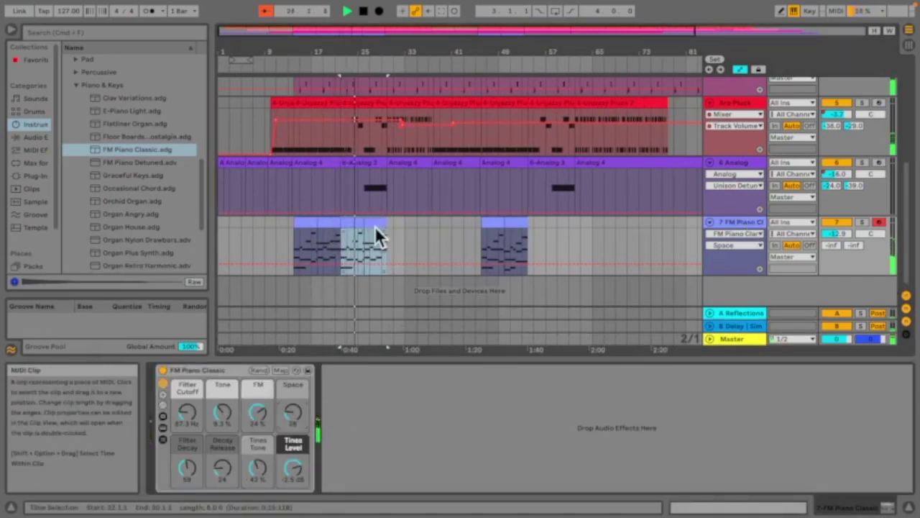
click(342, 236)
click(836, 233)
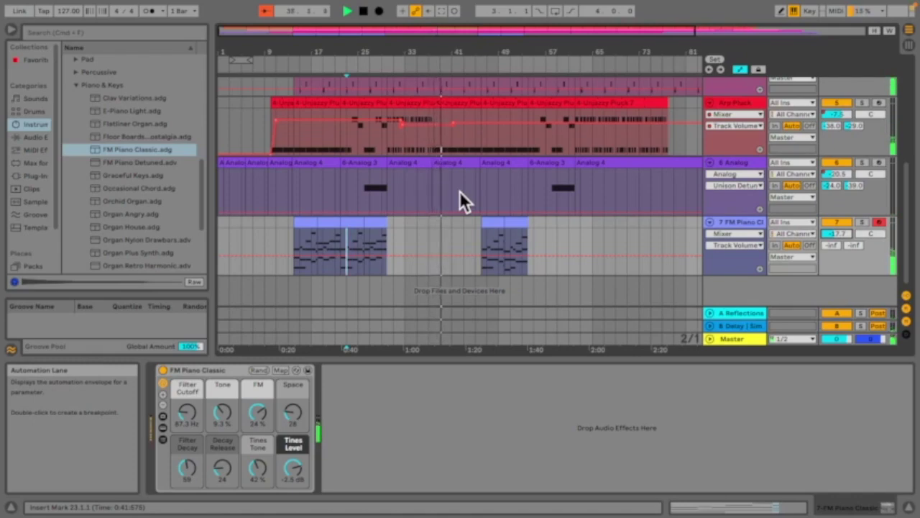
click(406, 239)
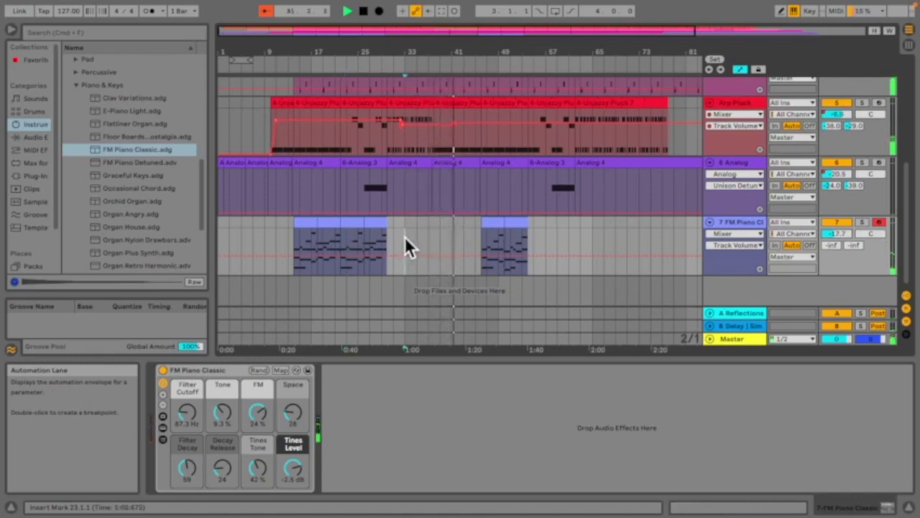
Step: Record a short FM Piano phrase from bar 33 and resize its clip to span 36.1.1 to 39.3.1
click(379, 10)
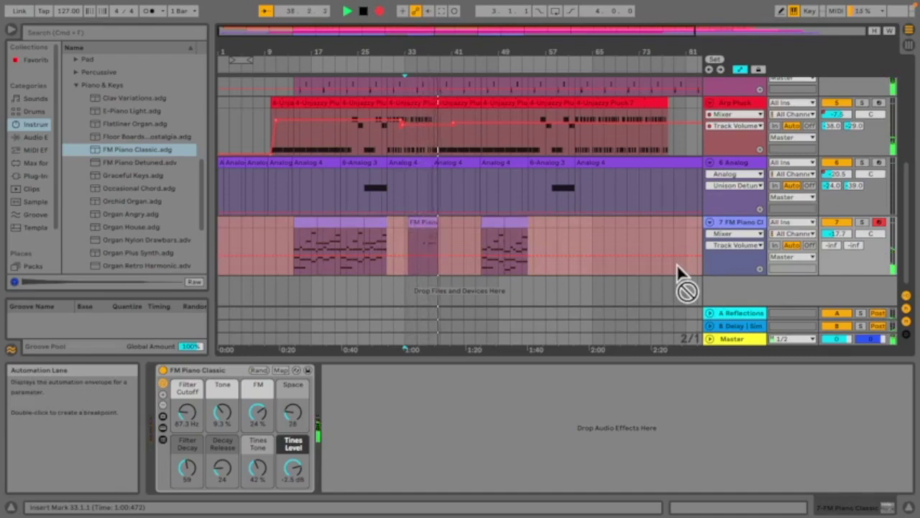
click(421, 219)
key(z)
drag(431, 222, 512, 220)
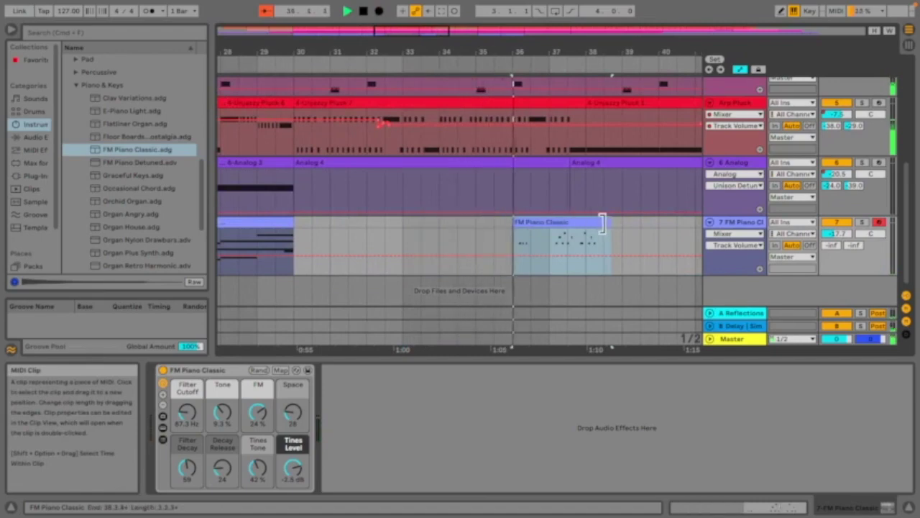
drag(602, 221, 637, 225)
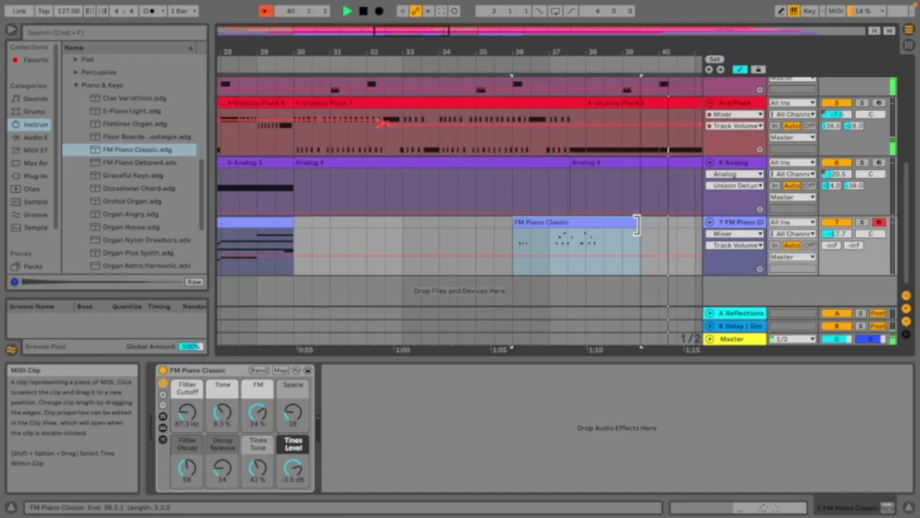
Step: Duplicate the recorded FM Piano clip and arrange the two copies back to back, starting at bars 31 and 35
key(ctrl+d)
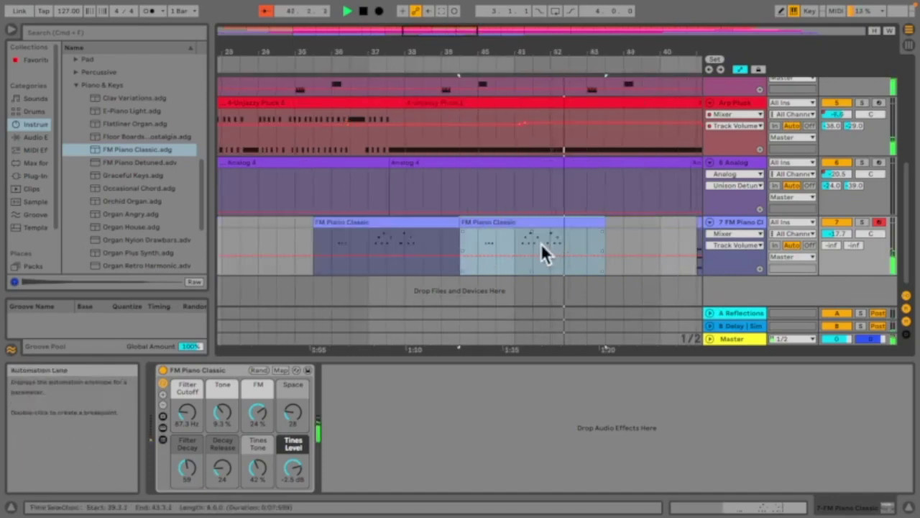
double_click(396, 220)
click(492, 228)
click(496, 221)
key(Delete)
scroll(338, 227, down, 3)
click(327, 241)
key(space)
click(534, 239)
drag(534, 239, 449, 238)
drag(508, 235, 491, 236)
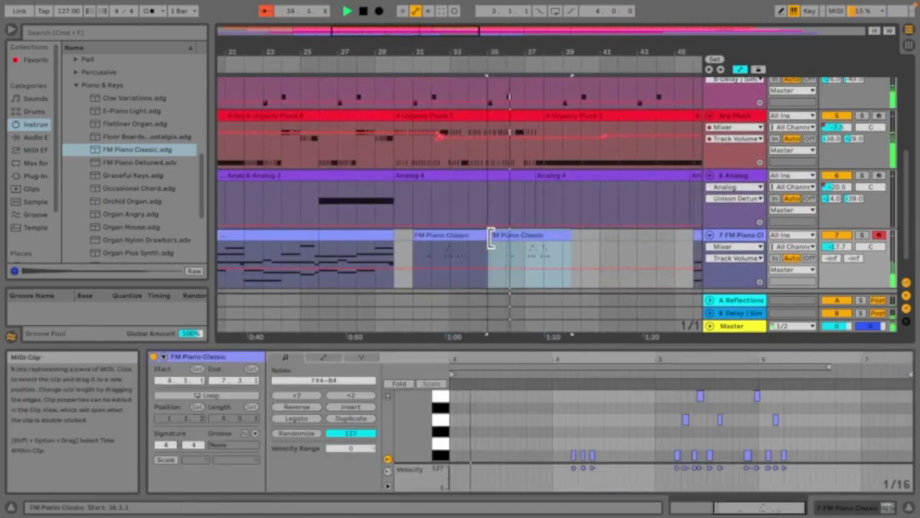
Step: In the clip at bar 31, shift the last group of notes earlier to start at 5.4.1, and play from bar 31
click(444, 238)
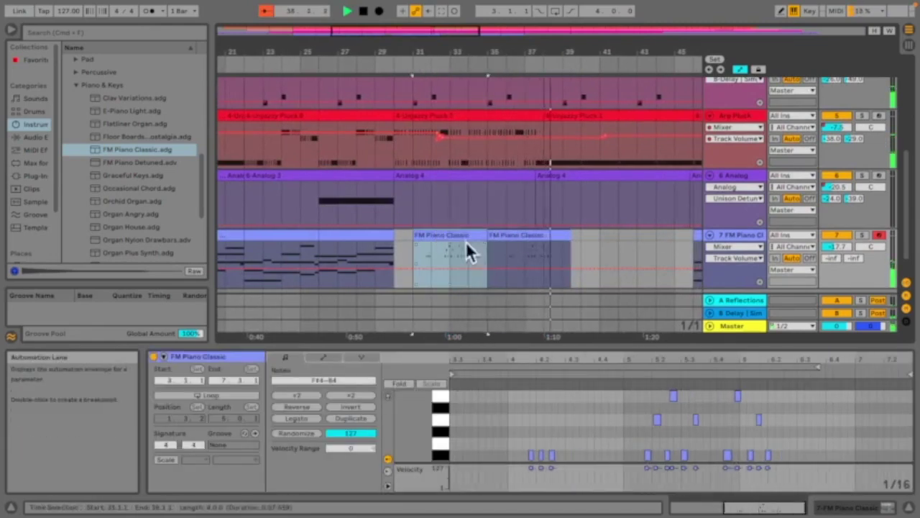
drag(764, 416, 723, 468)
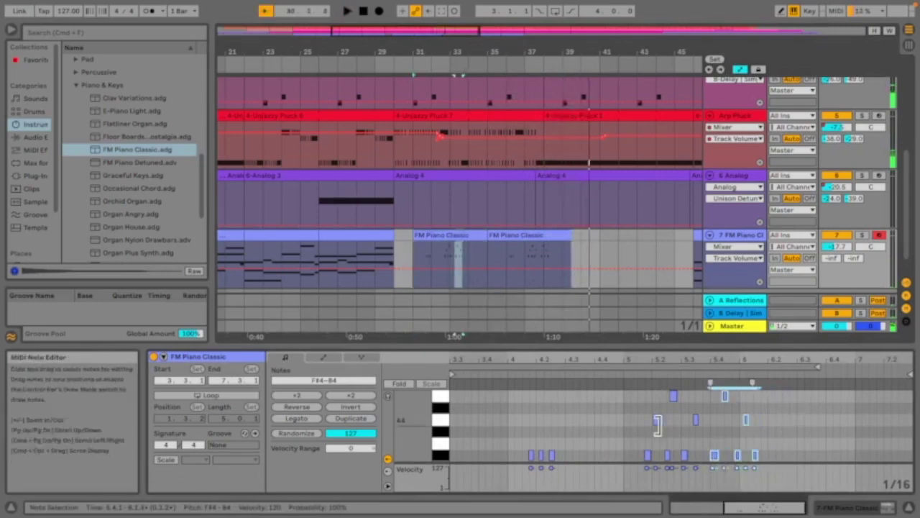
click(422, 250)
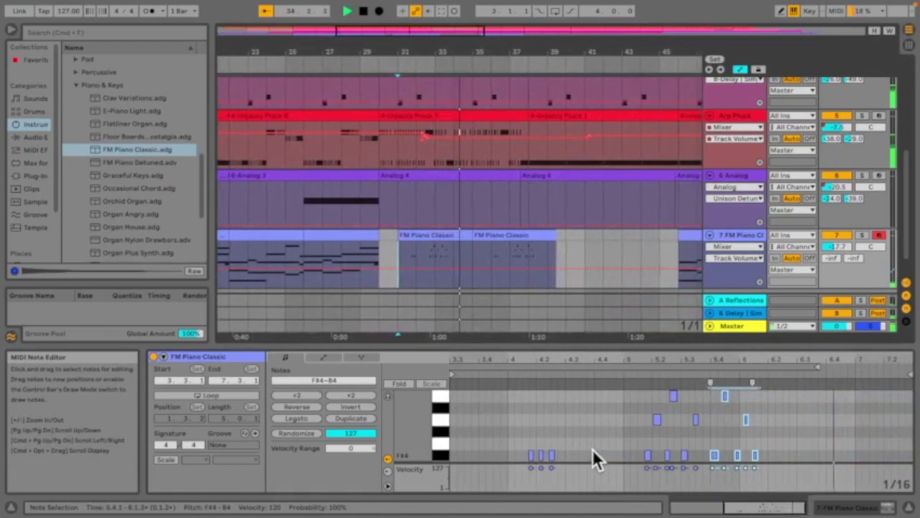
Step: Replace the second short FM Piano clip at bar 35 with a duplicate of the edited clip at bar 31
click(489, 233)
key(Delete)
click(411, 234)
key(super+d)
Step: Set the FM Piano track's sends to -32.5 dB for A-Reflections and -50.0 dB for B-Delay
click(832, 258)
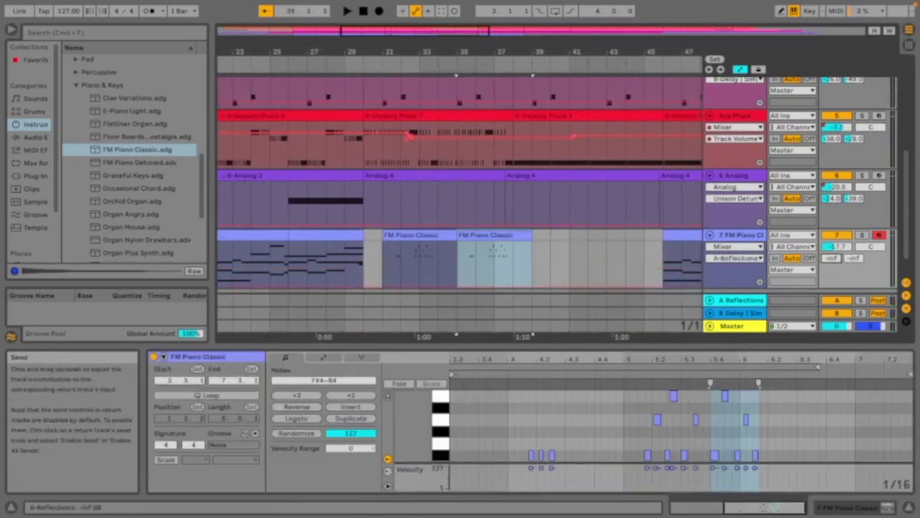
click(854, 258)
Step: Move the second short FM Piano clip from bar 35 to start at bar 36
click(477, 261)
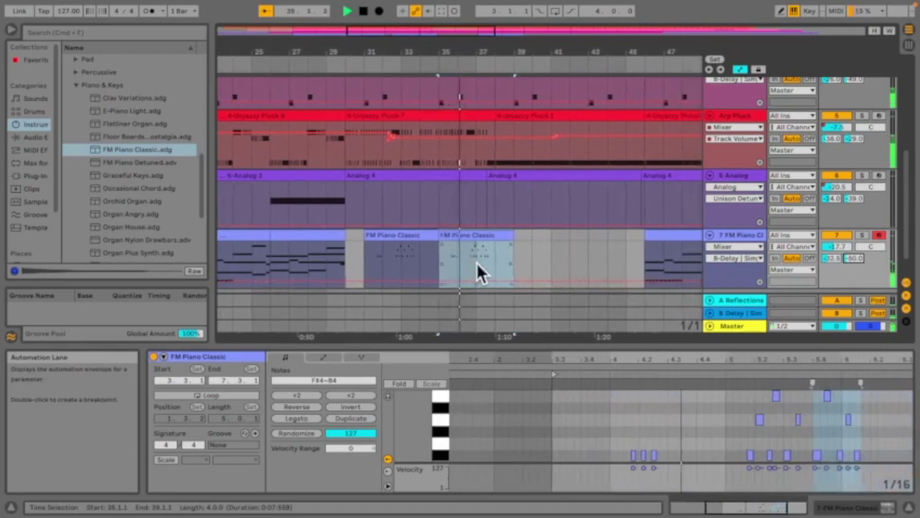
key(Delete)
key(super+z)
drag(406, 237, 421, 252)
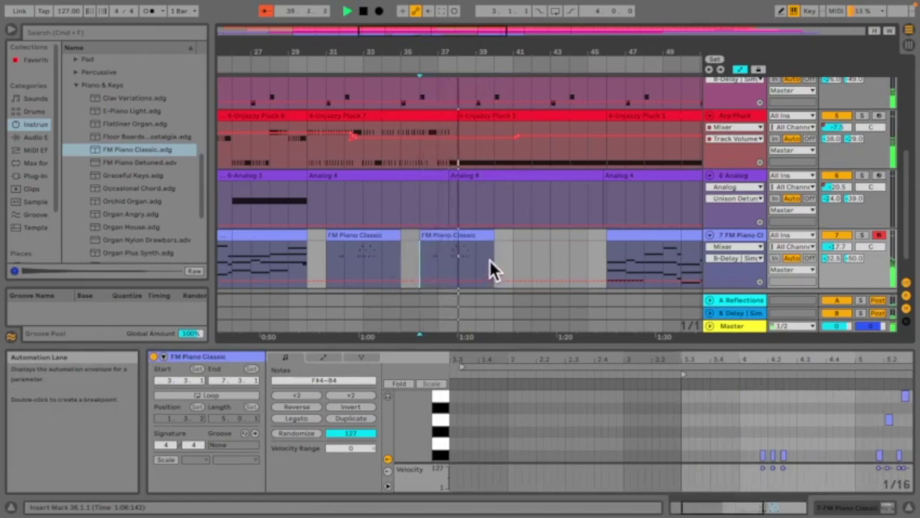
Step: Shorten the FM Piano clip at bar 36 to two bars, ending at 38.1.1
scroll(495, 233, up, 5)
drag(544, 242, 404, 242)
click(366, 260)
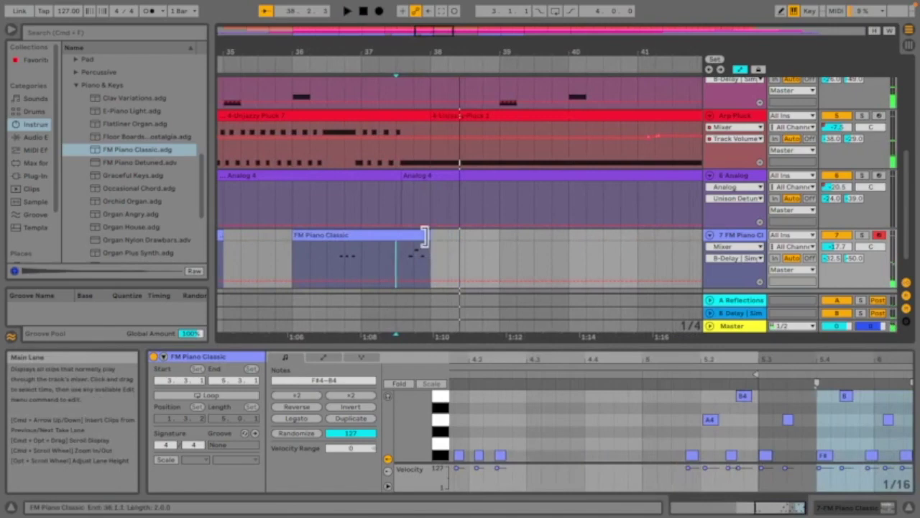
drag(431, 240, 446, 241)
scroll(447, 244, up, 5)
key(space)
drag(430, 241, 390, 238)
Step: Select the FM Piano track's range from bar 9 to 41 and duplicate it twice along the arrangement
scroll(385, 237, down, 8)
scroll(286, 256, down, 6)
drag(251, 247, 481, 210)
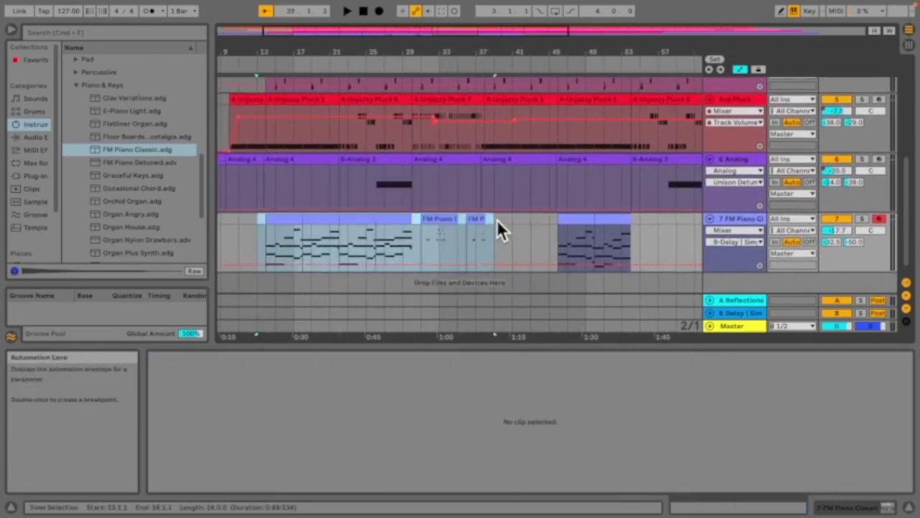
click(514, 221)
drag(514, 221, 297, 235)
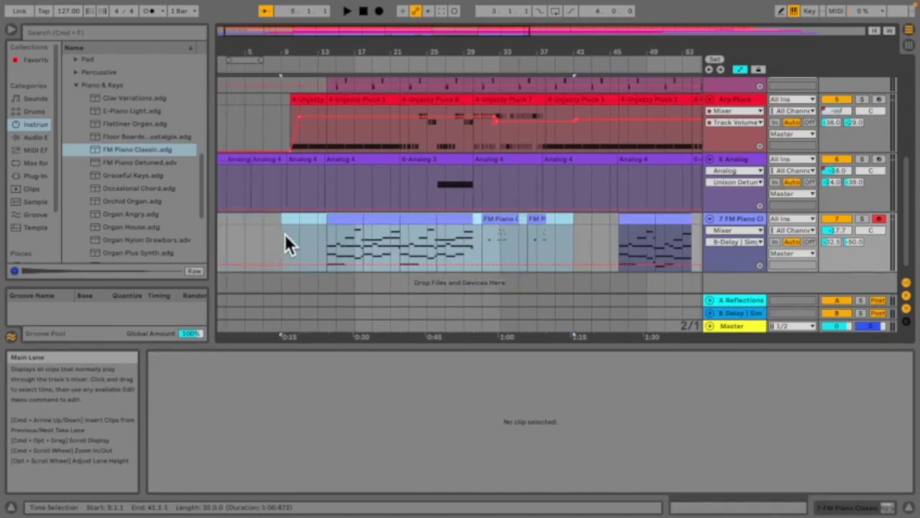
key(super+d)
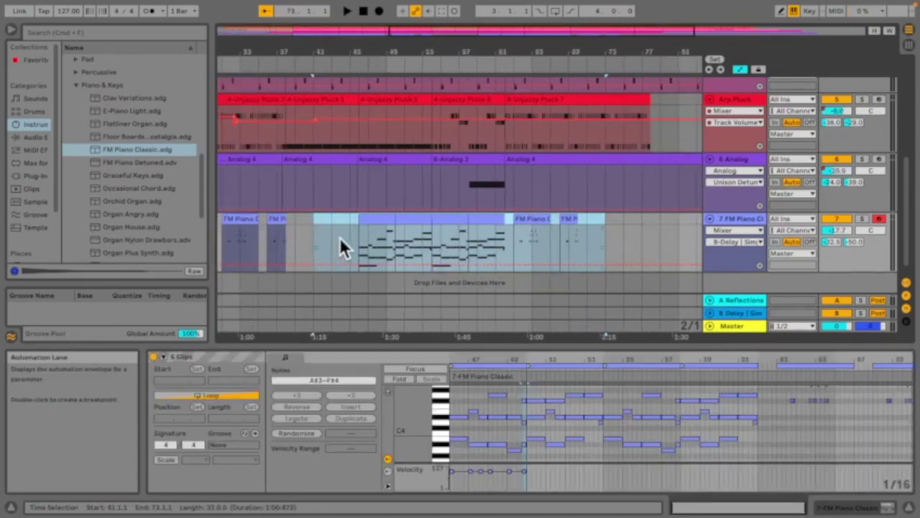
key(minus)
key(super+d)
Step: Play the arrangement from bar 9, and open the notes of the first FM Piano clip at bar 14
click(258, 243)
key(space)
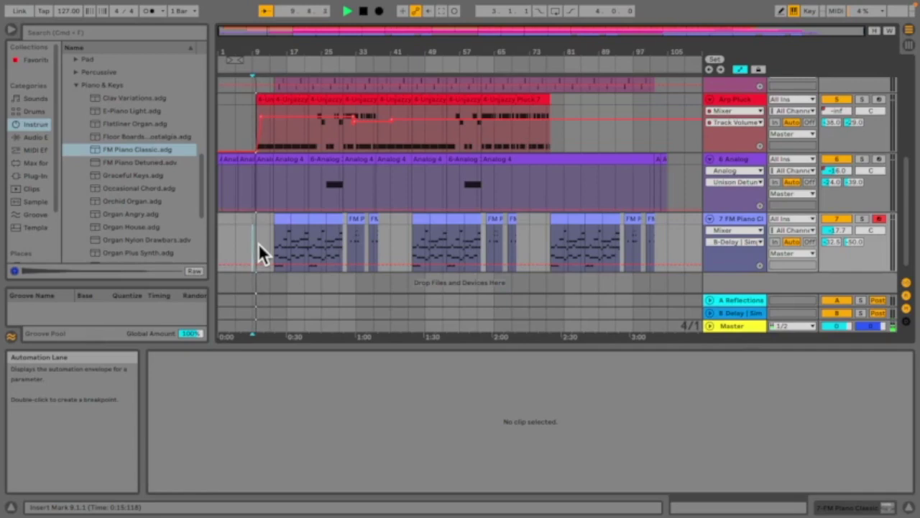
scroll(401, 203, up, 3)
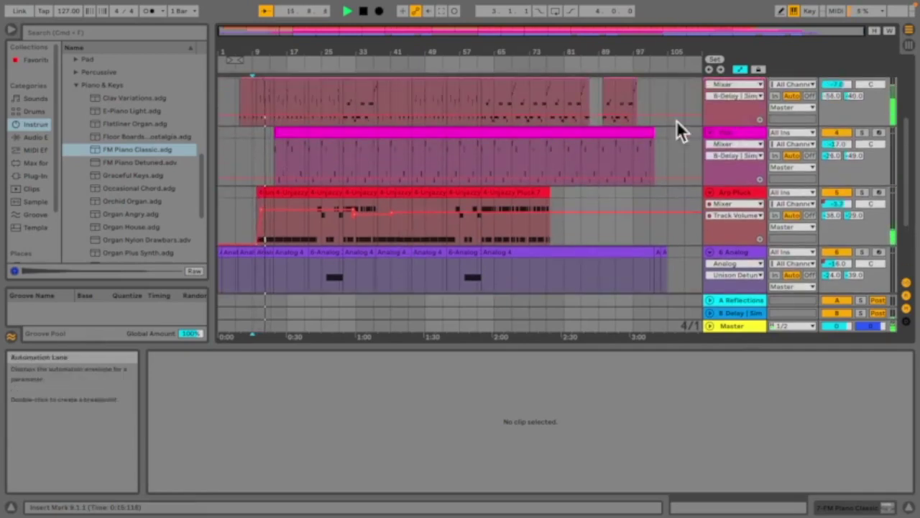
scroll(676, 120, down, 3)
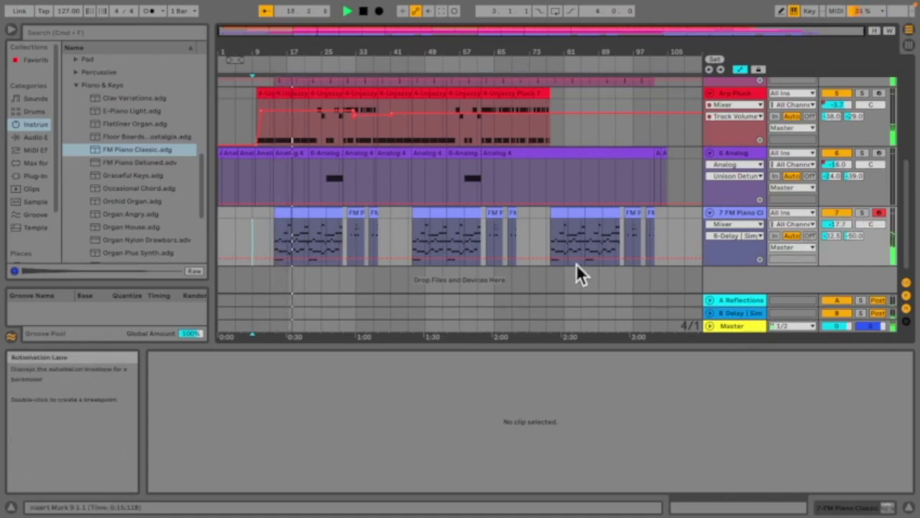
click(283, 217)
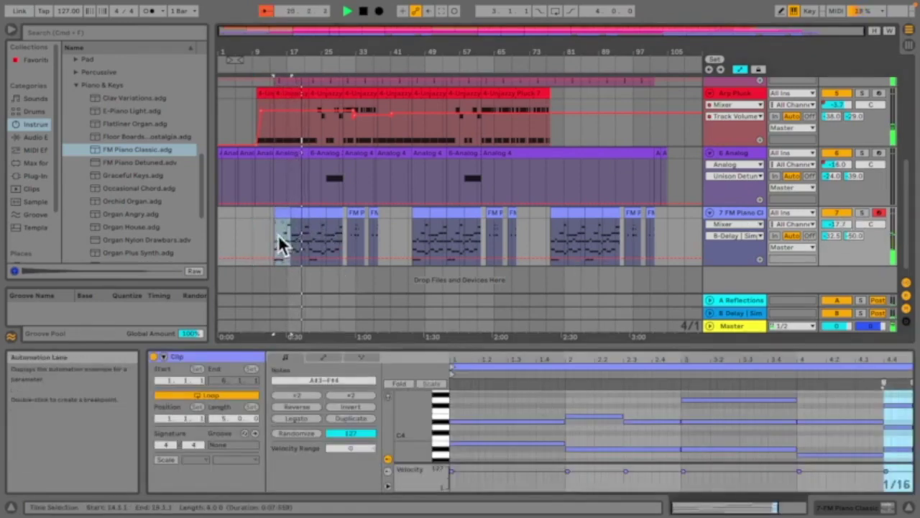
click(276, 235)
click(277, 212)
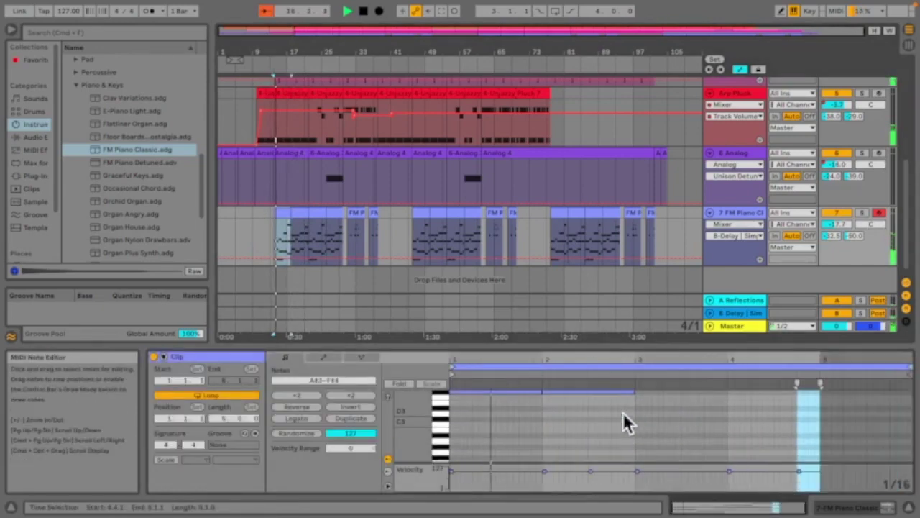
scroll(623, 415, down, 3)
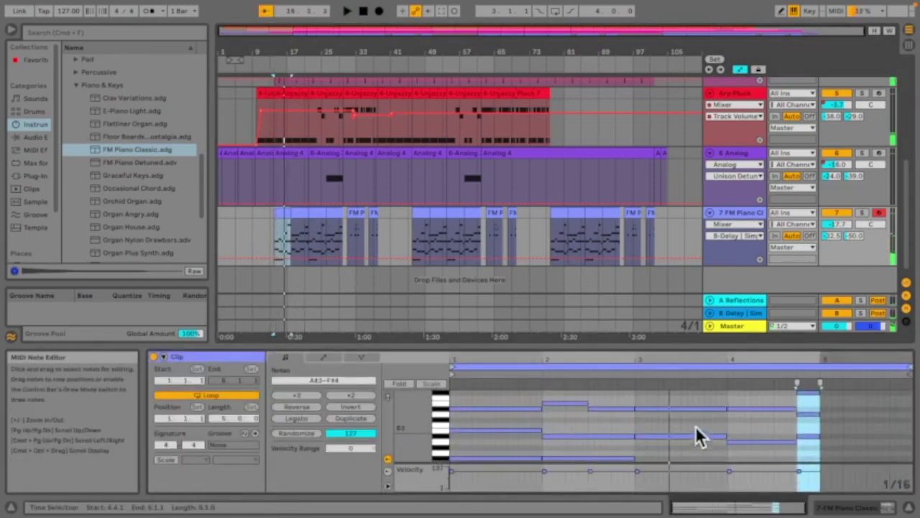
Step: Try a lower pitch for the bottom note of the first clip's bar 3 chord and play it back
drag(656, 434, 656, 440)
click(608, 421)
key(space)
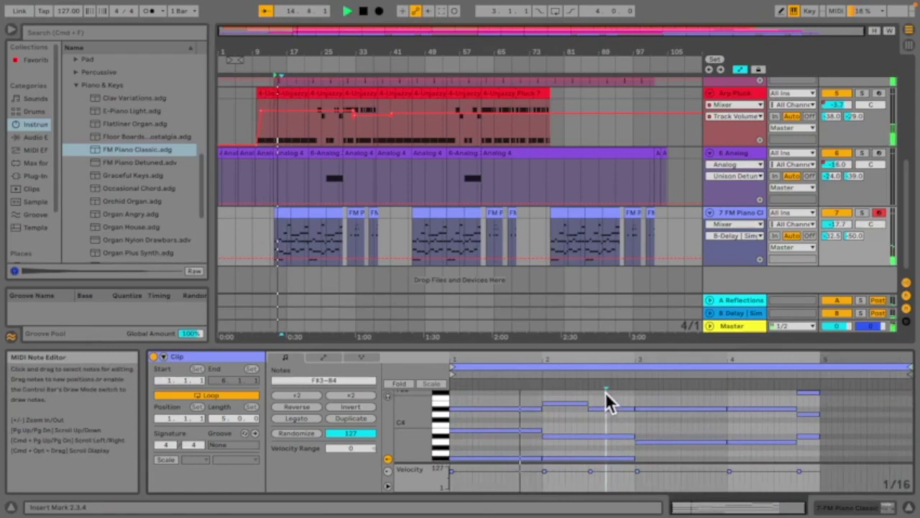
key(space)
Step: In the first clip's bar 3 chord, raise the bottom note to B3 and lower the top note to F#4, checking by playback
drag(650, 440, 651, 431)
scroll(654, 424, up, 3)
click(615, 400)
key(space)
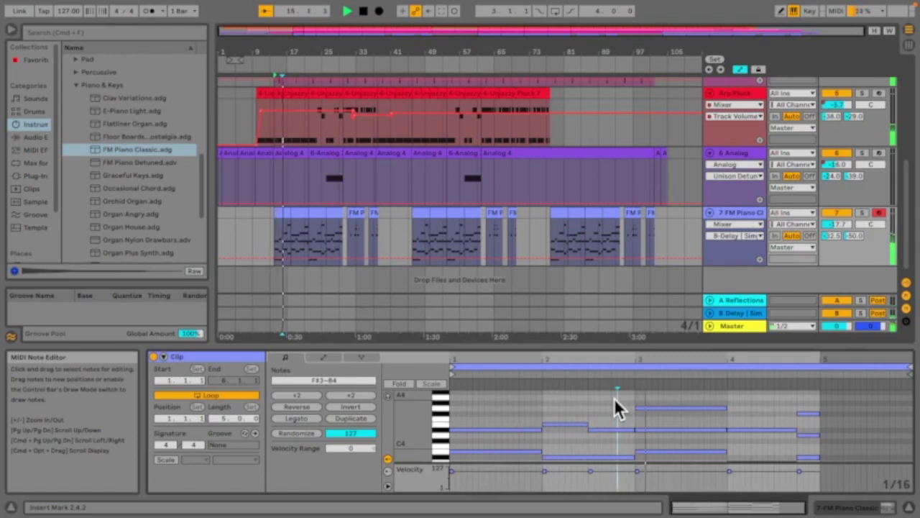
drag(644, 408, 648, 411)
click(601, 402)
scroll(658, 447, down, 2)
scroll(656, 448, down, 1)
key(space)
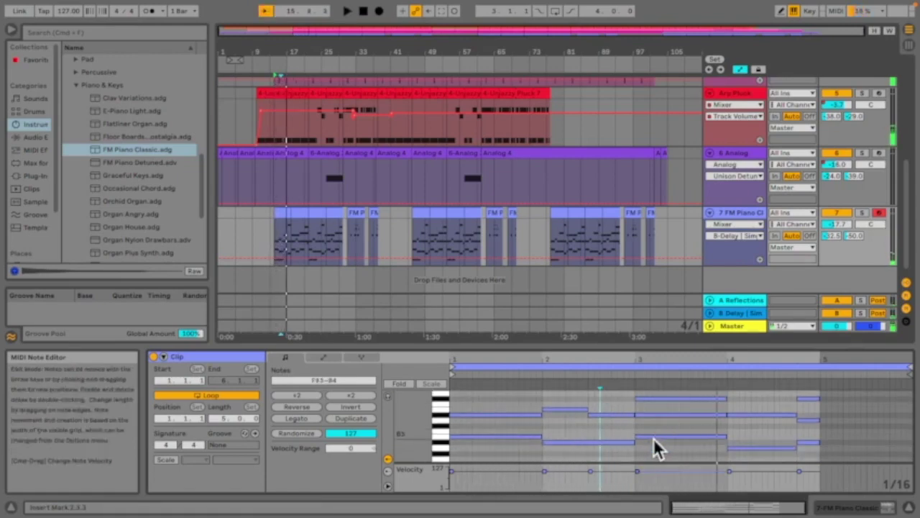
Step: Duplicate the FM Piano chord clips from bars 14 to 22 over the copies in bars 22 to 30
scroll(305, 226, up, 5)
drag(315, 230, 490, 221)
scroll(265, 231, down, 3)
scroll(250, 231, up, 3)
scroll(475, 227, left, 3)
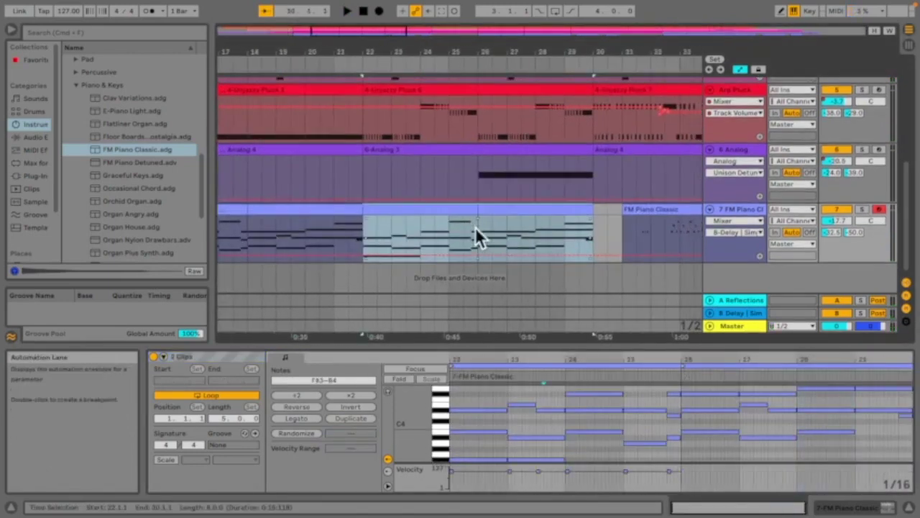
Step: Replace the FM Piano chord clips in bars 46 to 62 and 78 to 94 with copies of the edited pair
key(super+d)
key(super+d)
key(super+d)
key(super+d)
key(super+d)
key(super+d)
key(super+d)
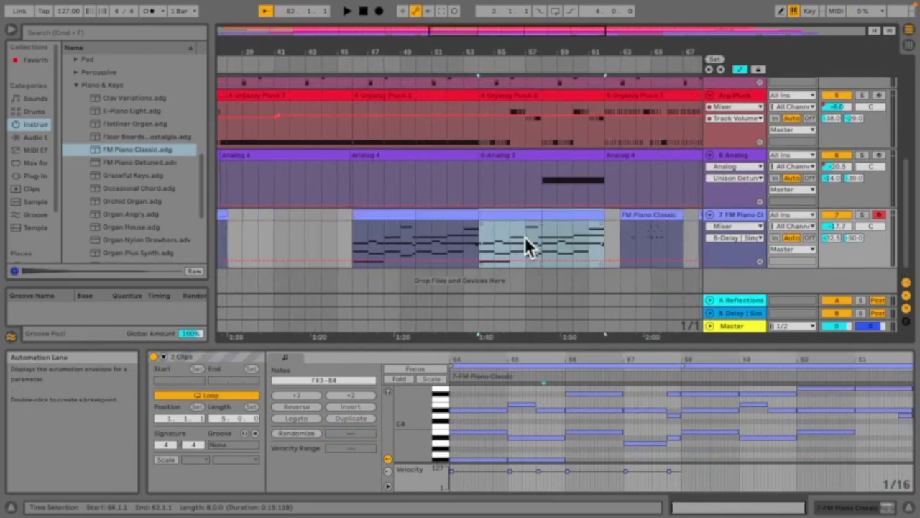
key(super+d)
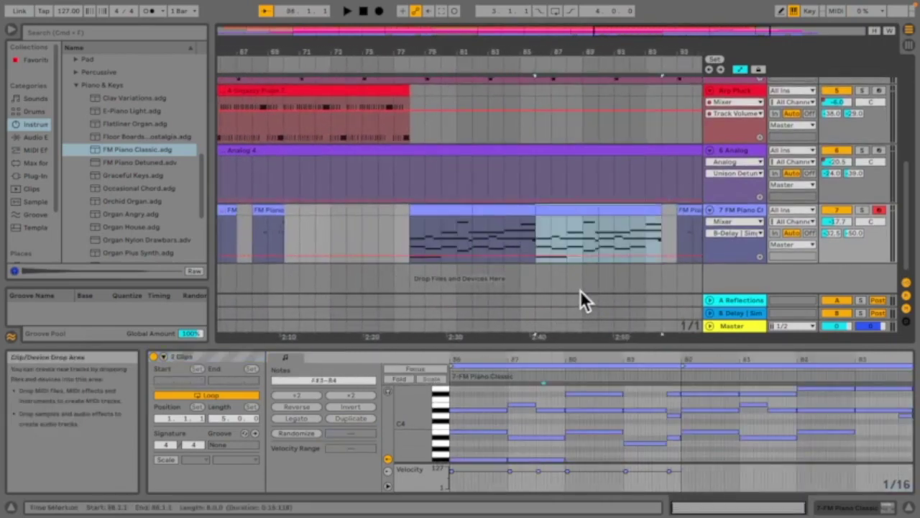
Step: Play the arrangement from bar 13 and lower the FM Piano track volume to -19.3
scroll(585, 273, down, 5)
click(274, 235)
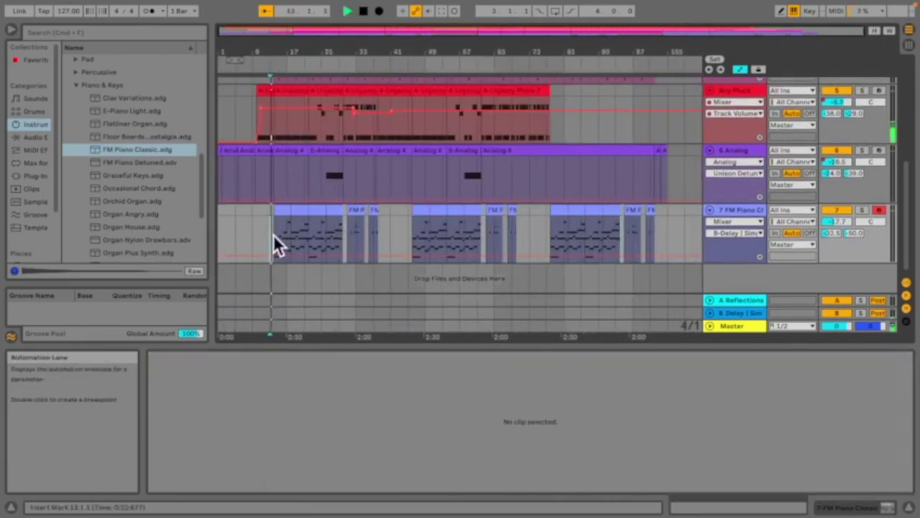
key(space)
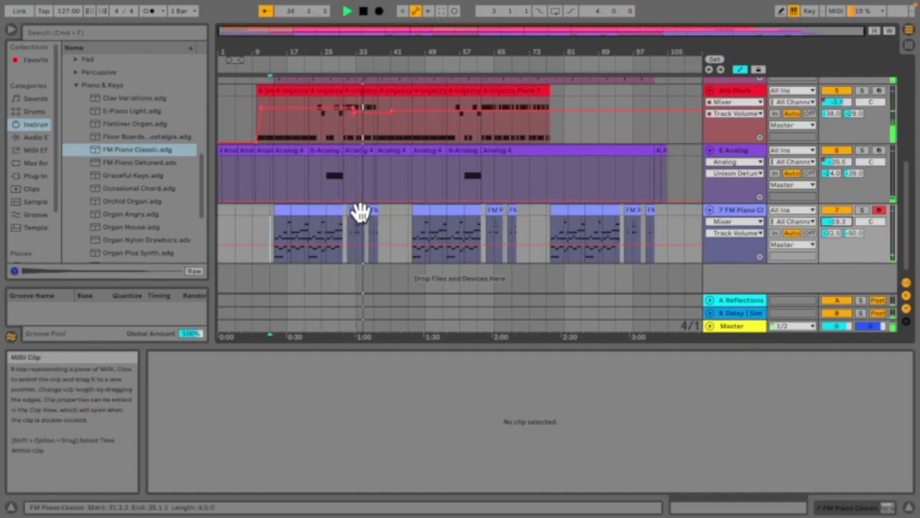
key(plus)
key(plus)
key(plus)
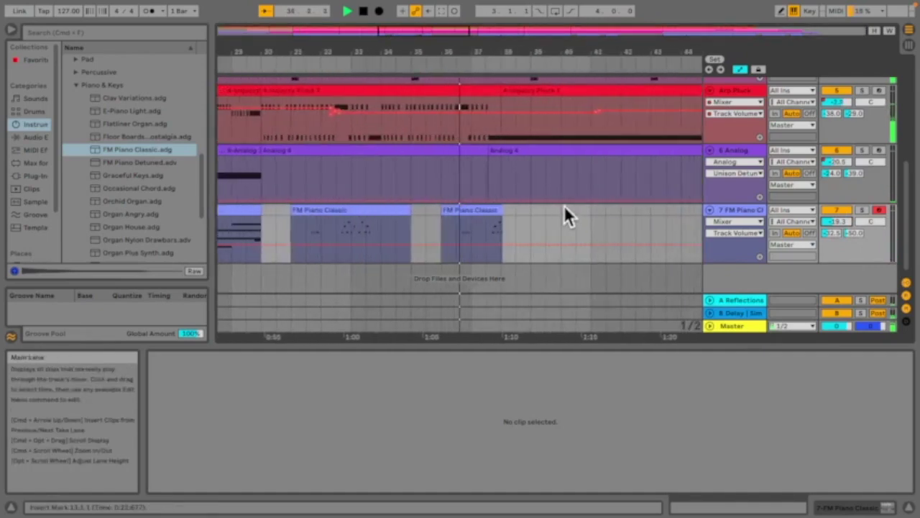
key(minus)
key(minus)
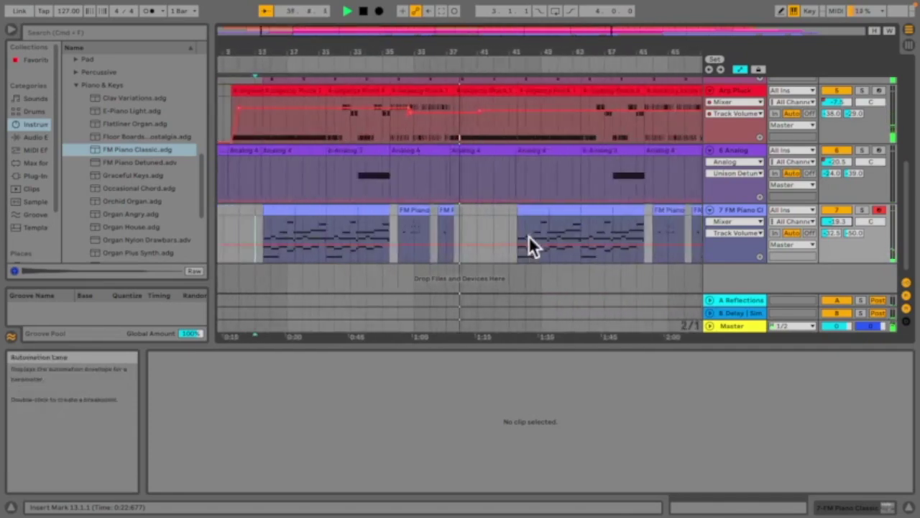
Step: Add the Velocity MIDI effect's Piano preset to the FM Piano track ahead of the instrument
double_click(759, 223)
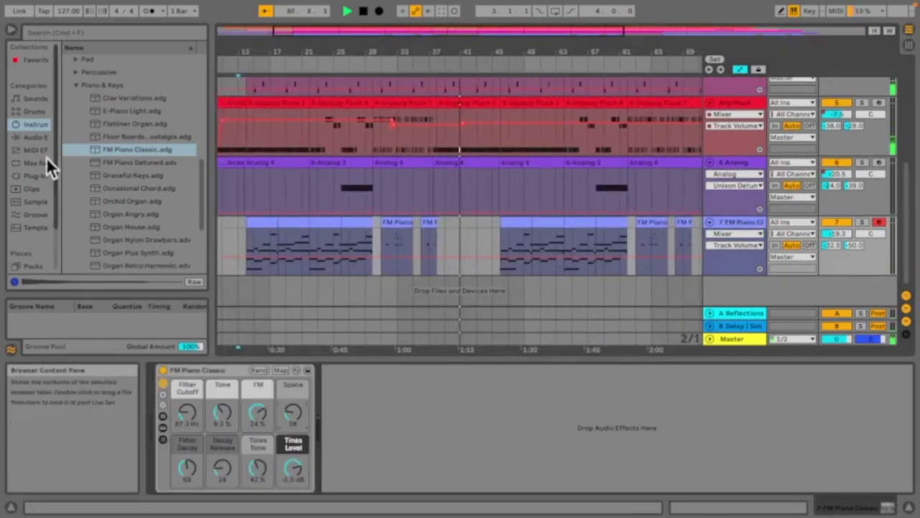
click(34, 137)
click(70, 125)
click(30, 149)
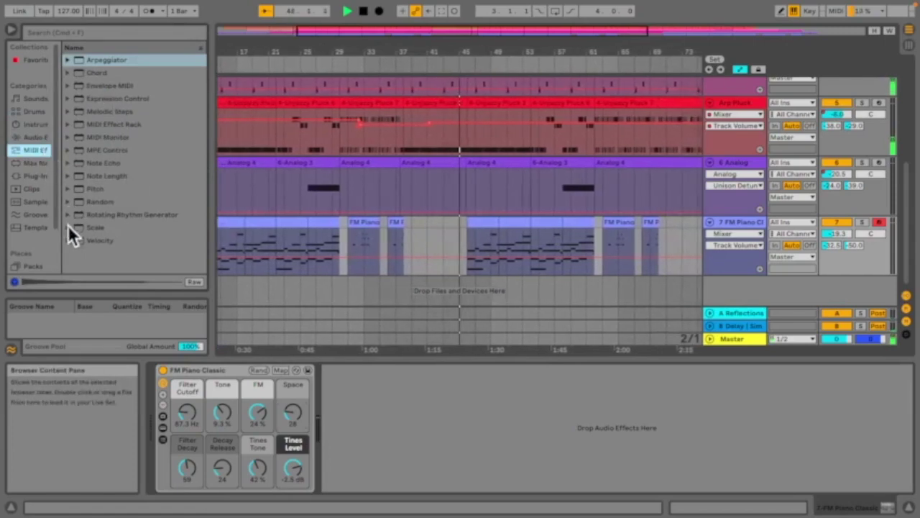
click(86, 240)
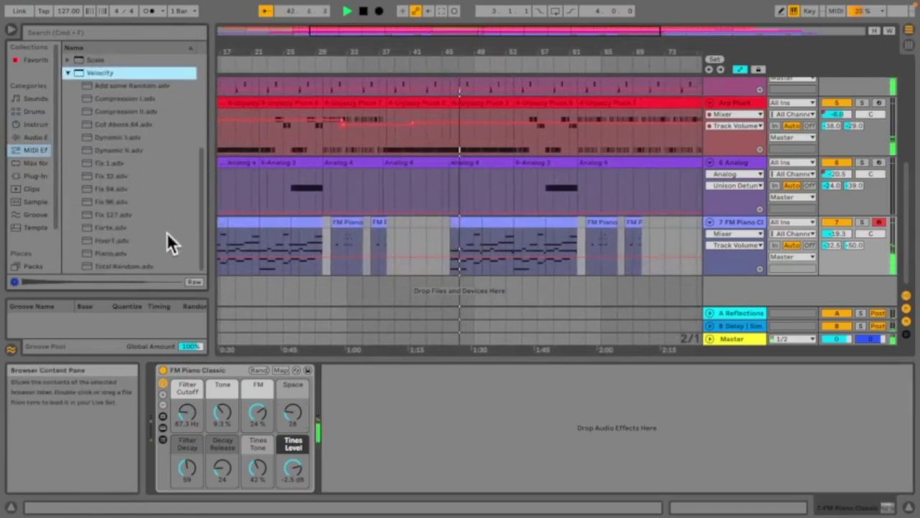
drag(115, 252, 350, 241)
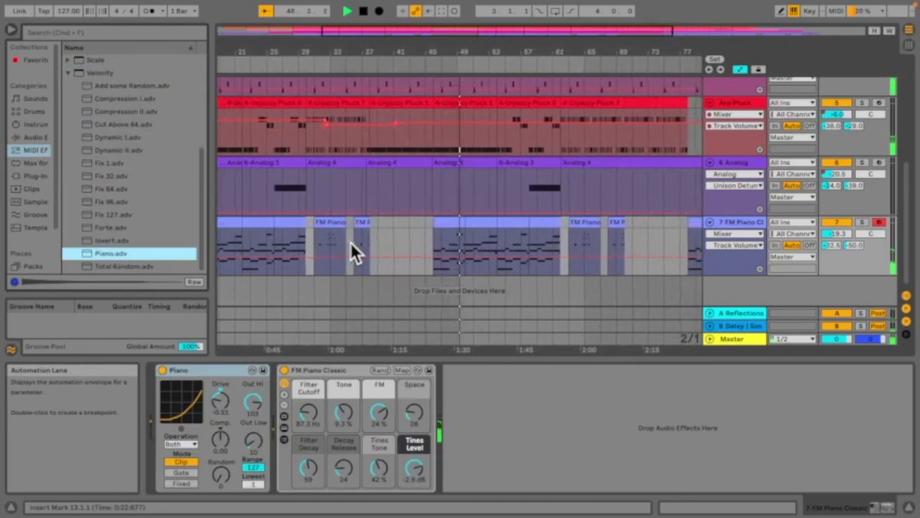
Step: Set the Velocity effect's Out Hi to 105, Random to 5, Range to 41 and Lowest to 0, and lower the FM Piano track volume to -24.2
mouse_move(840, 235)
mouse_down()
mouse_move(840, 223)
mouse_move(842, 240)
mouse_up()
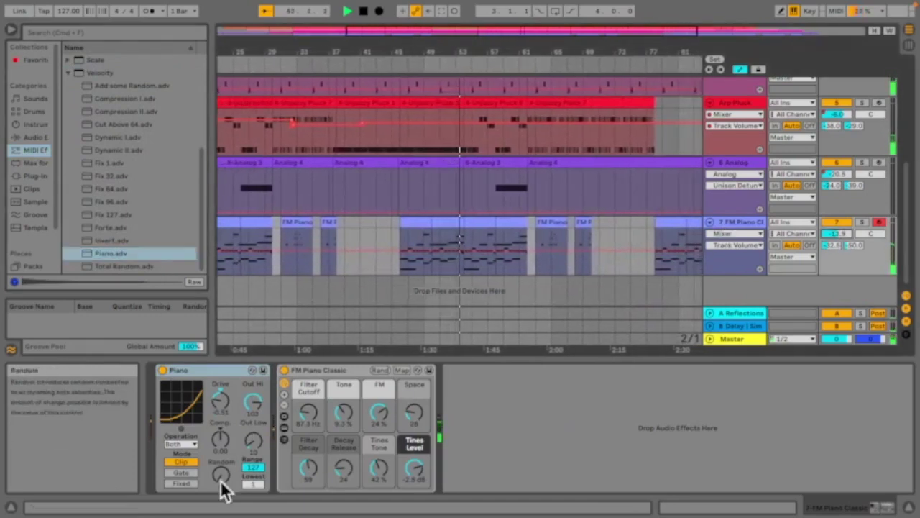
click(252, 404)
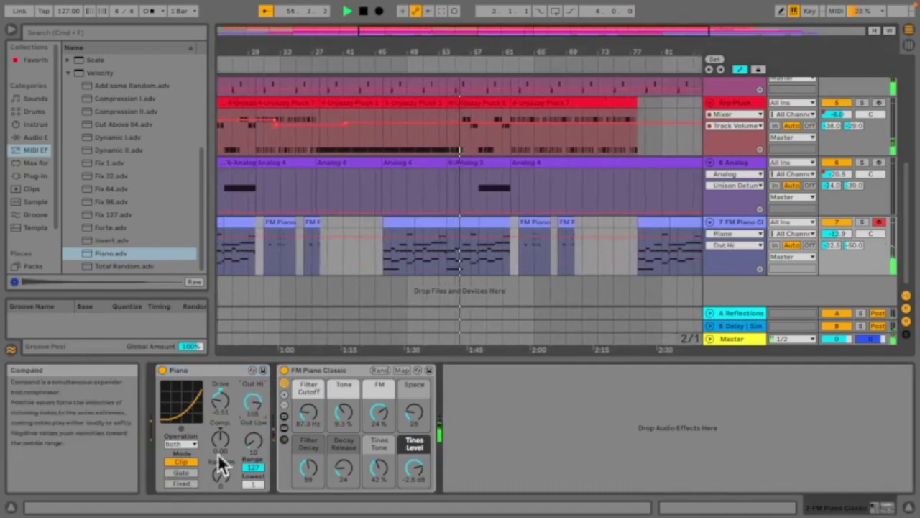
mouse_move(220, 474)
mouse_down()
mouse_move(220, 450)
mouse_move(223, 471)
mouse_move(252, 460)
mouse_move(254, 497)
mouse_up()
click(333, 240)
key(space)
key(space)
click(251, 483)
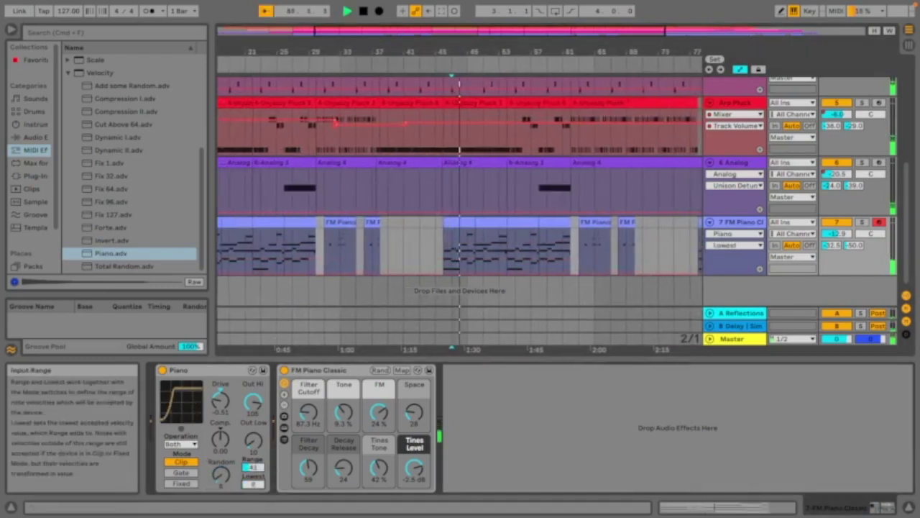
mouse_move(837, 229)
mouse_down()
mouse_move(838, 250)
mouse_move(841, 231)
mouse_up()
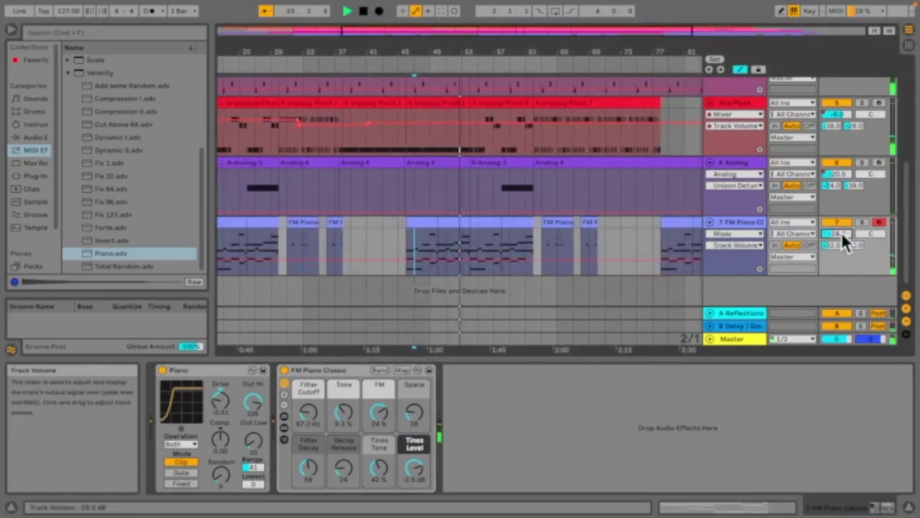
Step: Open the FM Piano chord clip at bars 50 to 54 and play it from its second bar
double_click(528, 220)
key(minus)
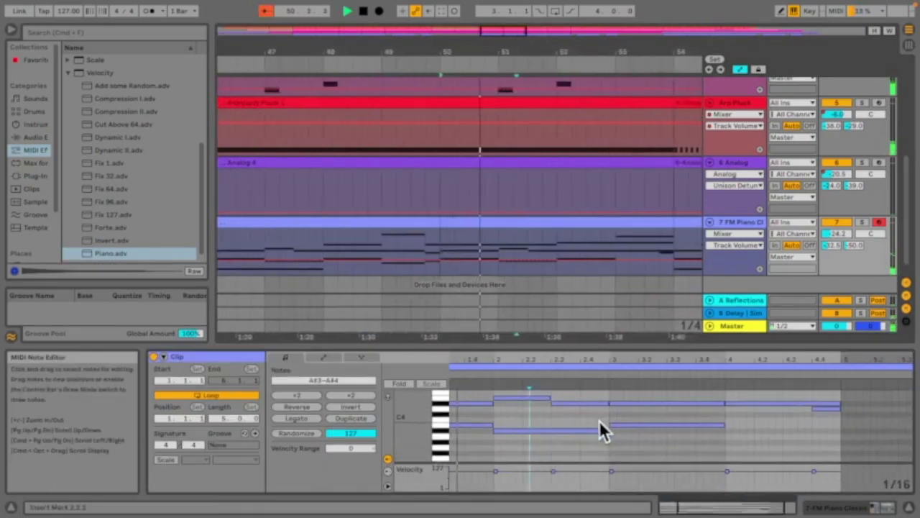
key(space)
click(666, 452)
key(Down)
click(567, 389)
key(space)
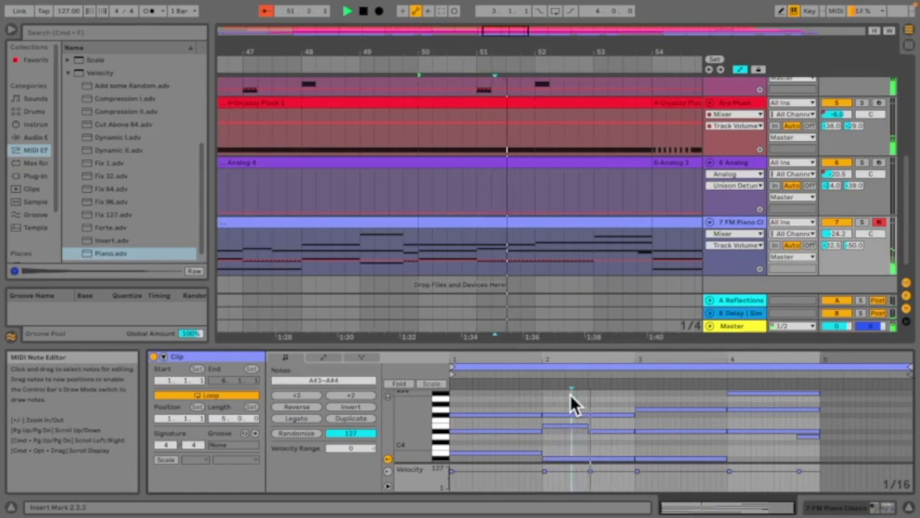
Step: Lower the top note of the chord in the clip's third bar by a semitone and replay the clip from its first bar
key(space)
key(ctrl+z)
key(space)
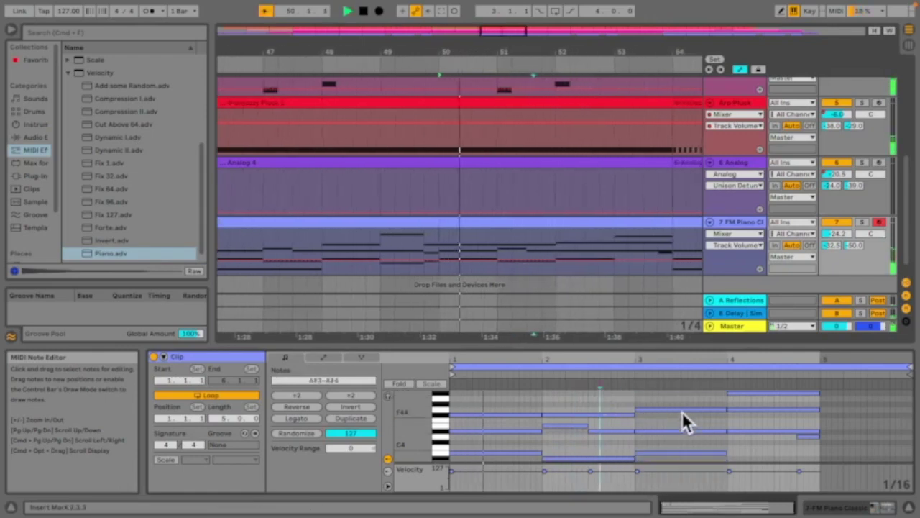
drag(671, 406, 671, 420)
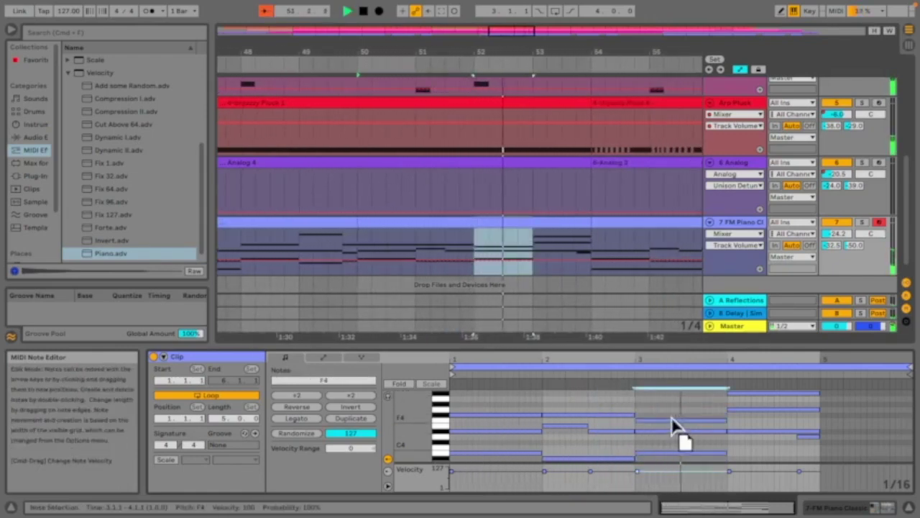
click(496, 395)
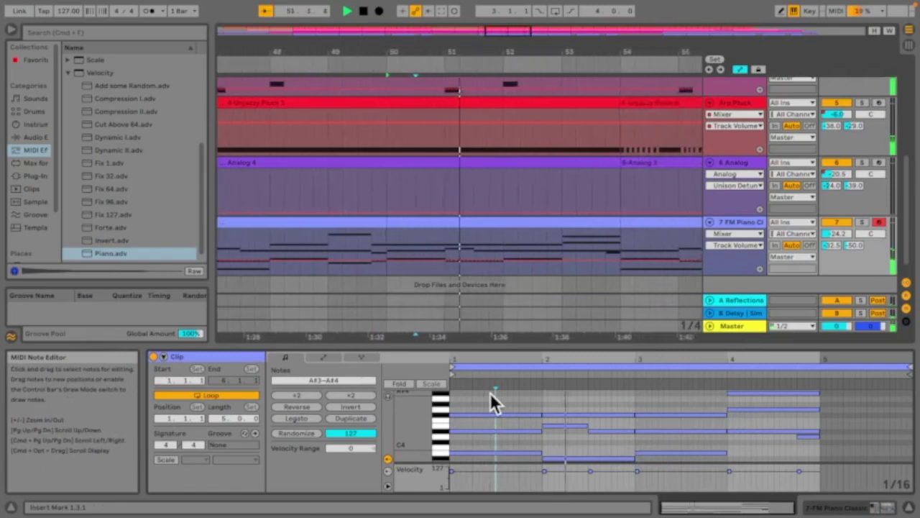
Step: Duplicate the FM Piano chord clips in bars 46 to 54 over the ones in bars 54 to 62
scroll(422, 226, down, 5)
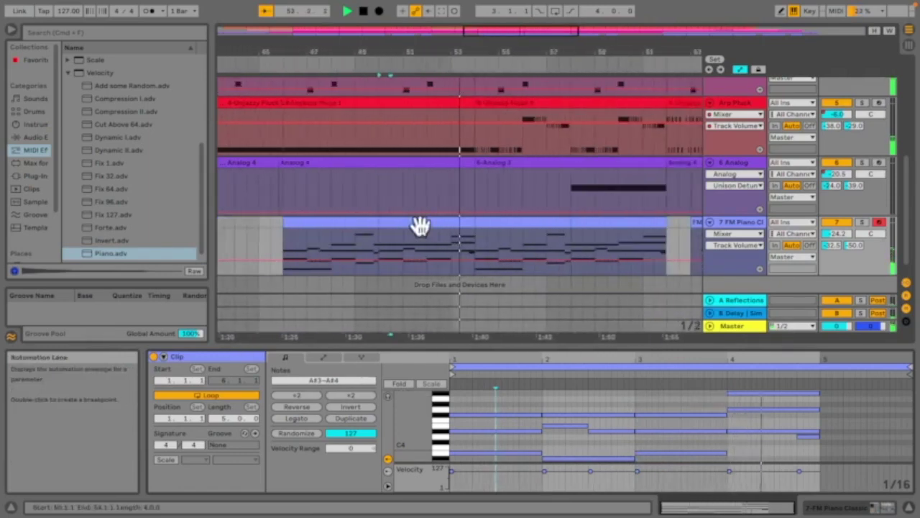
click(422, 224)
shift+click(344, 224)
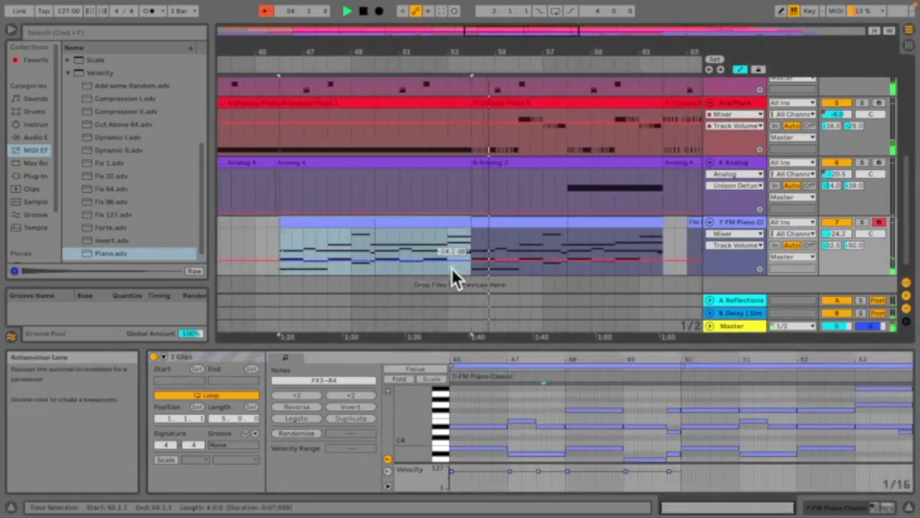
key(Right)
scroll(451, 266, down, 8)
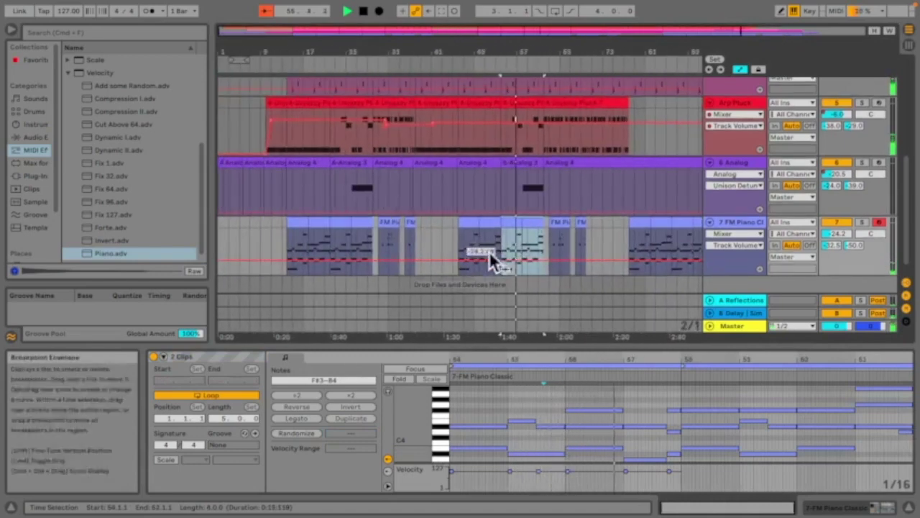
Step: Copy the FM Piano chord clips in bars 46 to 62 over the ones in bars 14 to 30 and 78 to 94
shift+click(468, 220)
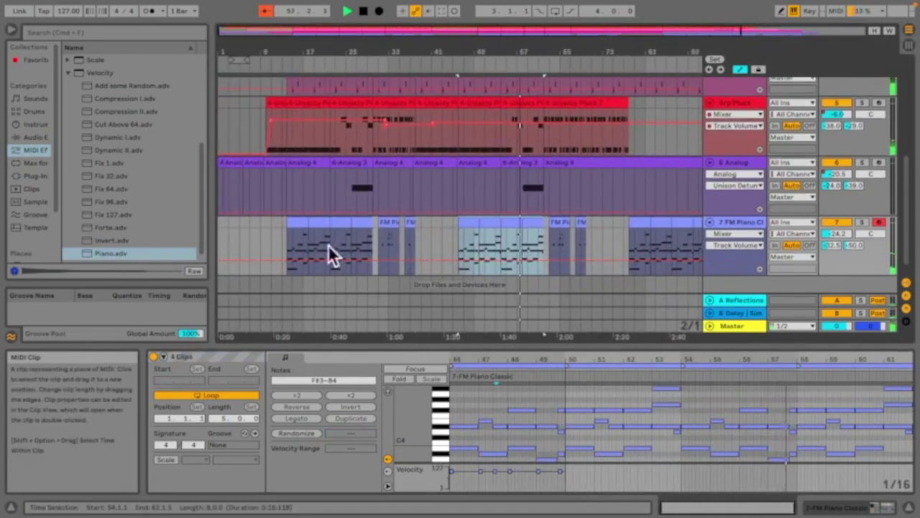
click(287, 240)
scroll(287, 245, up, 4)
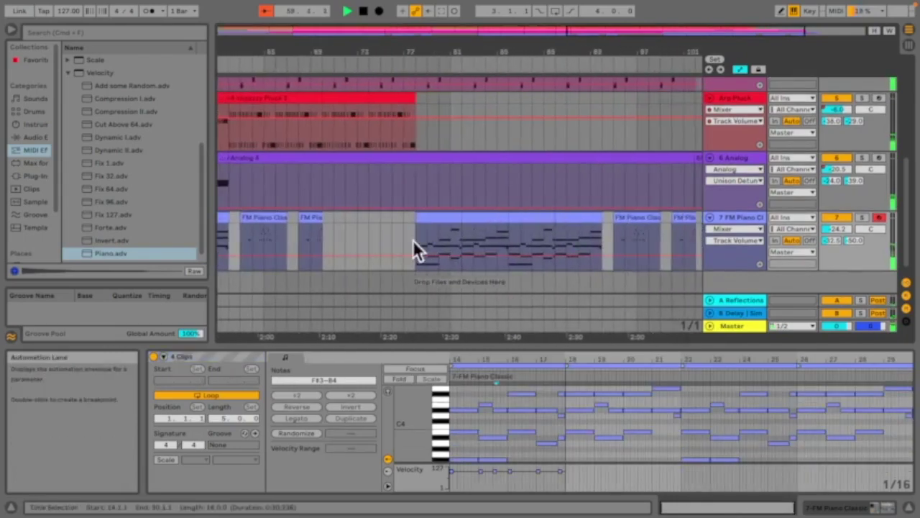
click(414, 239)
scroll(414, 239, down, 4)
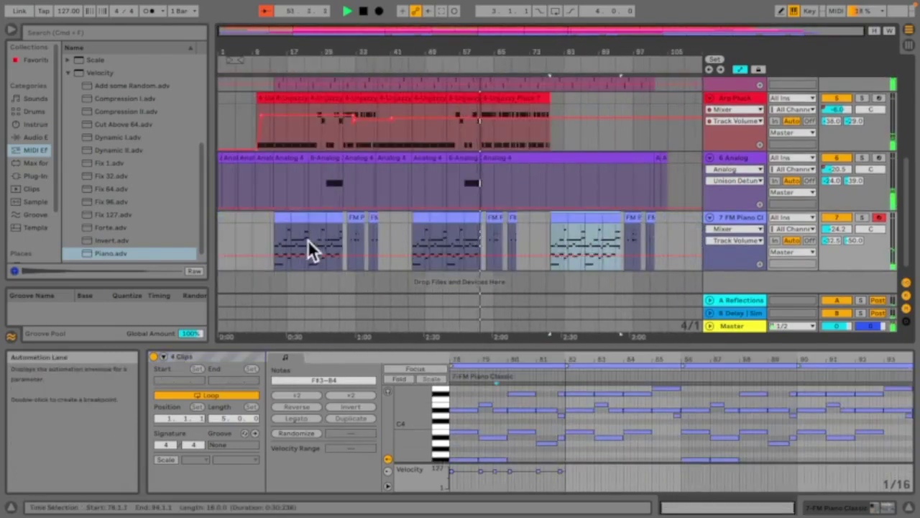
Step: Record another FM Piano riff into the gap after the short riff clip at about bar 70
click(513, 238)
scroll(488, 187, up, 4)
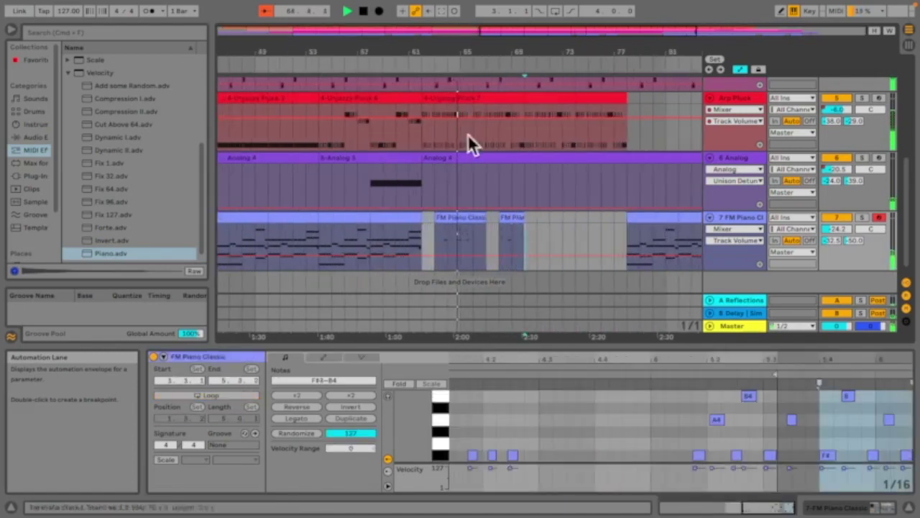
click(380, 12)
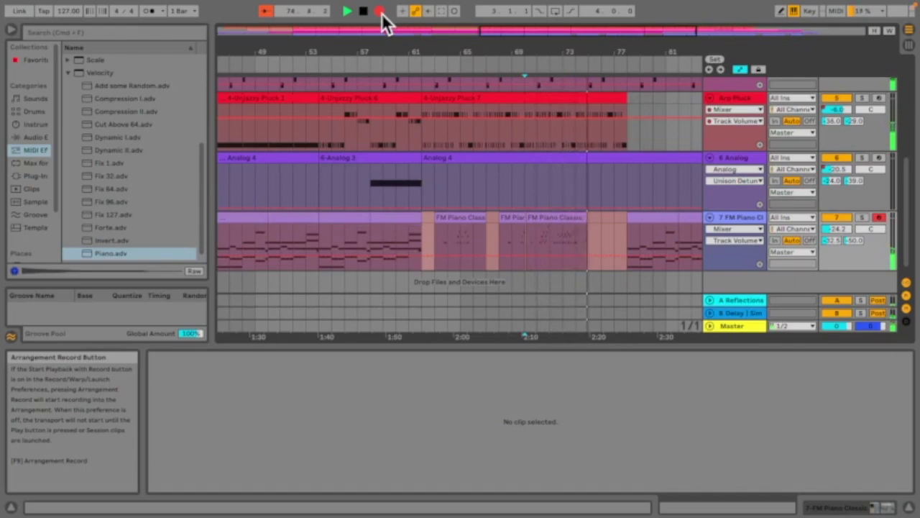
key(space)
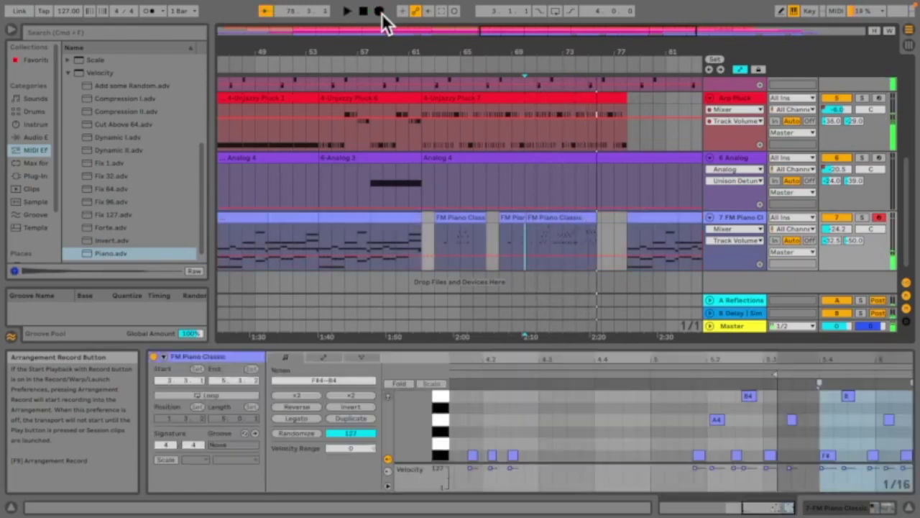
Step: Shorten the newly recorded FM Piano riff clip and delete it
click(556, 222)
drag(556, 221, 549, 217)
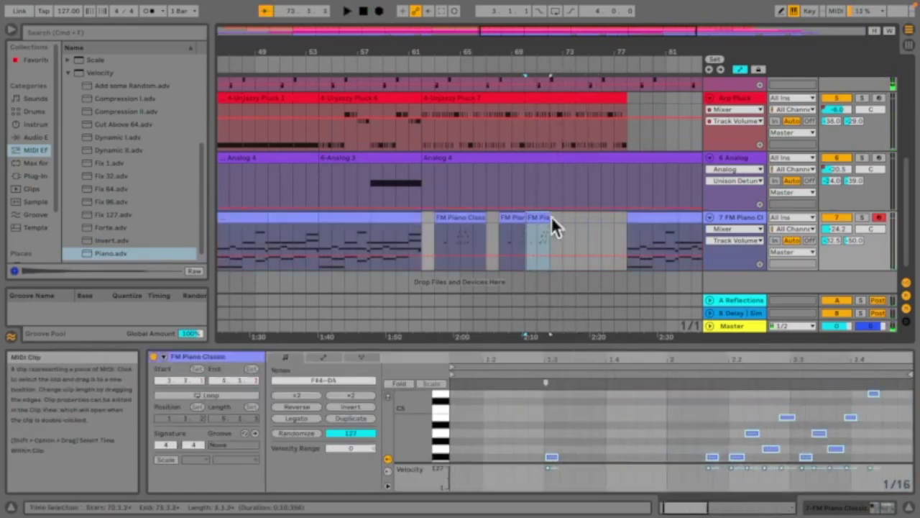
scroll(534, 253, up, 5)
key(Delete)
Step: Play the whole arrangement from bar 1 and switch off the automation display
scroll(407, 226, down, 10)
click(223, 218)
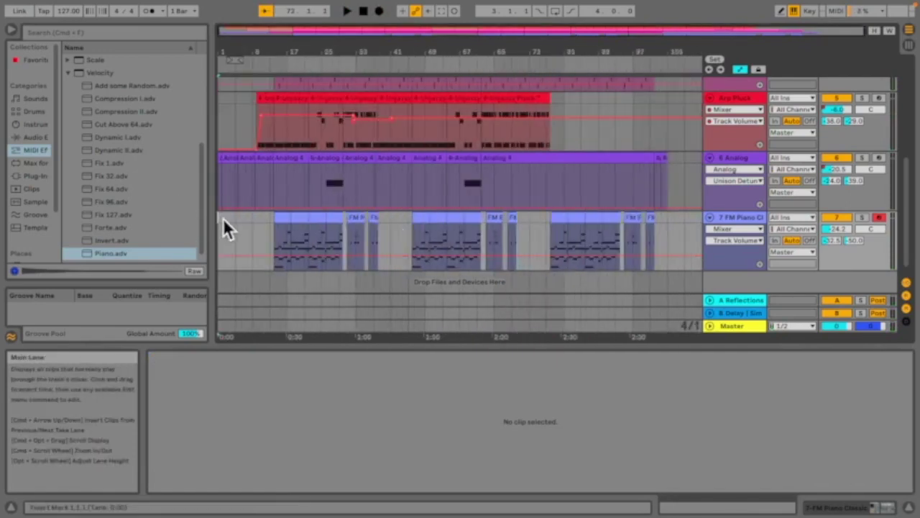
scroll(223, 218, up, 8)
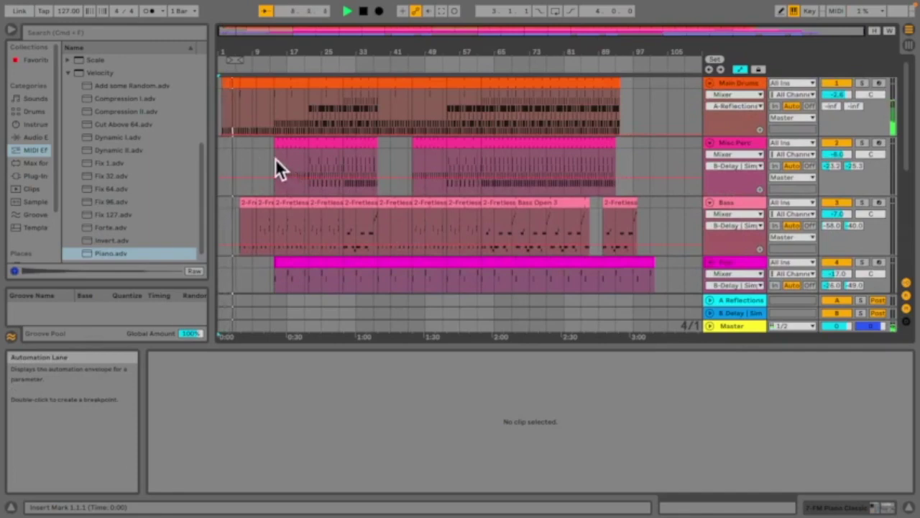
scroll(275, 159, down, 8)
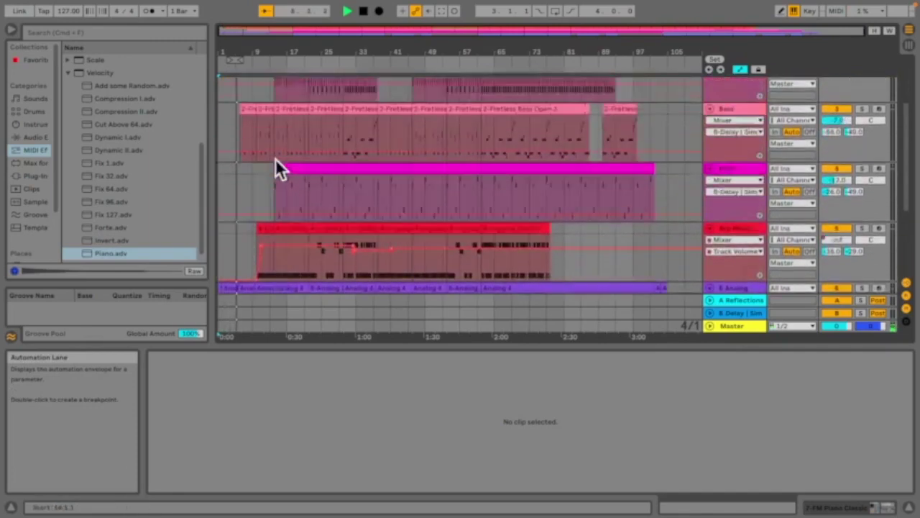
scroll(275, 158, up, 8)
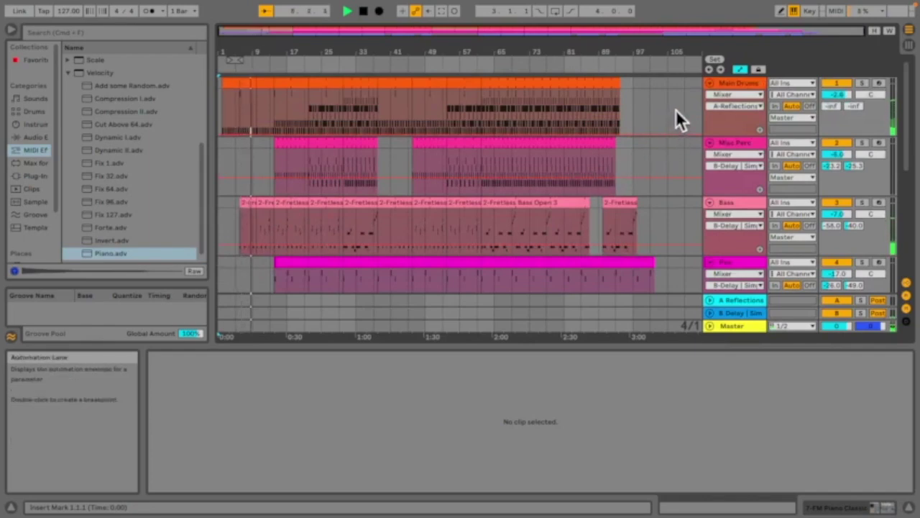
click(740, 71)
Step: Listen to the arrangement from about bar 16 through bar 34, checking how the drum, bass, pluck, Analog and FM Piano tracks work together
scroll(333, 128, up, 5)
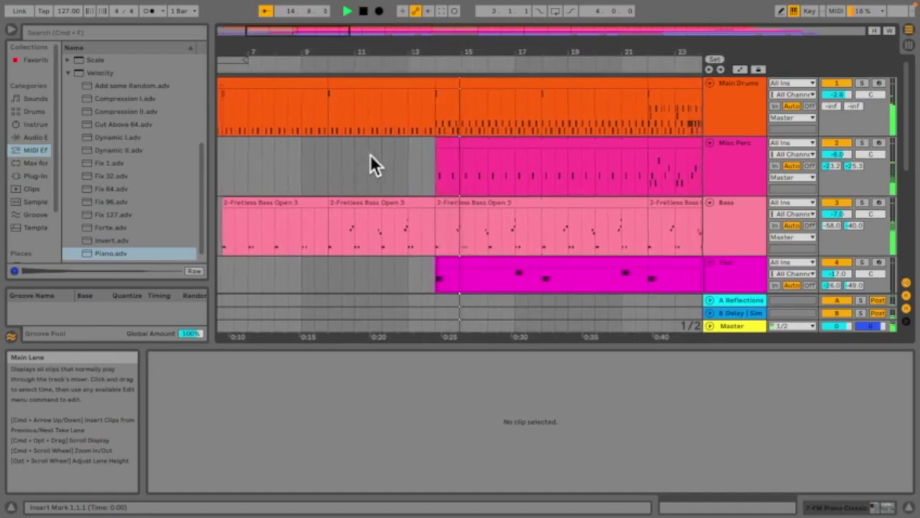
scroll(370, 154, down, 1)
scroll(371, 153, down, 4)
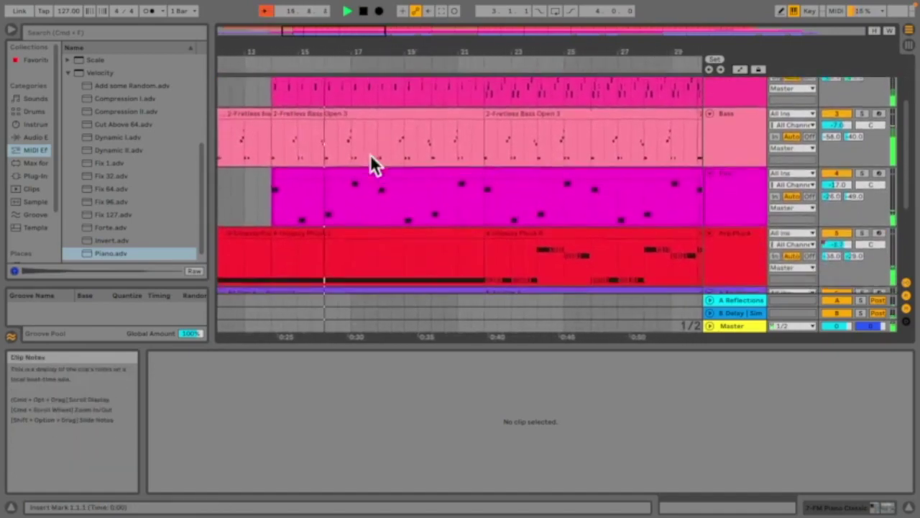
scroll(370, 154, down, 3)
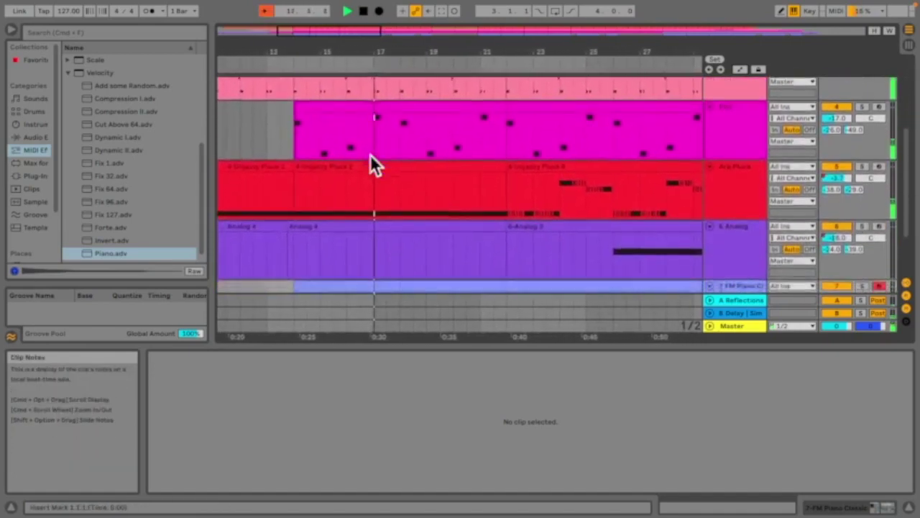
scroll(370, 154, down, 1)
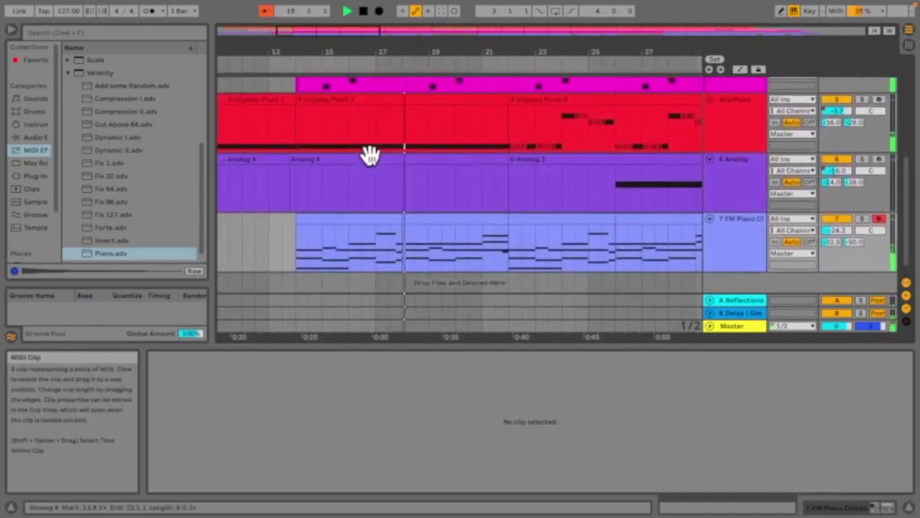
scroll(375, 149, down, 3)
scroll(395, 173, up, 2)
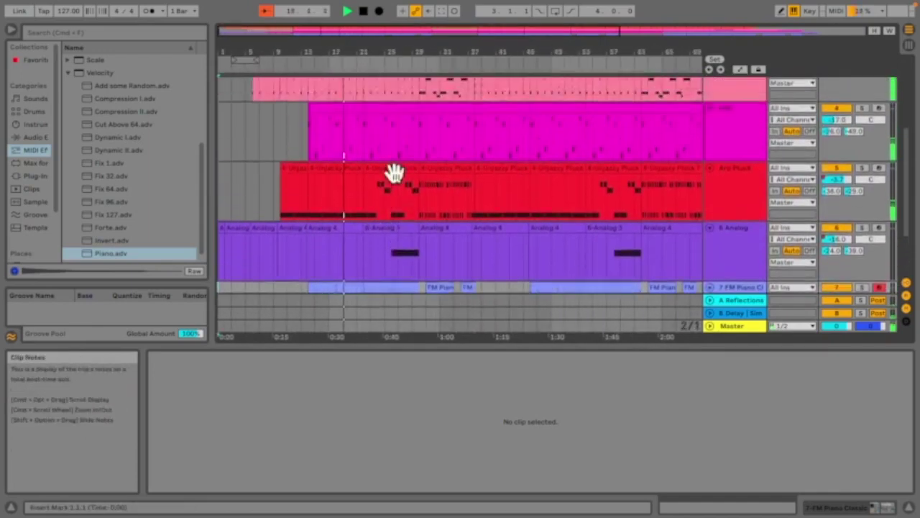
scroll(395, 172, up, 3)
scroll(394, 172, down, 2)
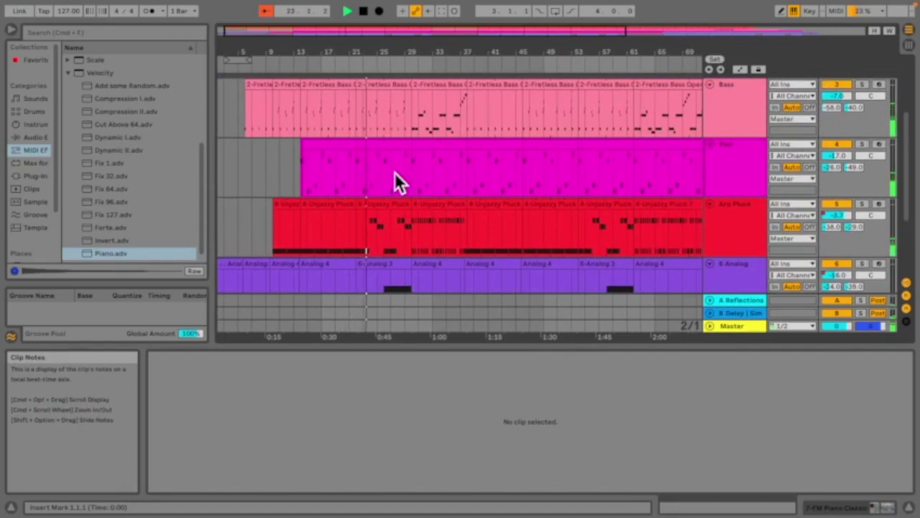
scroll(495, 225, down, 3)
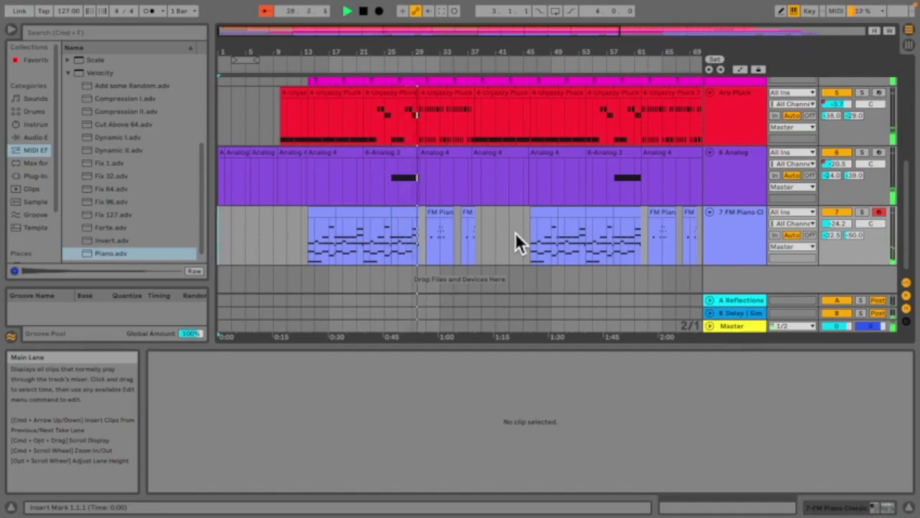
scroll(447, 211, up, 1)
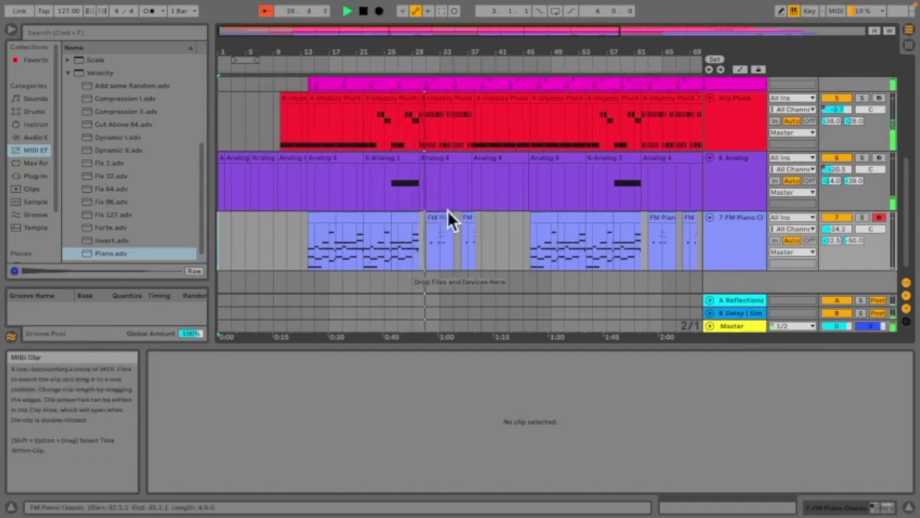
scroll(447, 210, up, 5)
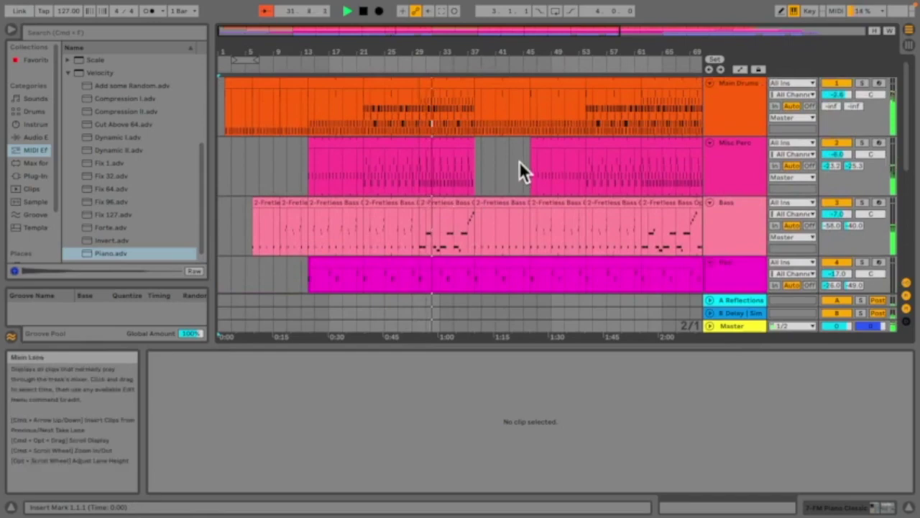
scroll(519, 164, down, 2)
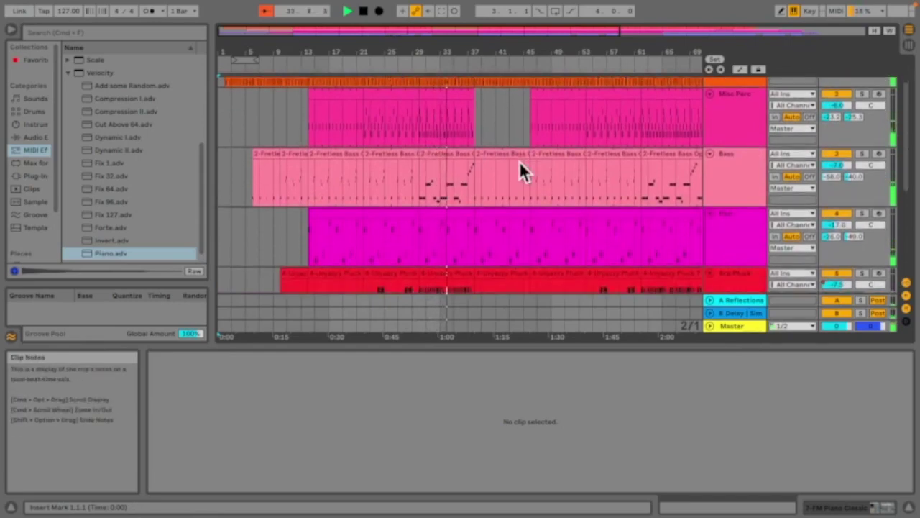
scroll(520, 164, down, 2)
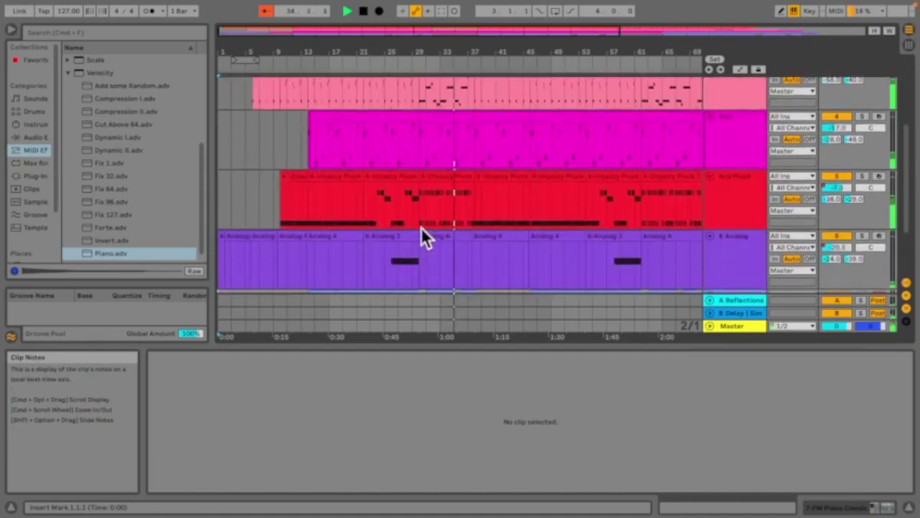
scroll(421, 228, up, 2)
scroll(431, 234, down, 2)
Step: Shift the last five notes of the FM Piano riff clip at bar 31 slightly earlier
click(498, 209)
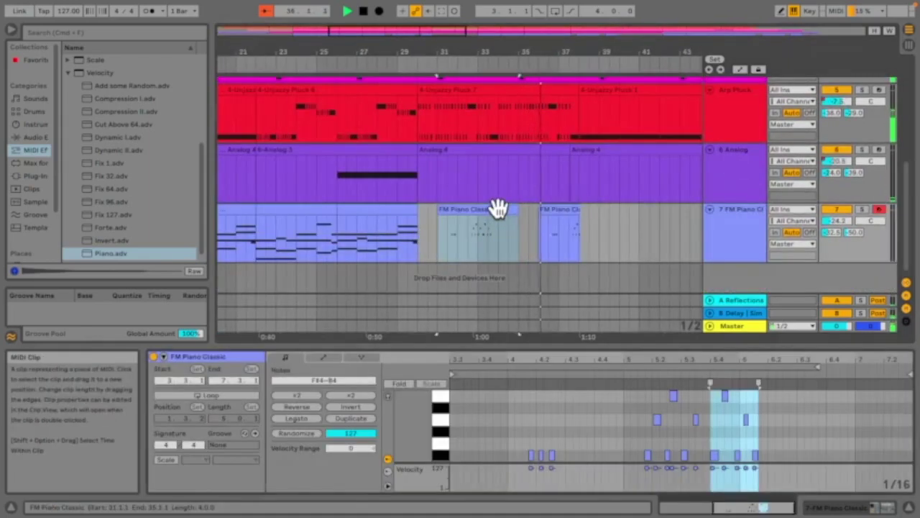
drag(769, 388, 708, 456)
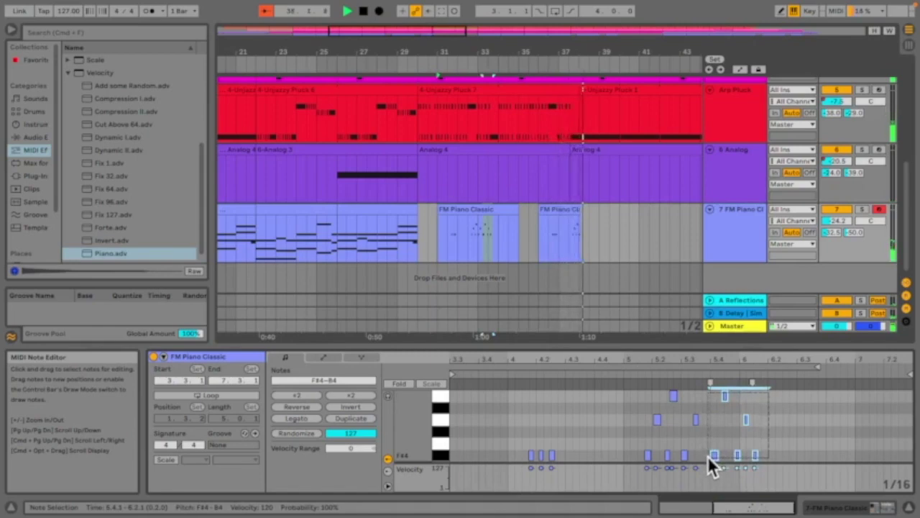
drag(713, 455, 709, 457)
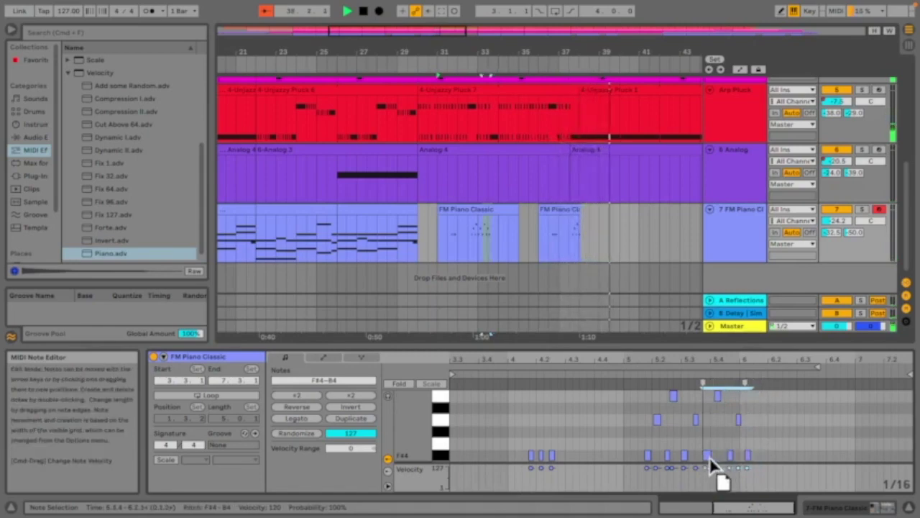
Step: Replace the matching FM Piano riff clips at bars 63 and 95 with copies of the corrected bar 31 clip
click(477, 210)
key(super+d)
key(super+d)
key(super+d)
key(super+d)
key(super+d)
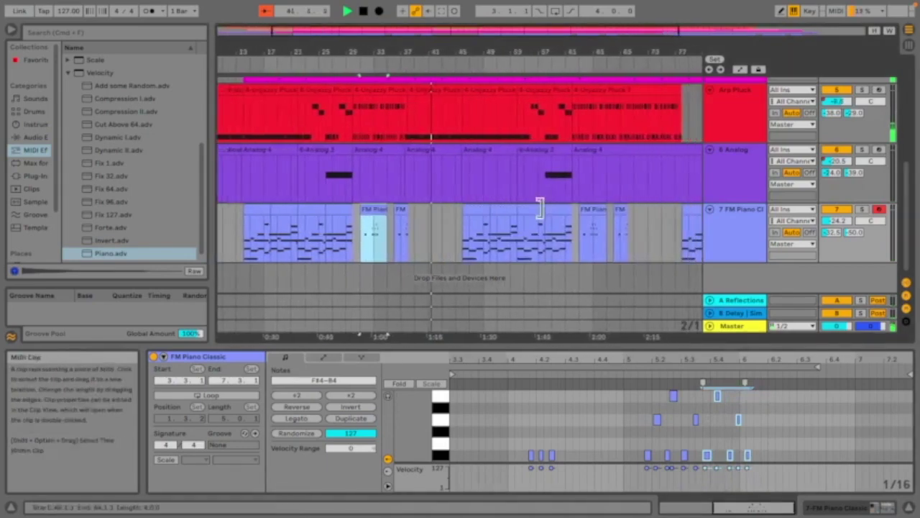
click(584, 214)
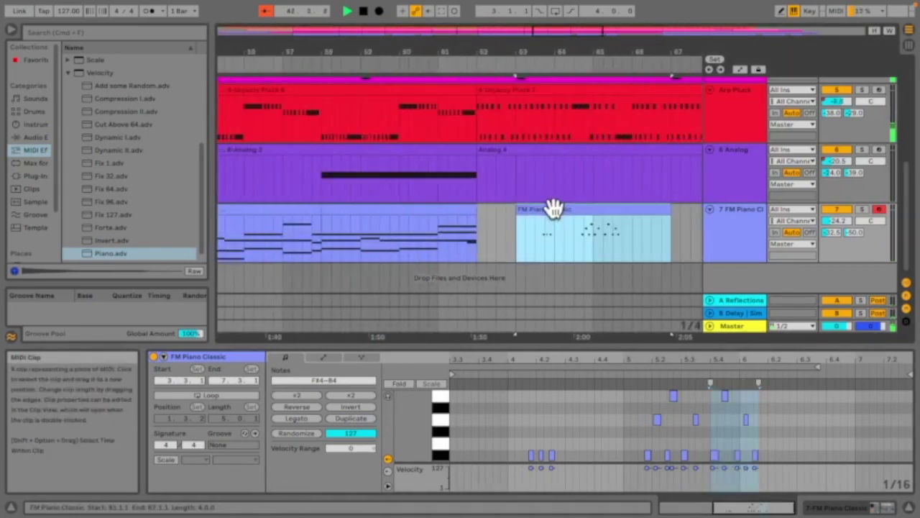
key(minus)
key(minus)
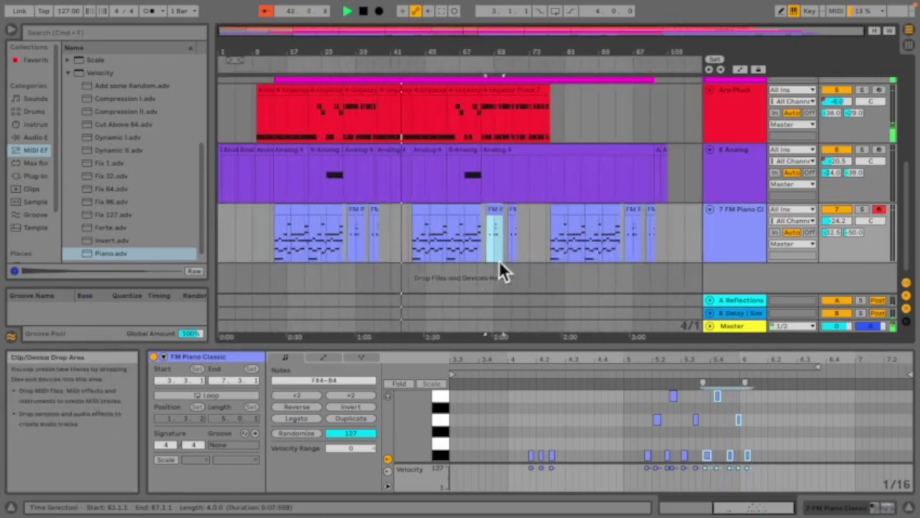
key(plus)
key(plus)
key(plus)
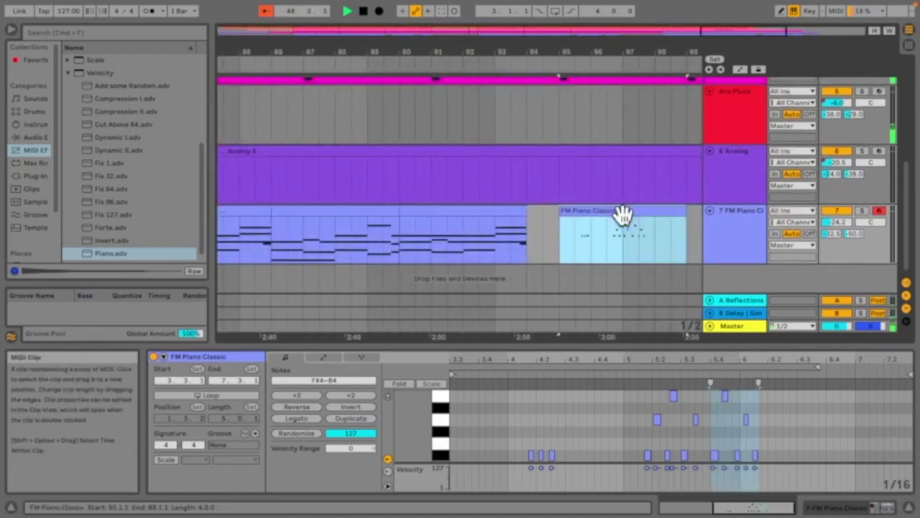
key(minus)
key(minus)
key(minus)
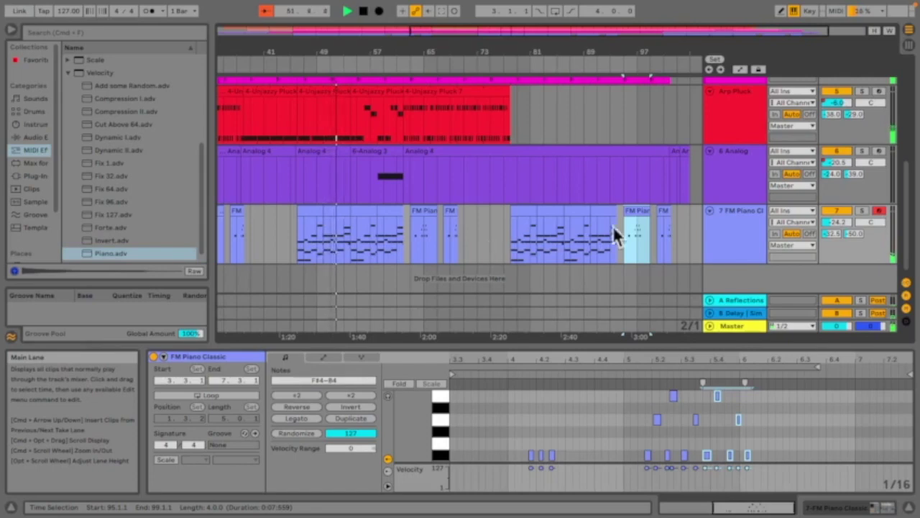
Step: Set the FM Piano Classic macros to 6.1 % Tone and 402 Hz Filter Cutoff
click(749, 216)
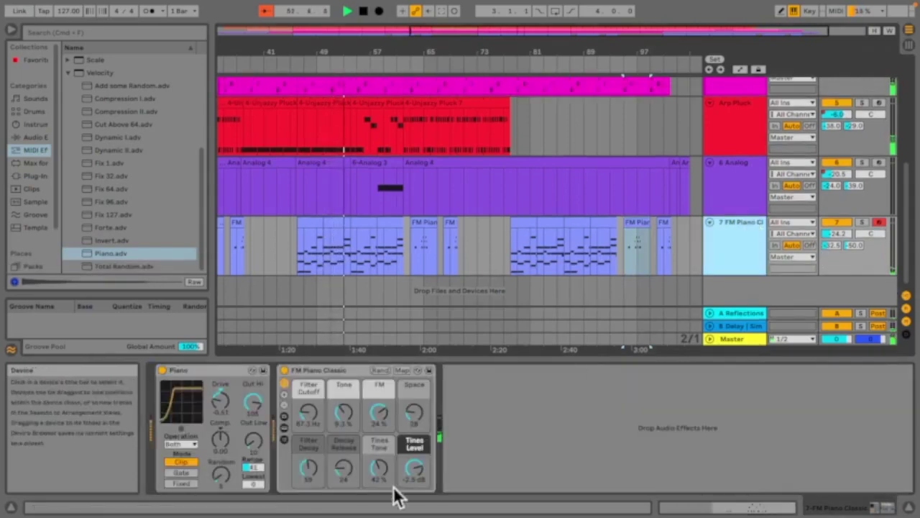
click(343, 411)
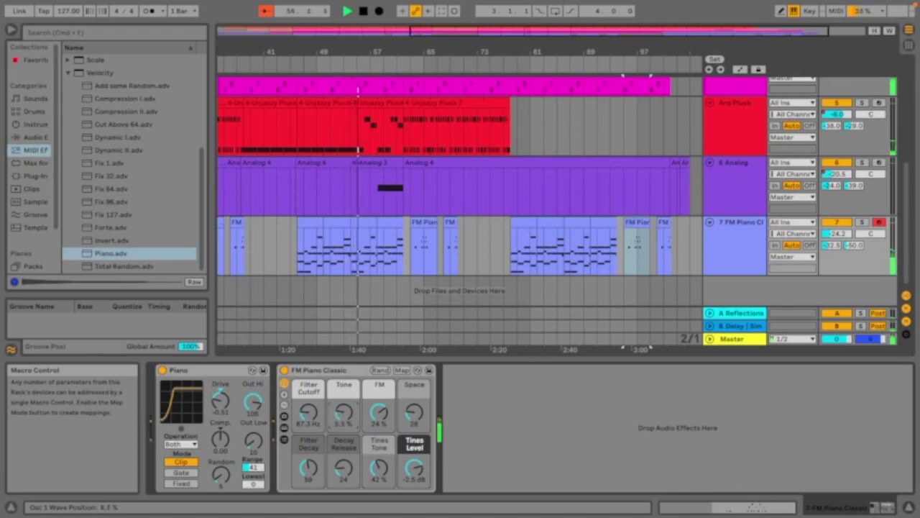
drag(327, 408, 327, 421)
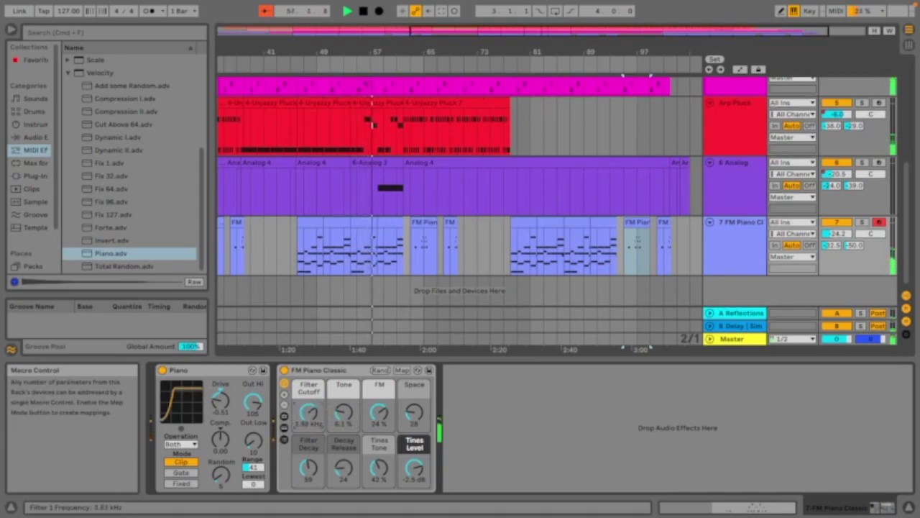
drag(311, 412, 311, 424)
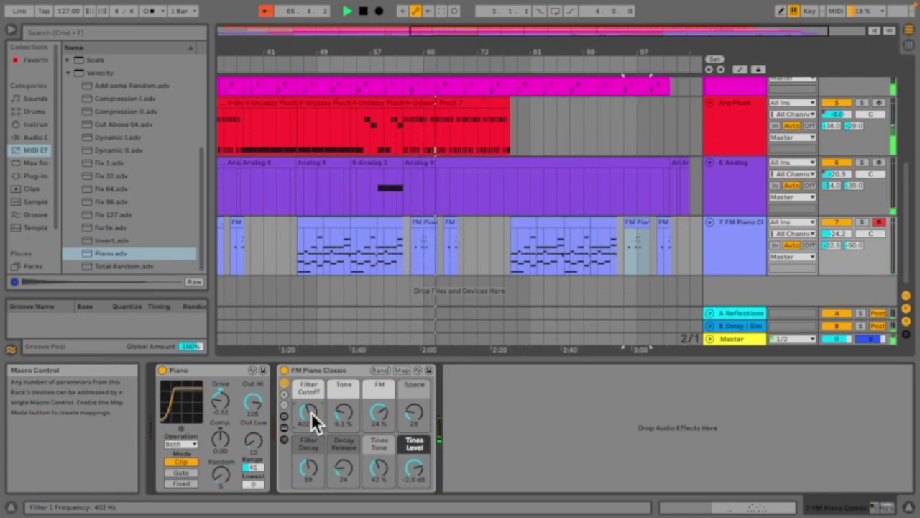
Step: Duplicate the two FM Piano riff clips at about bars 62 to 70, including the gap before them, directly after themselves
scroll(601, 160, down, 2)
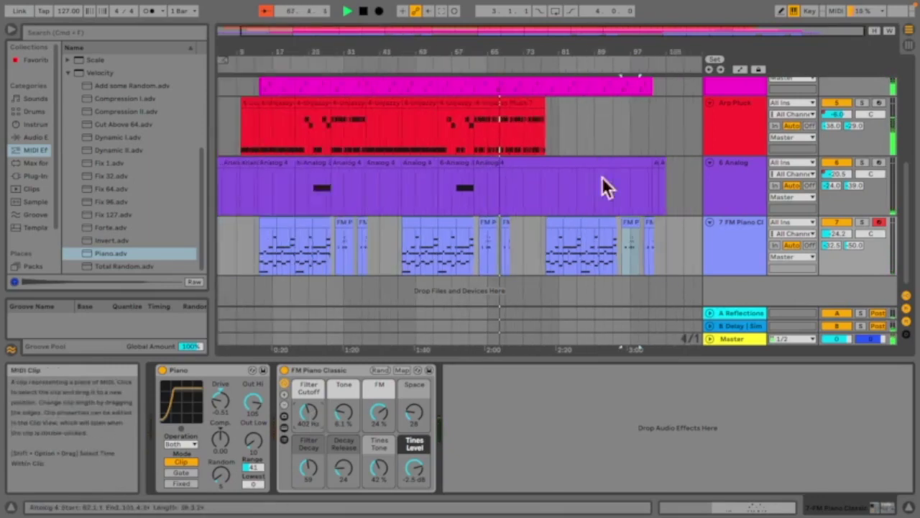
drag(503, 217, 482, 220)
scroll(482, 309, up, 3)
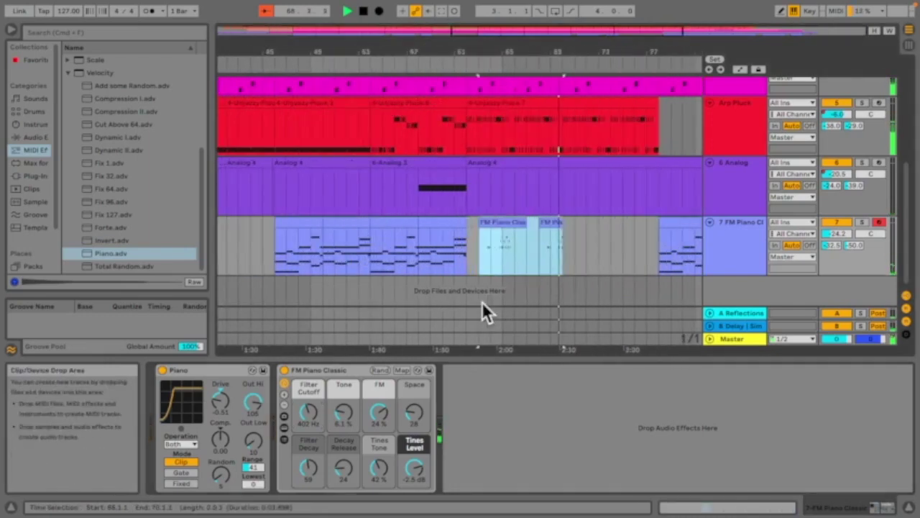
shift+click(469, 236)
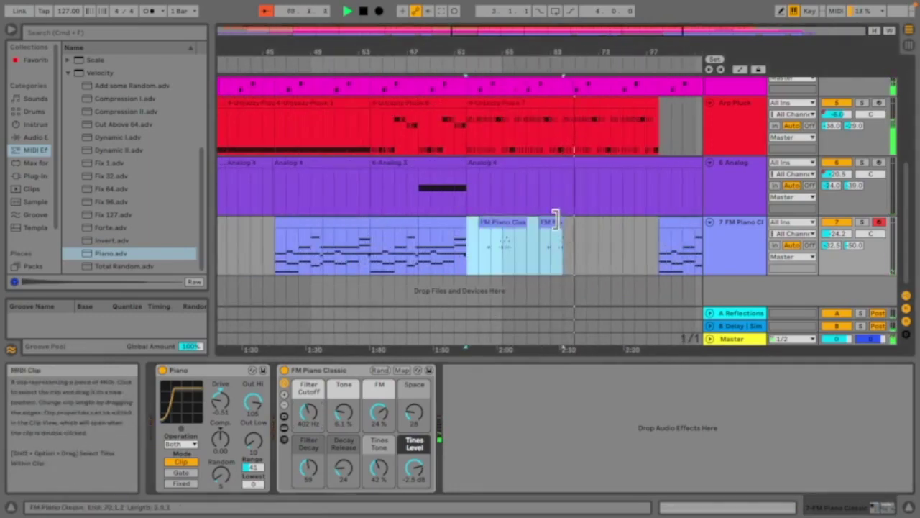
key(super+d)
scroll(550, 258, down, 3)
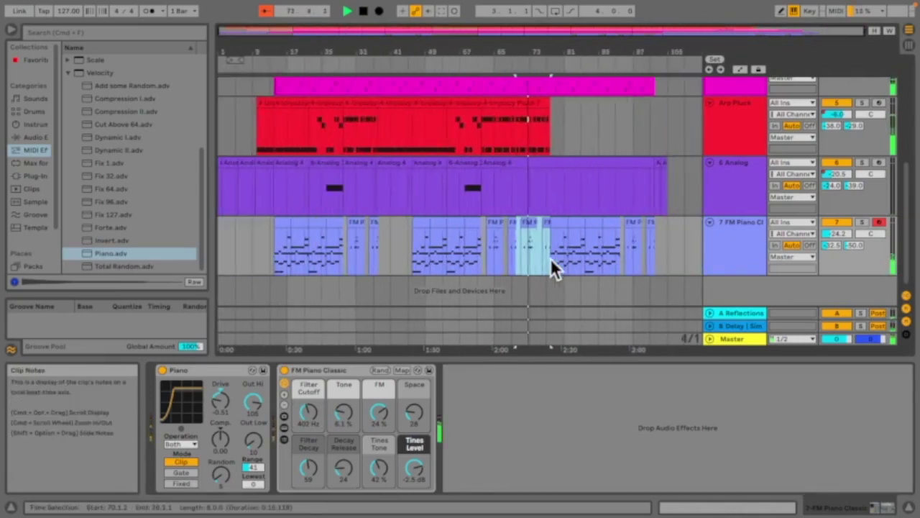
scroll(376, 236, up, 2)
Step: Examine all tracks from about bar 38 to the end of the arrangement while it plays
click(380, 236)
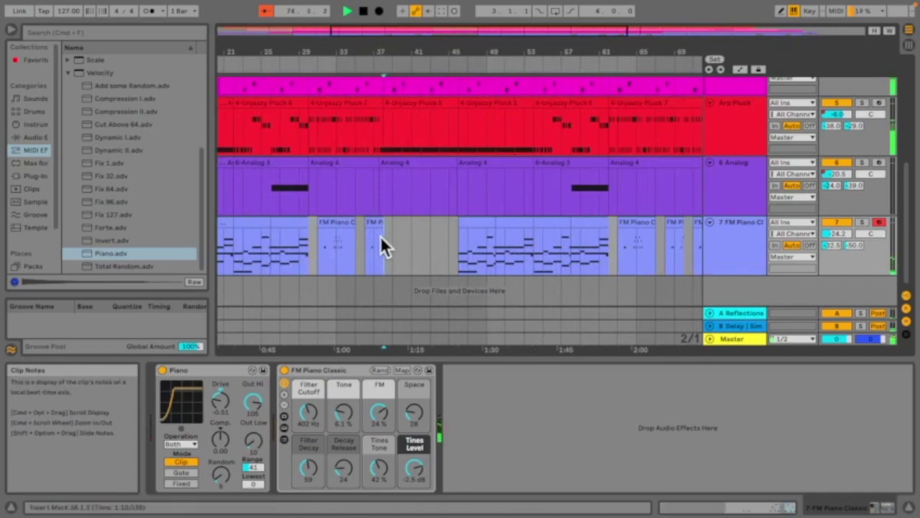
scroll(380, 235, up, 5)
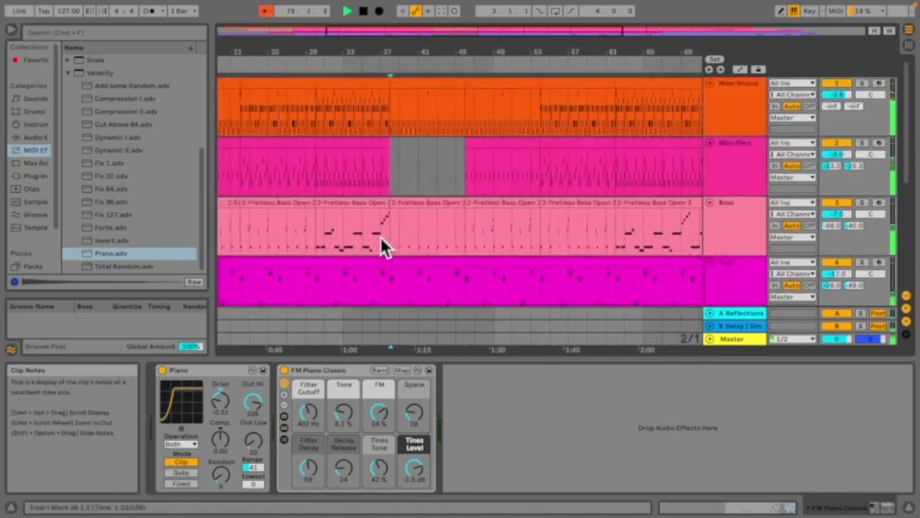
scroll(380, 236, down, 3)
scroll(380, 236, up, 3)
scroll(380, 236, right, 5)
scroll(380, 236, down, 5)
scroll(380, 237, right, 5)
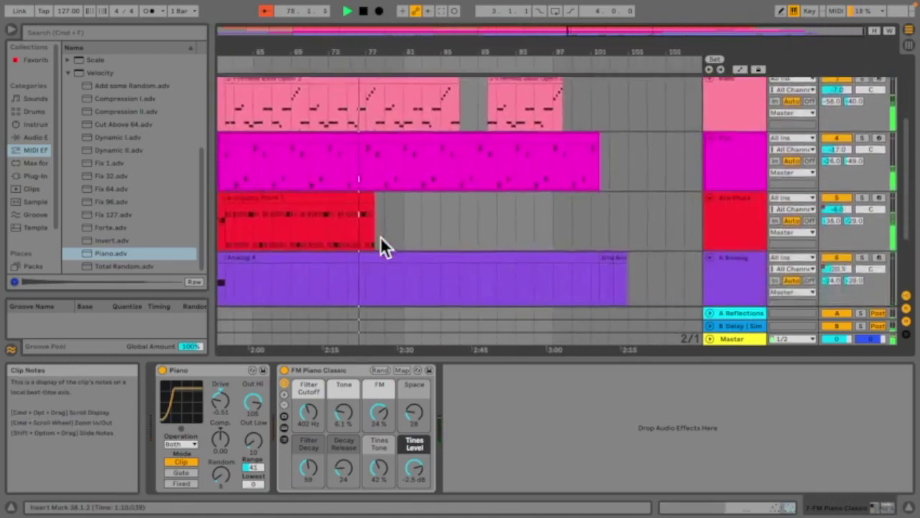
Step: Delete the closing FM Piano riff clips between bars 95 and 105
click(402, 223)
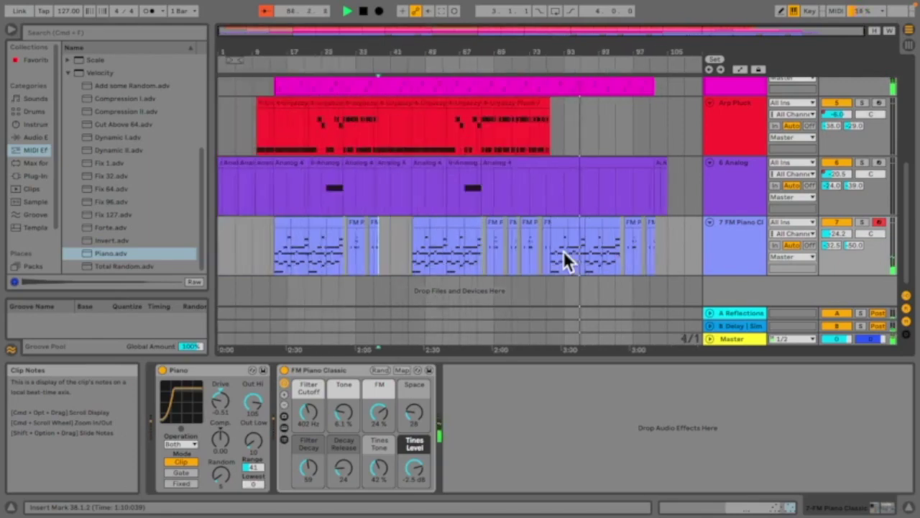
scroll(575, 218, up, 5)
scroll(670, 166, down, 5)
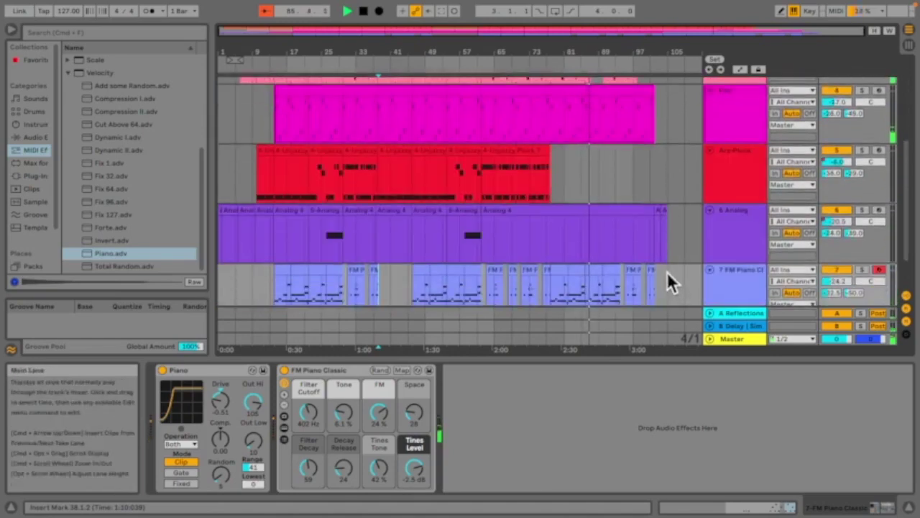
drag(666, 270, 630, 273)
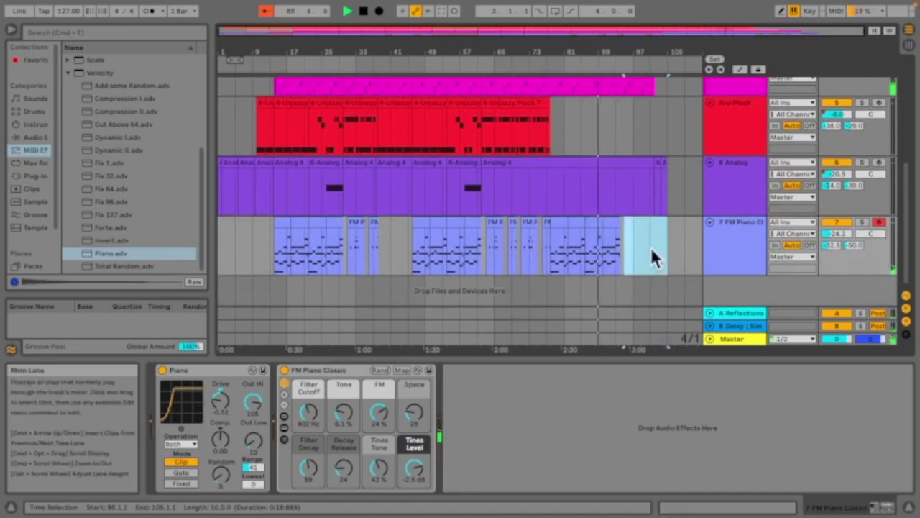
Step: Show the FM Piano track's Mixer Track Volume automation and fade it down to -inf just before bar 95
click(738, 67)
click(738, 68)
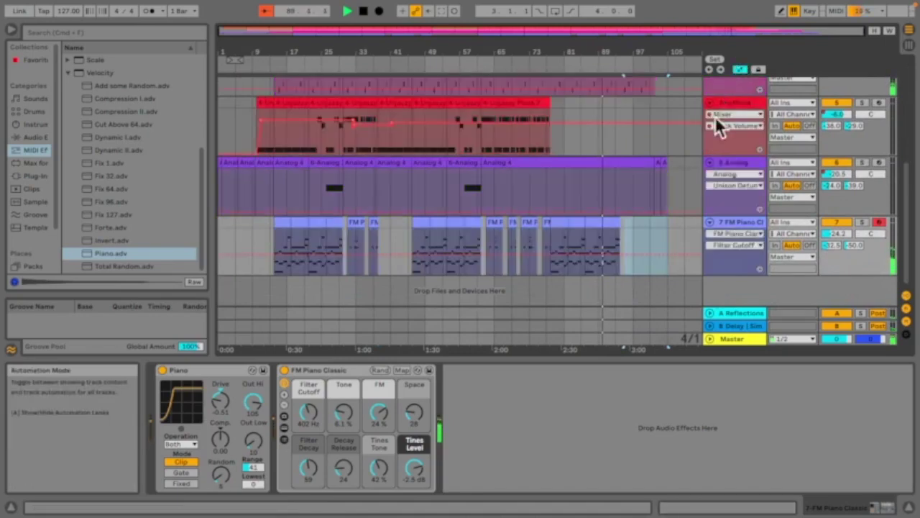
click(744, 235)
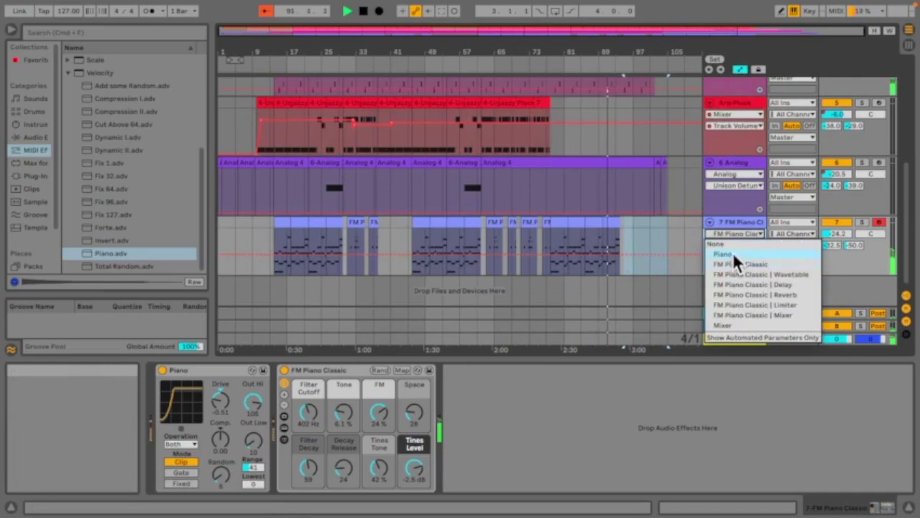
click(715, 324)
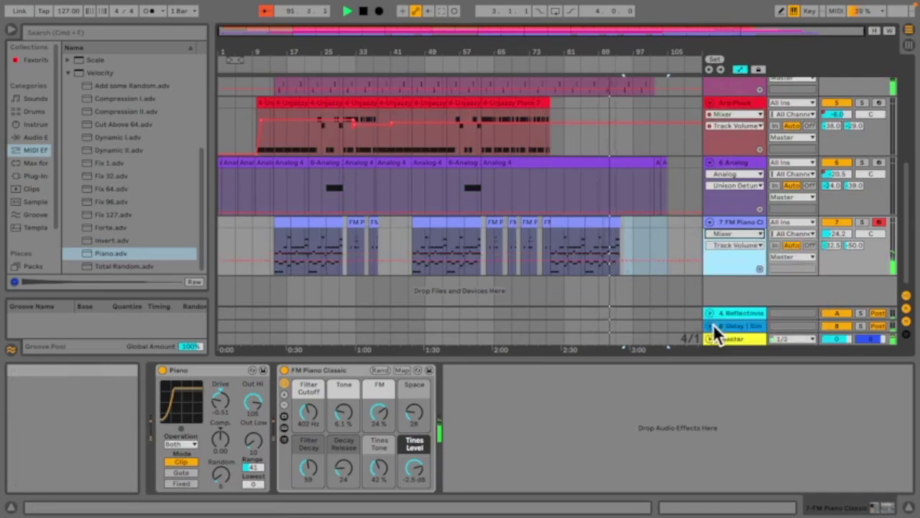
click(615, 258)
drag(622, 263, 622, 273)
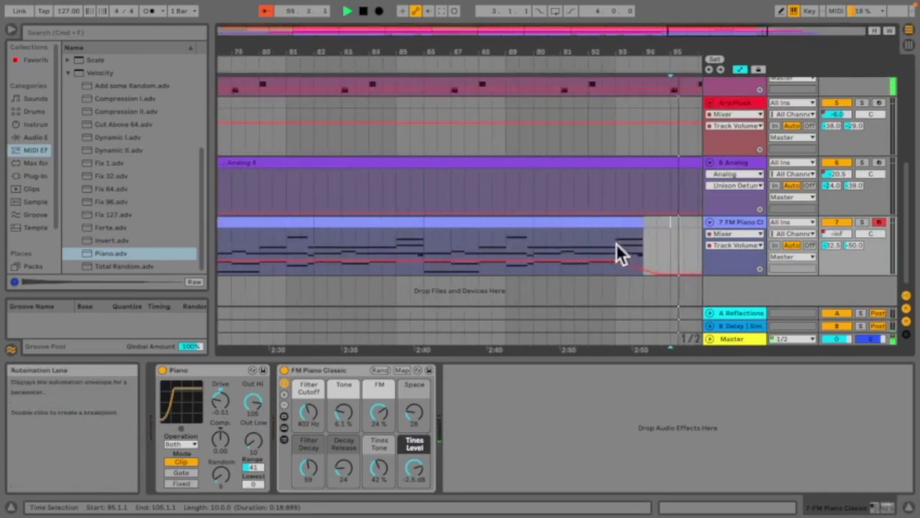
Step: Check how the drum, percussion, bass and other tracks end, and stop playback at the end of the arrangement
scroll(612, 243, up, 5)
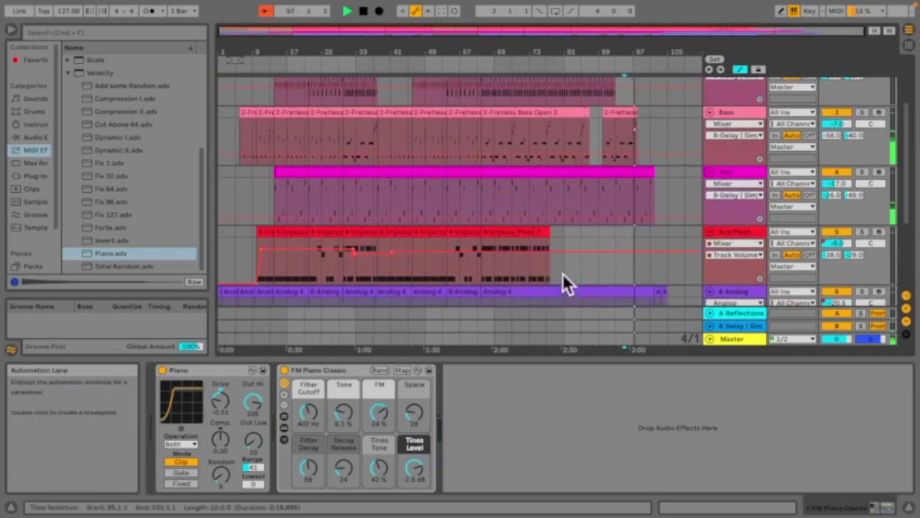
scroll(611, 127, up, 3)
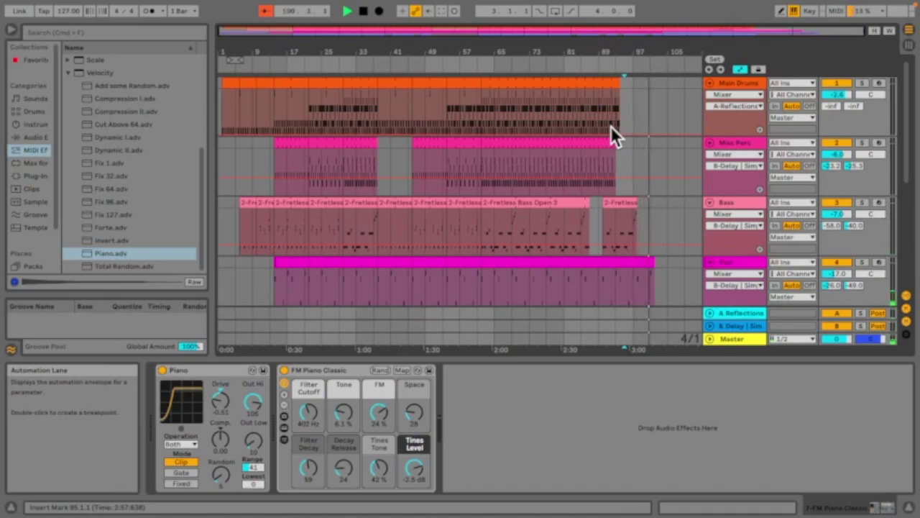
scroll(442, 127, down, 3)
scroll(441, 127, up, 3)
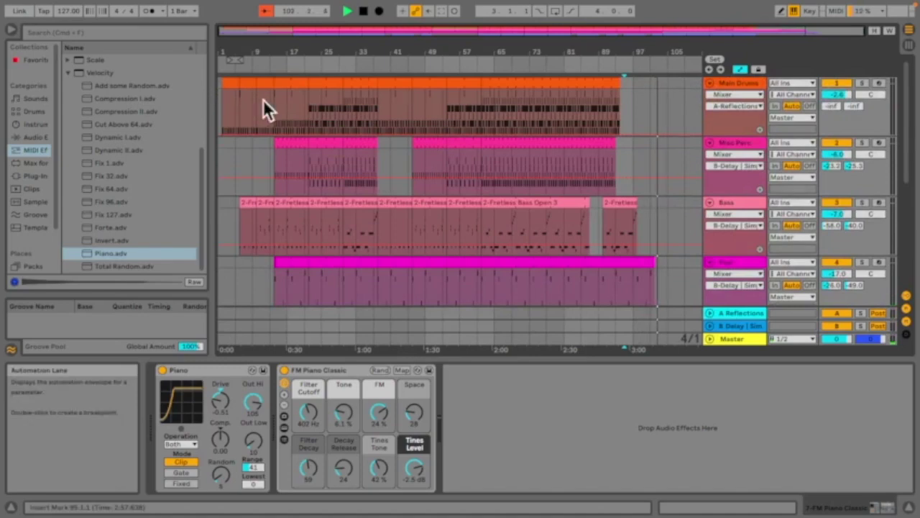
key(space)
Step: Export the Master track from bar 1 as a 16-bit, 44100 Hz WAV file named beach party in space on the Desktop
click(220, 105)
mouse_move(173, 3)
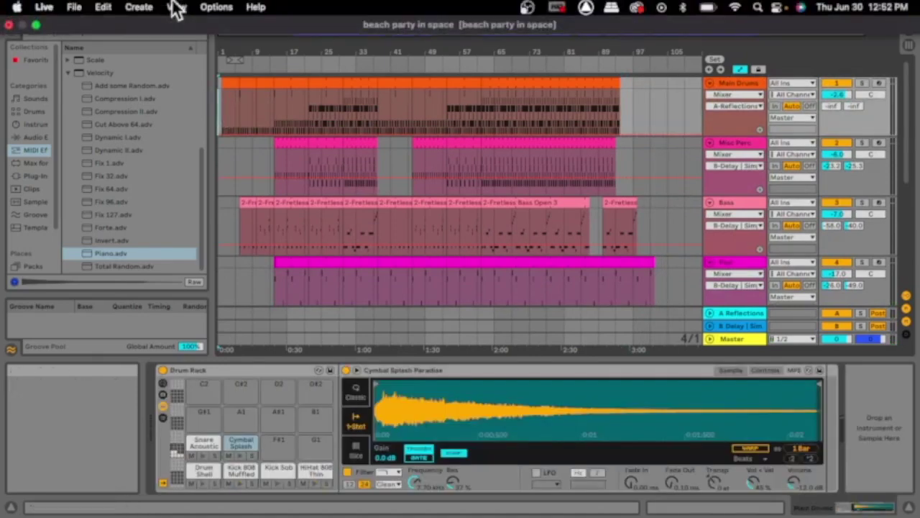
click(44, 6)
mouse_move(74, 6)
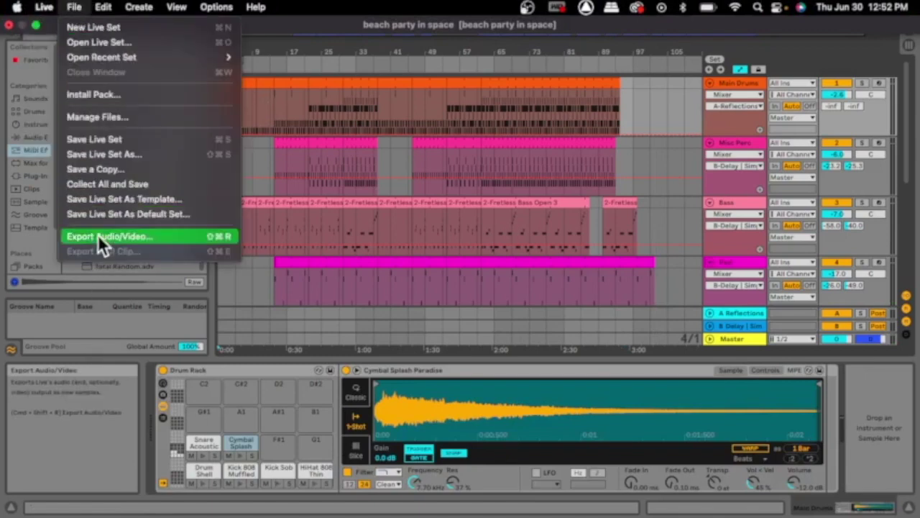
click(98, 234)
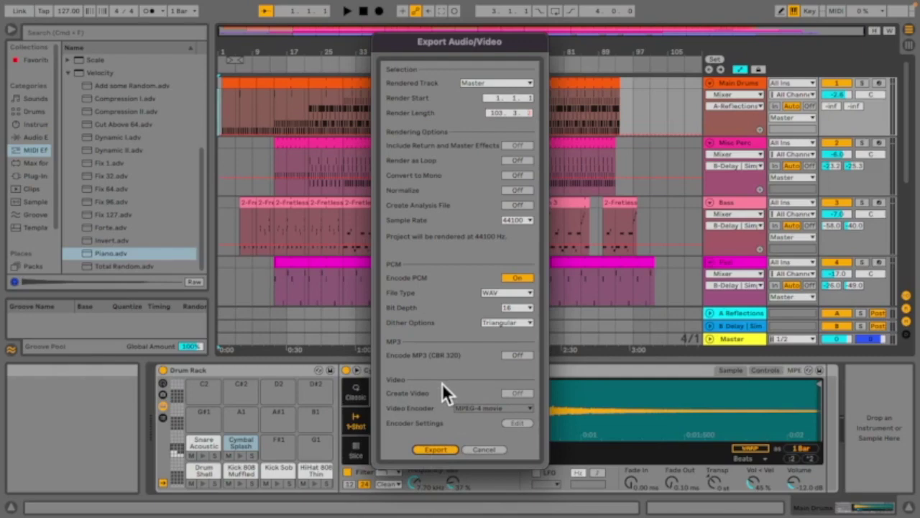
click(435, 448)
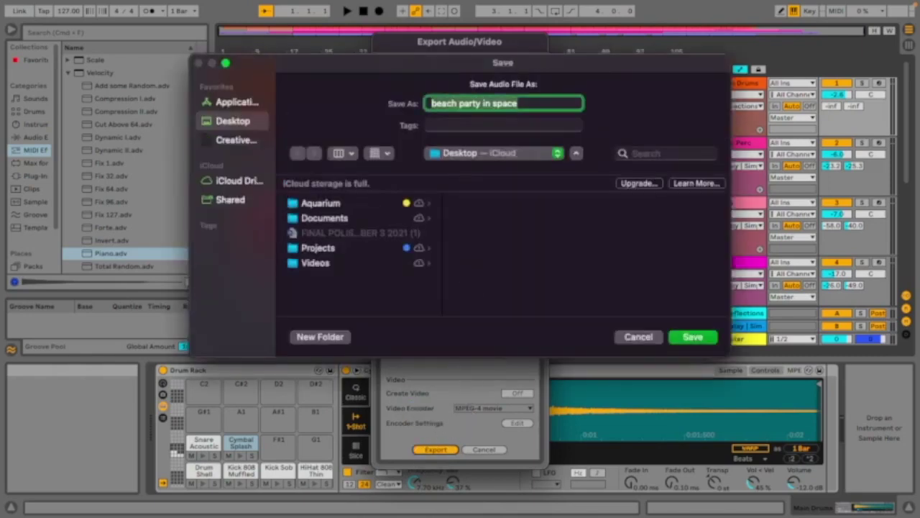
key(Return)
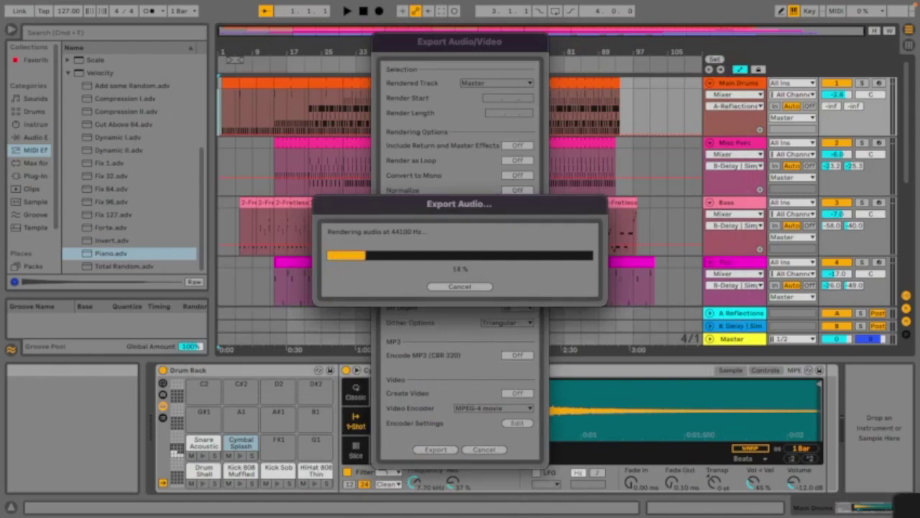
mouse_move(216, 514)
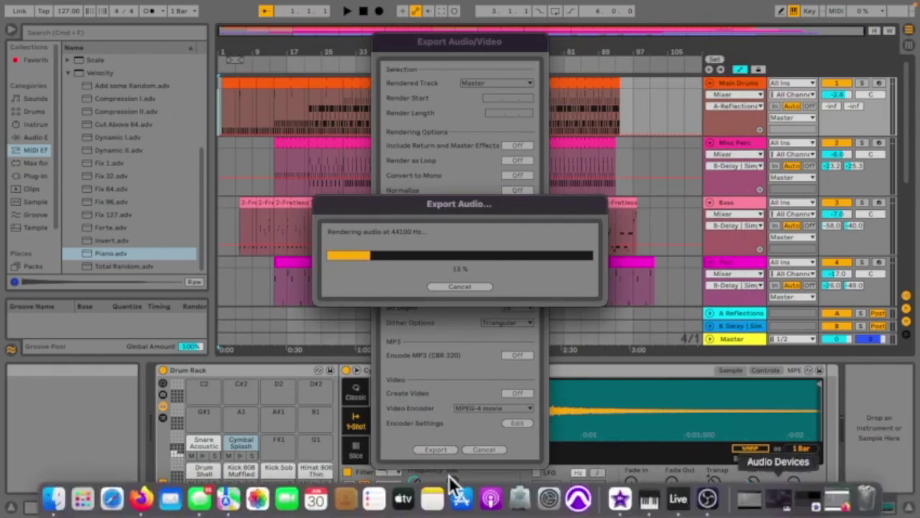